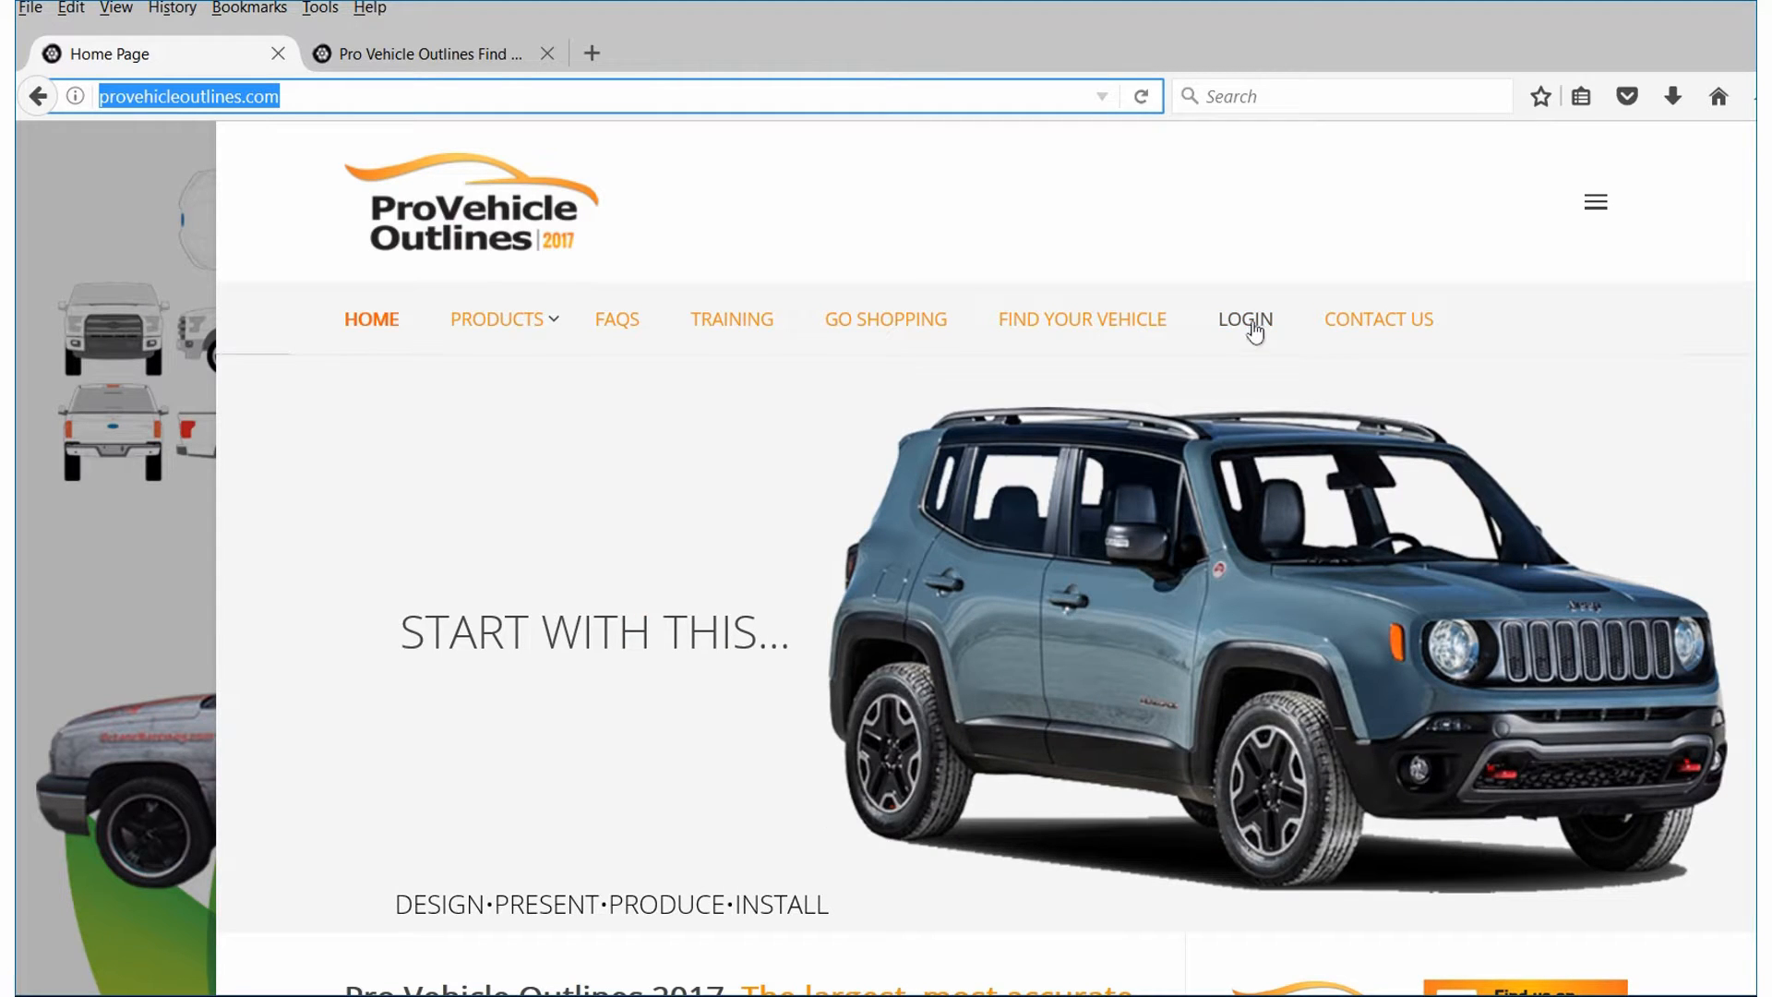
Step: Open the Pro Vehicle Outlines login page and switch to the signed-in Find Your Vehicle catalog page
click(1249, 328)
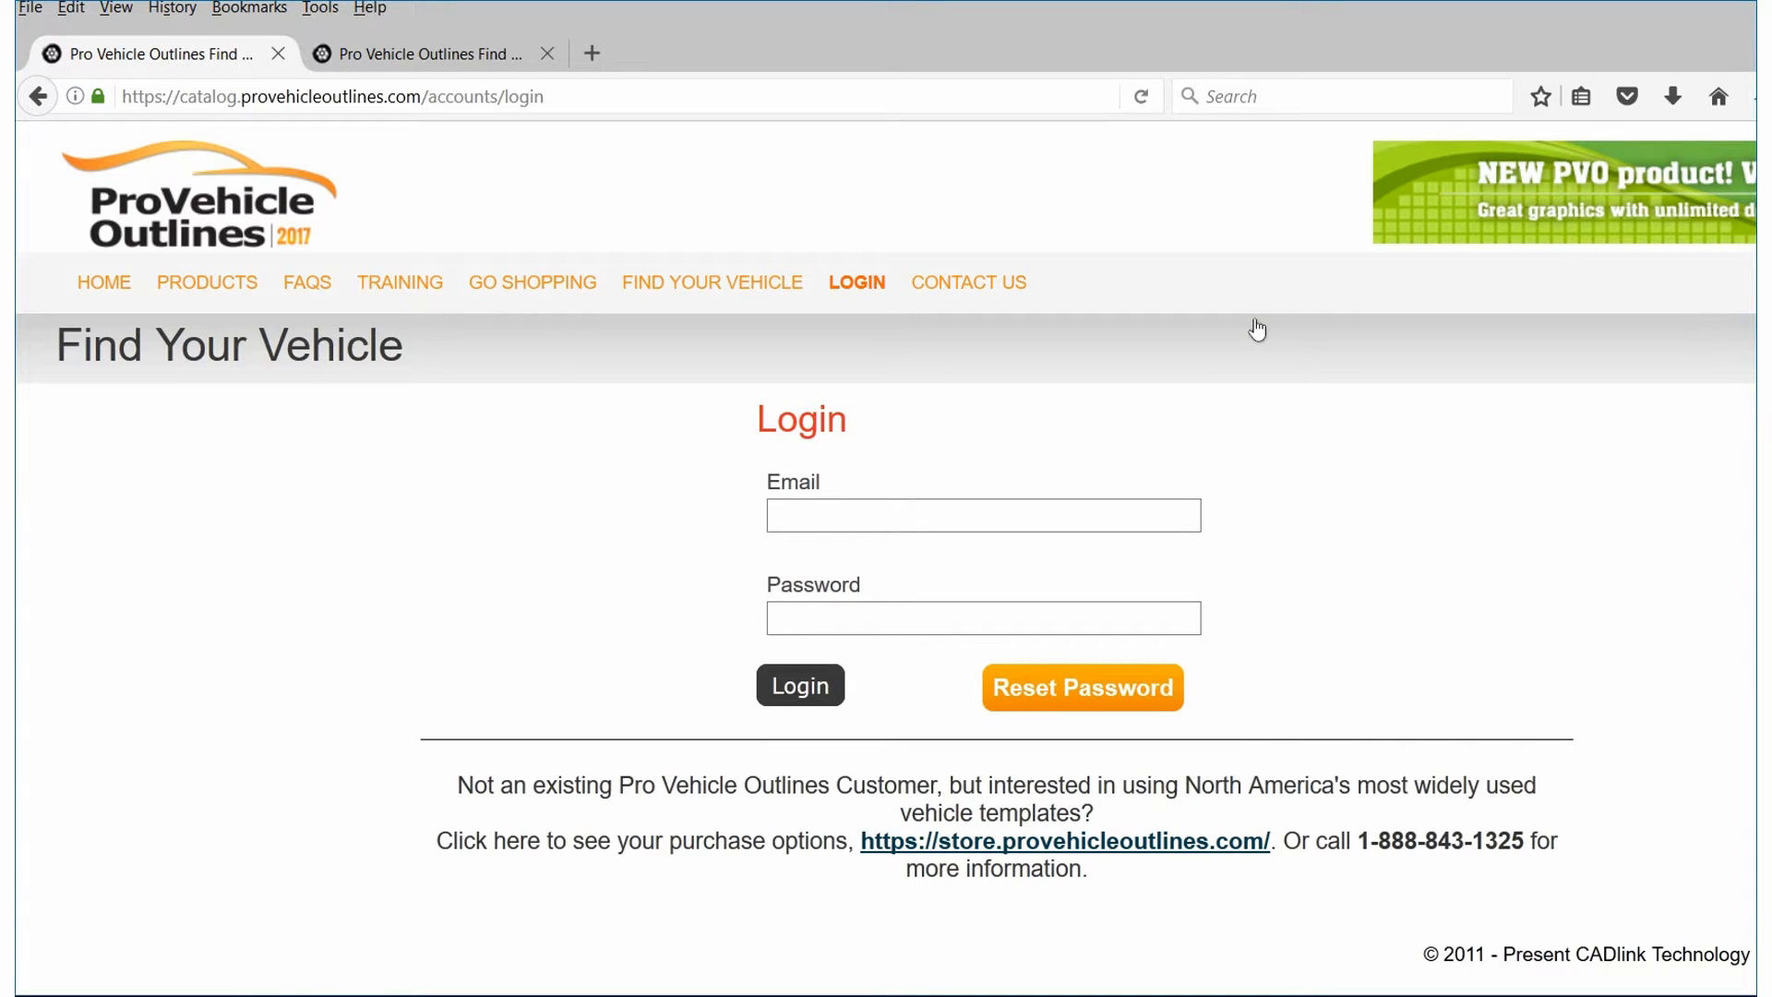
click(470, 55)
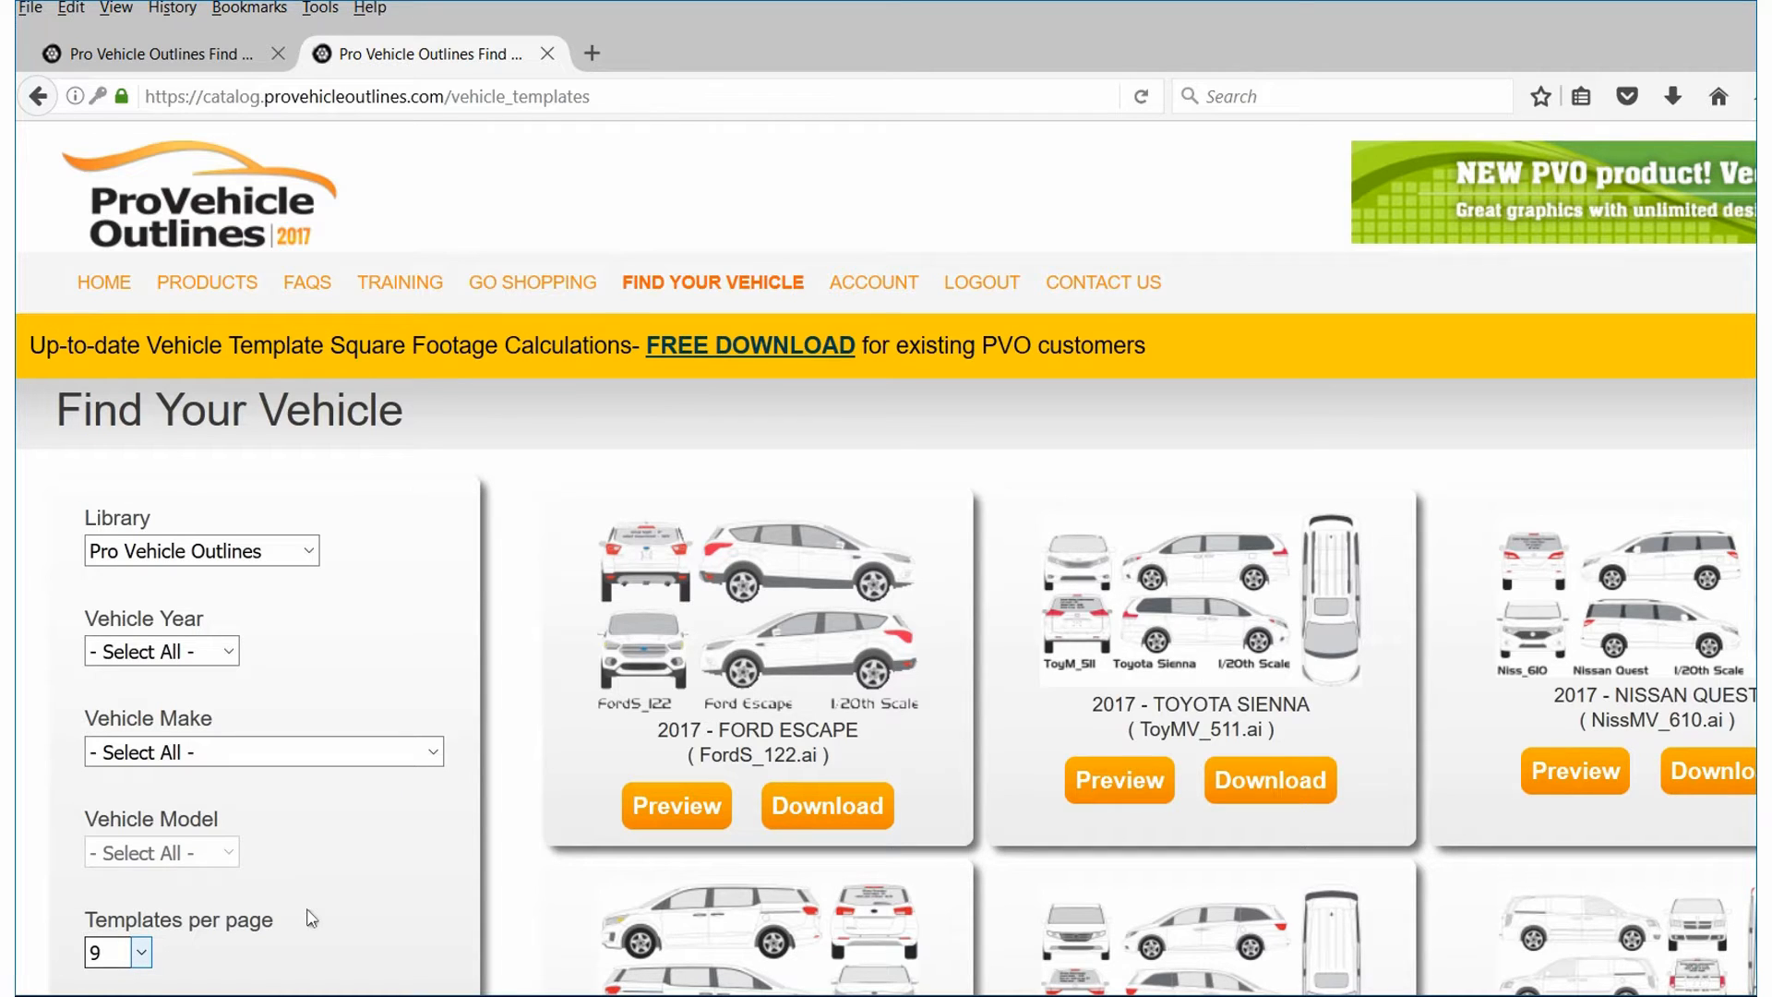
Step: Search the Pro Vehicle Outlines library for templates with year 2013, make NISSAN and model QUEST
click(227, 651)
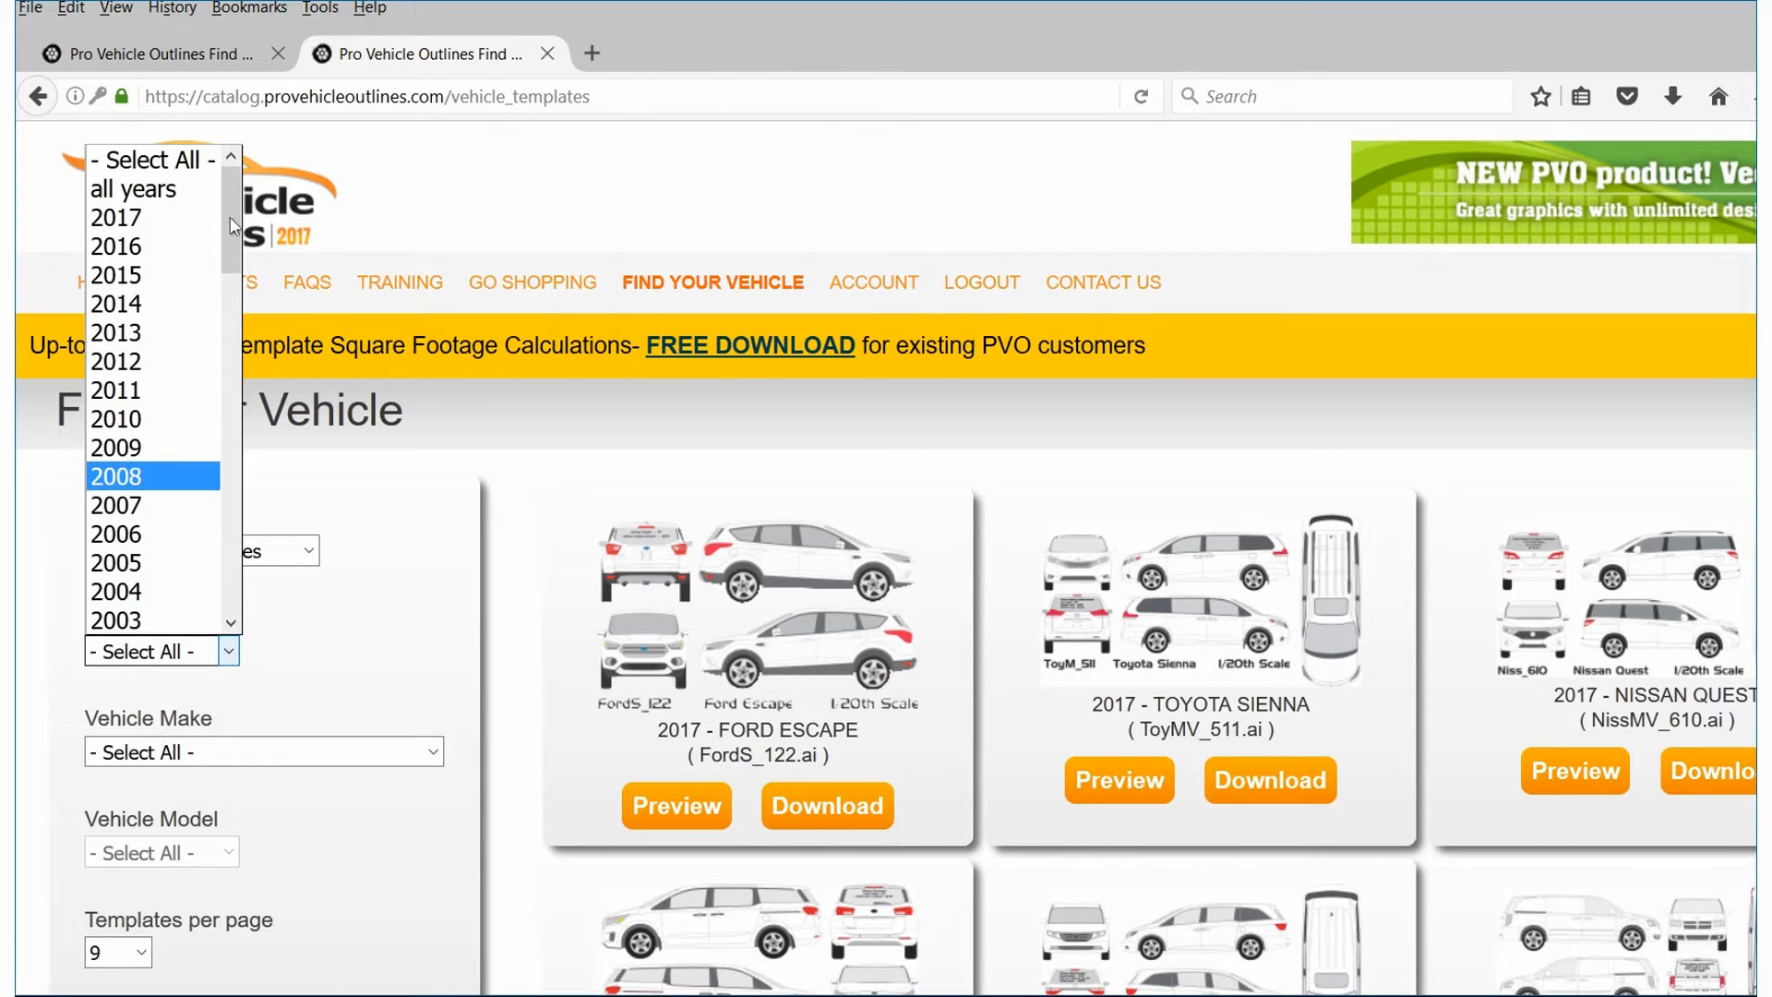
click(167, 334)
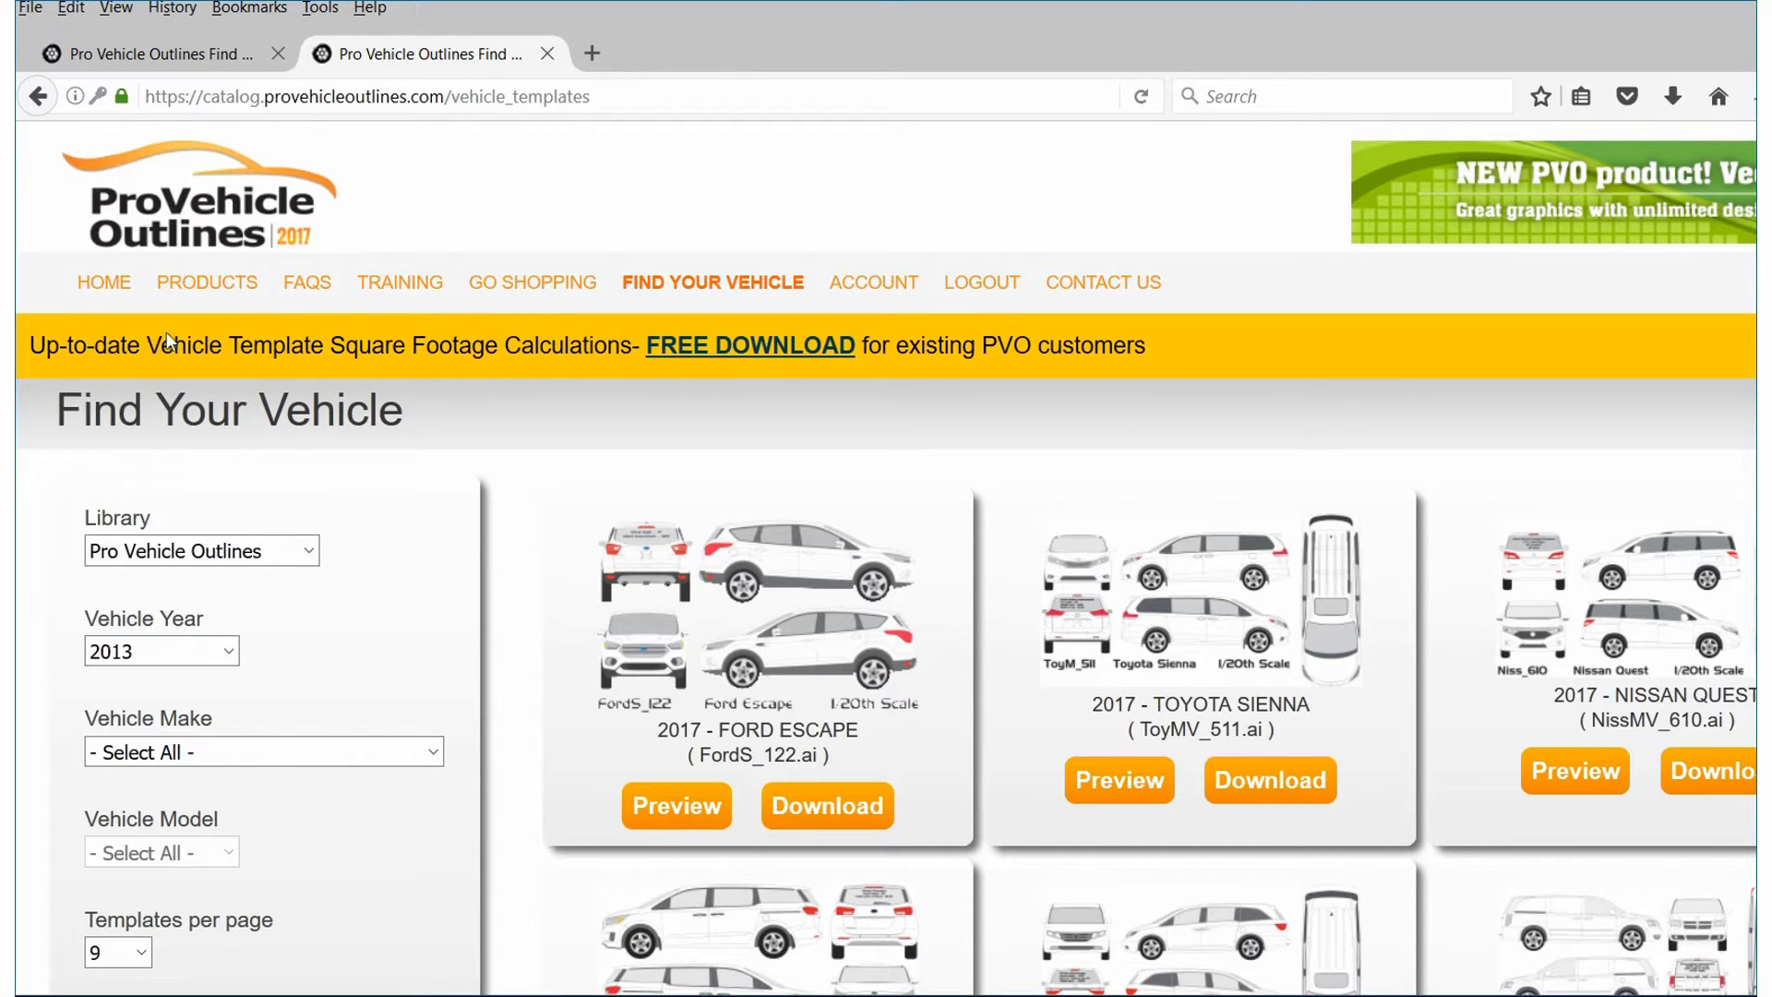
click(433, 752)
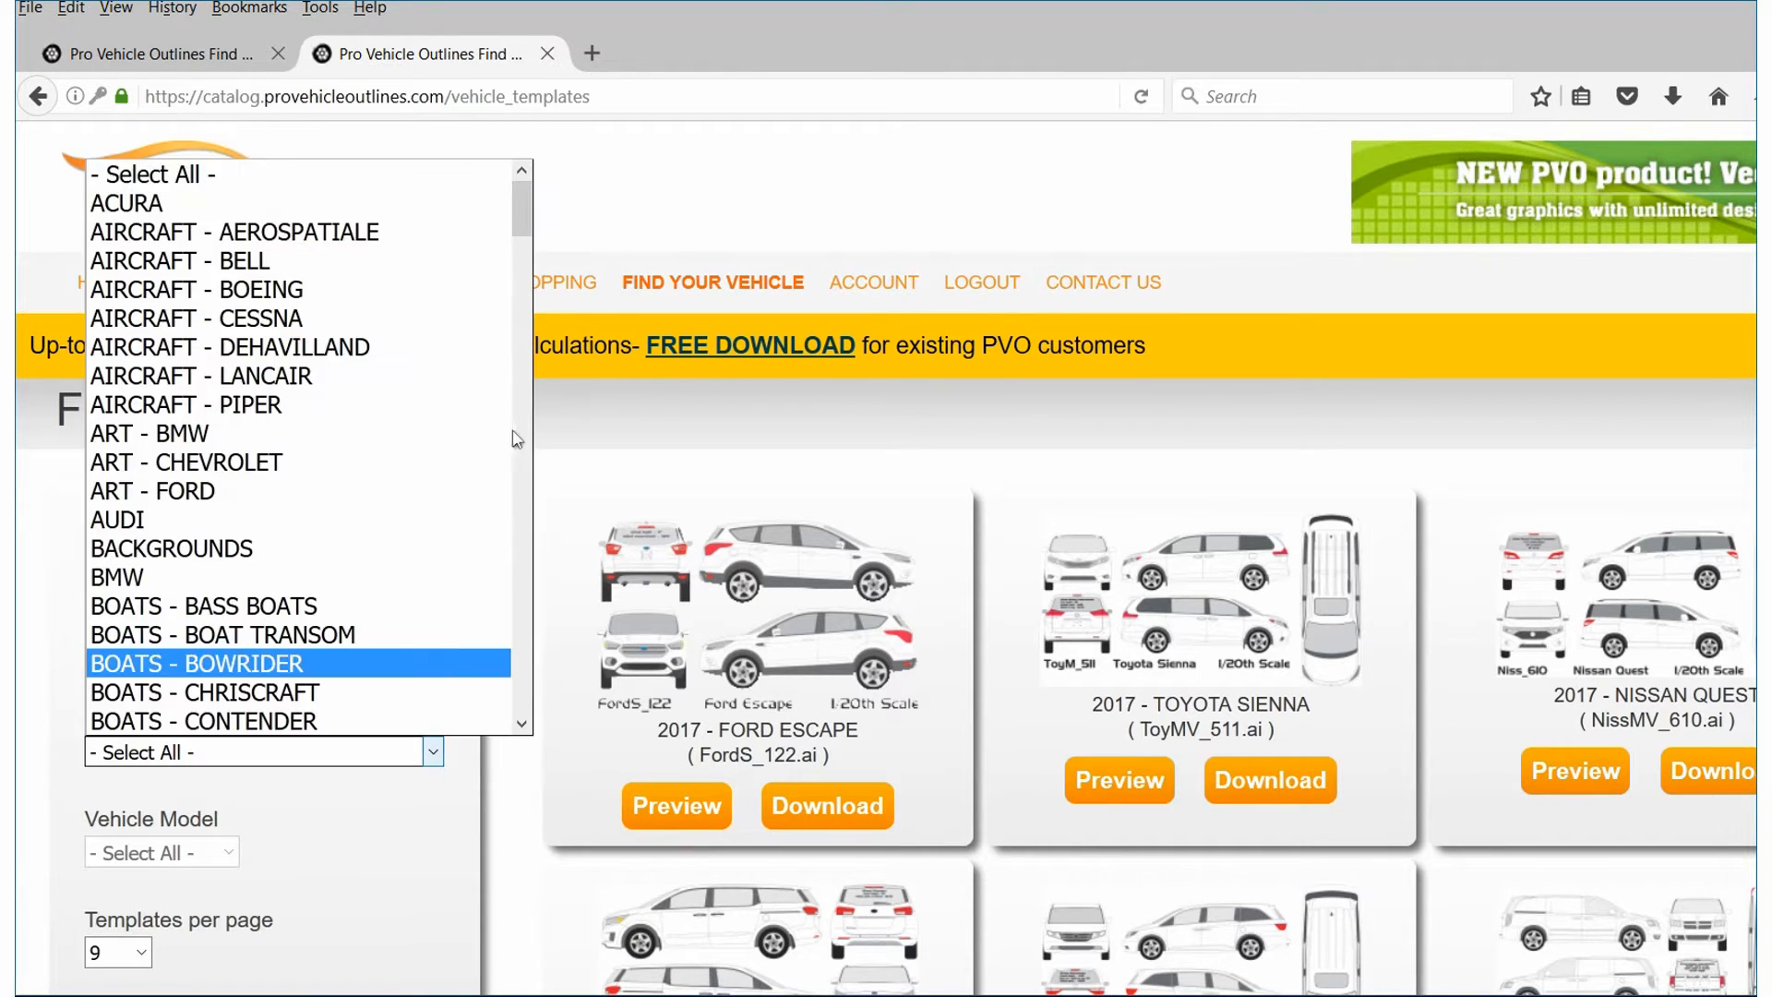
drag(520, 224, 519, 530)
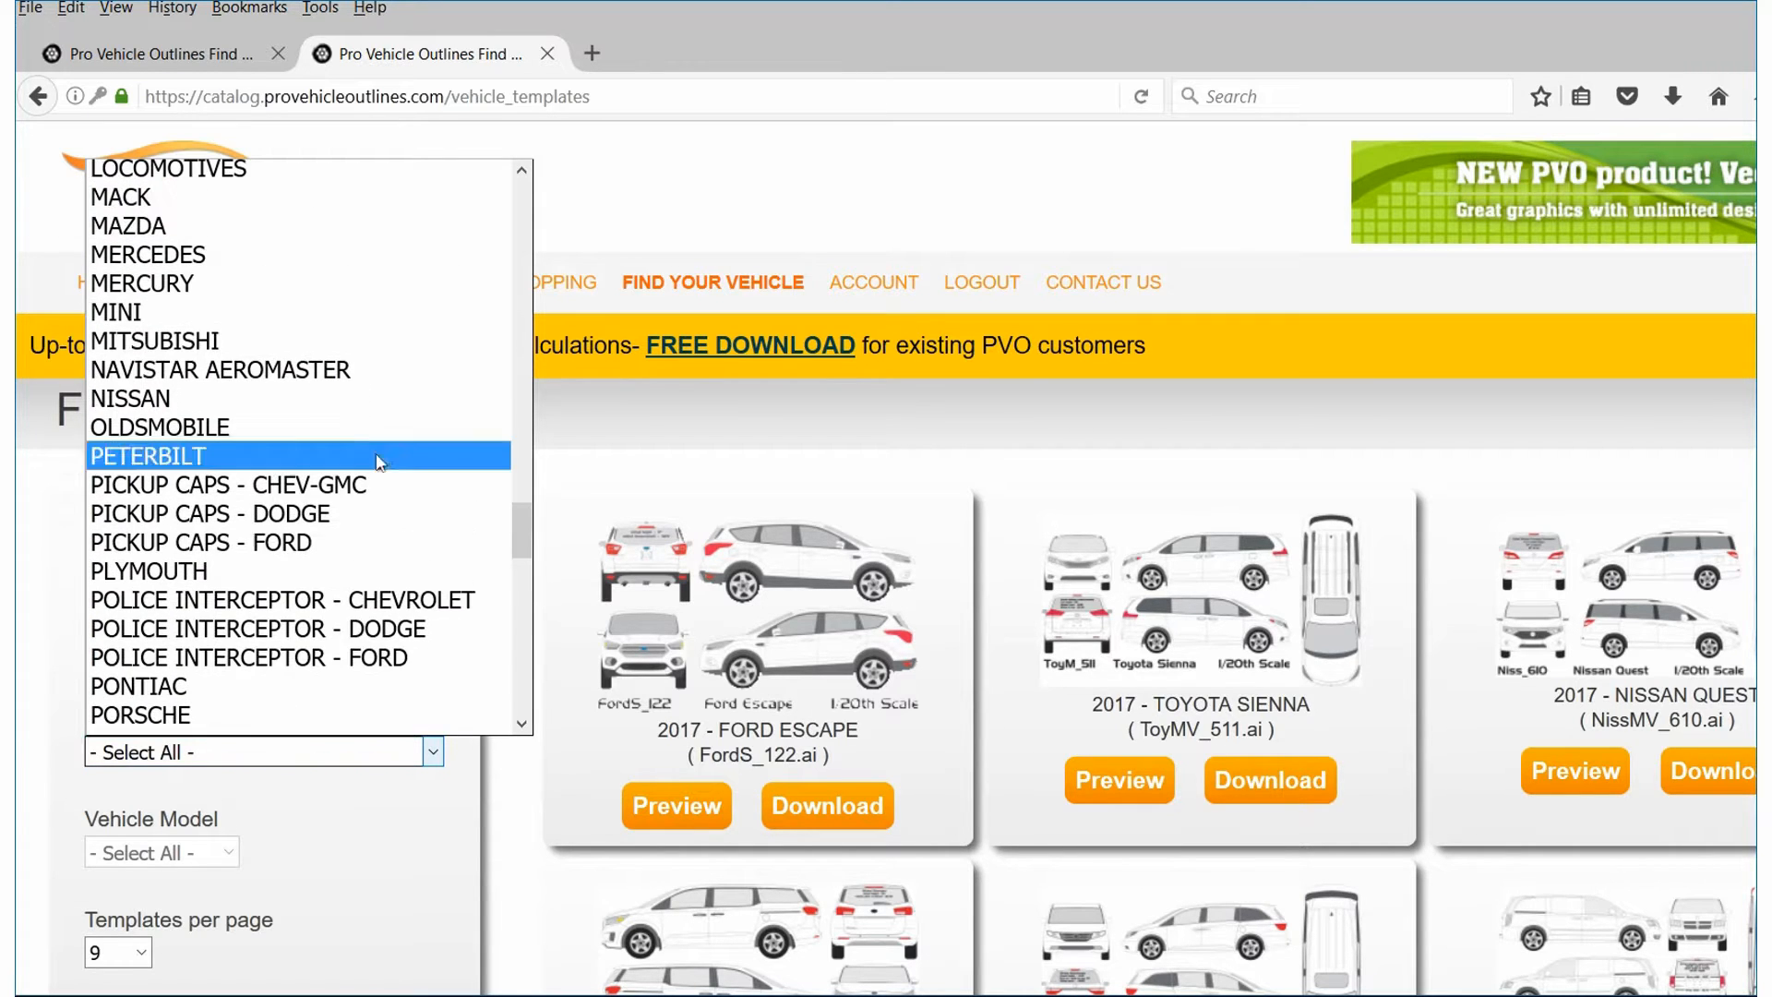
click(218, 399)
click(433, 853)
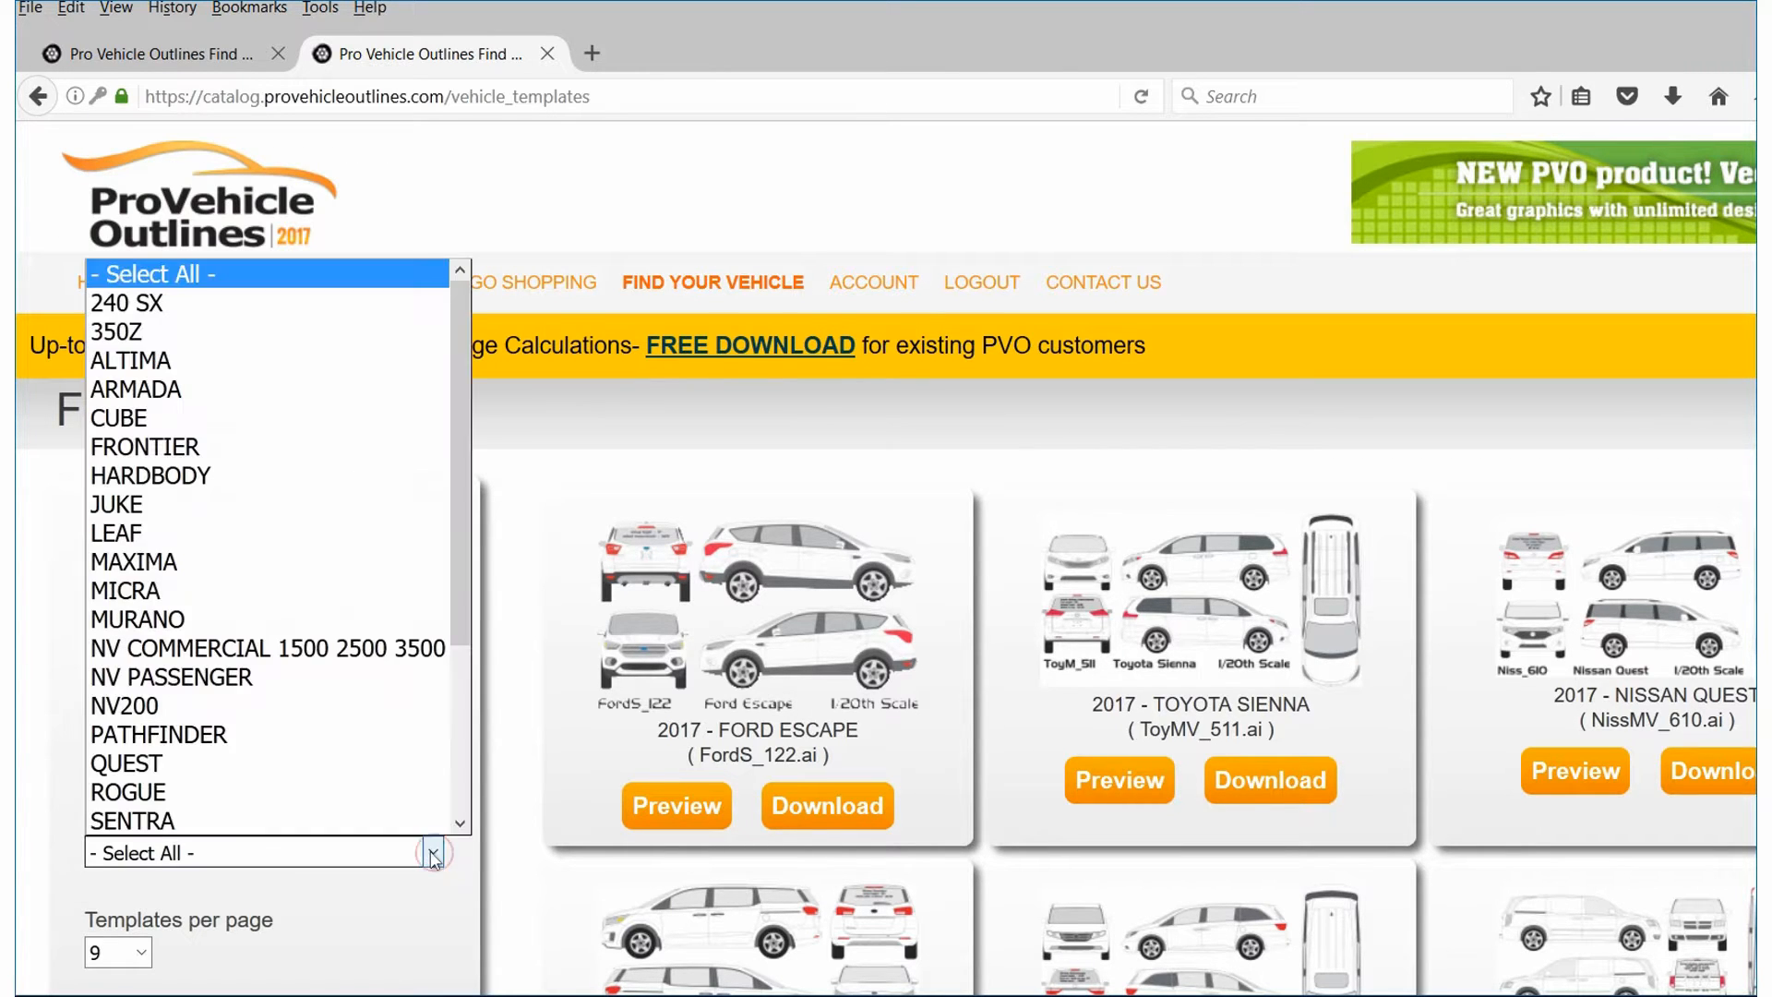
click(349, 763)
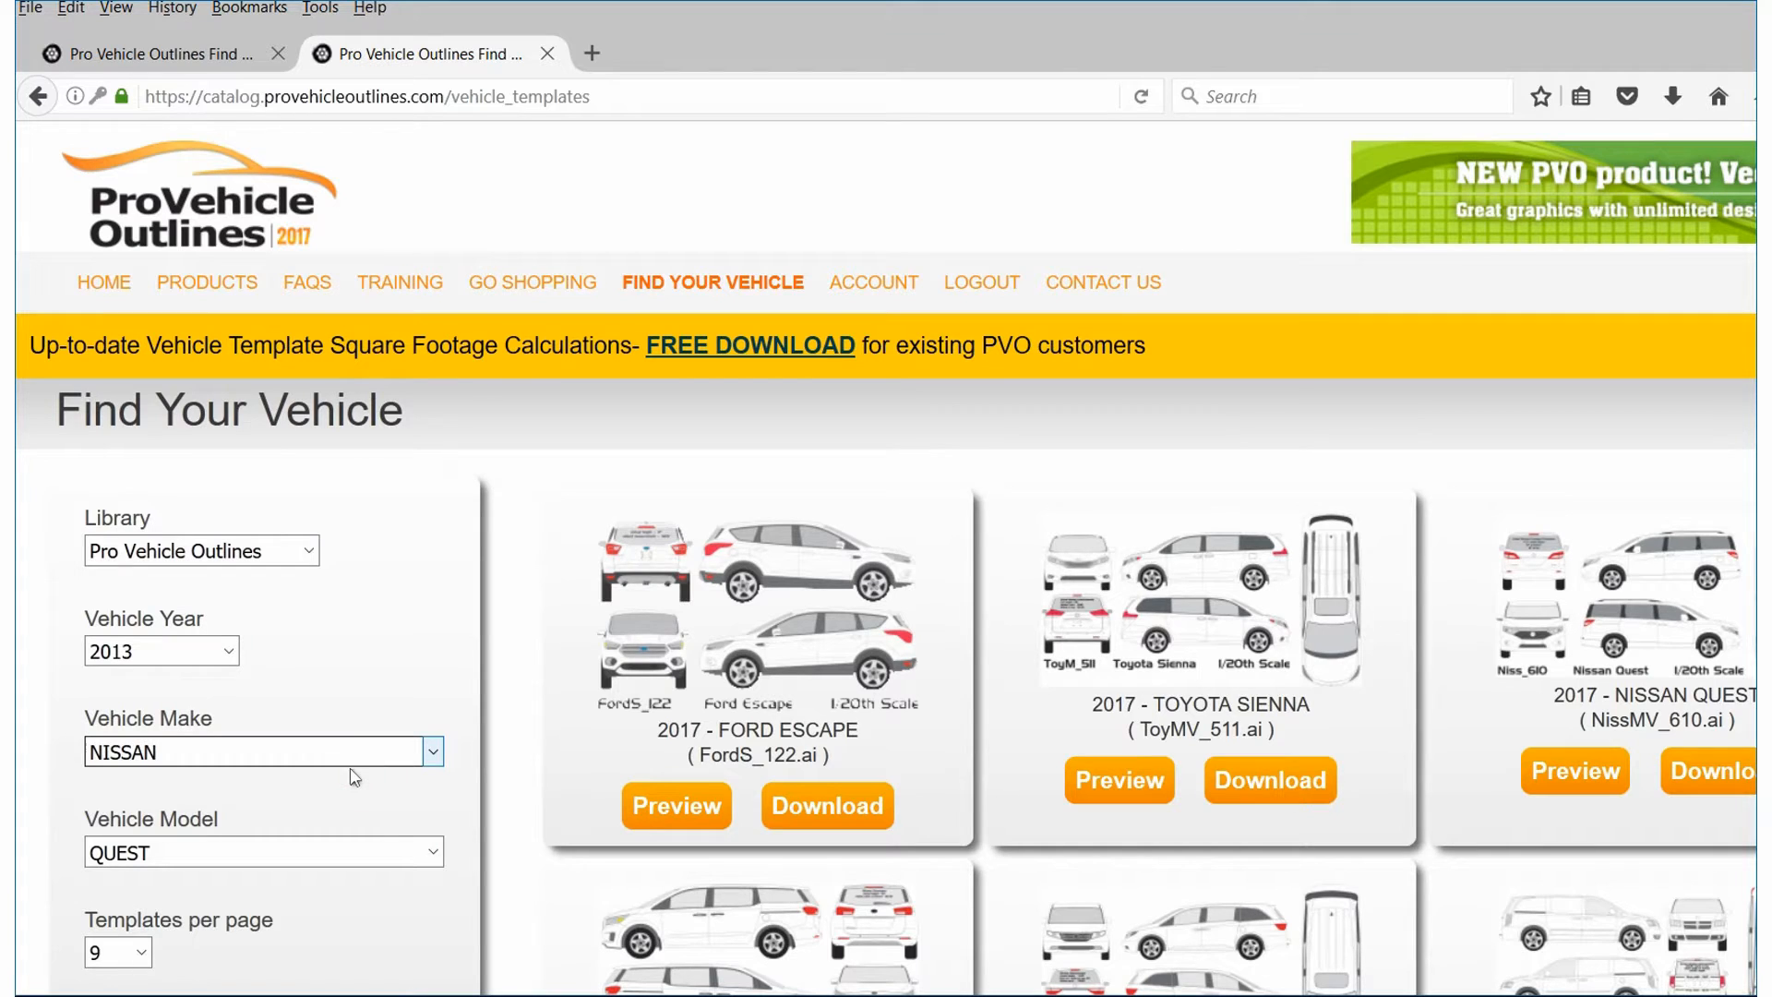
scroll(354, 778, down, 3)
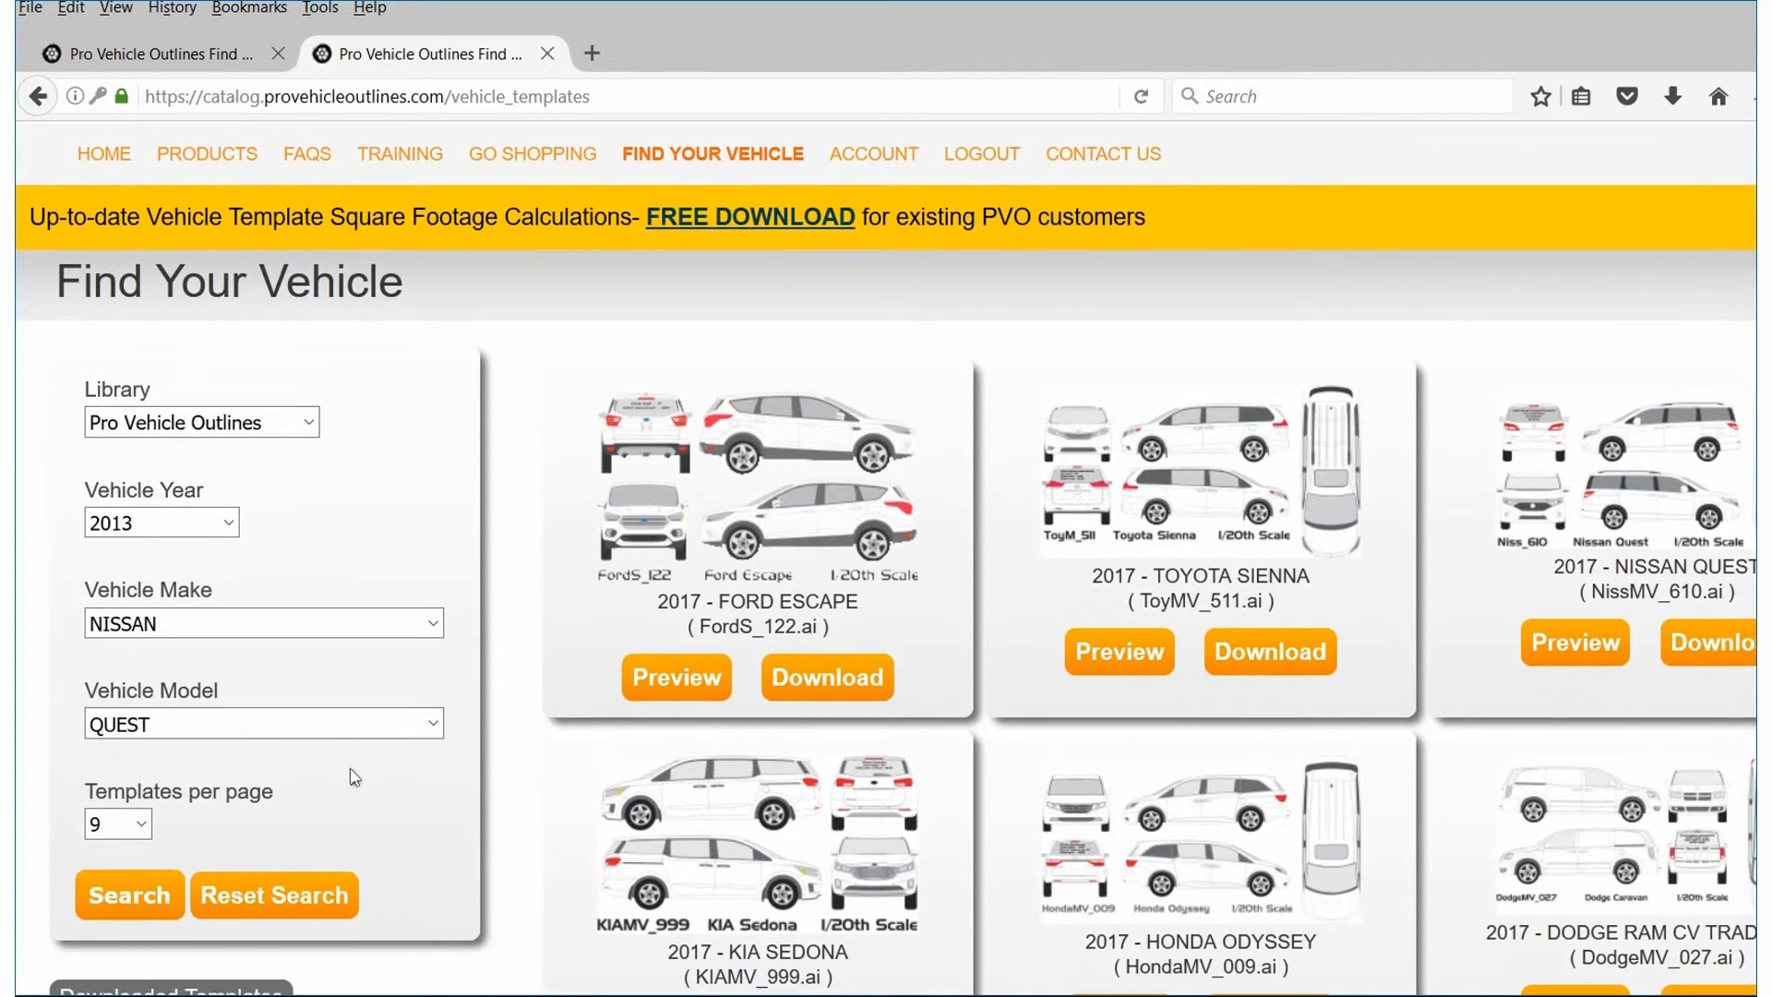
click(152, 882)
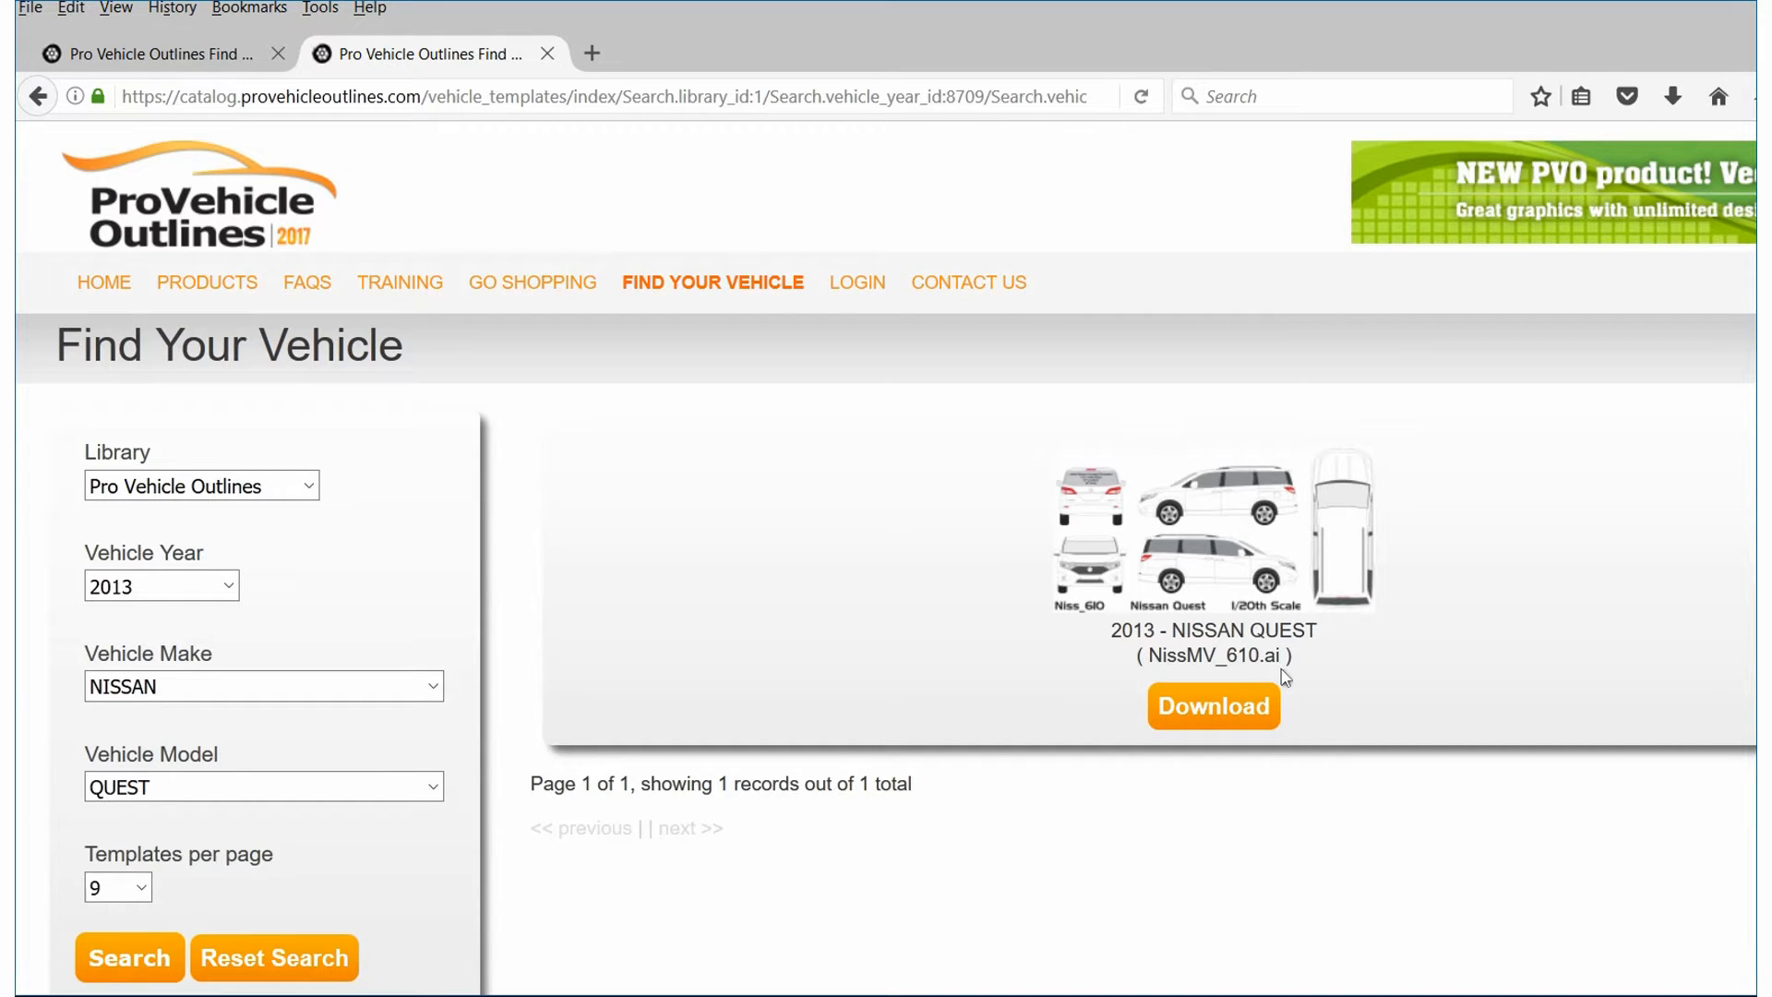
Step: Switch to the Nisan_quest_2013_pvo.cdr drawing in CorelDRAW and zoom in on the lower side view of the van
key(alt+Tab)
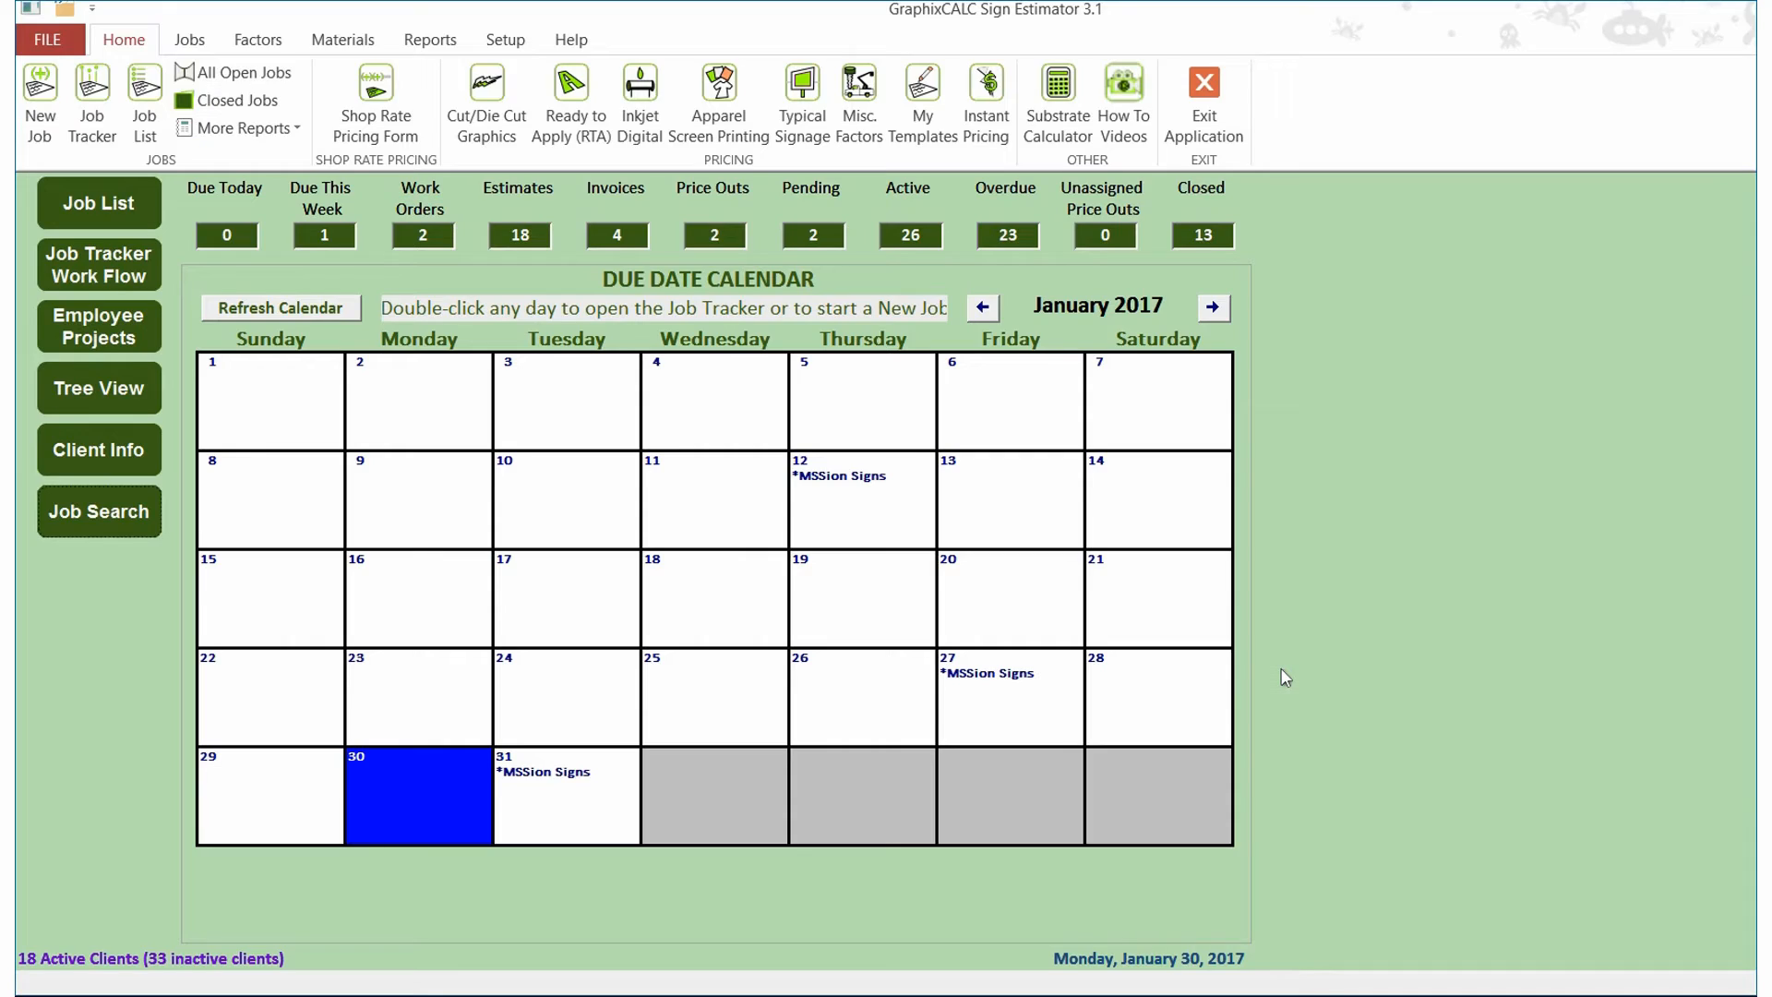
key(alt+Tab)
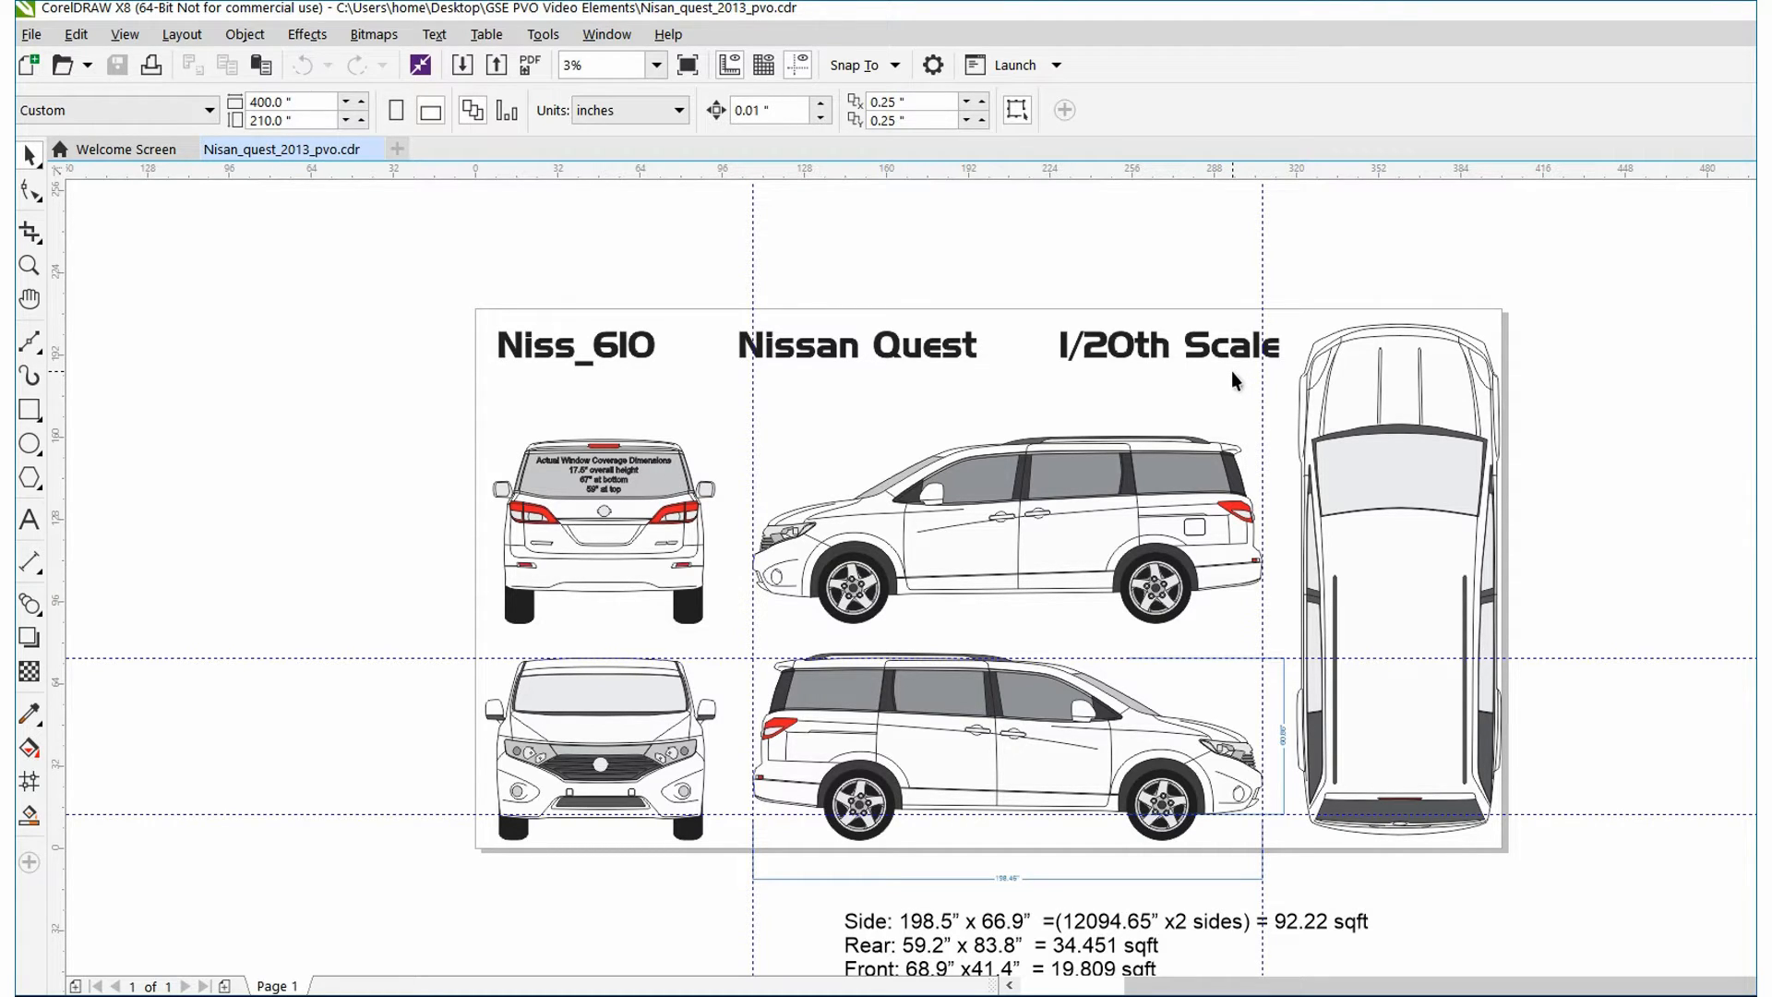
key(z)
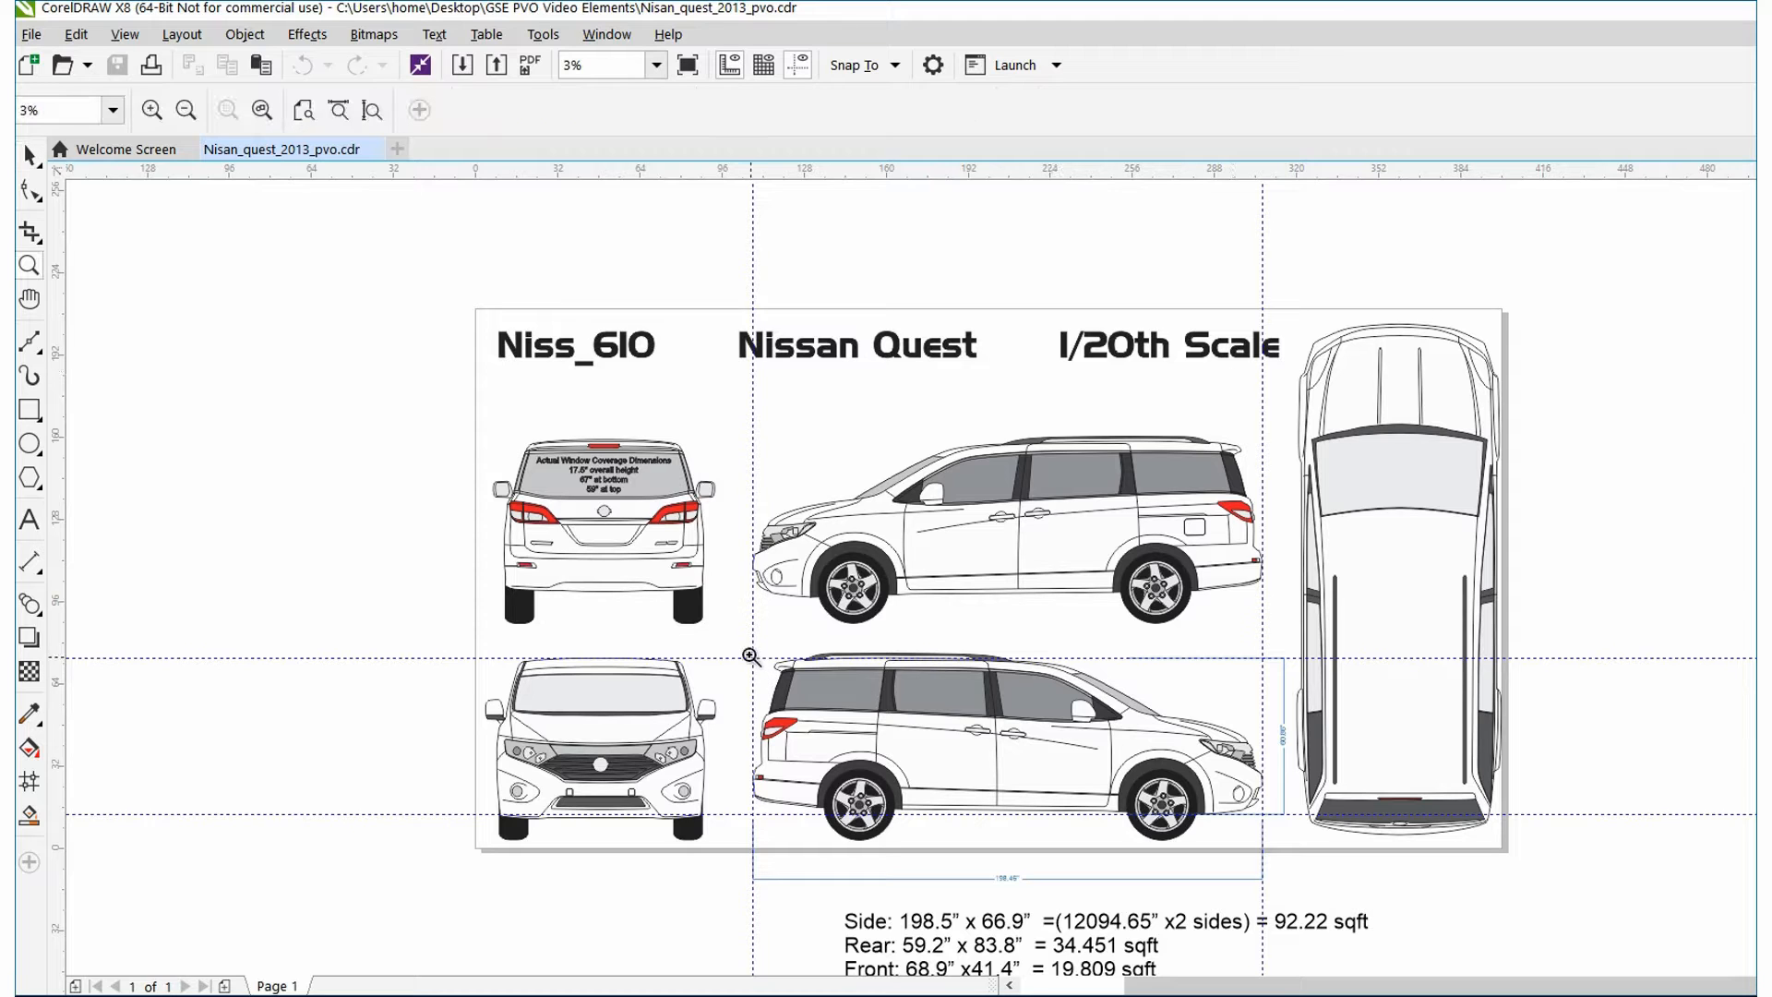
drag(712, 612, 1387, 918)
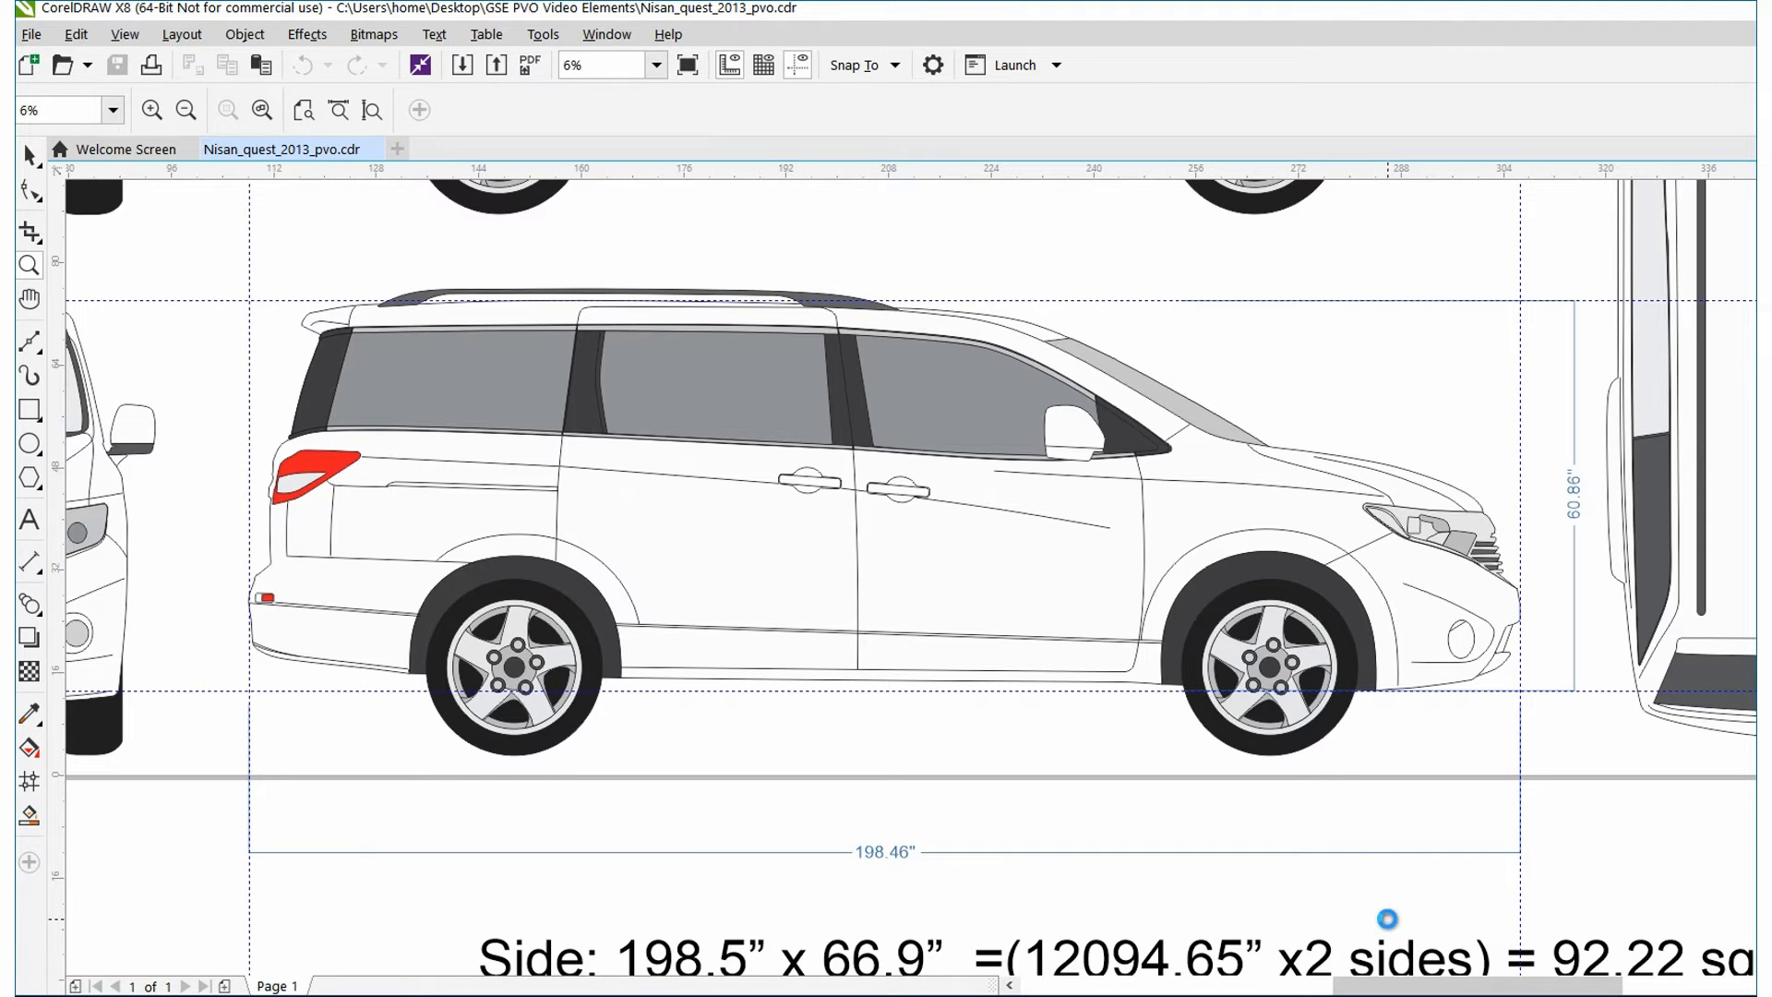
Step: Measure the van's overall length with a second horizontal dimension below the lower side view, and delete that dimension
click(29, 156)
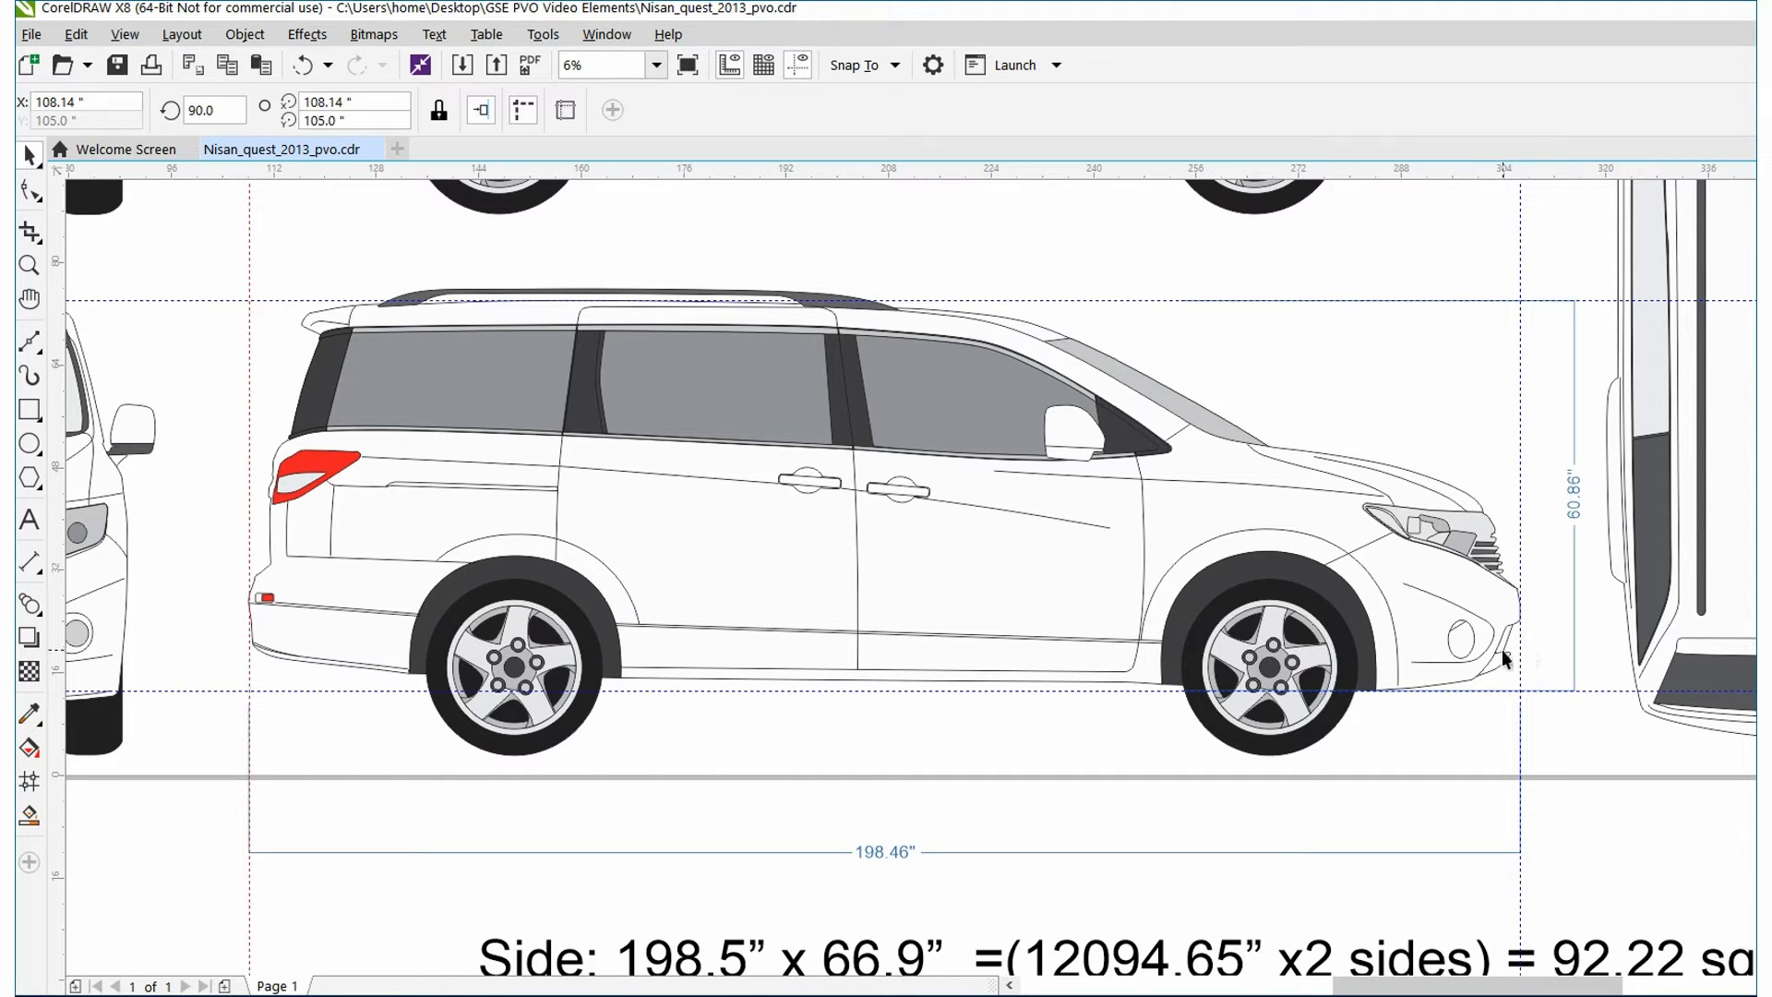
click(29, 561)
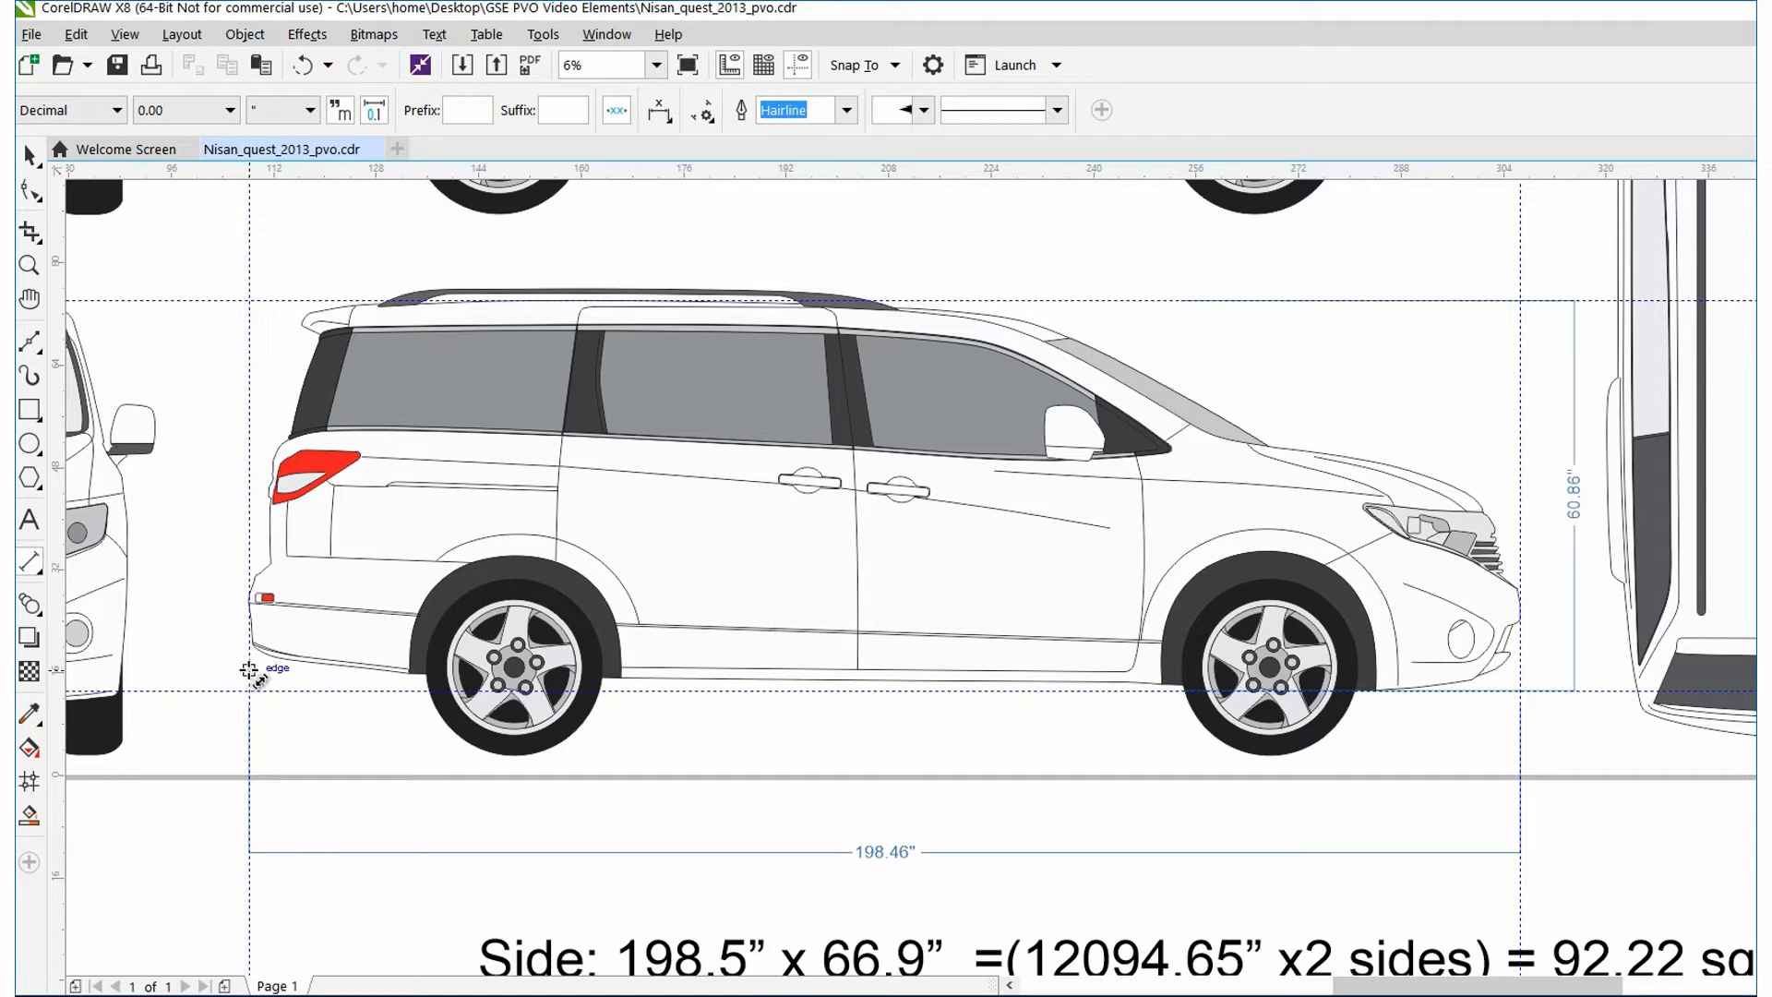
mouse_move(249, 669)
mouse_down()
mouse_move(861, 657)
mouse_move(1523, 680)
mouse_up()
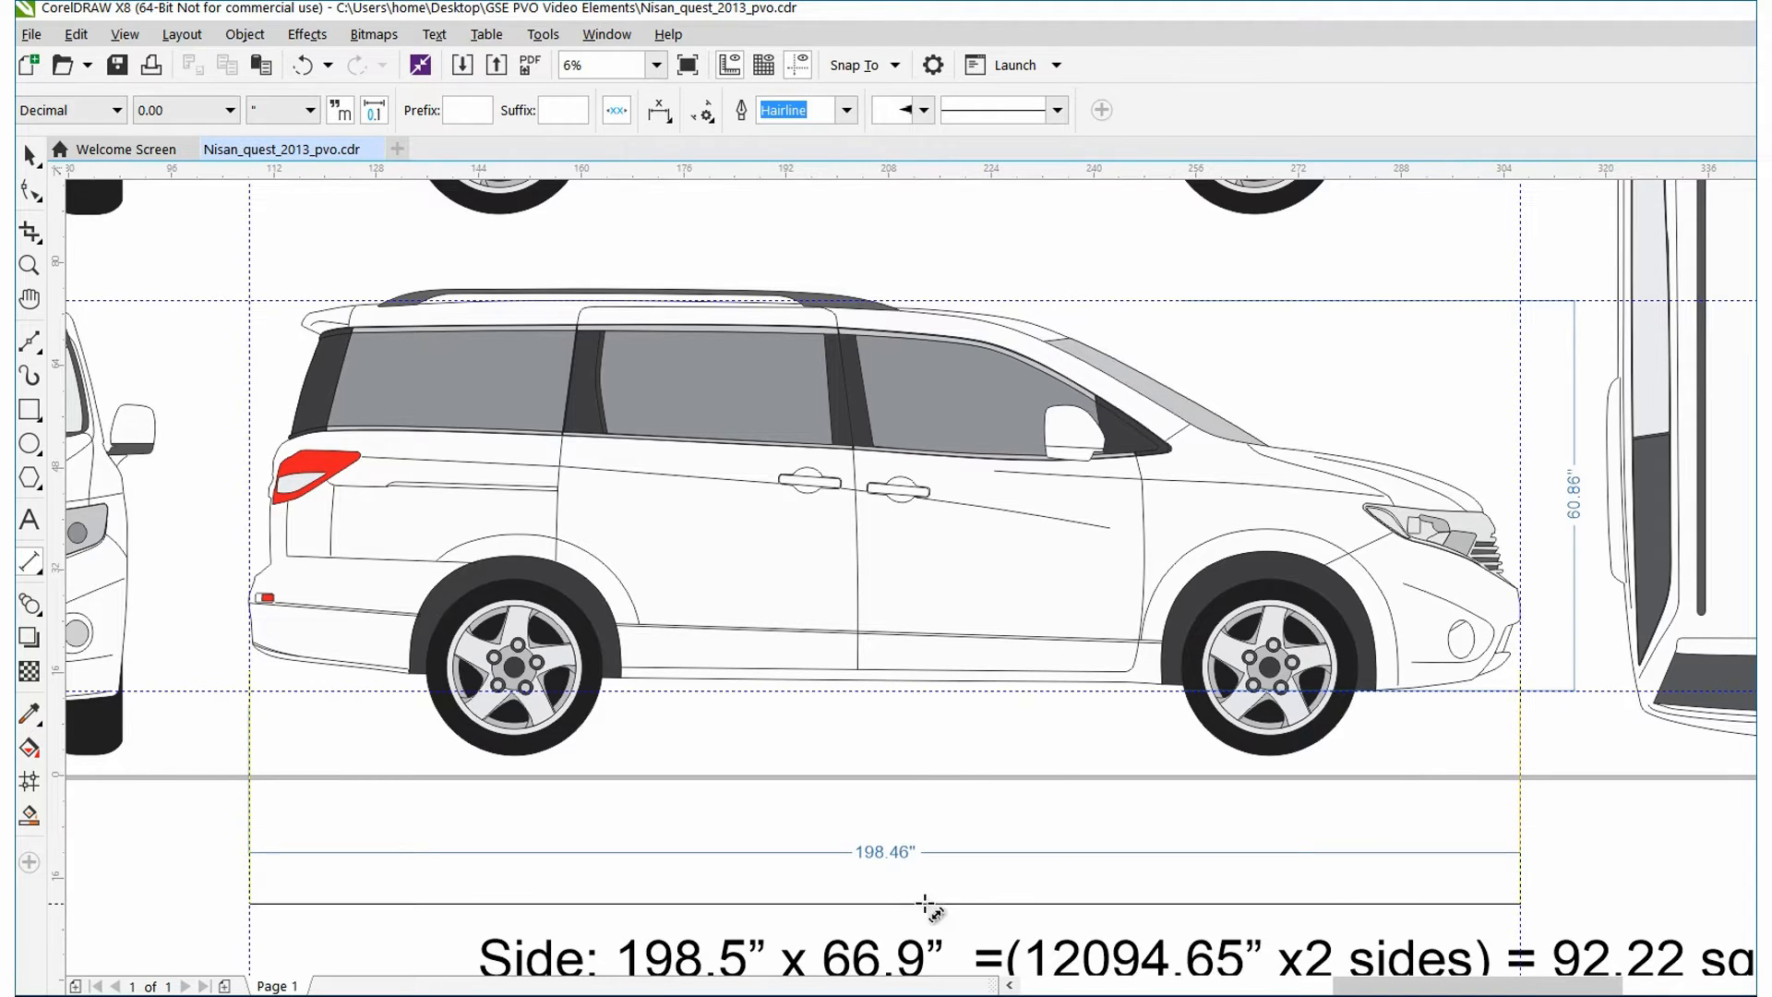
click(925, 904)
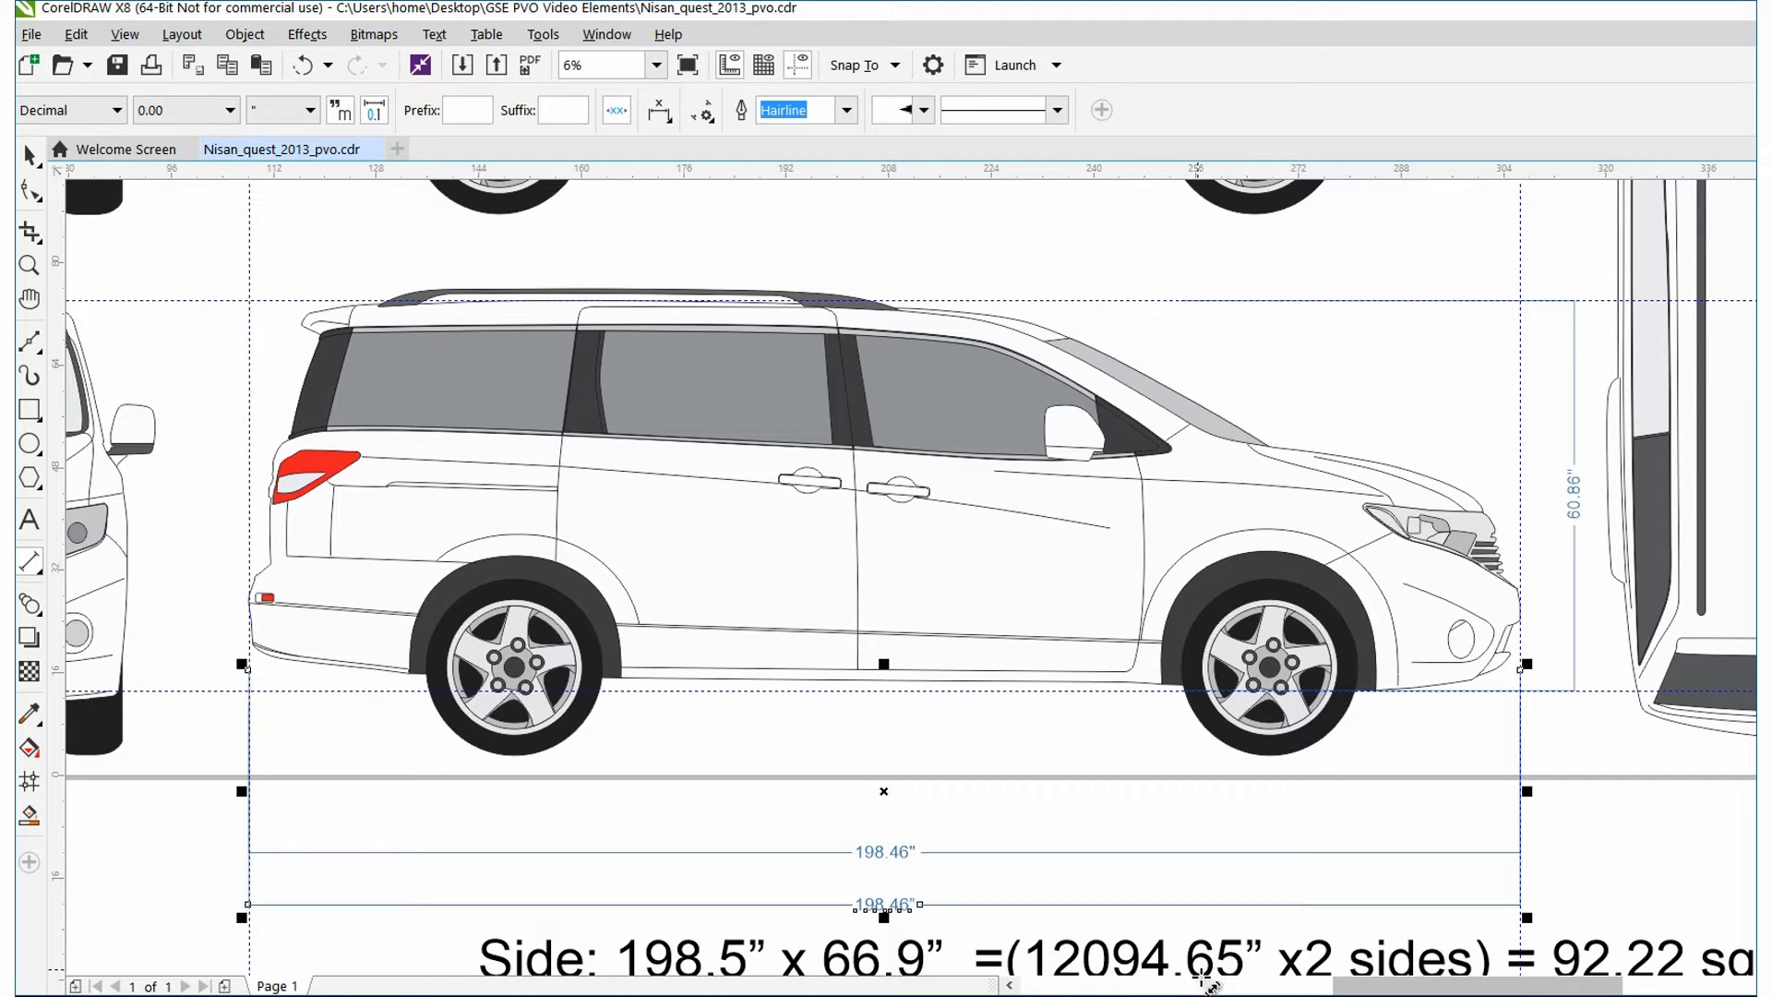
click(27, 157)
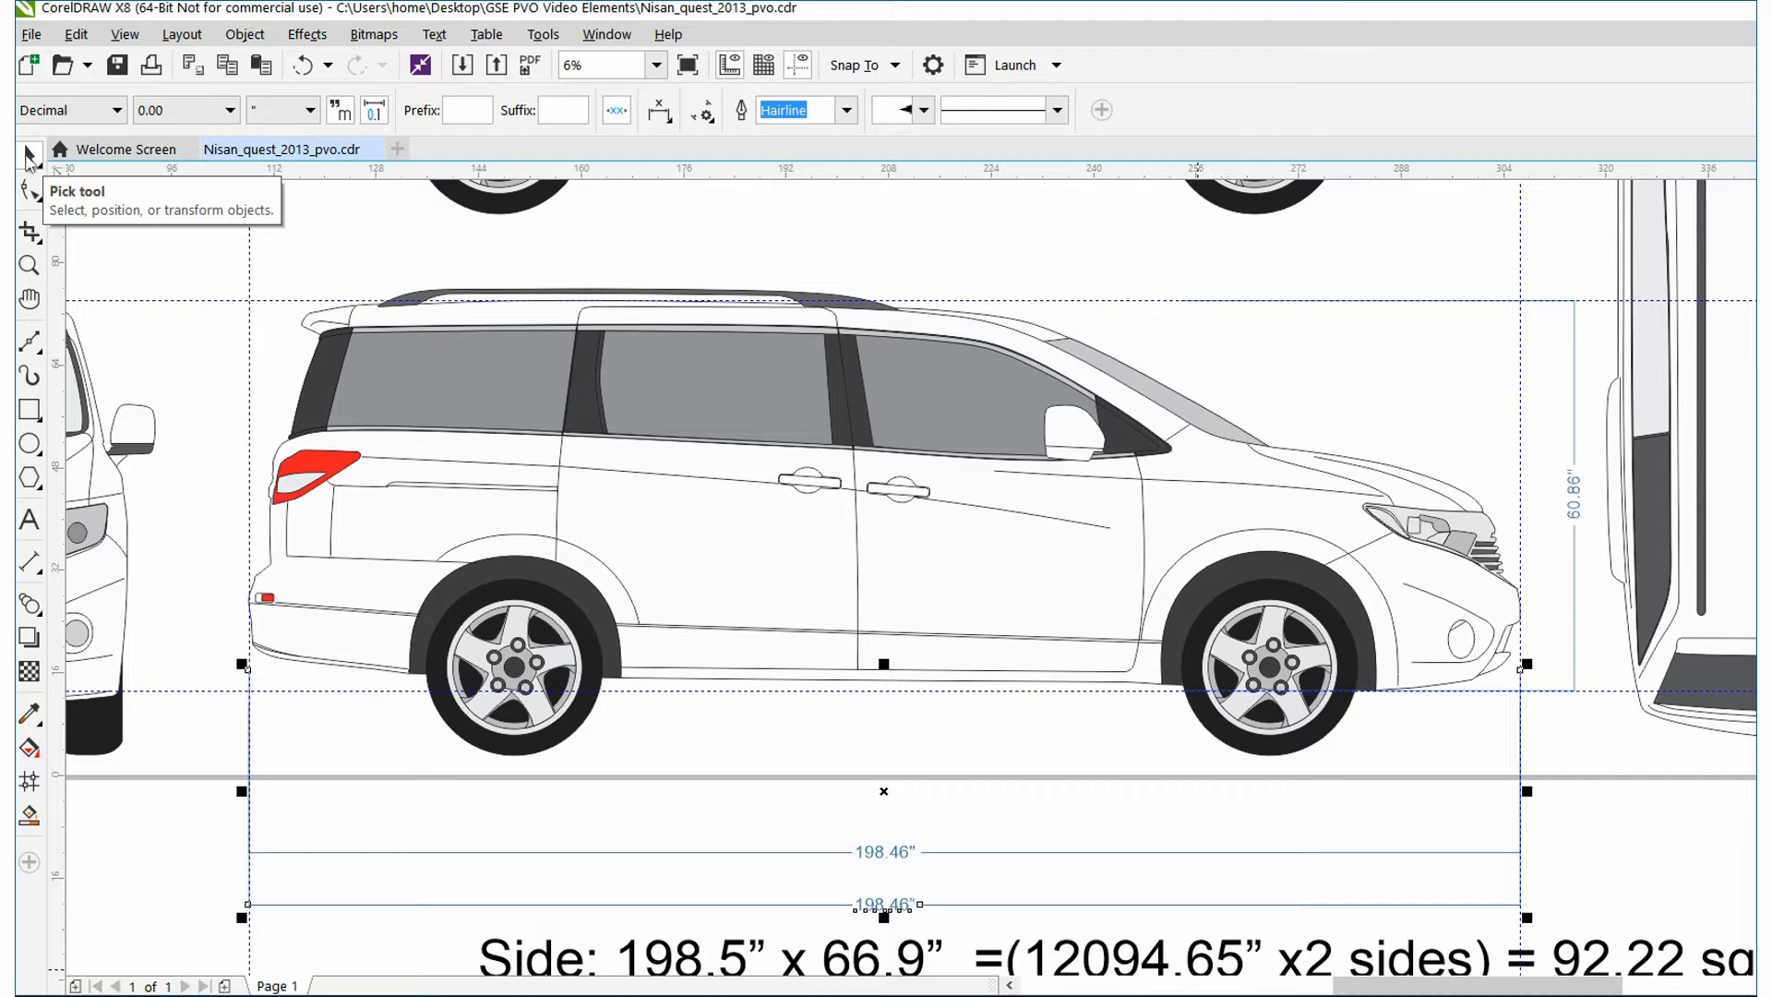
key(Delete)
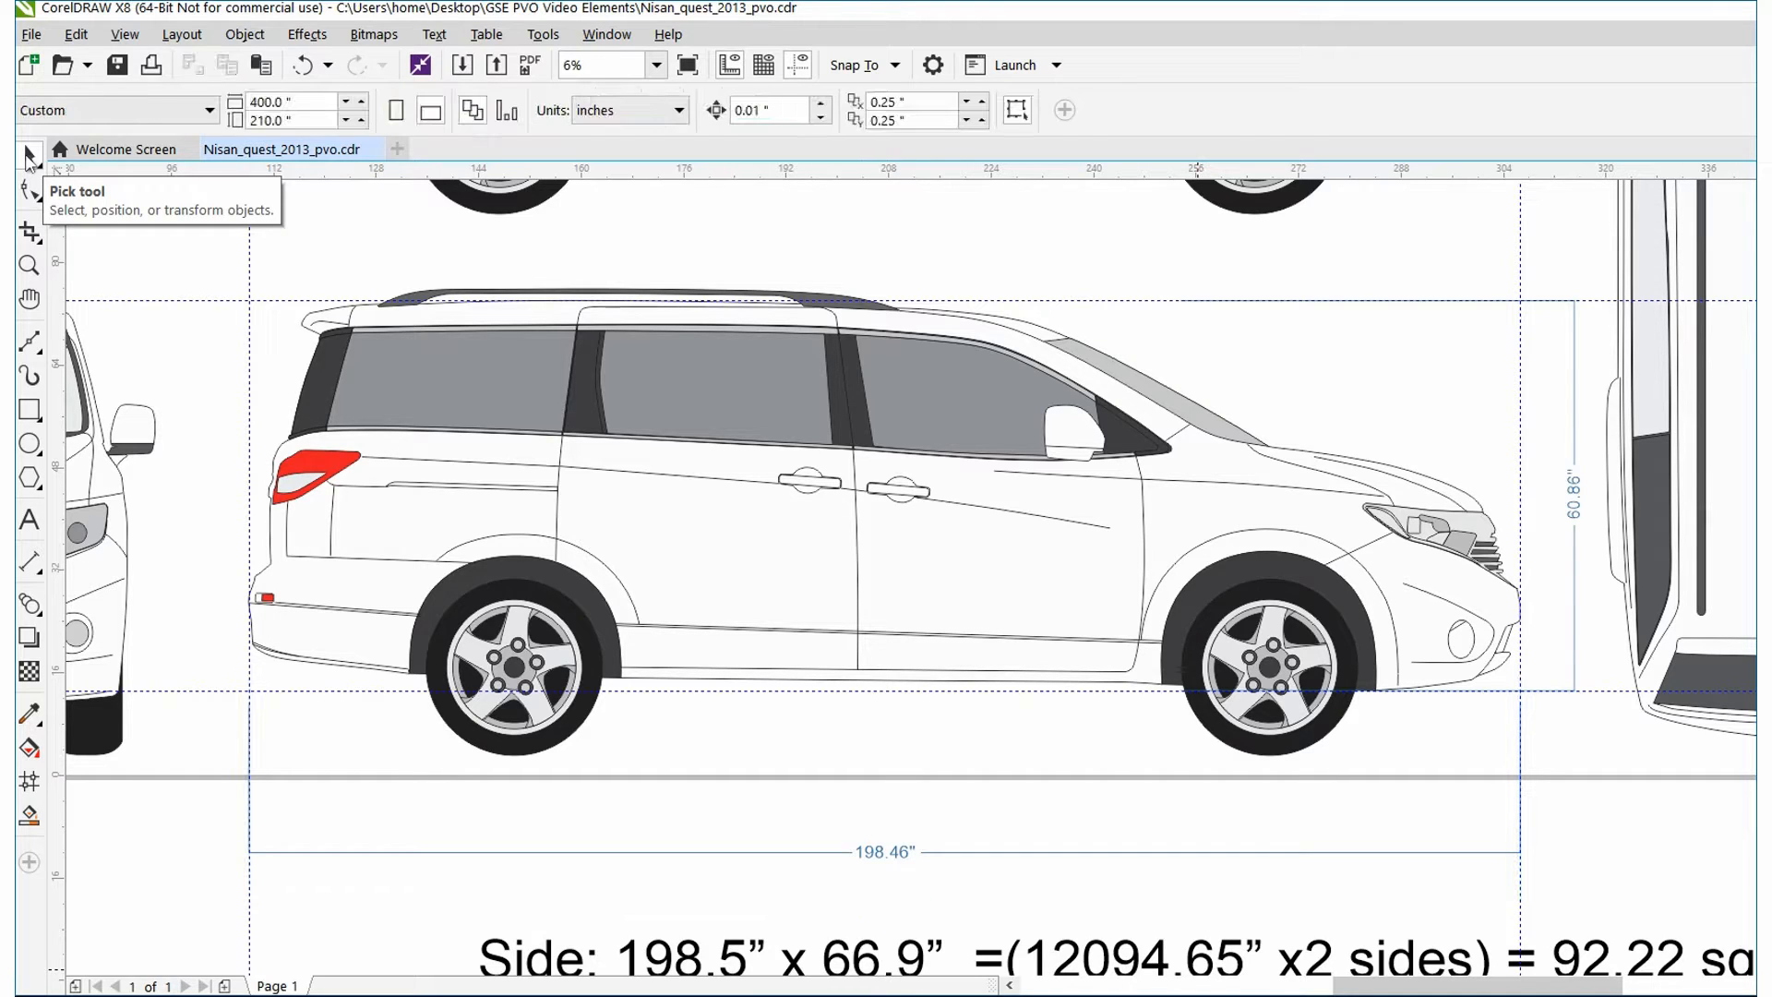
Step: Examine the side views and the side, rear and front coverage measurements with the bleed note below the van
scroll(911, 577, down, 4)
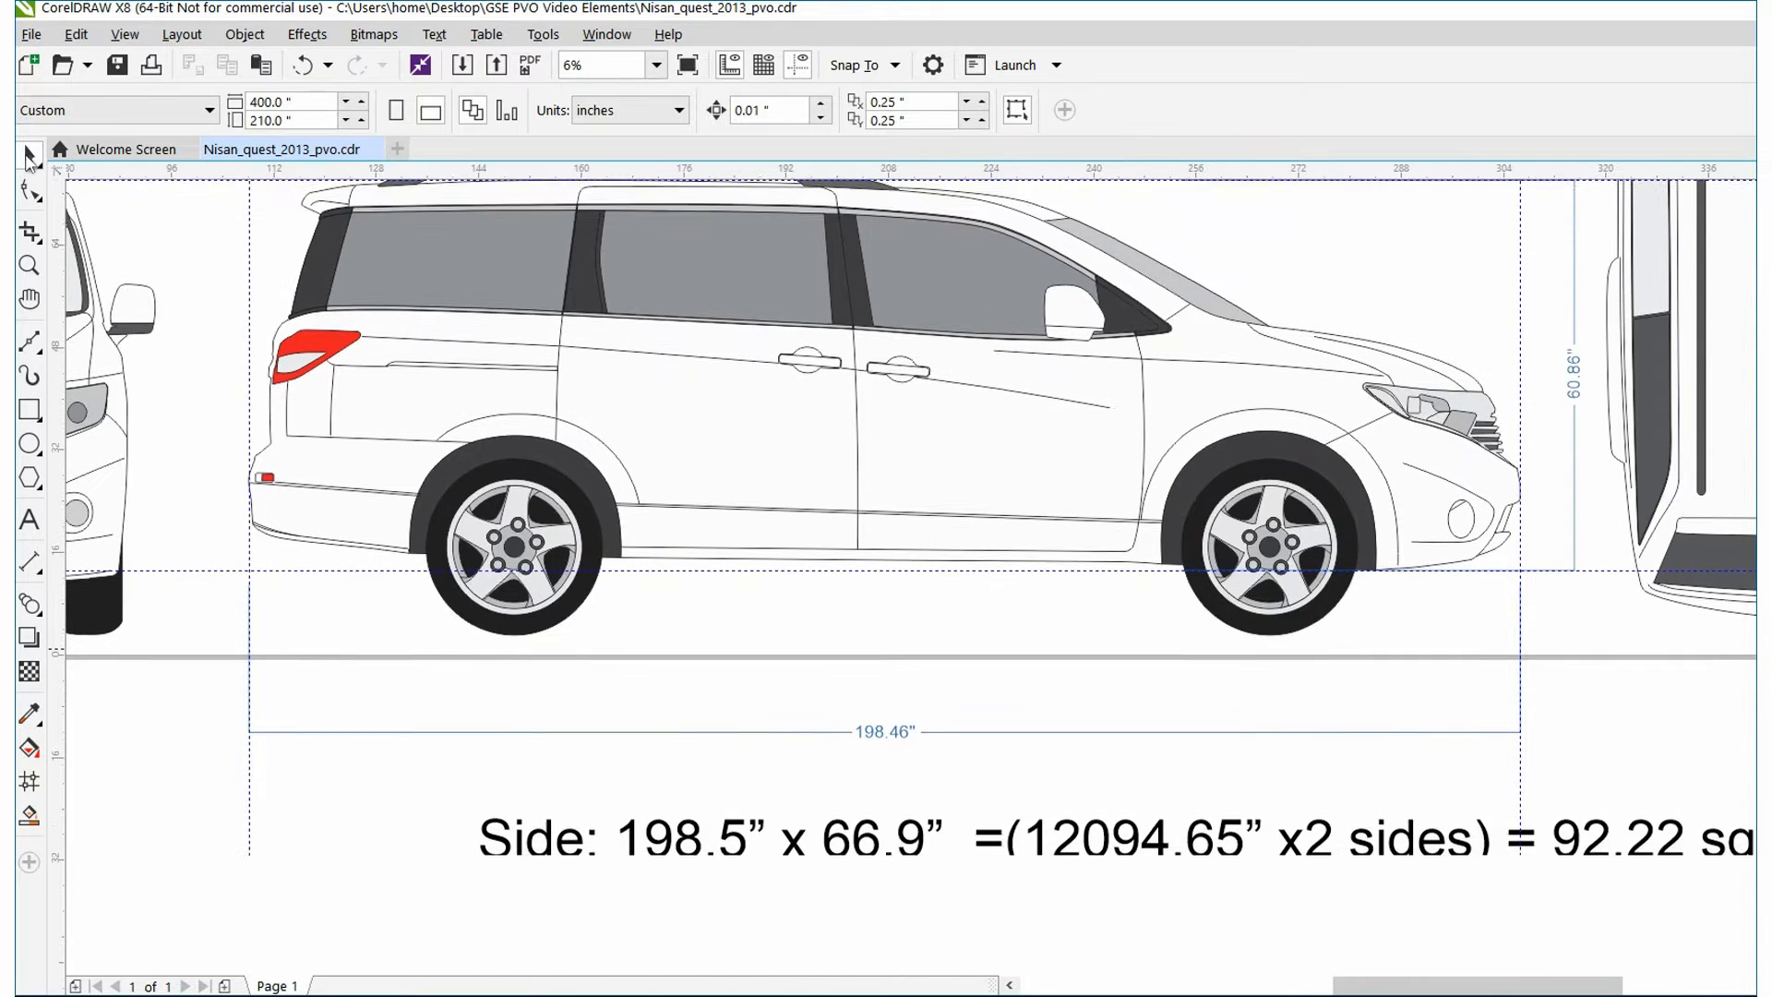
scroll(912, 577, up, 3)
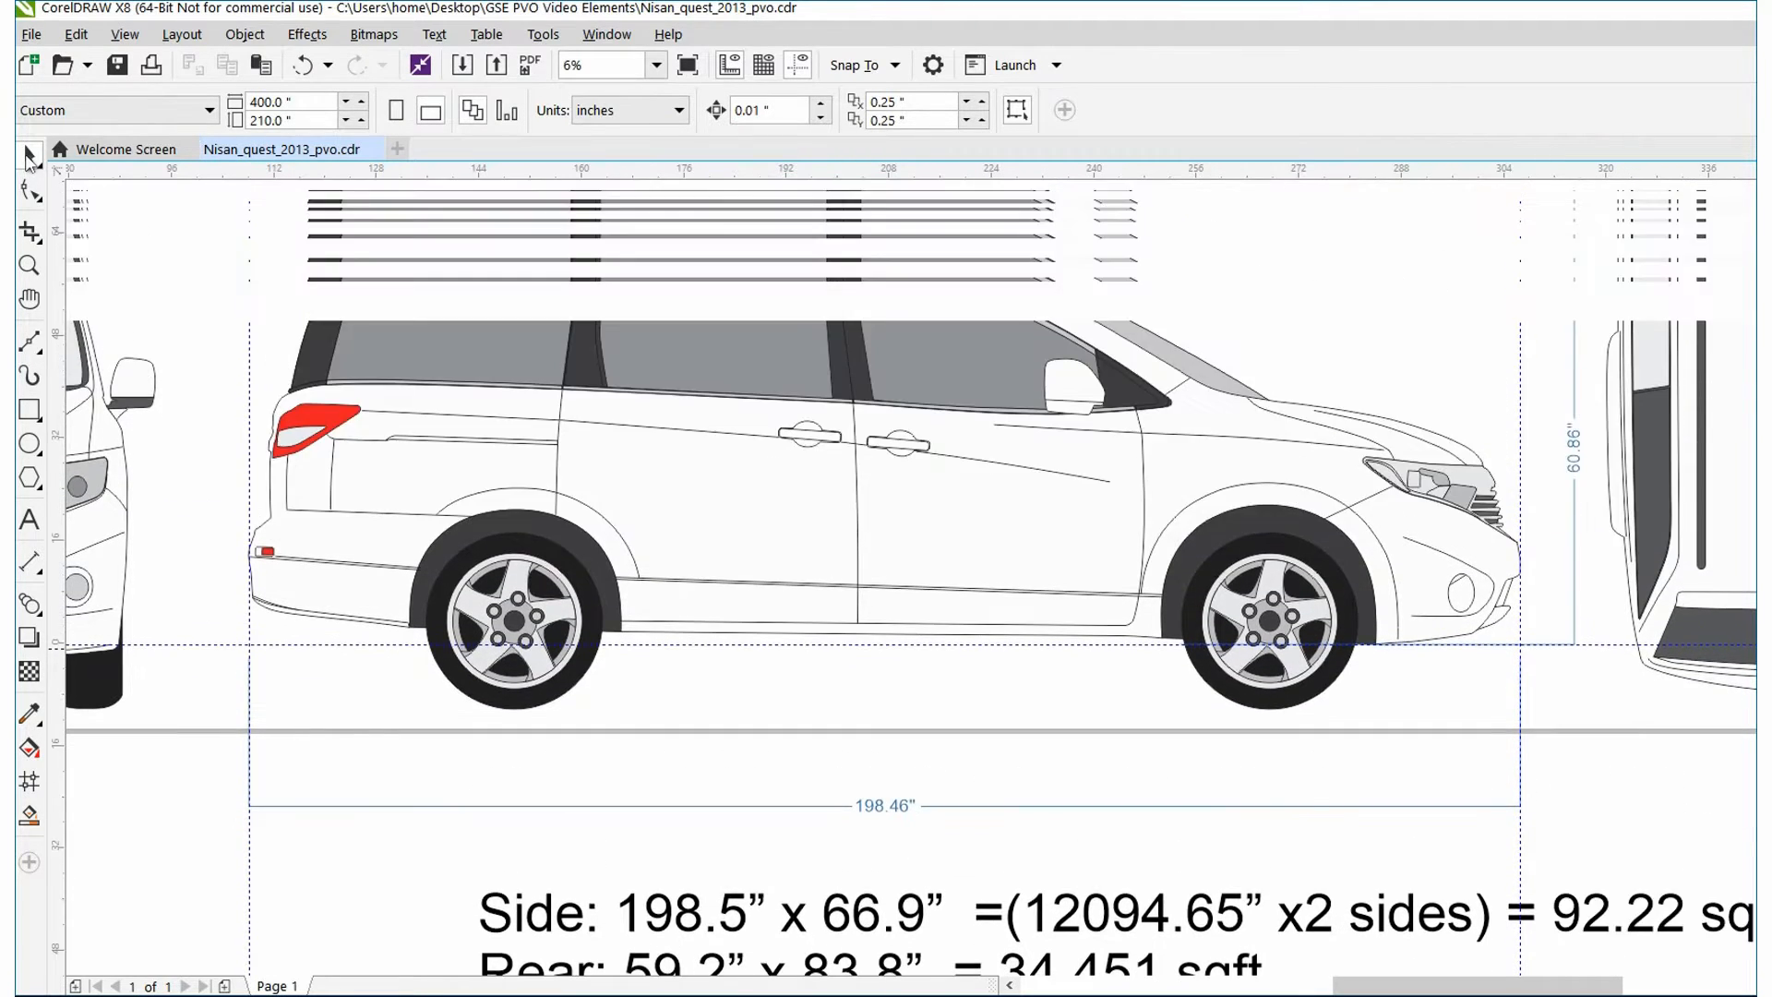
scroll(911, 576, up, 2)
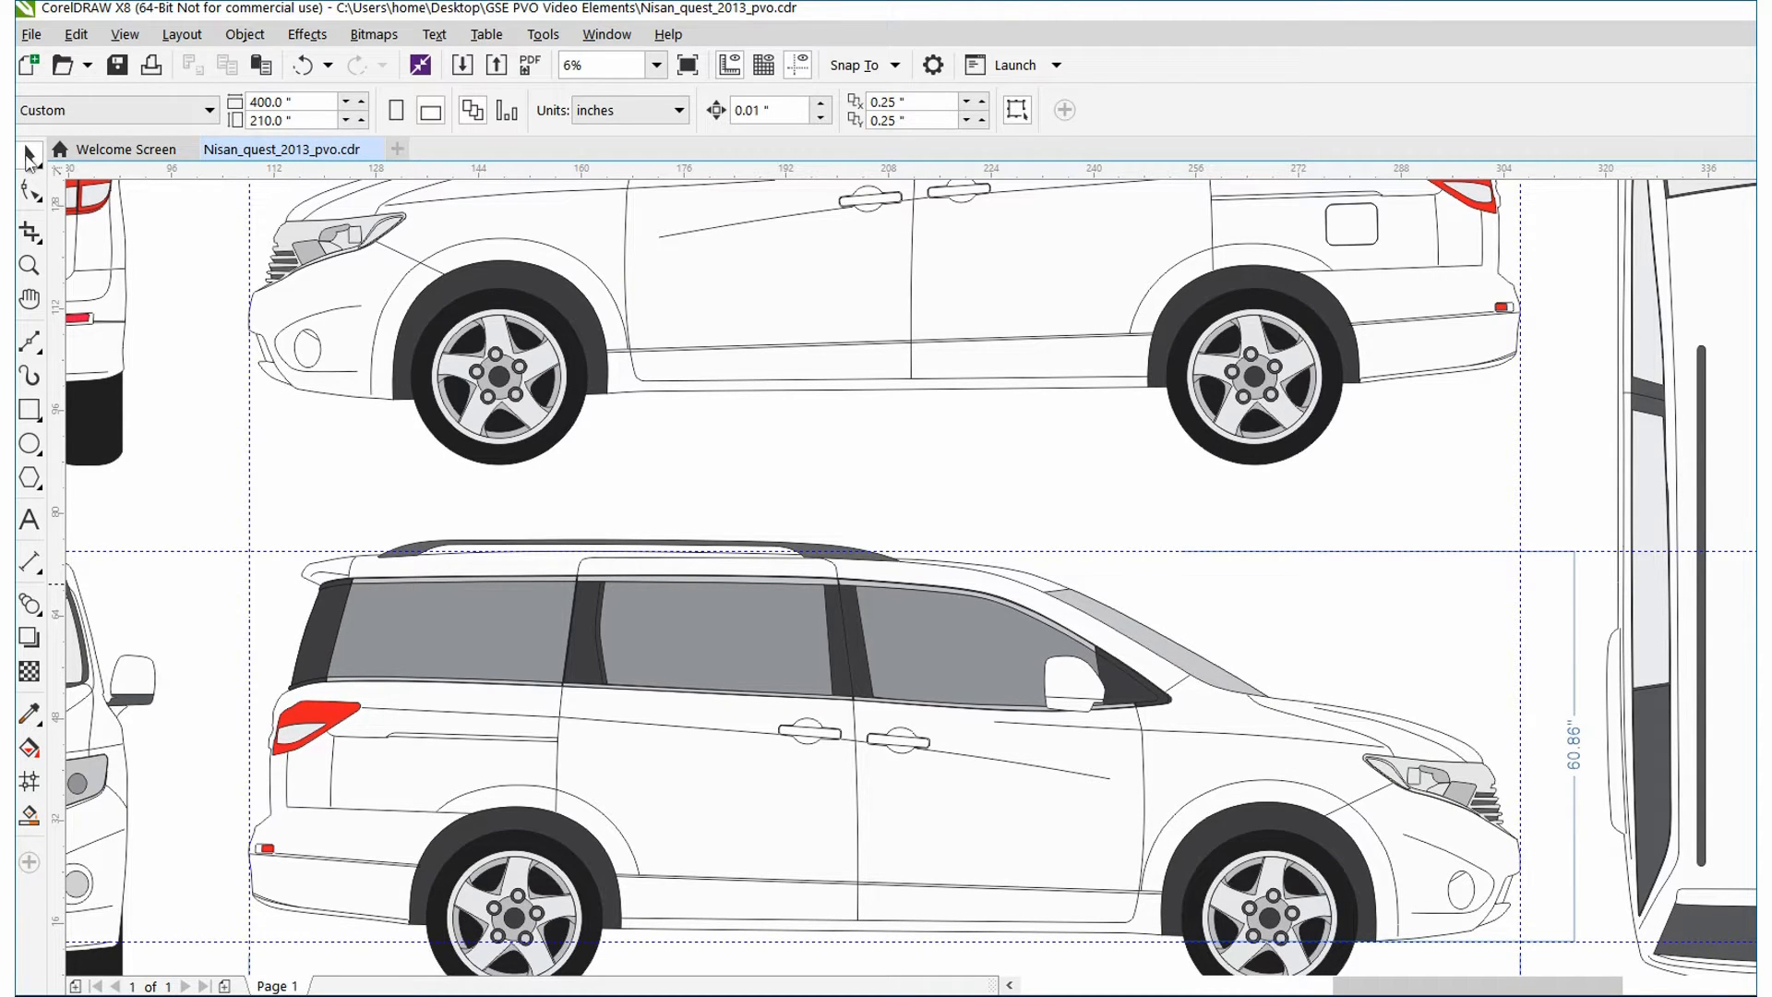
mouse_move(1515, 985)
mouse_down()
mouse_move(1446, 986)
mouse_move(1589, 992)
mouse_move(1544, 990)
mouse_up()
scroll(1497, 991, down, 1)
scroll(1497, 992, down, 5)
scroll(1725, 795, down, 1)
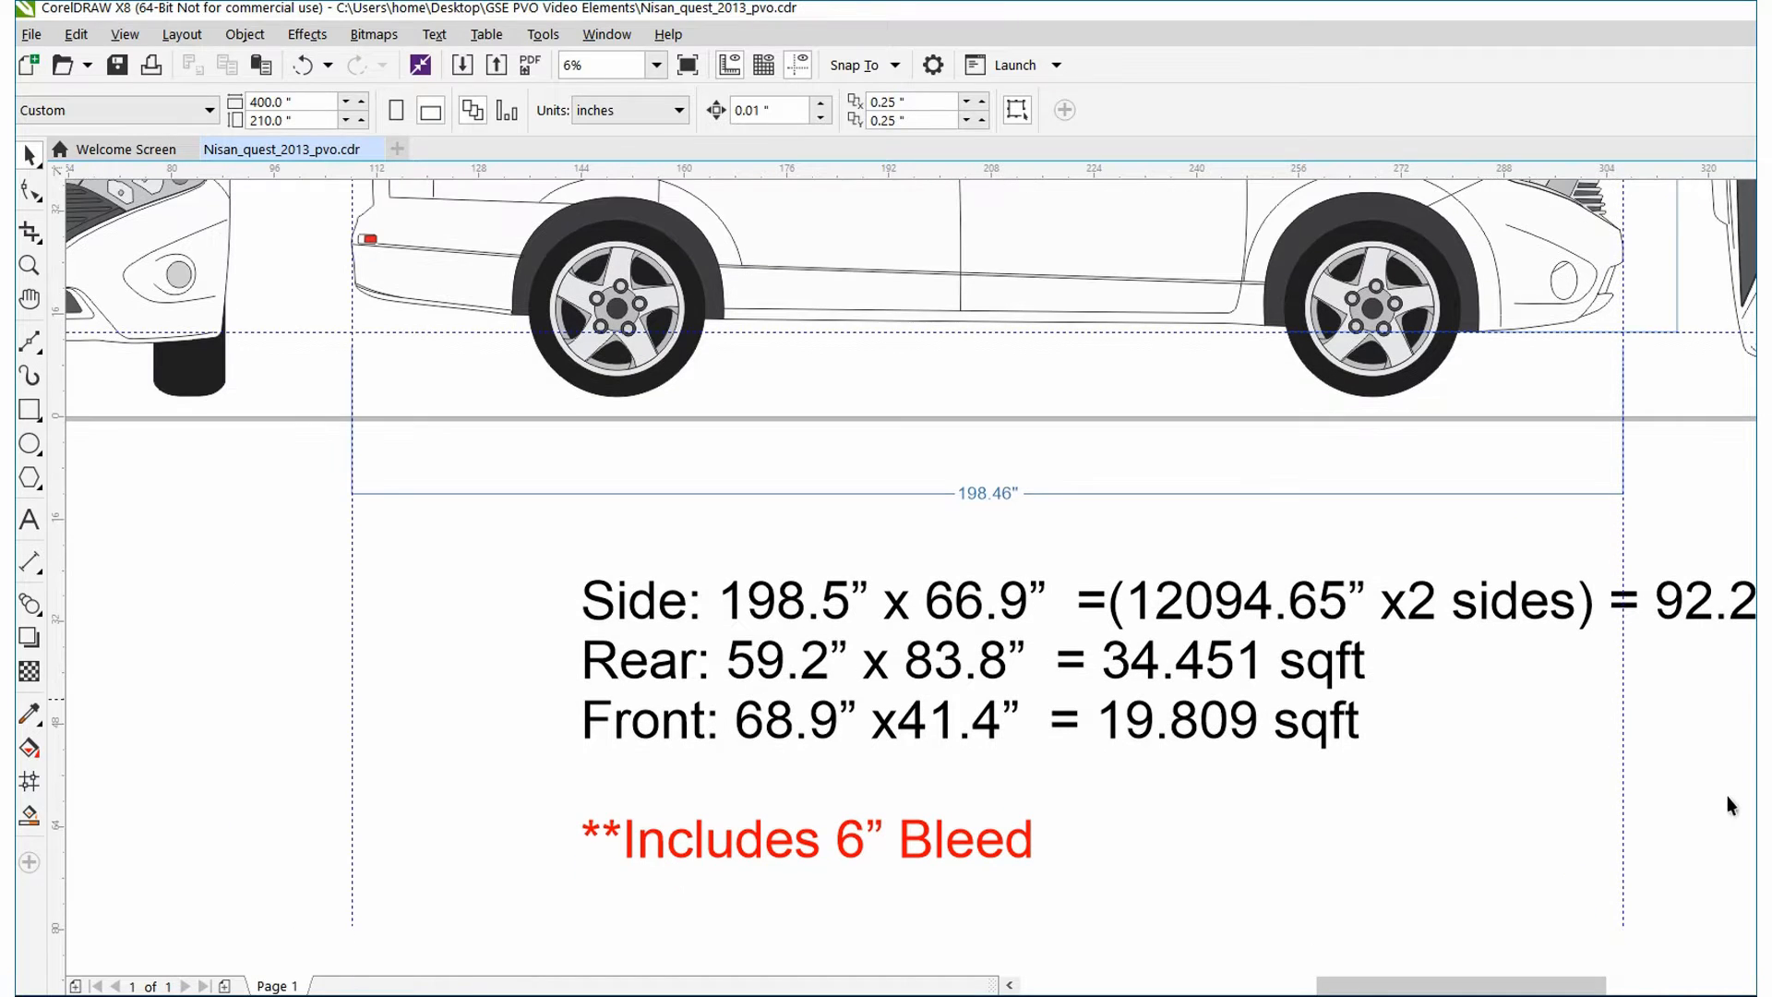
scroll(1726, 795, down, 1)
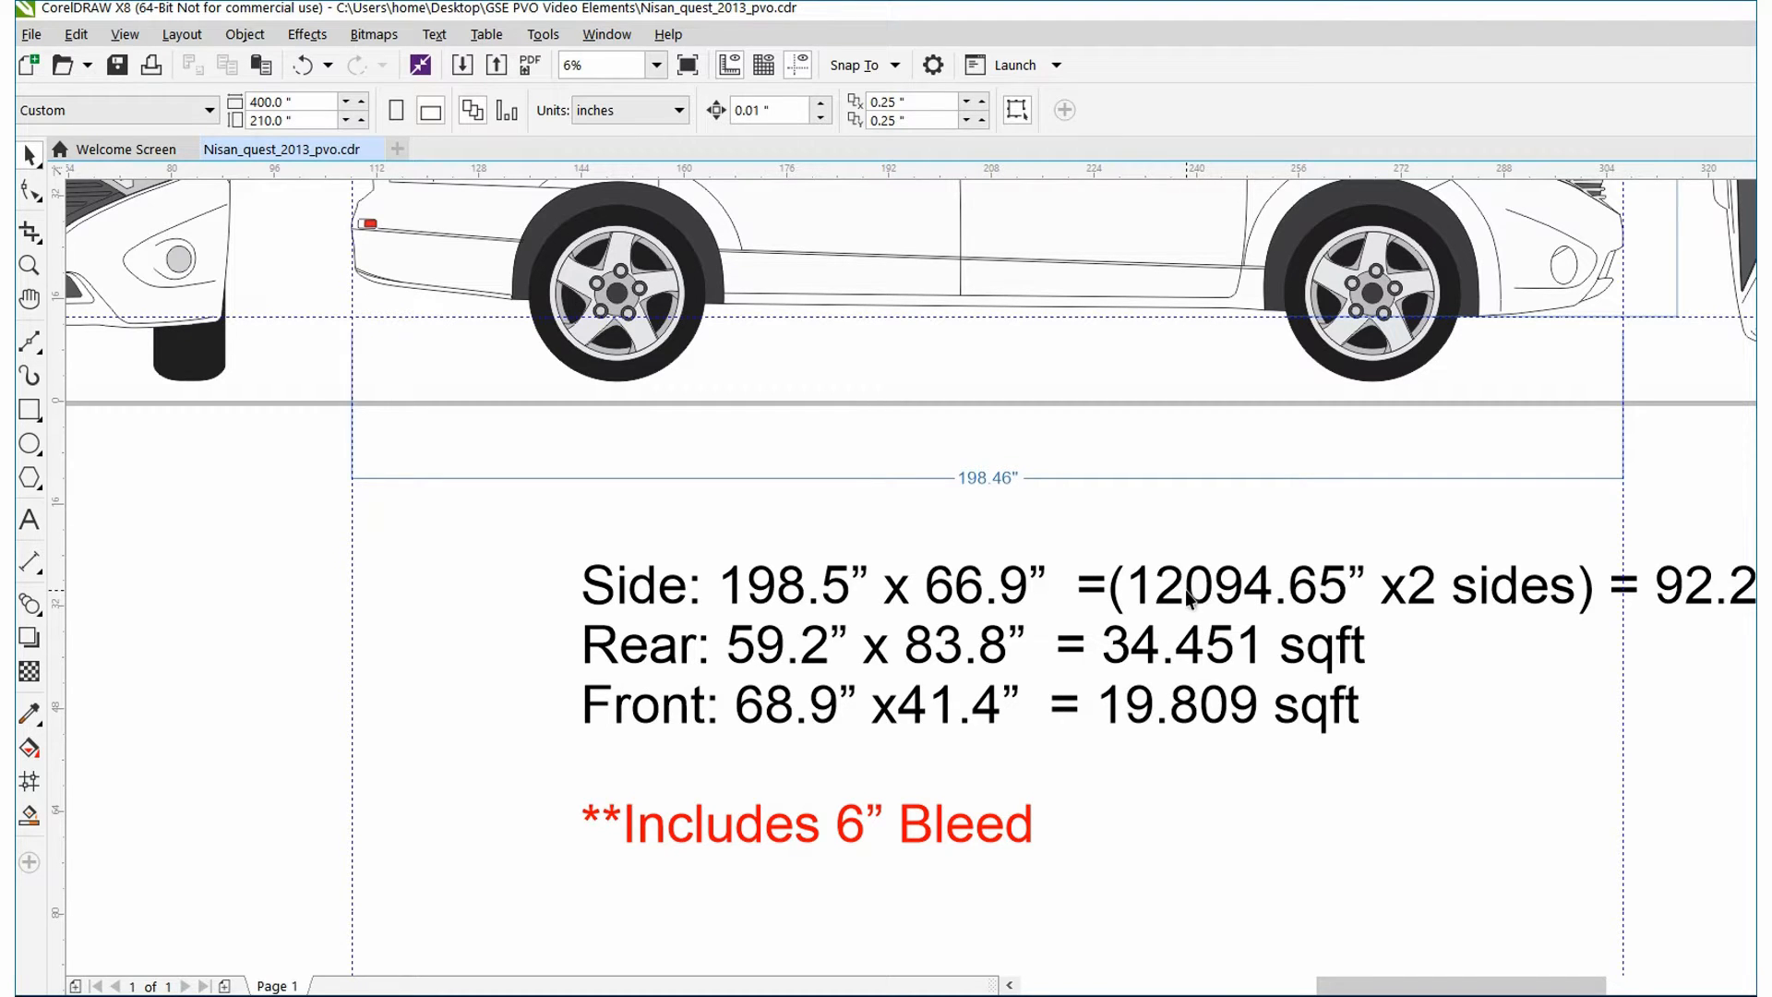
Step: Switch to GraphixCALC Sign Estimator, open a Shop Rate Pricing form and set the production method to Printed Vinyl
key(alt+Tab)
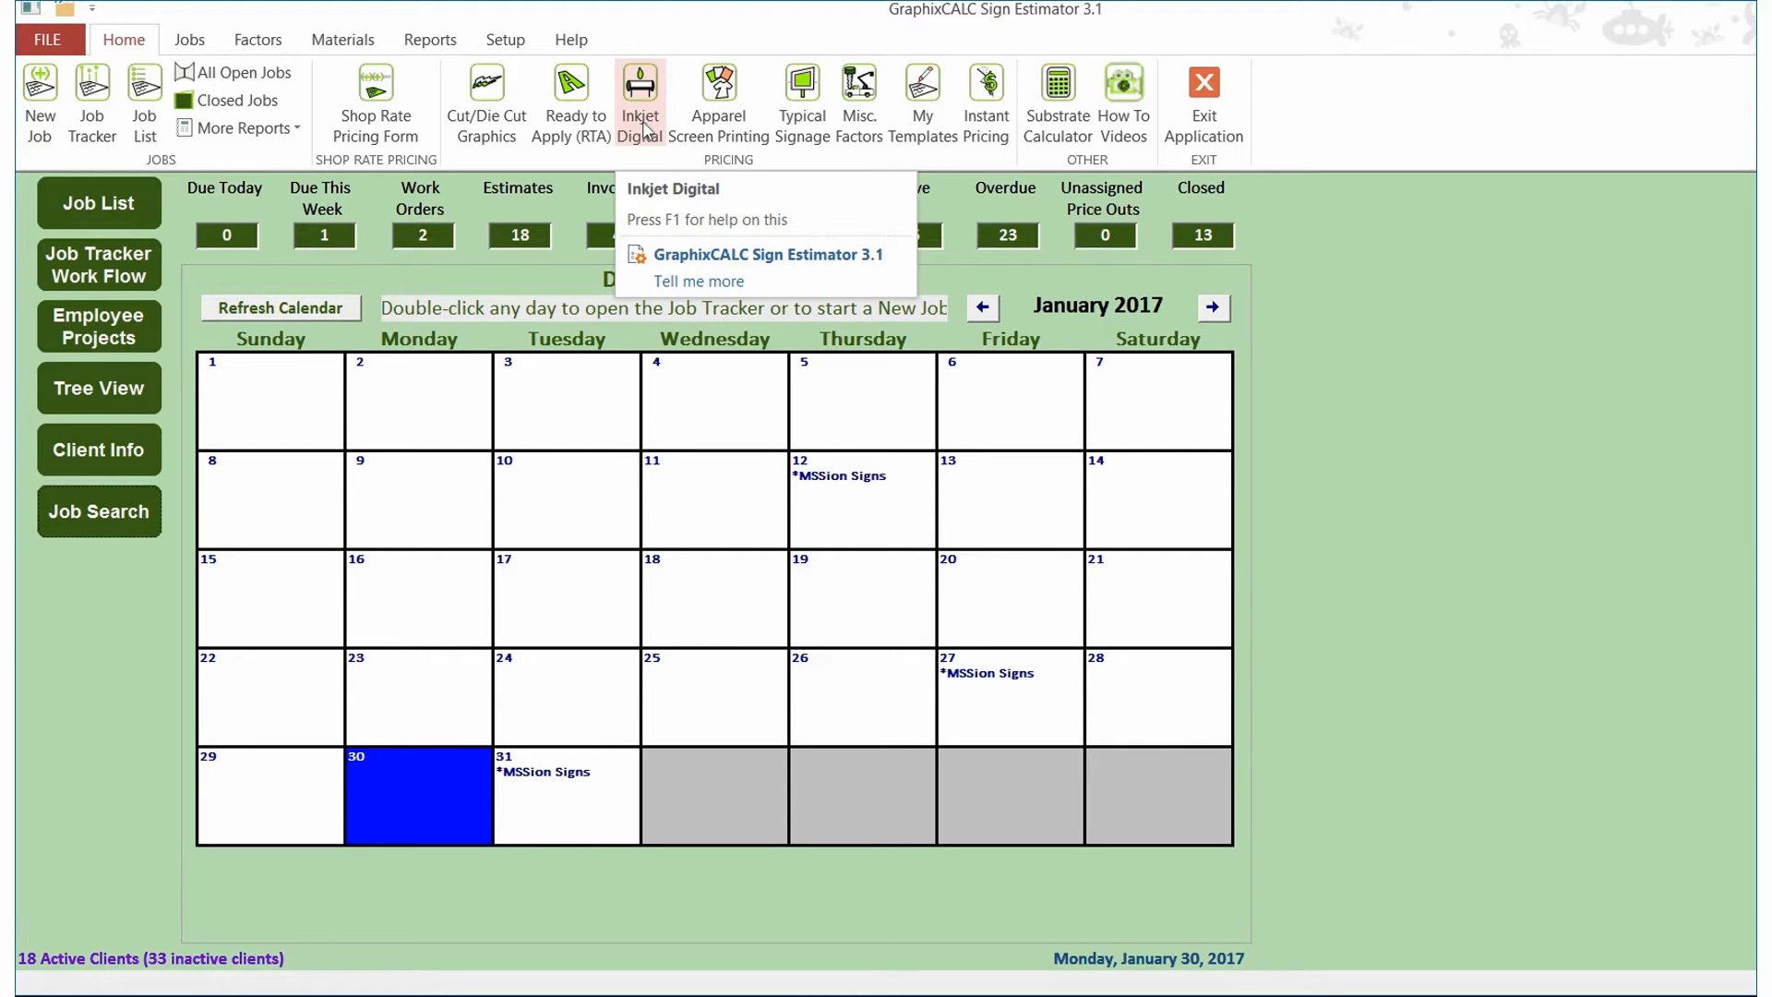
click(395, 137)
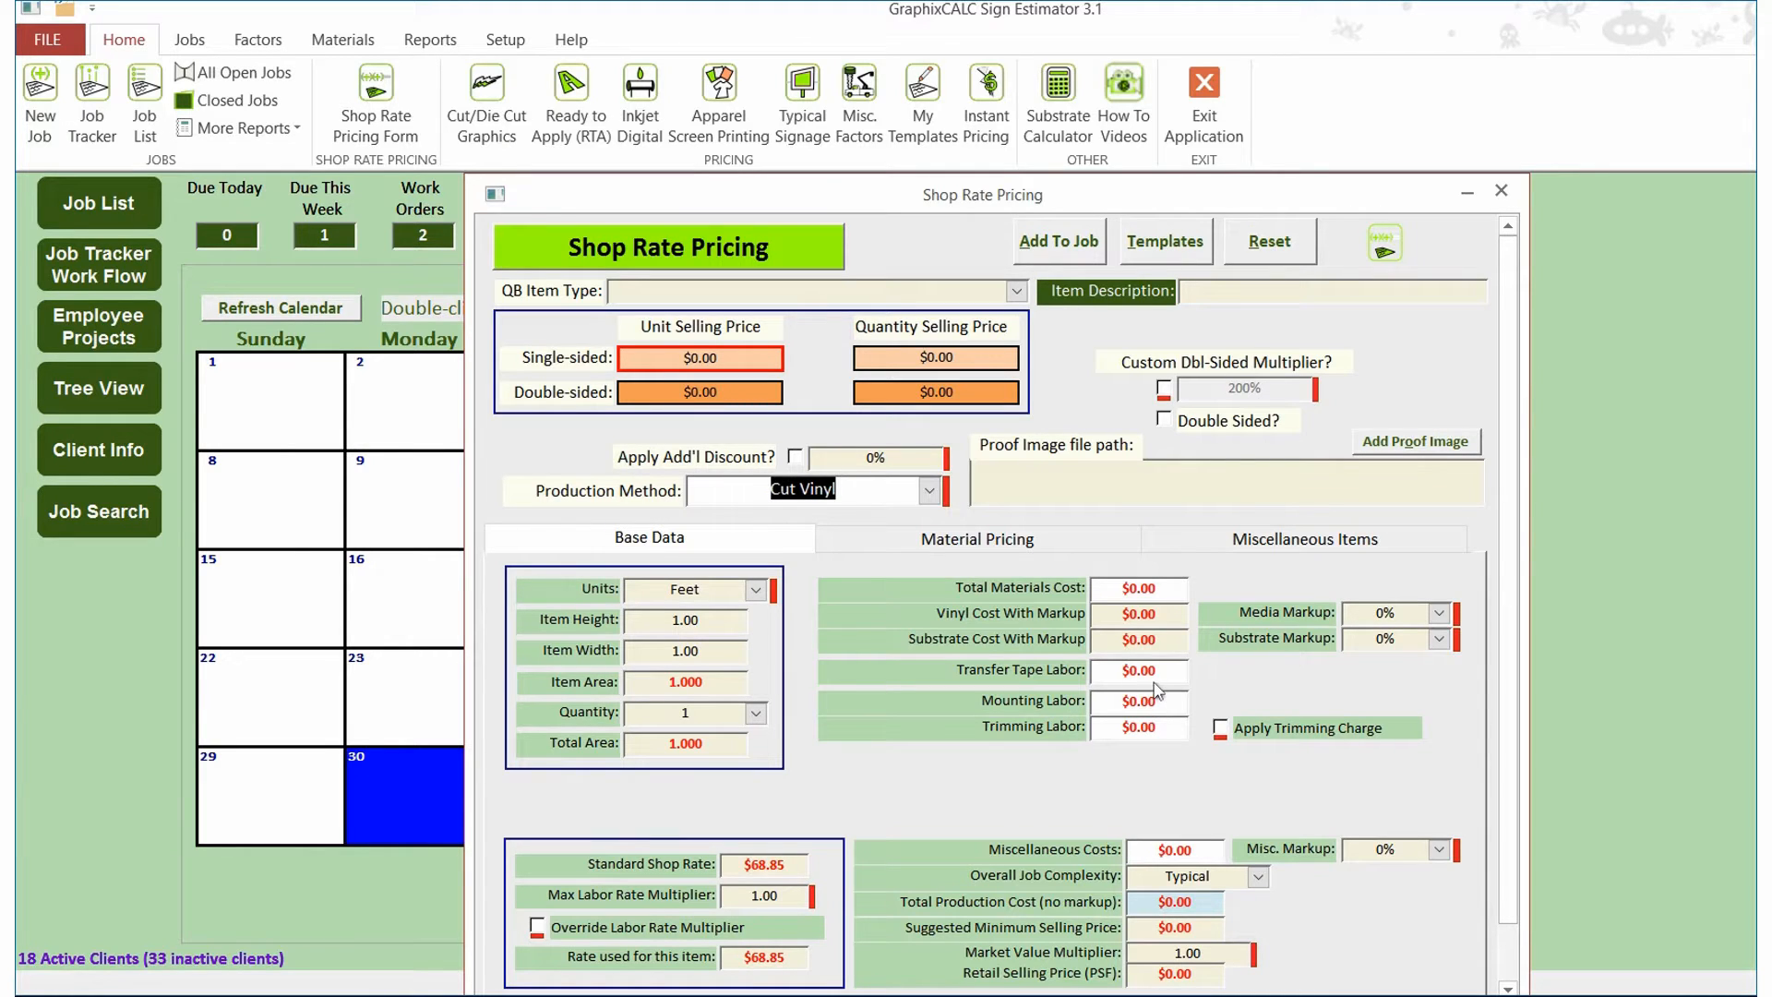
click(928, 490)
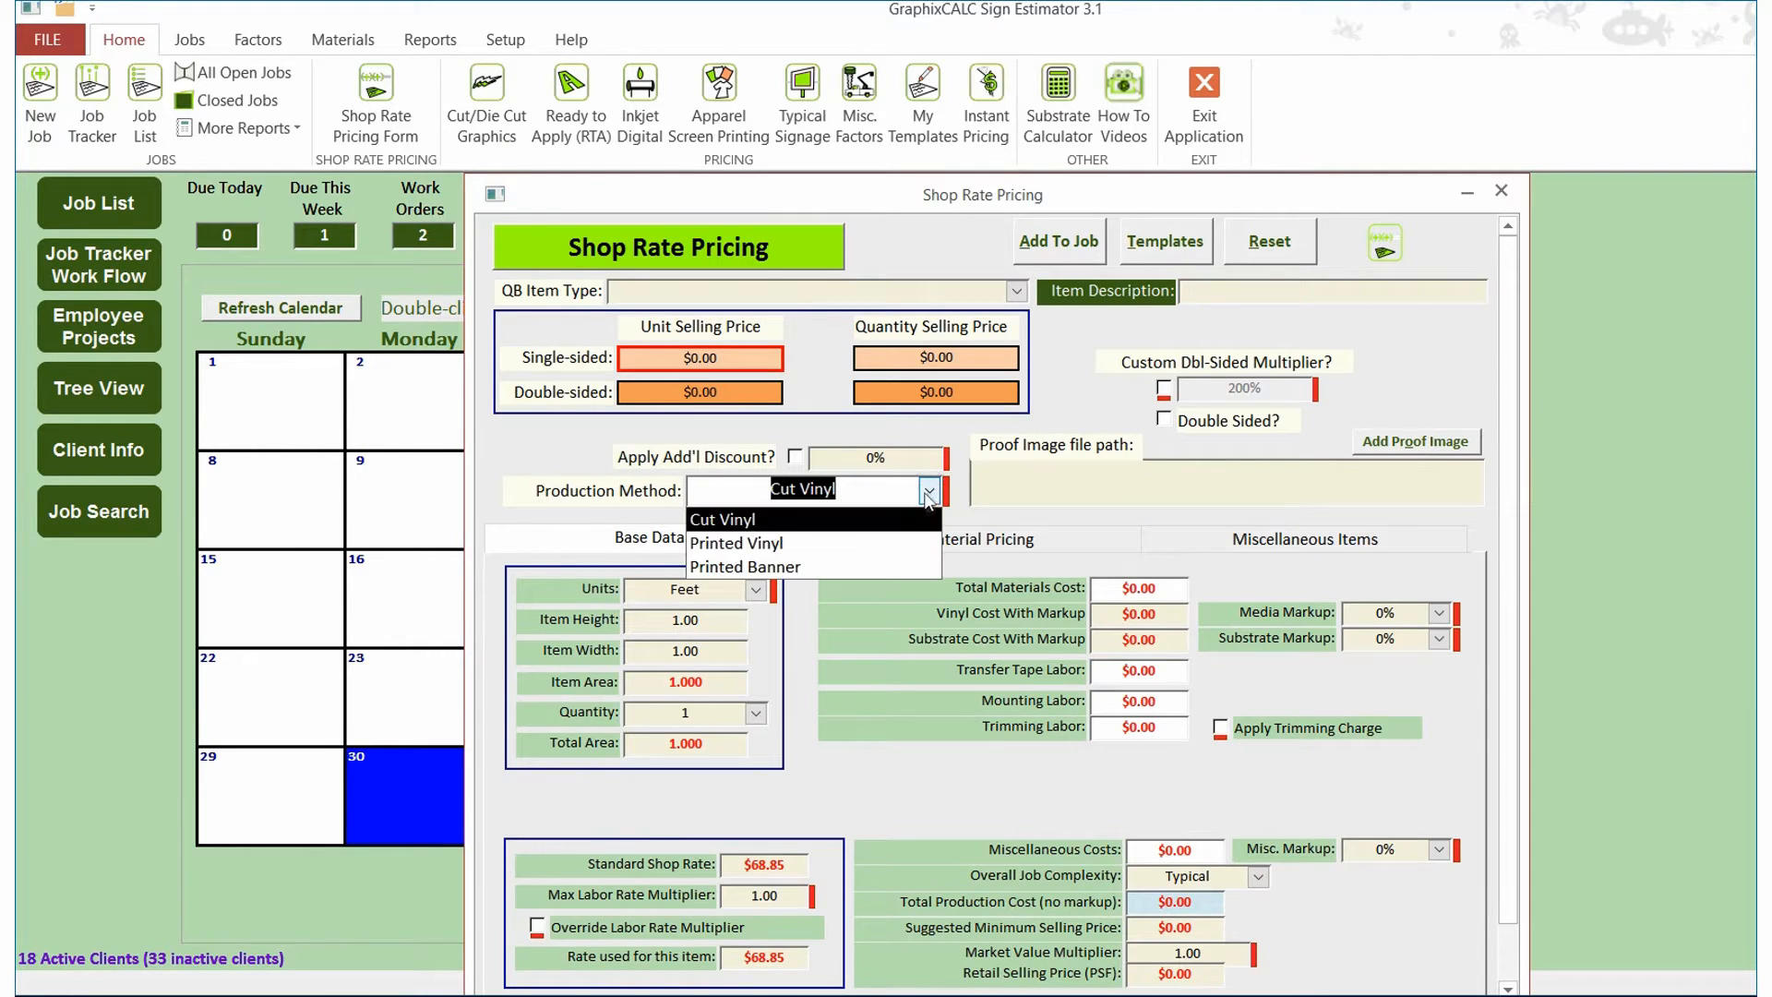
click(849, 550)
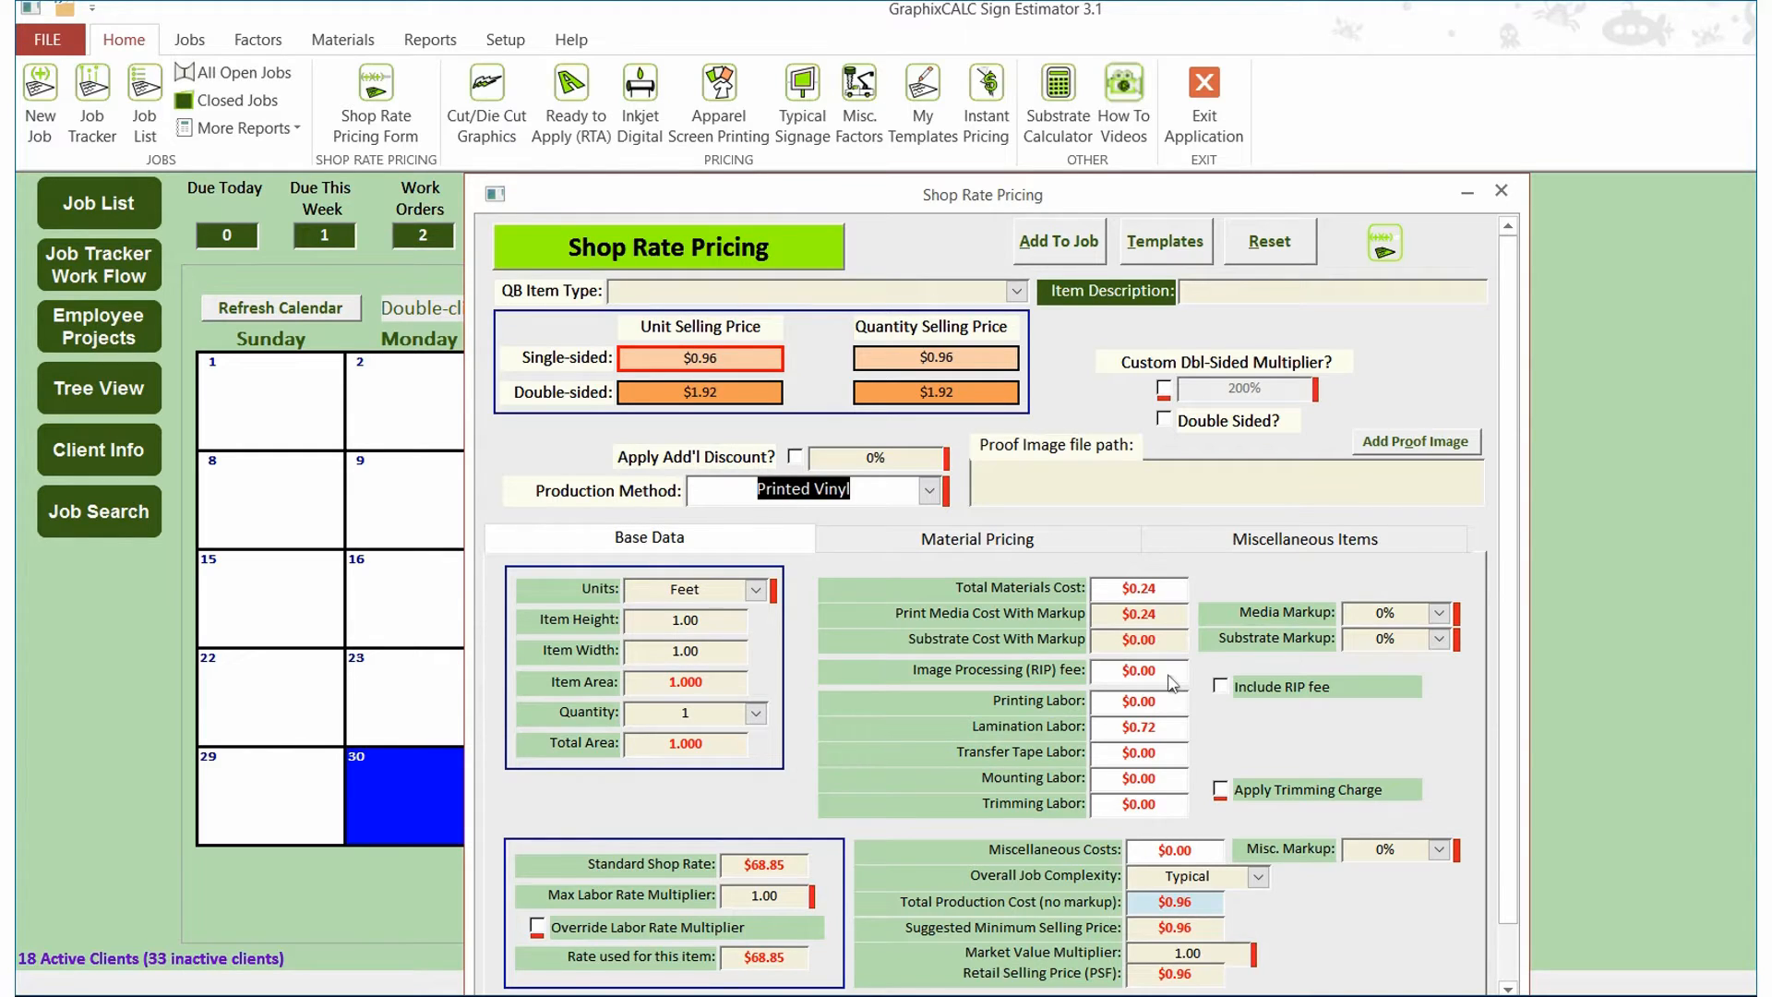
Step: Set the quantities of all three miscellaneous sign elements to 0
click(1239, 543)
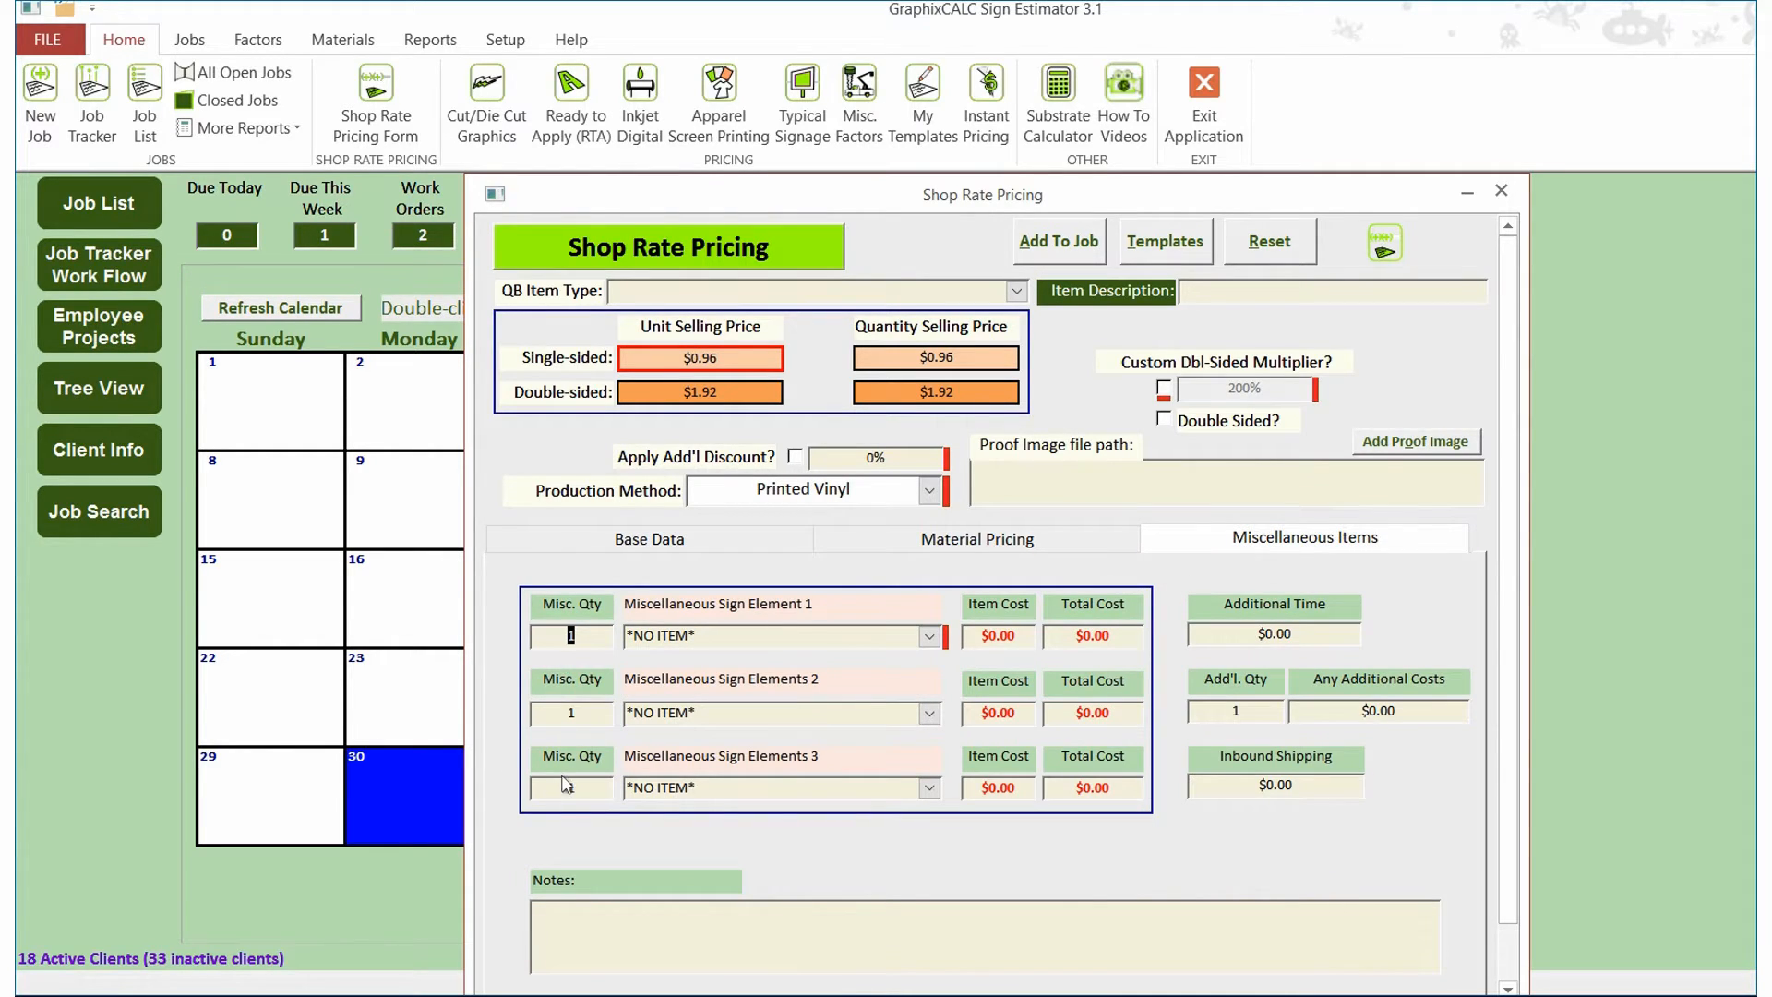
key(Tab)
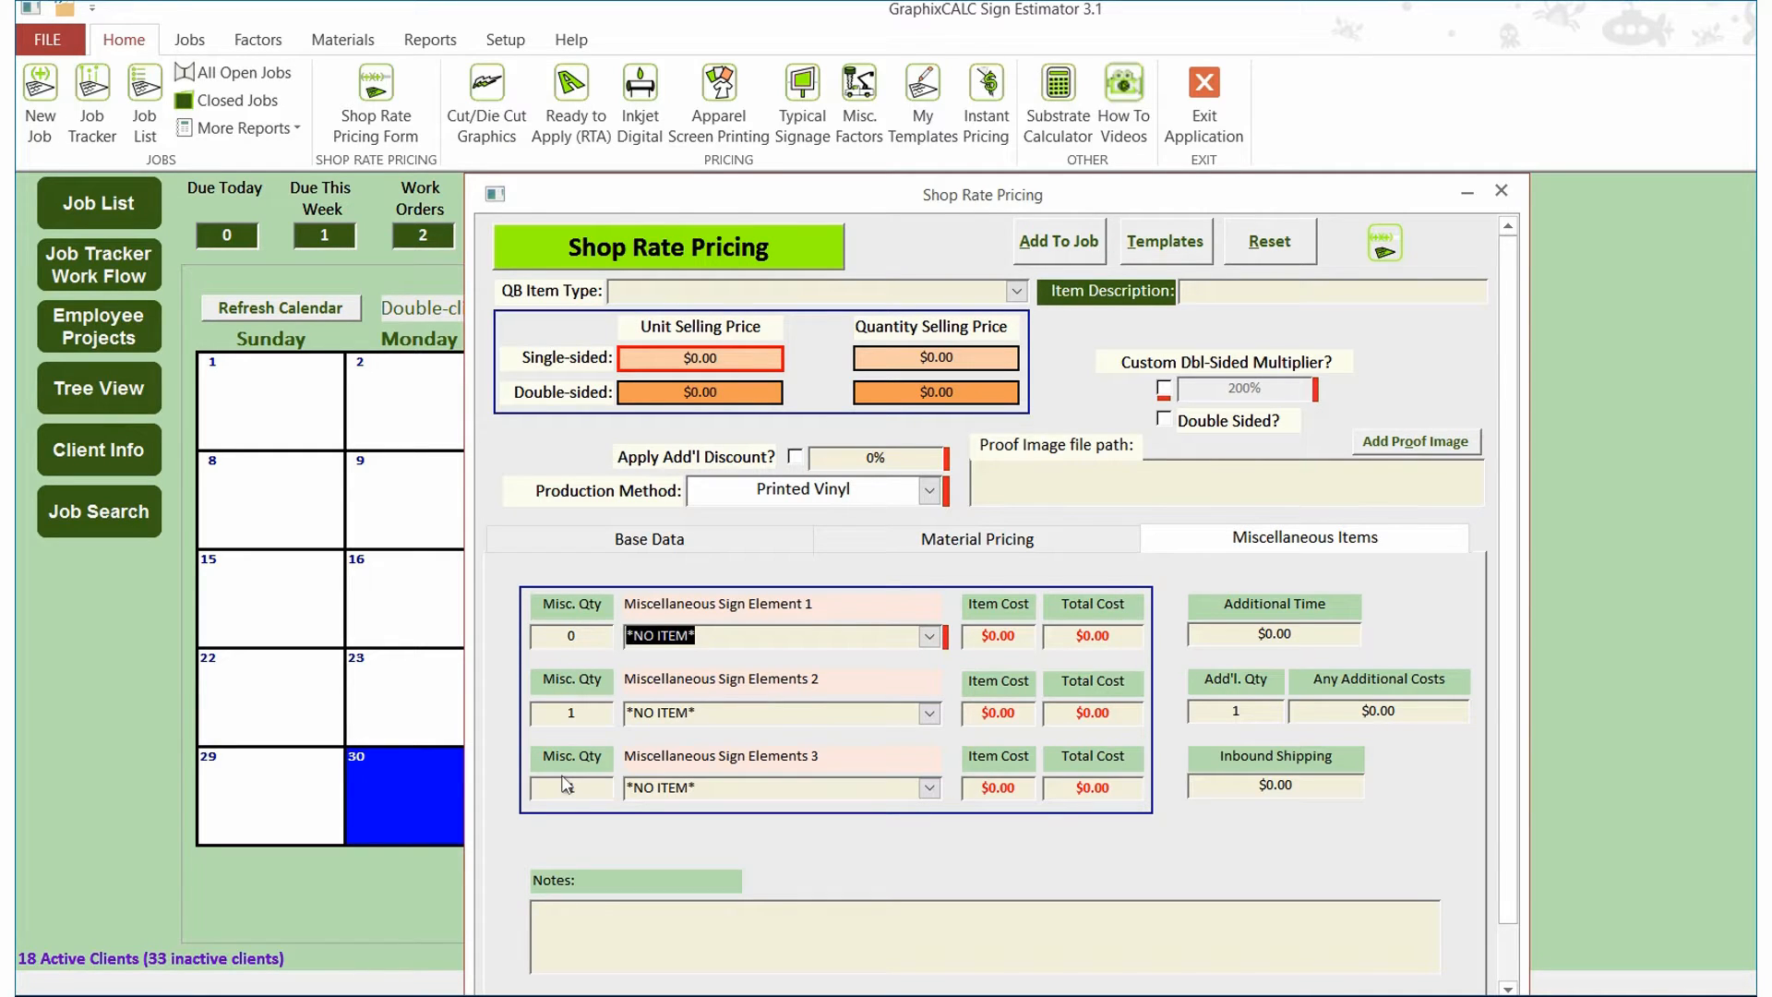
key(Tab)
text(0)
key(Tab)
key(Tab)
key(Tab)
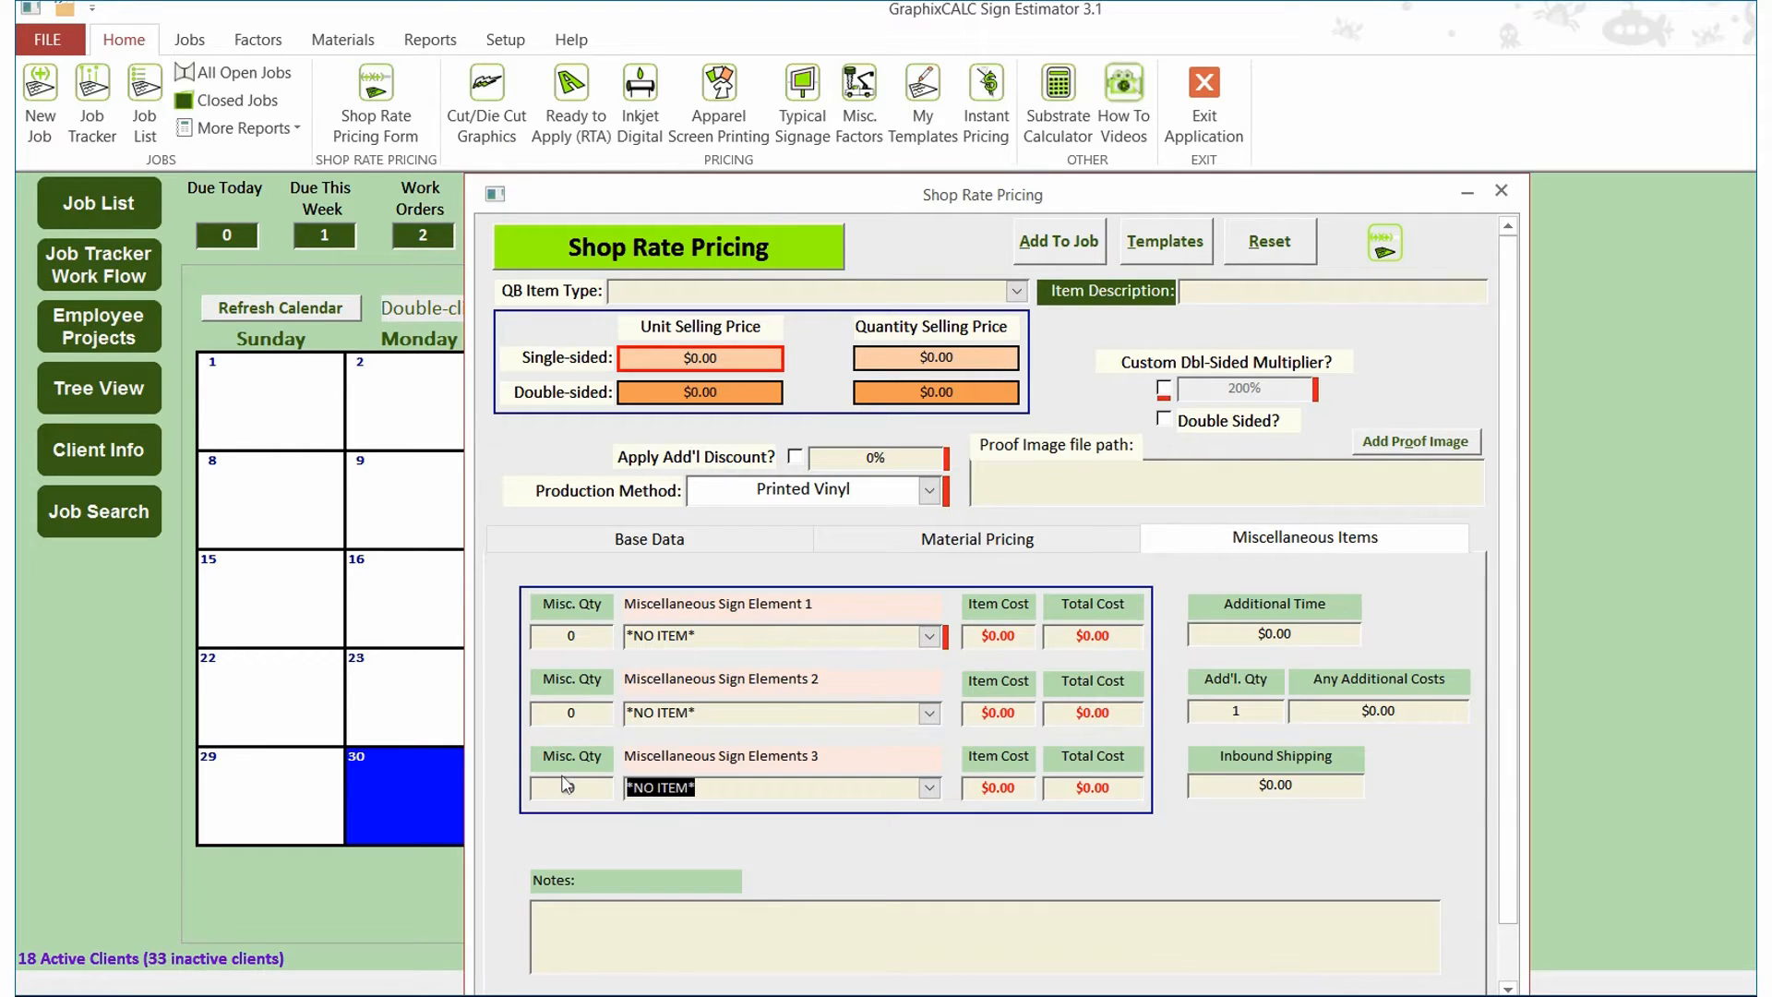
Step: Set the item's units to Inches, height to 66.9, width to 198.5 and quantity to 2 in the base data
click(736, 538)
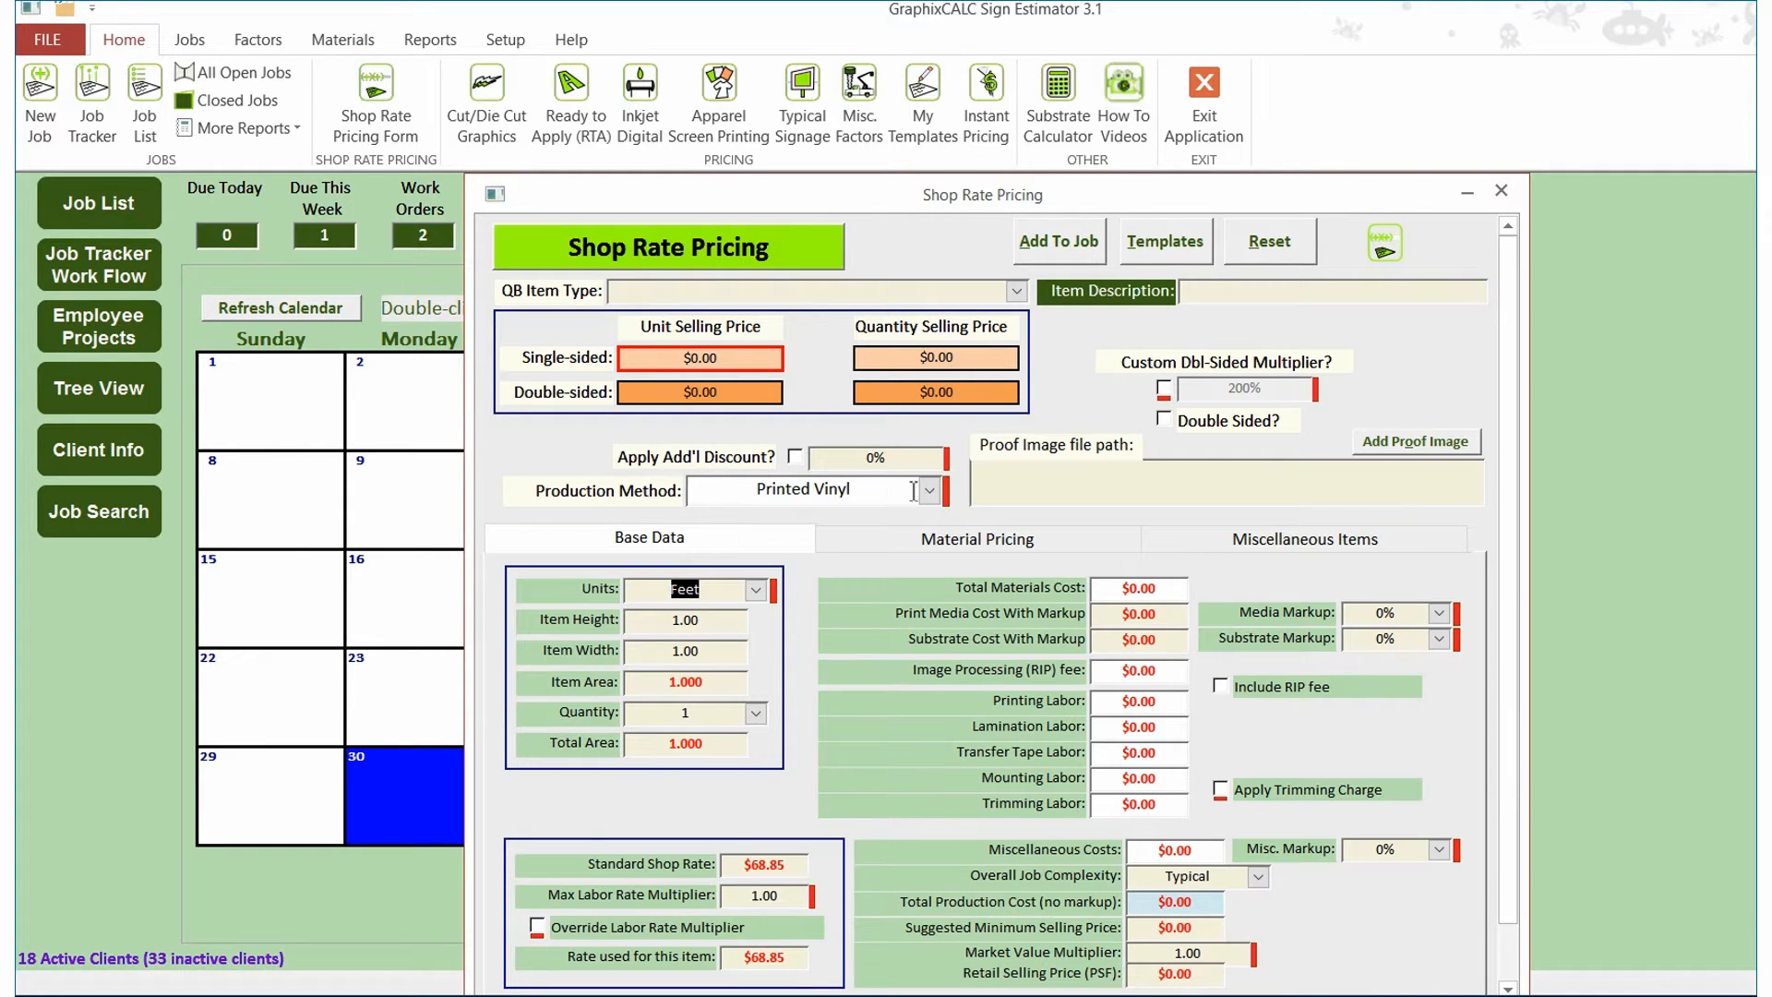
click(756, 589)
click(702, 613)
click(715, 620)
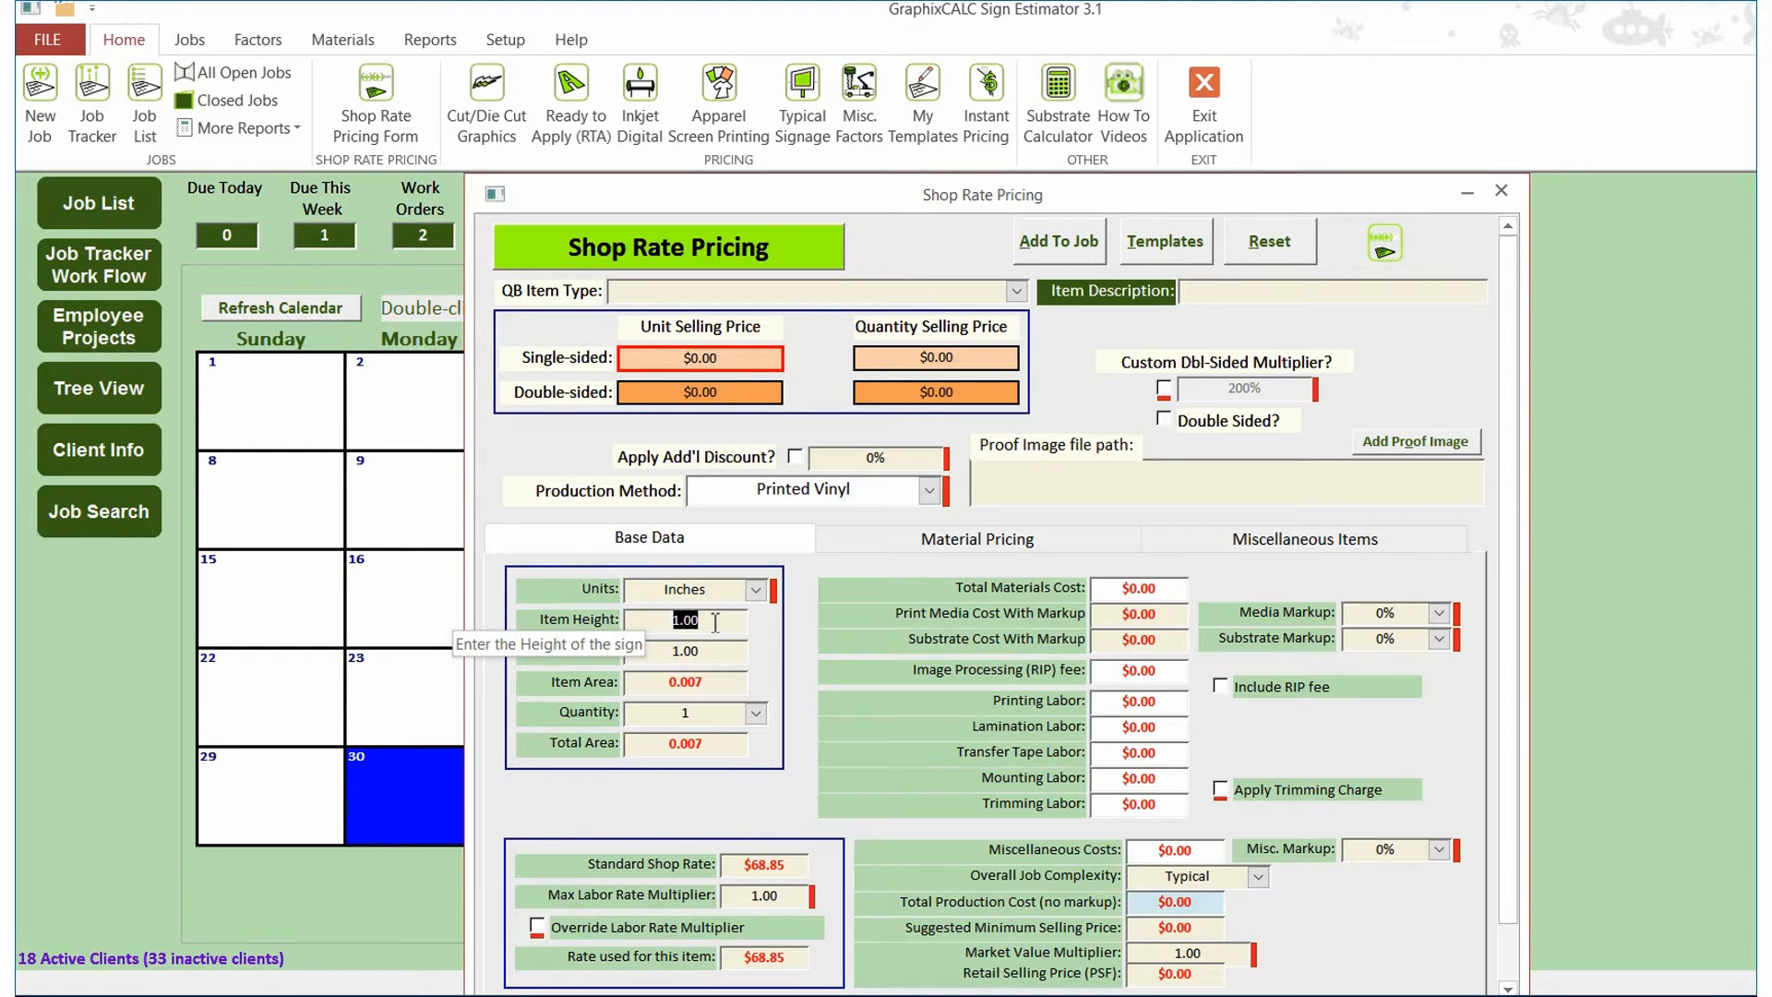
text(66.9)
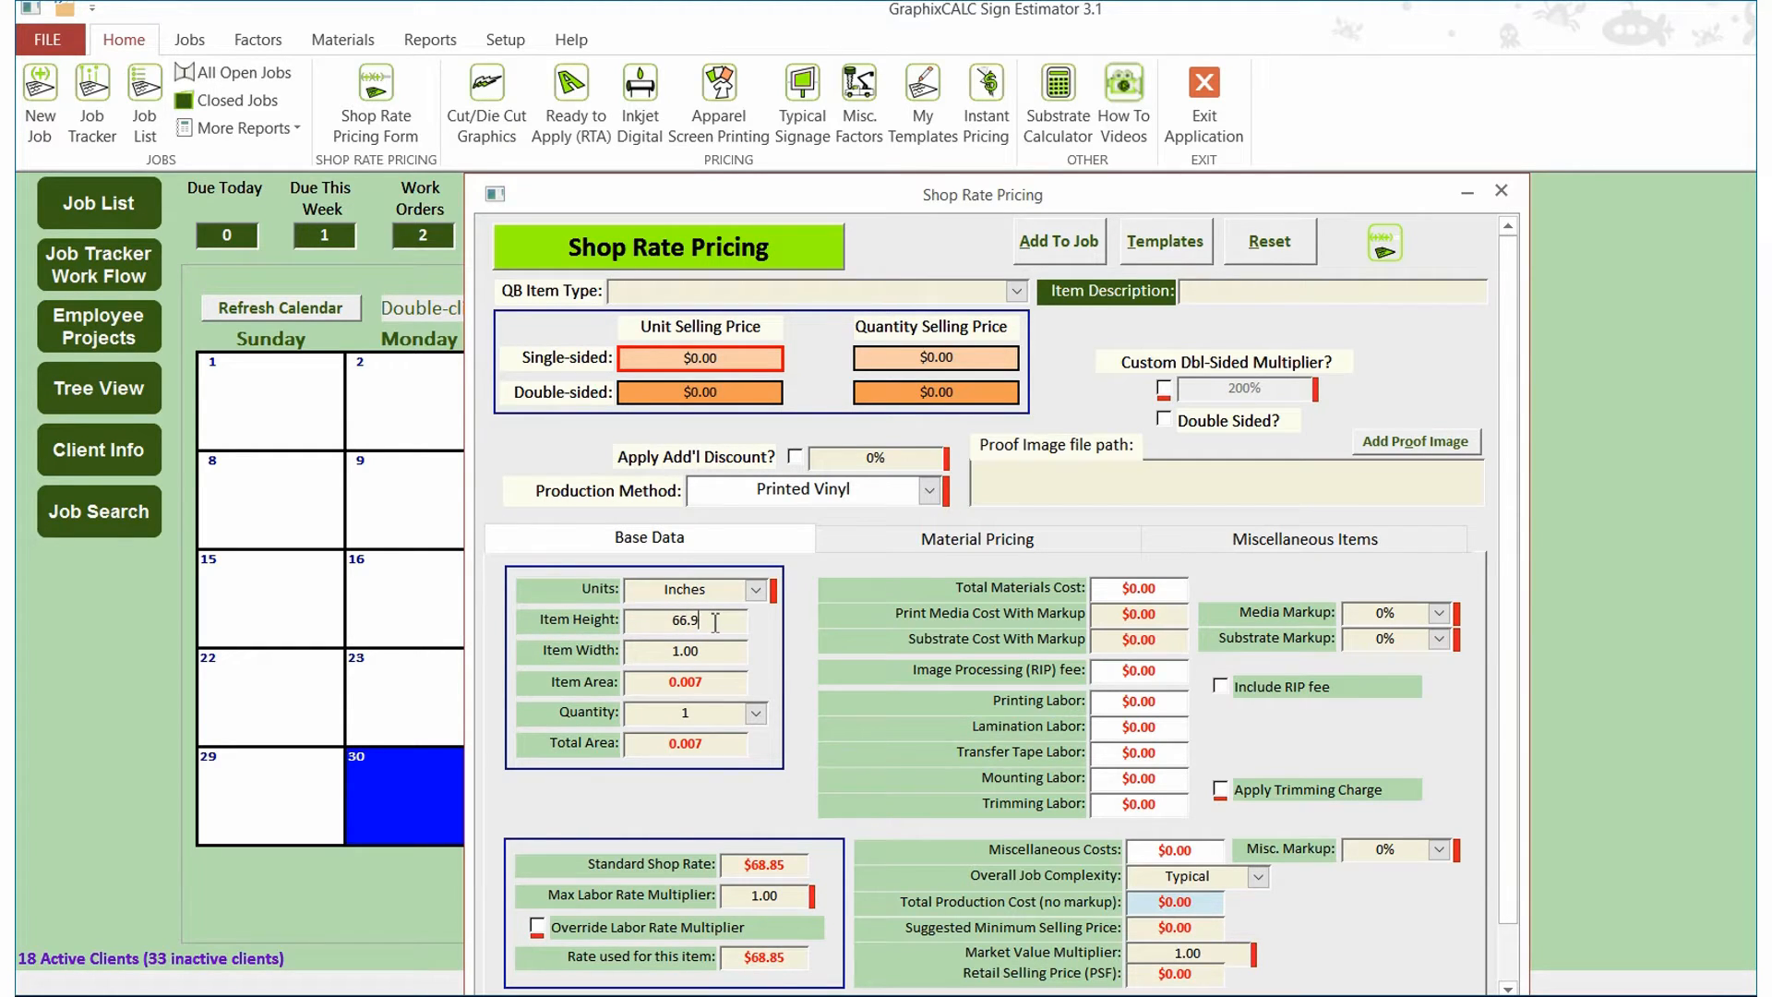
key(Tab)
text(198.5)
key(Tab)
click(756, 712)
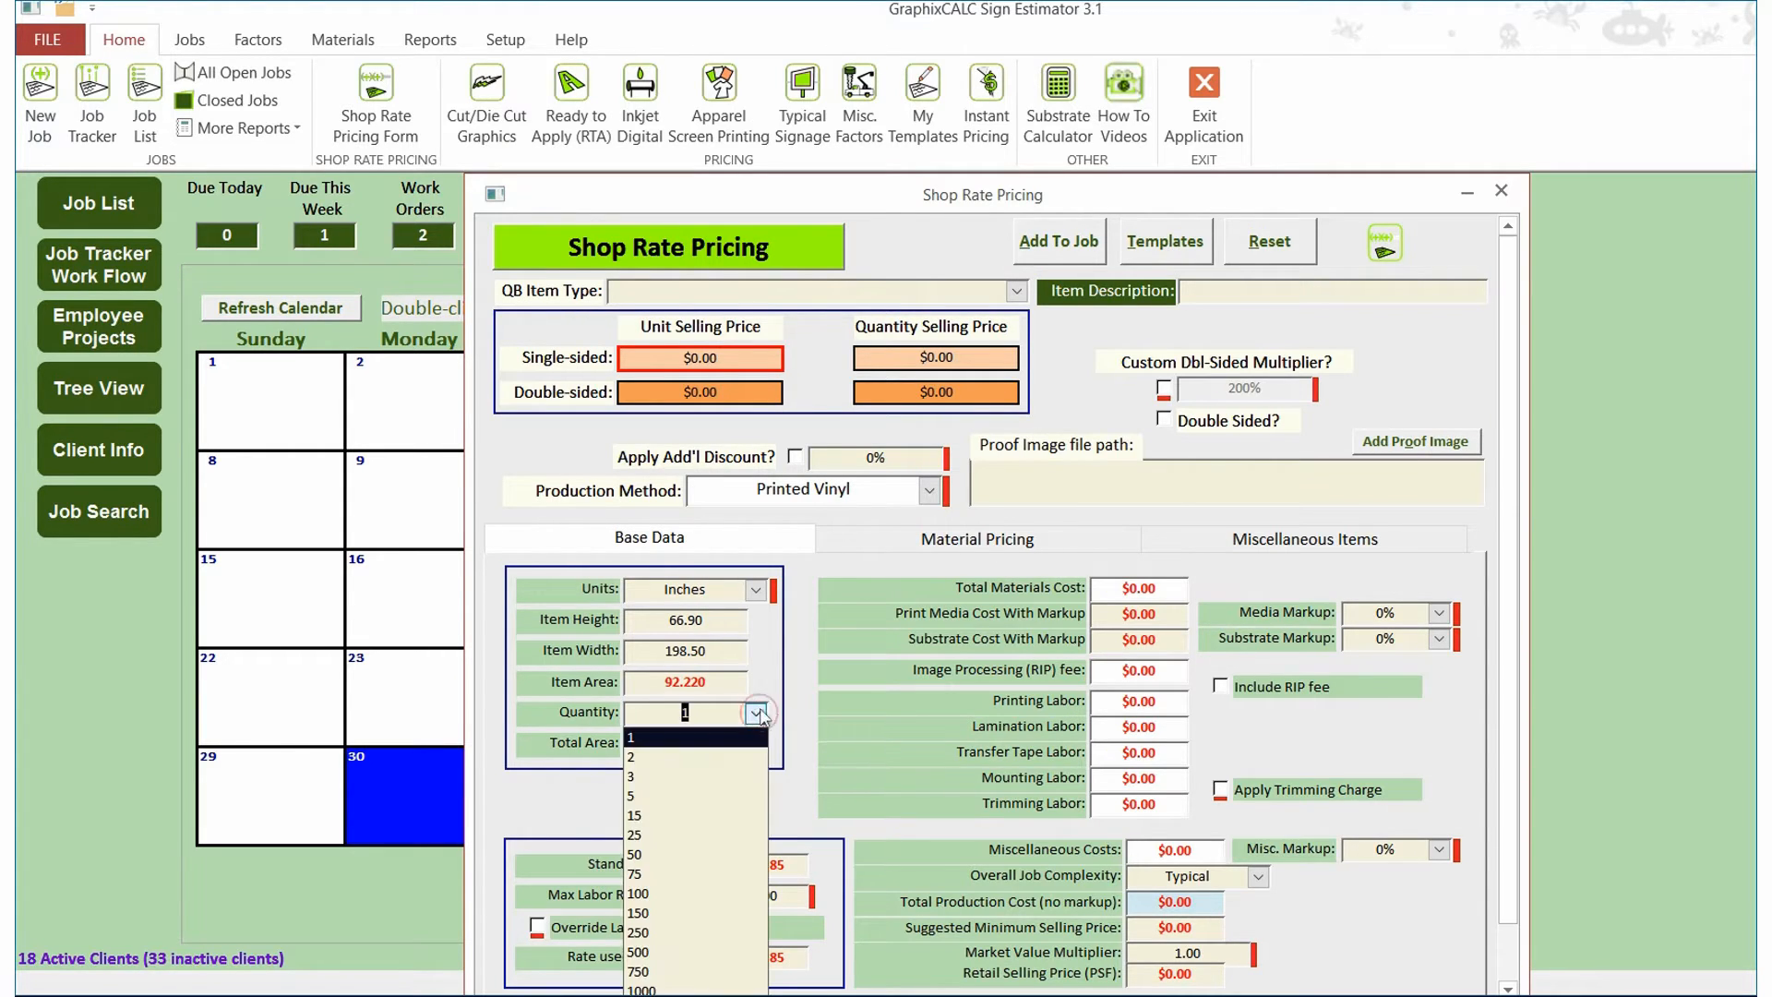
click(709, 766)
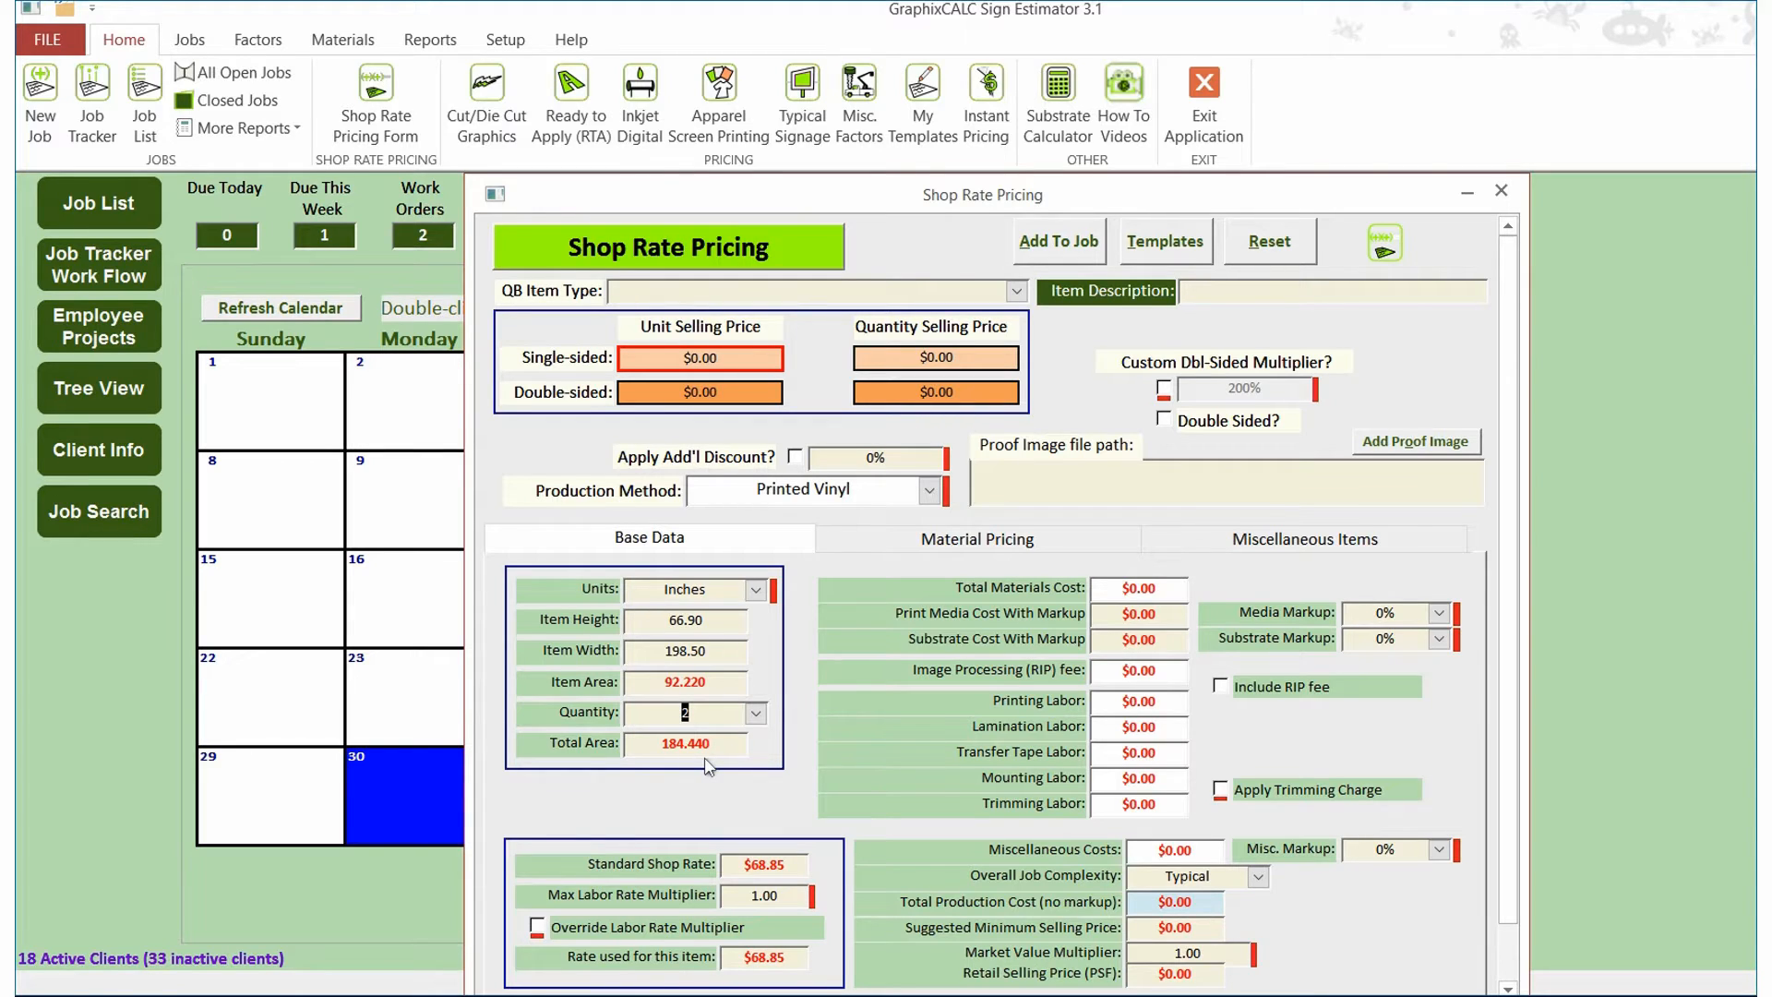
Step: Set the ink system to Roland OEM Eco-sol and the print material to 3M IJ35C Digital Vinyl
click(1042, 549)
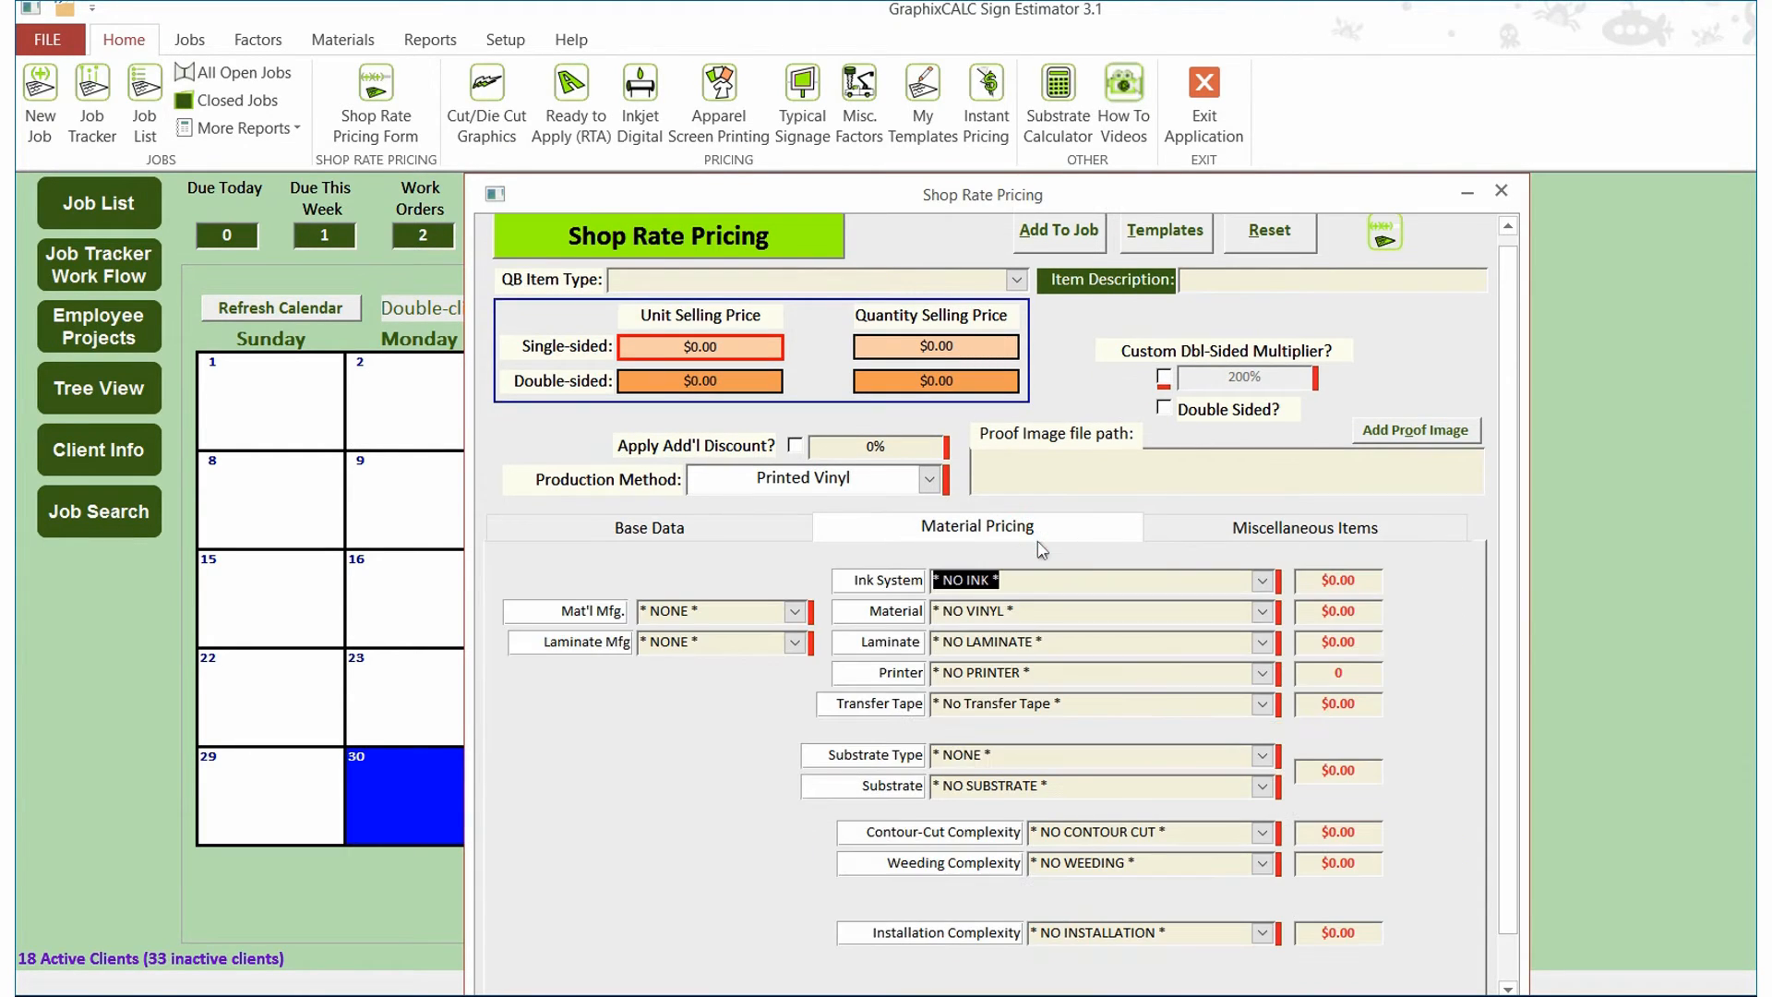
click(1262, 579)
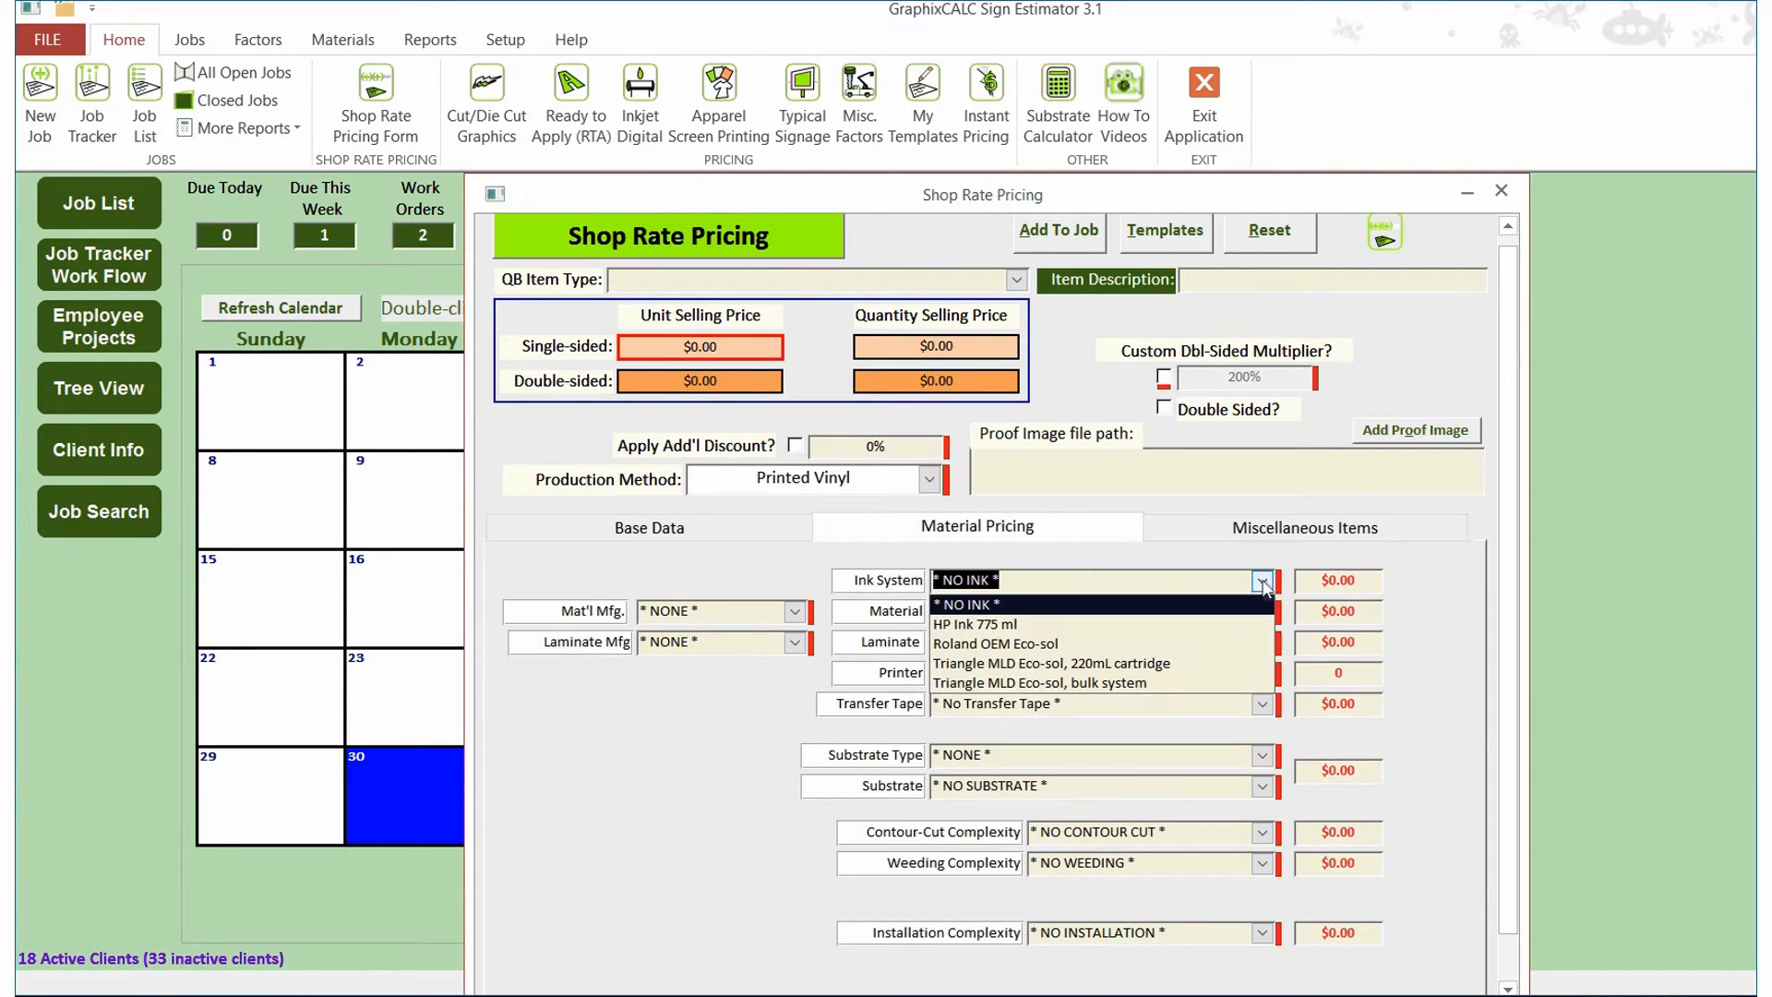
click(1197, 644)
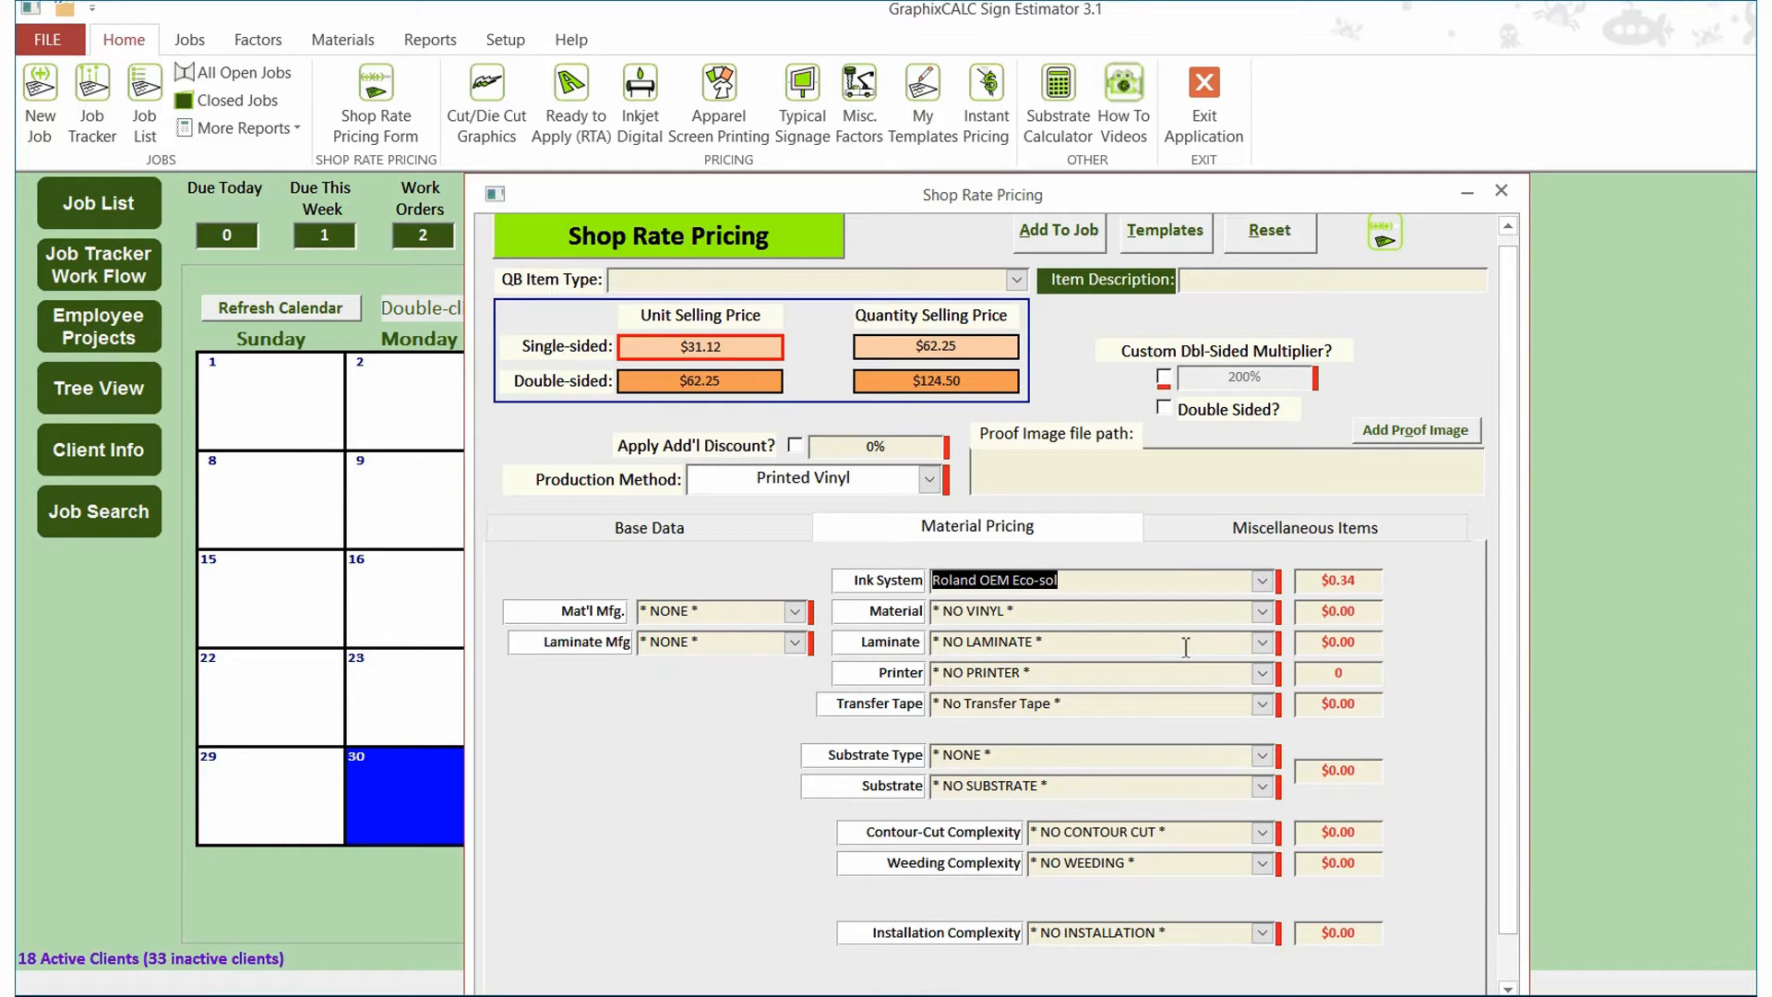
click(793, 610)
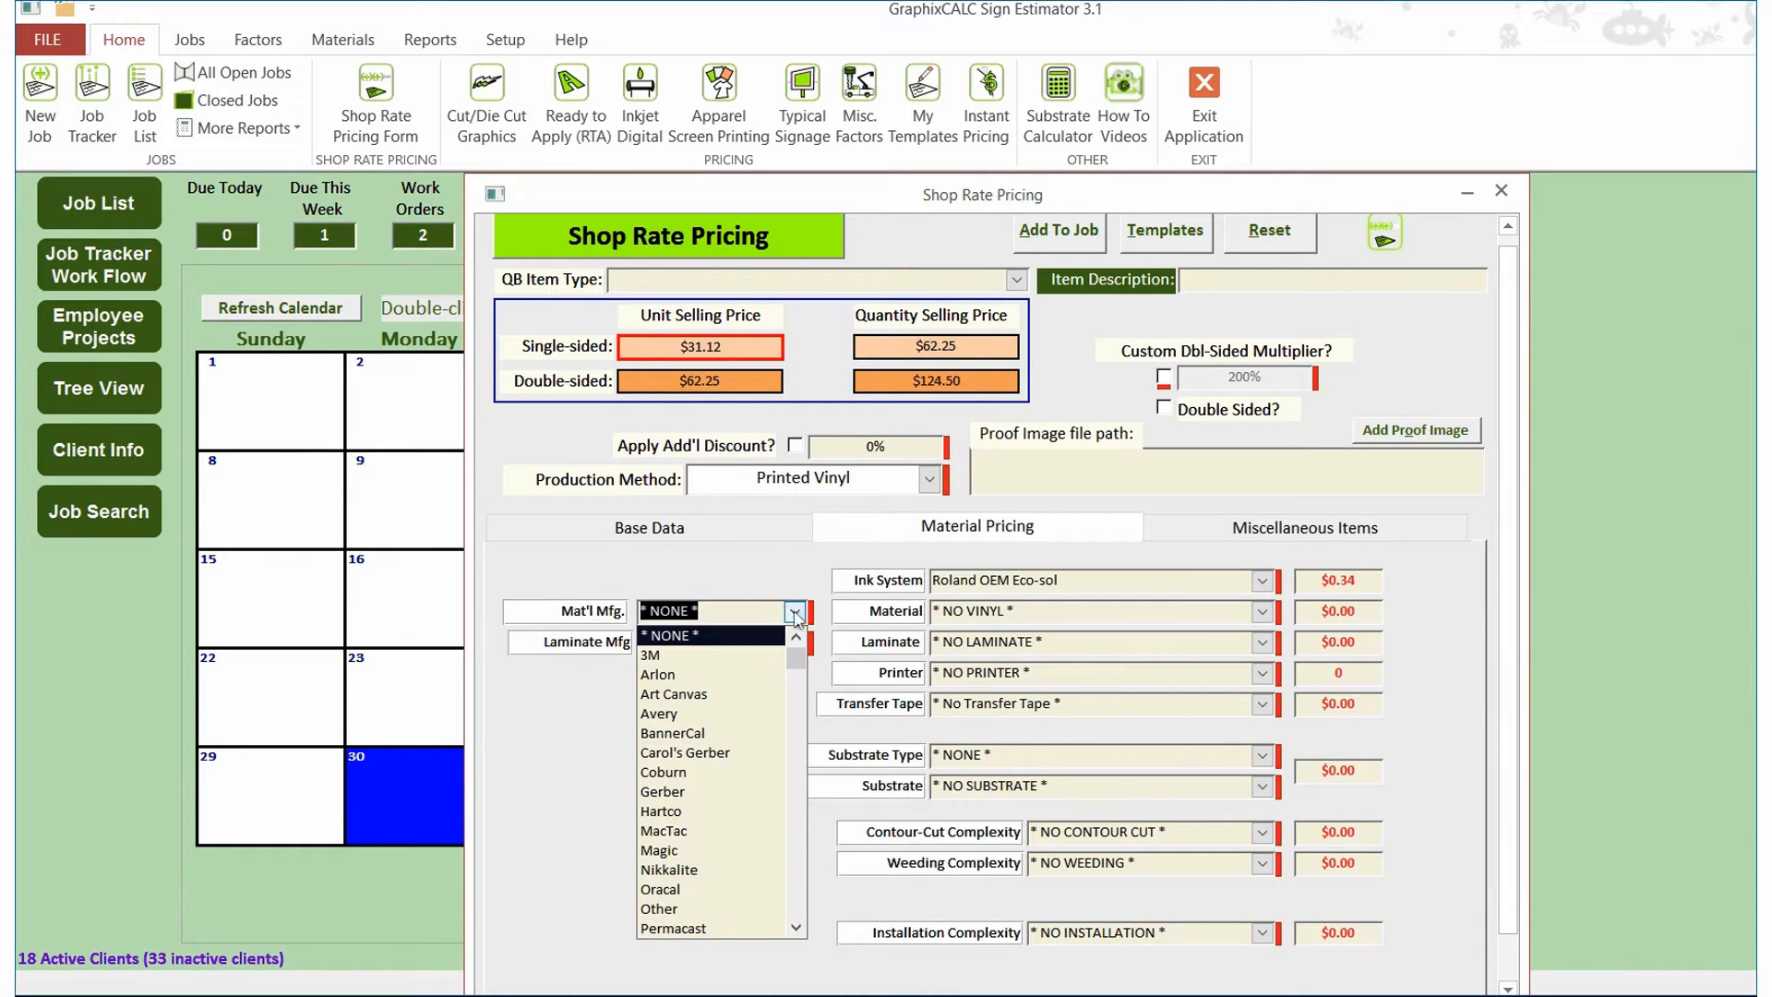
click(732, 657)
click(1261, 610)
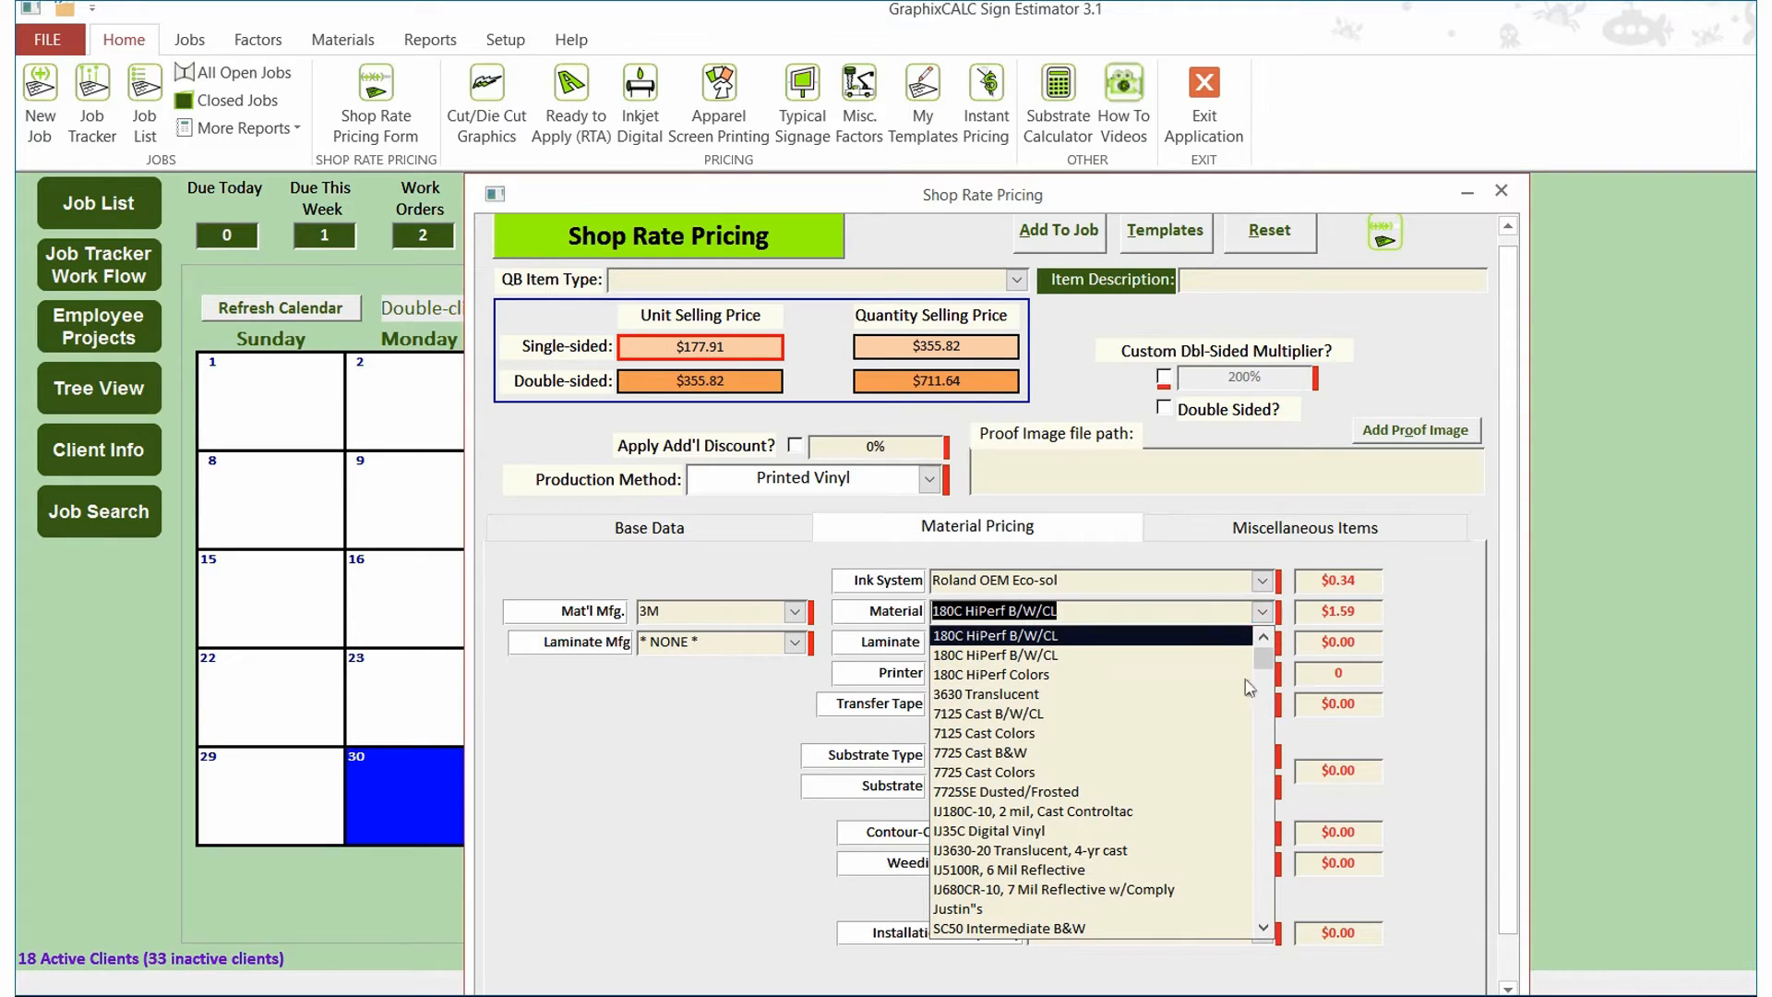
click(1015, 831)
Step: Set the laminate manufacturer to 3M and the printer to Roland SP-540V @ 360x720x4-pass
click(794, 641)
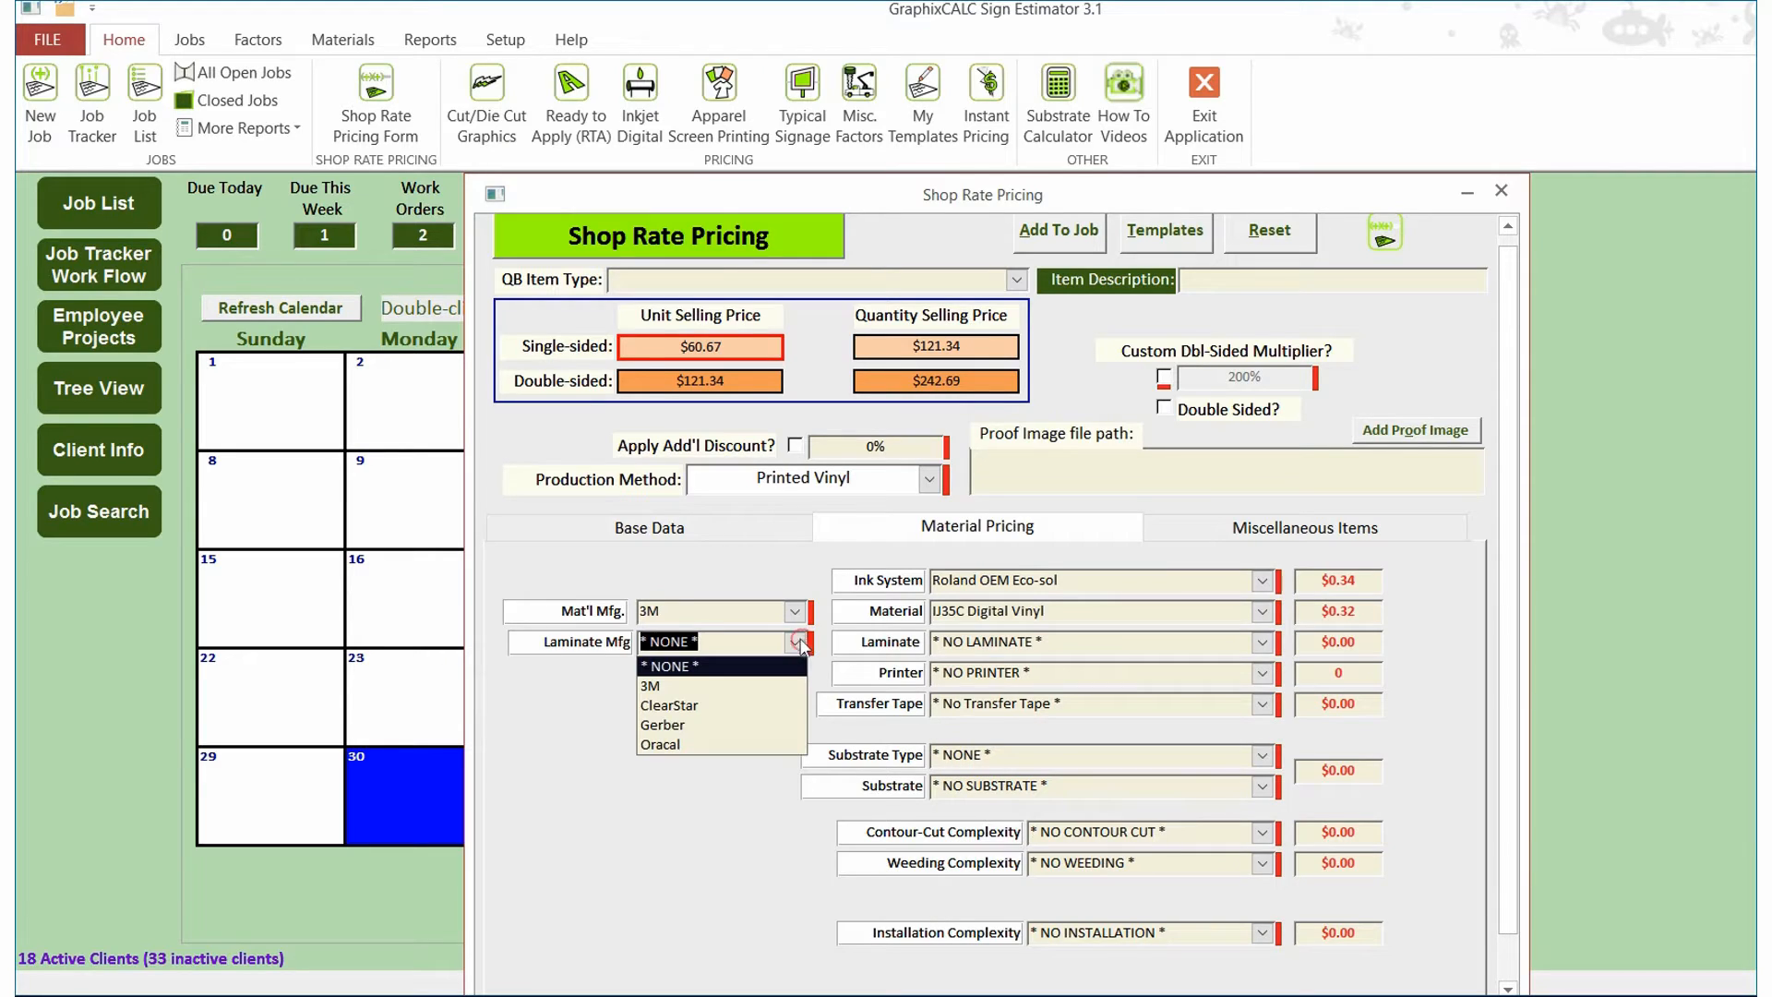
click(749, 674)
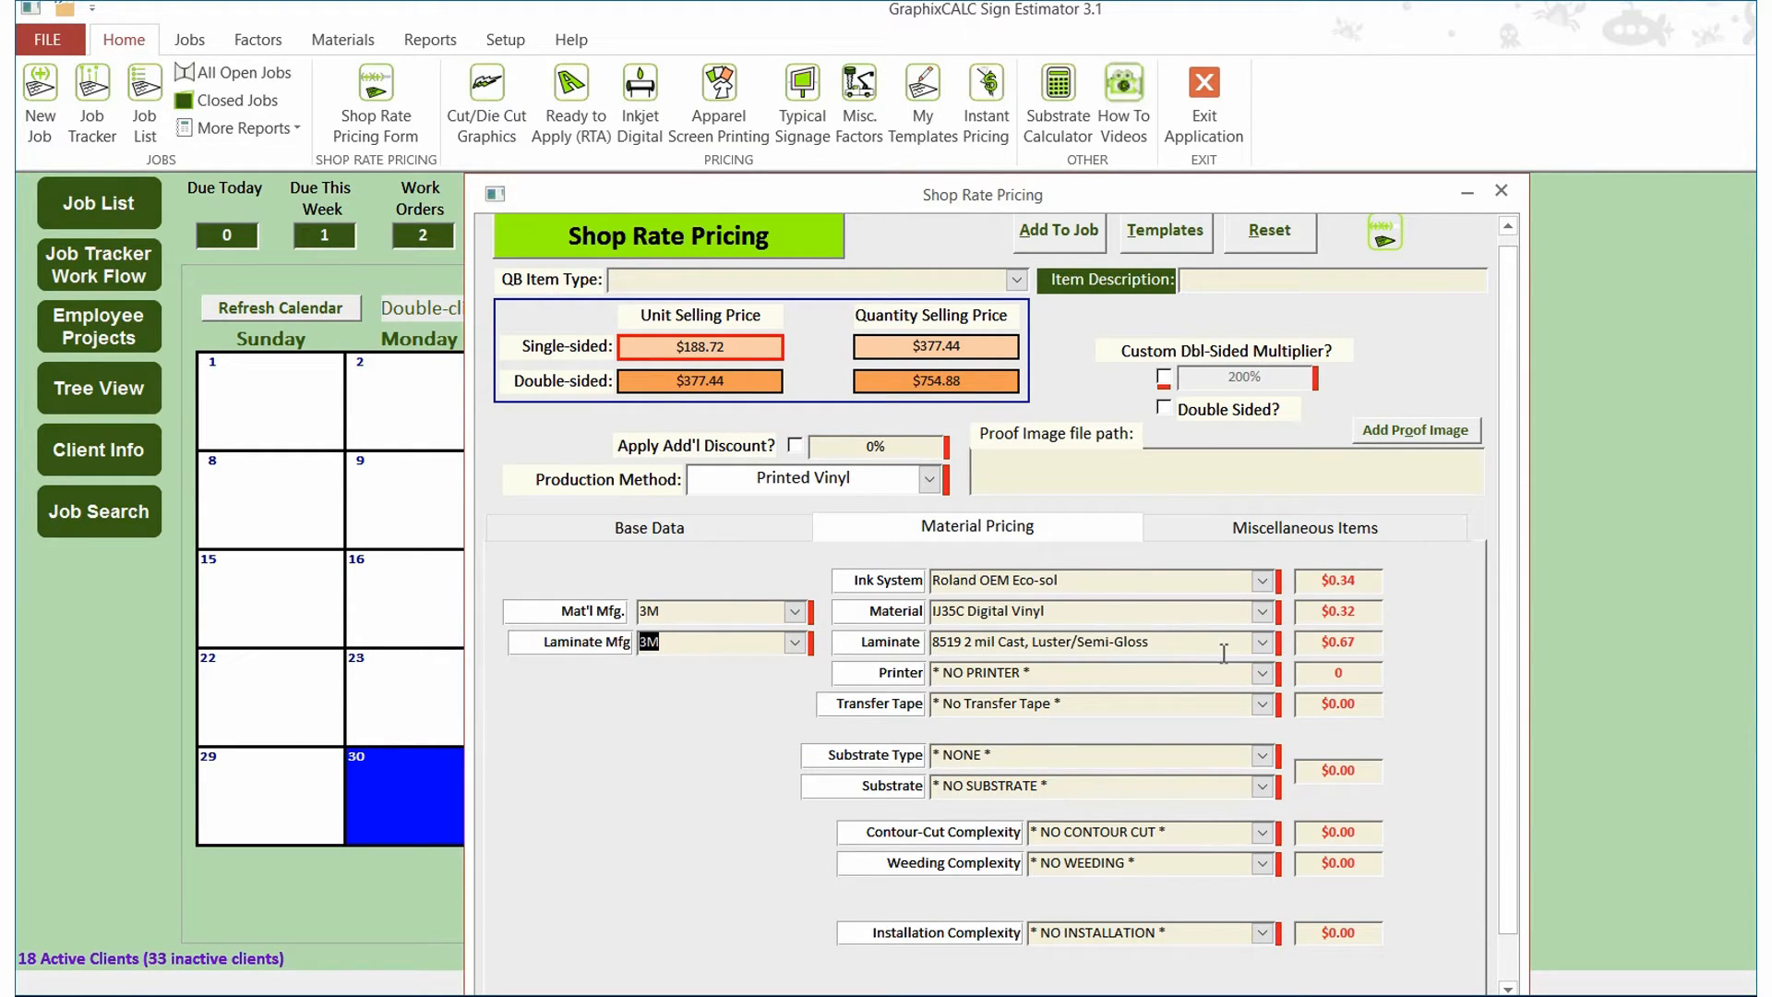
click(1261, 672)
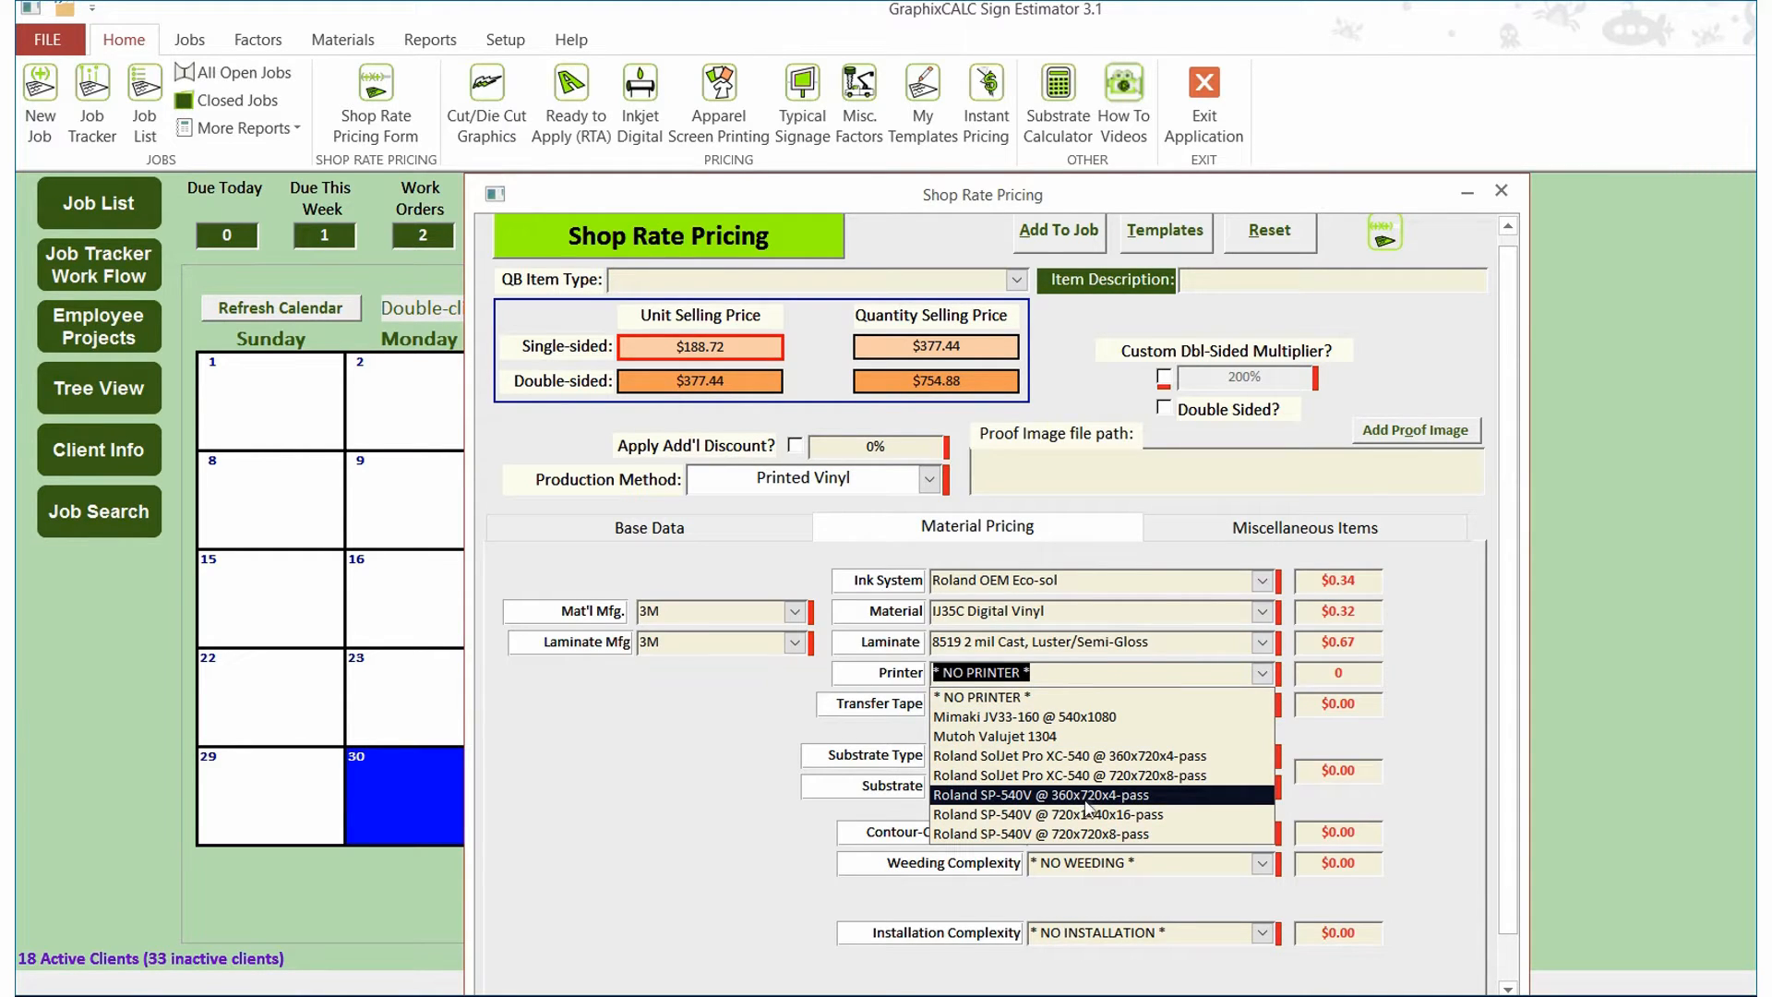
click(1182, 800)
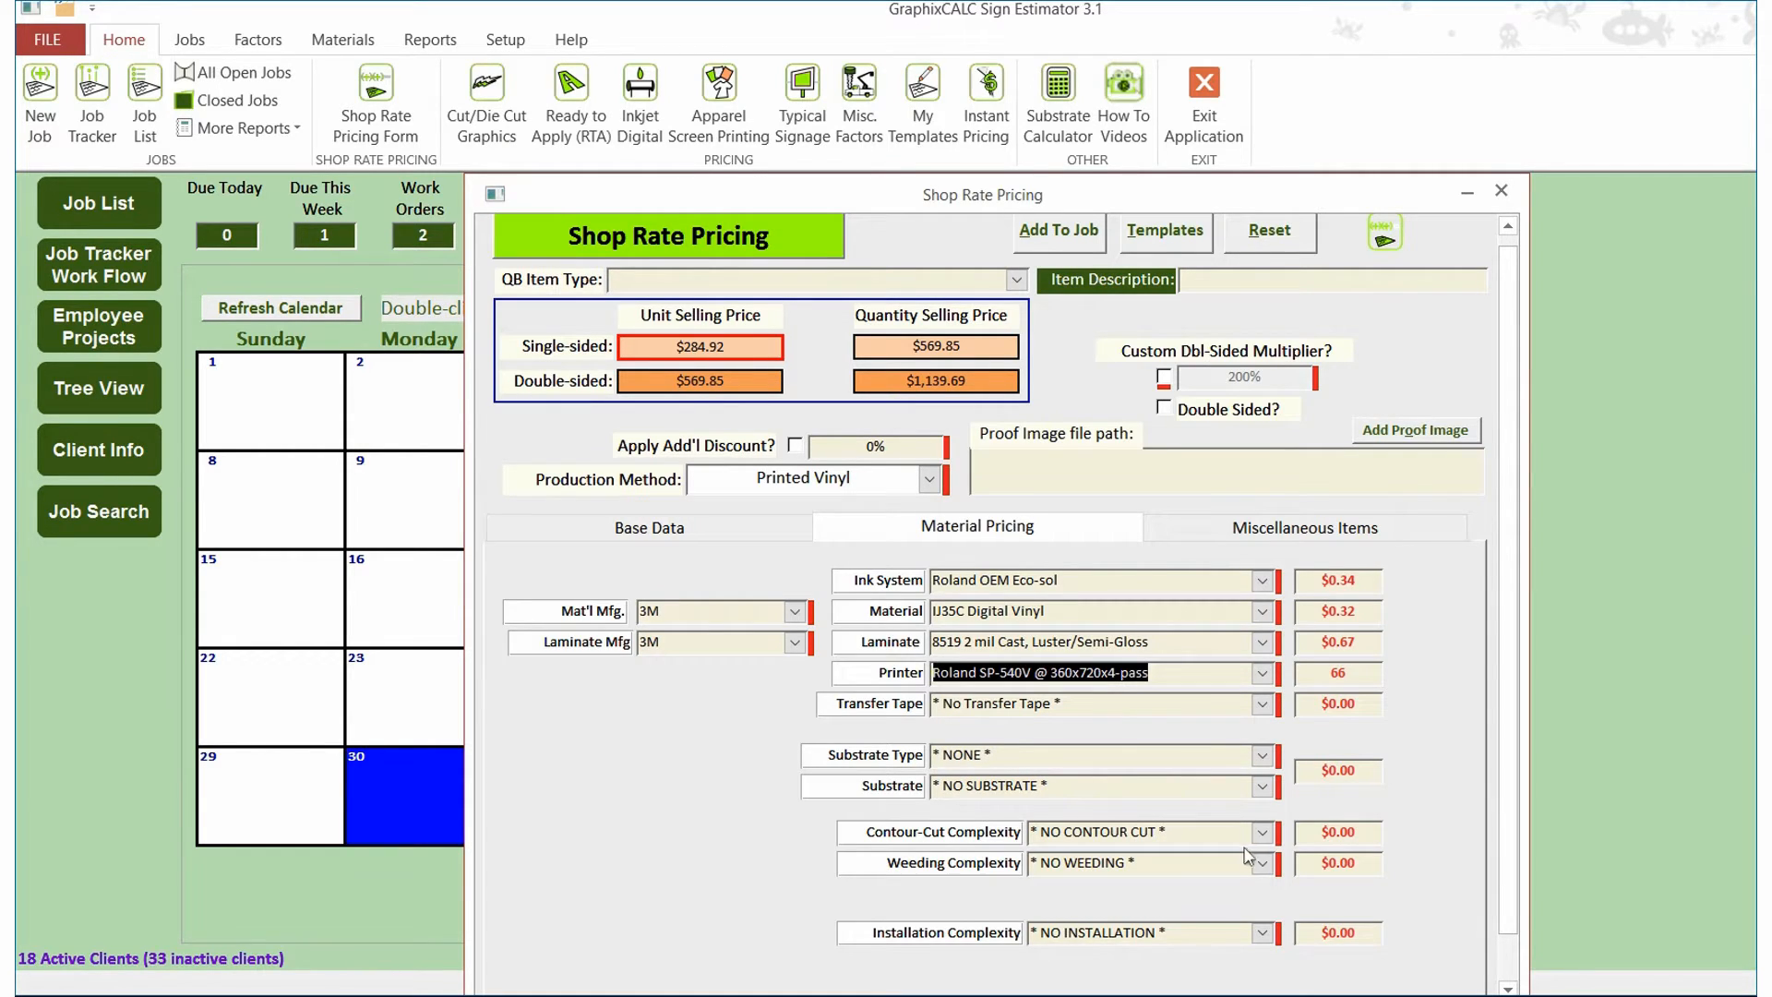
Step: Set the installation complexity to Vehicle Wrap (above average) and include the RIP fee in the base data
click(1262, 932)
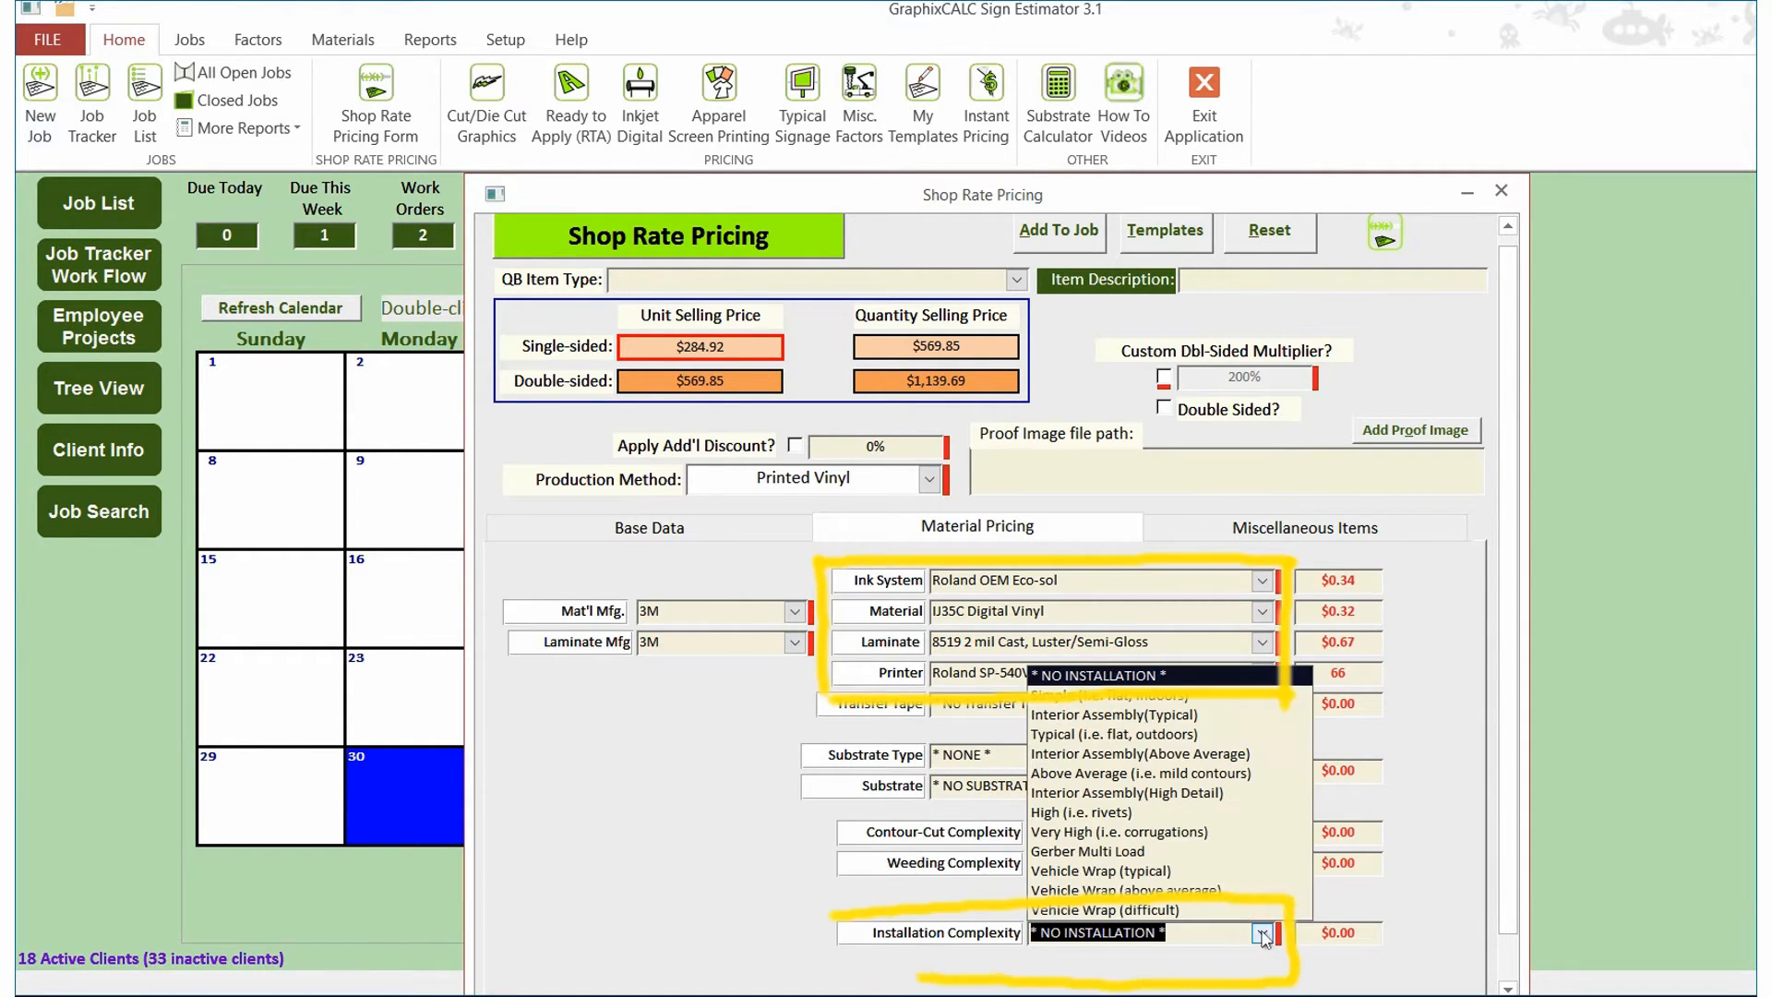
click(1208, 891)
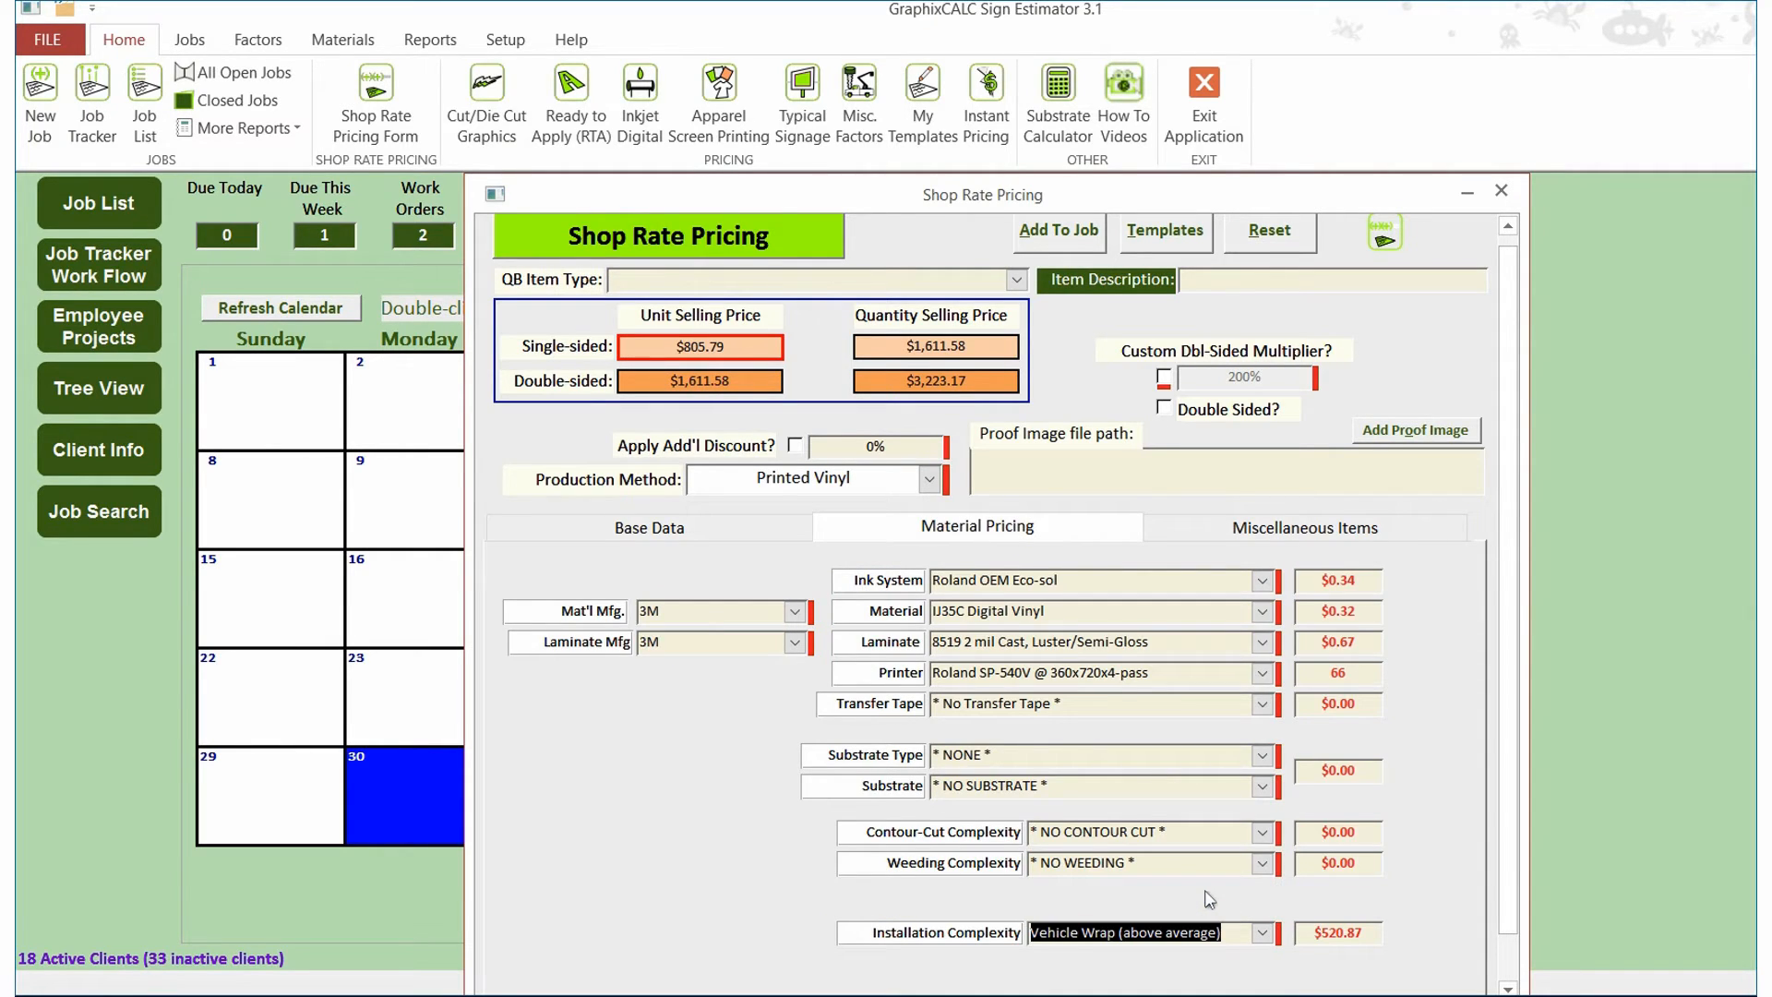
click(775, 537)
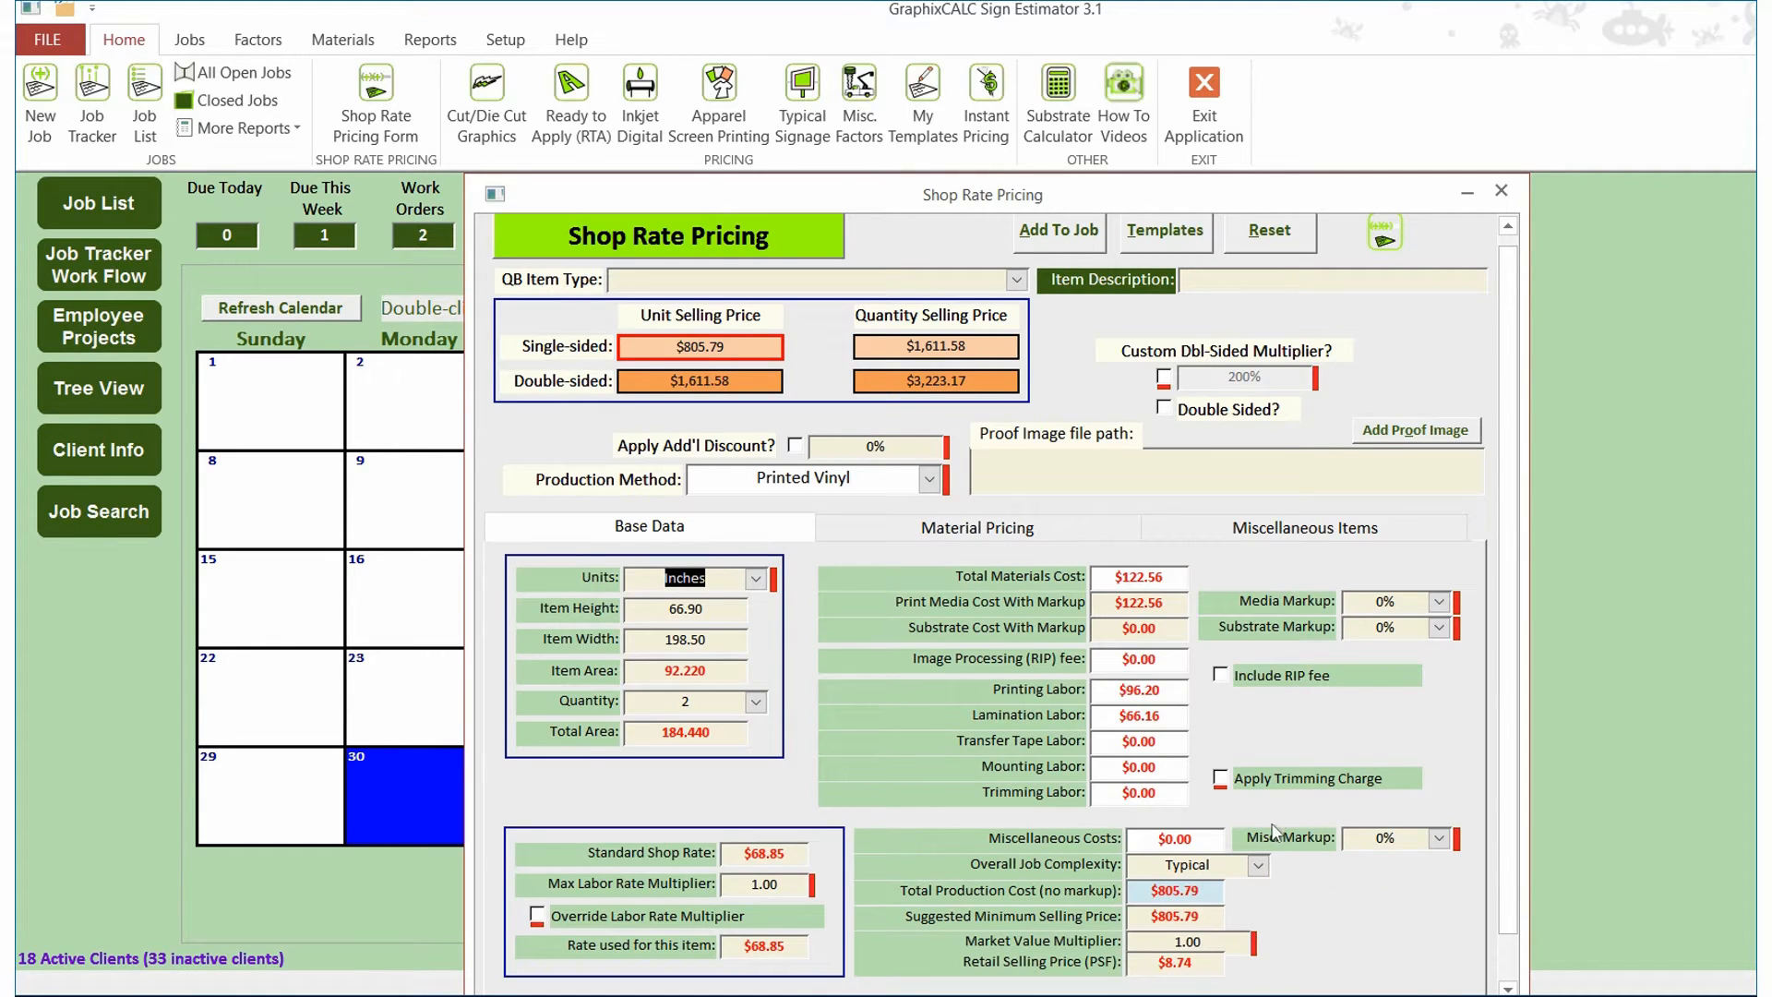
click(1220, 675)
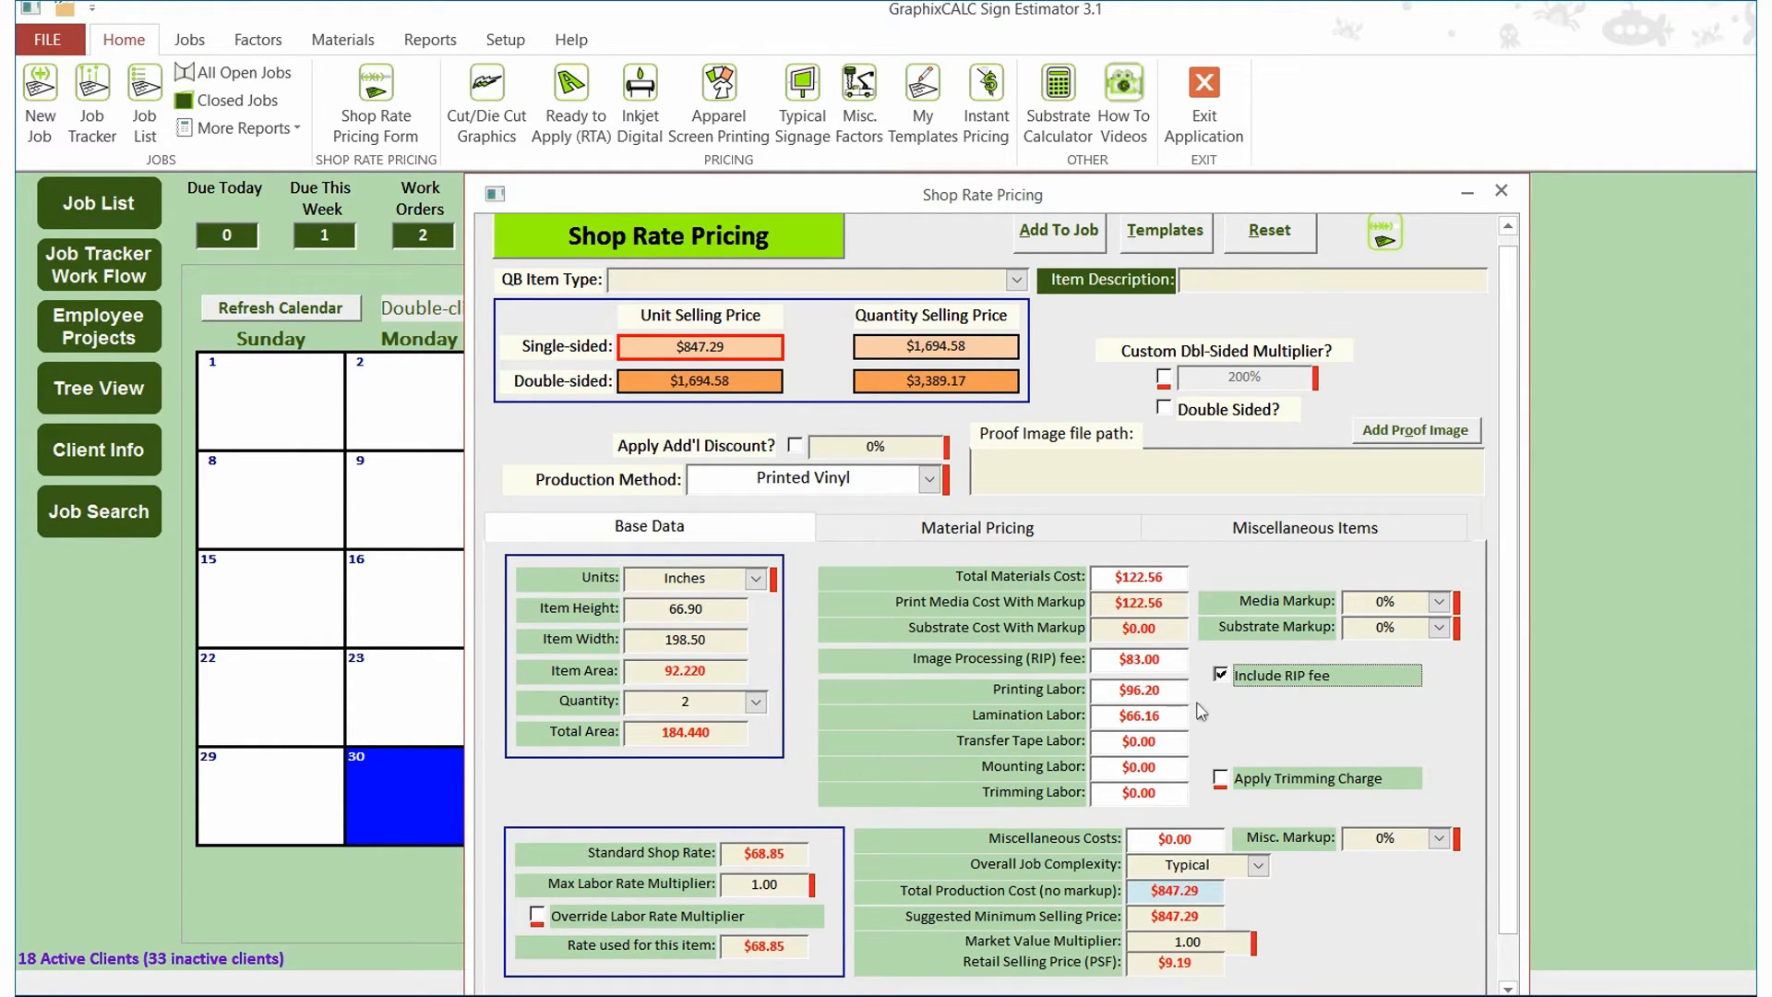
Step: Review the installation cost, and set the media markup to 100% and the market value multiplier to 1.50
click(1089, 527)
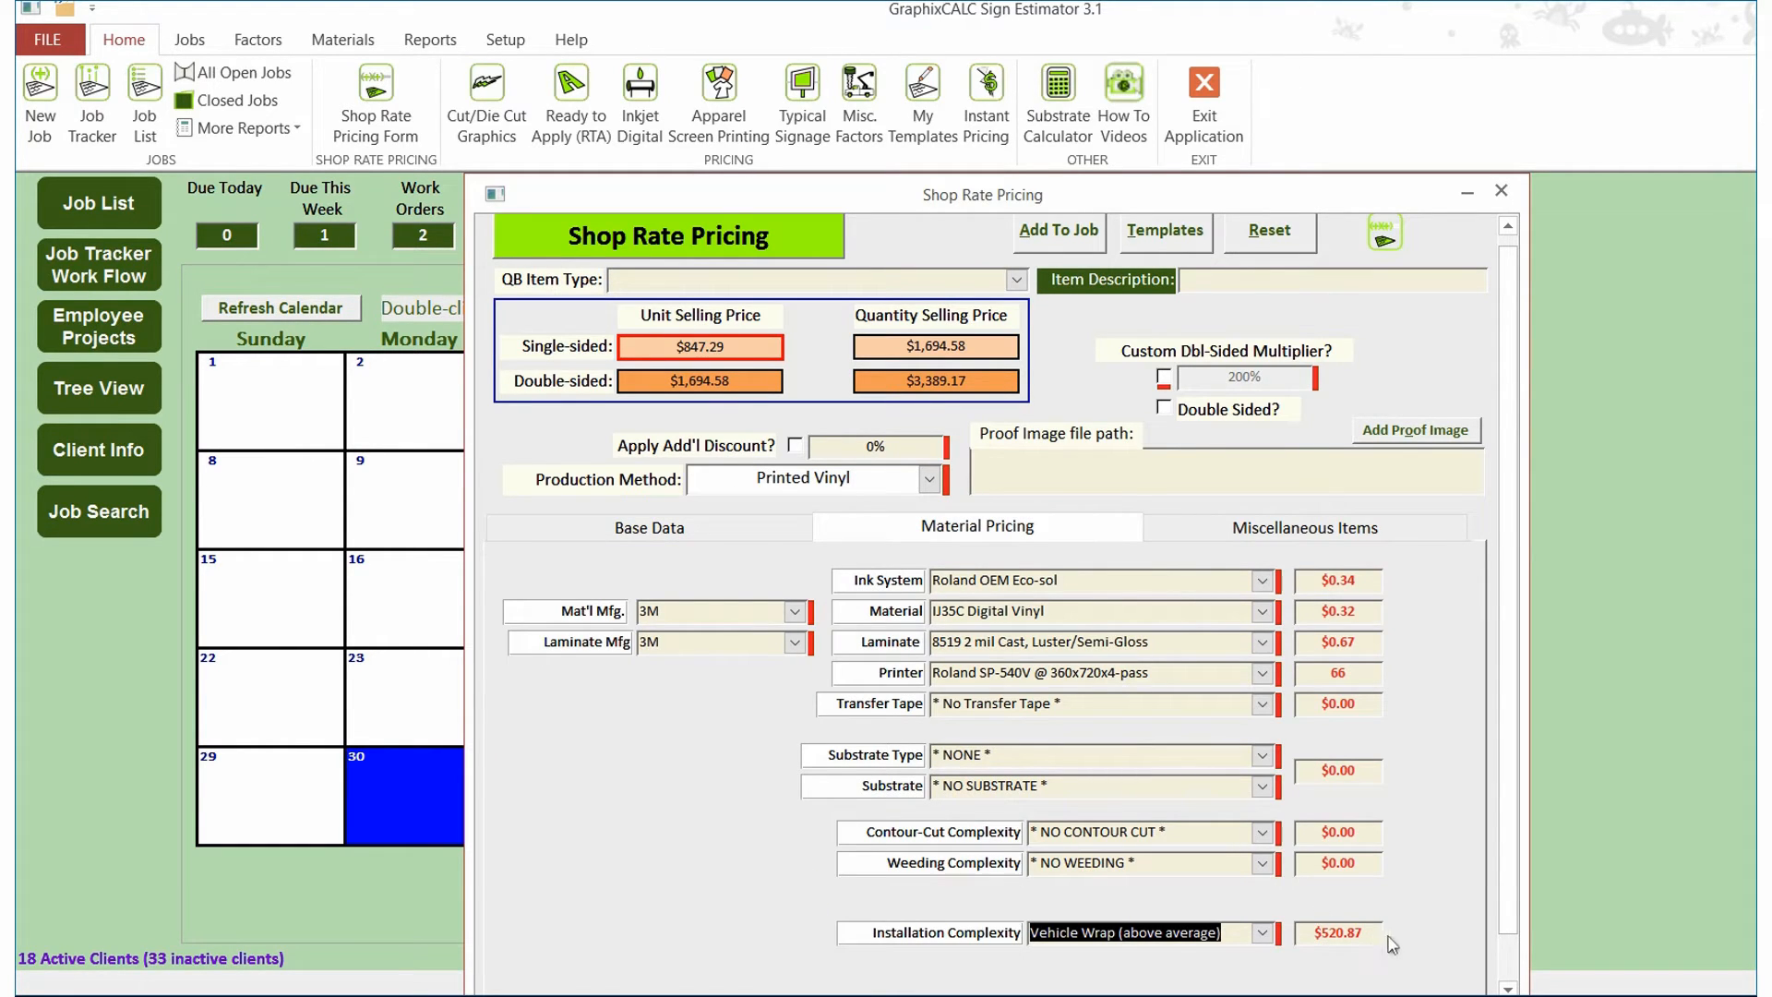
click(778, 529)
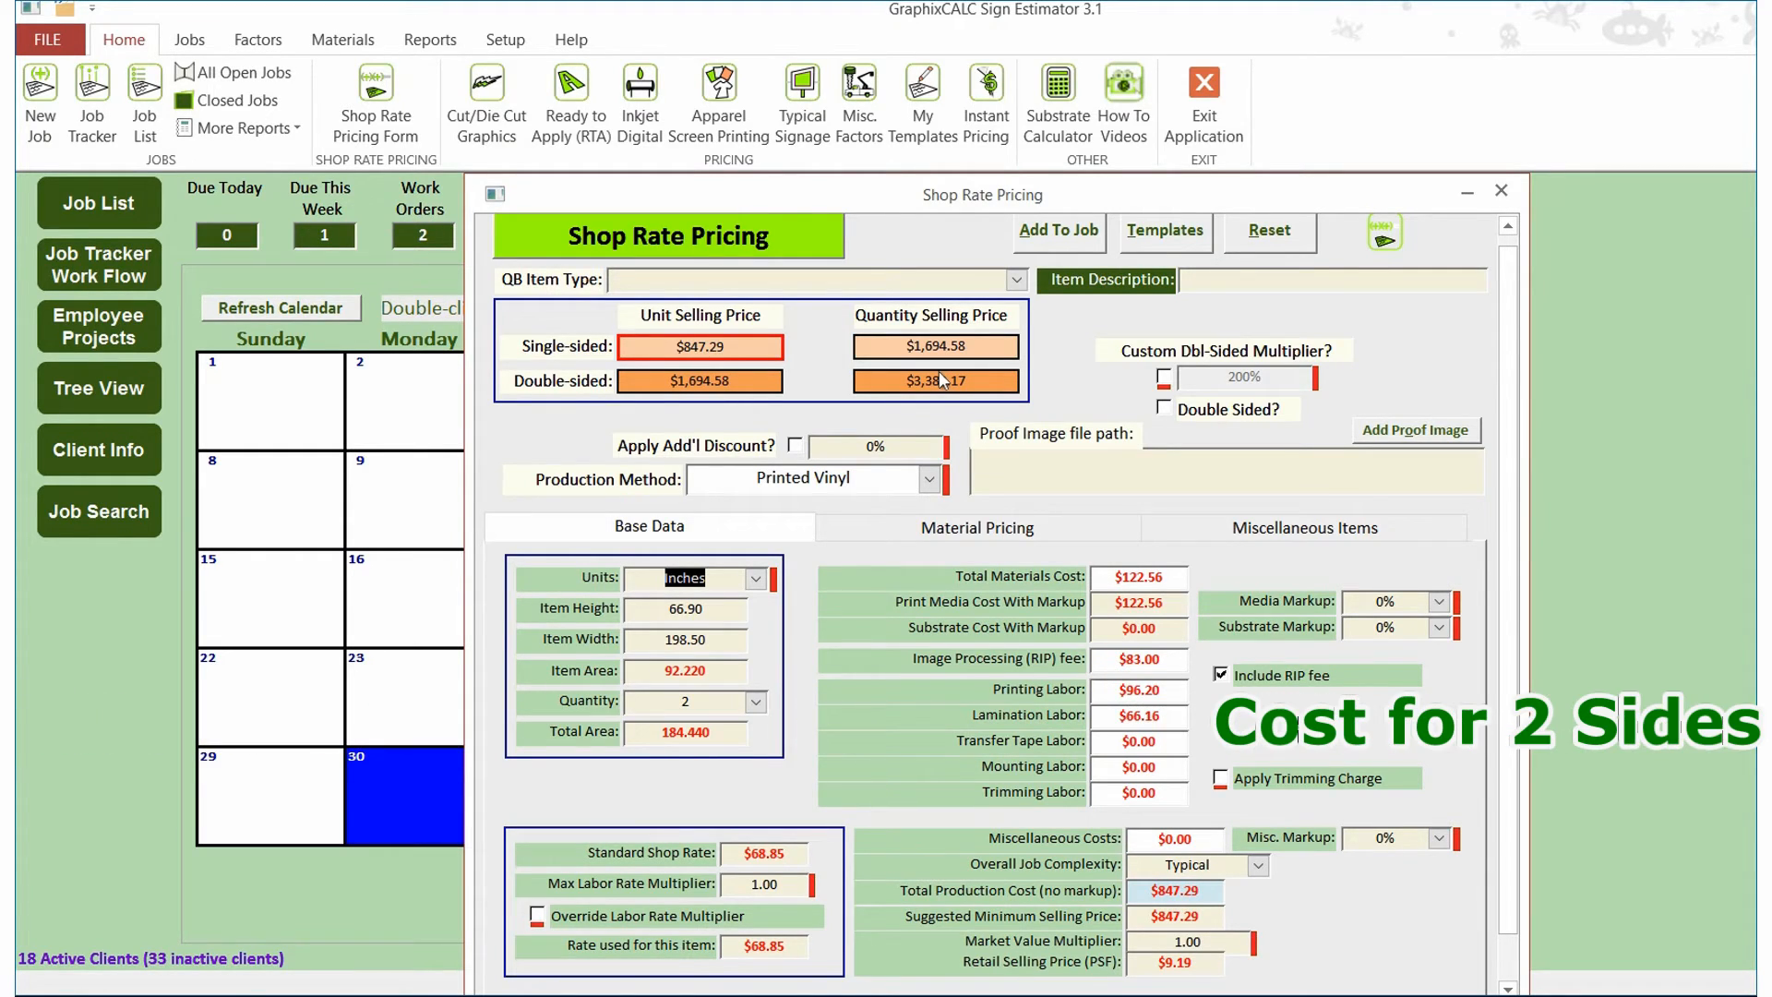
click(1440, 604)
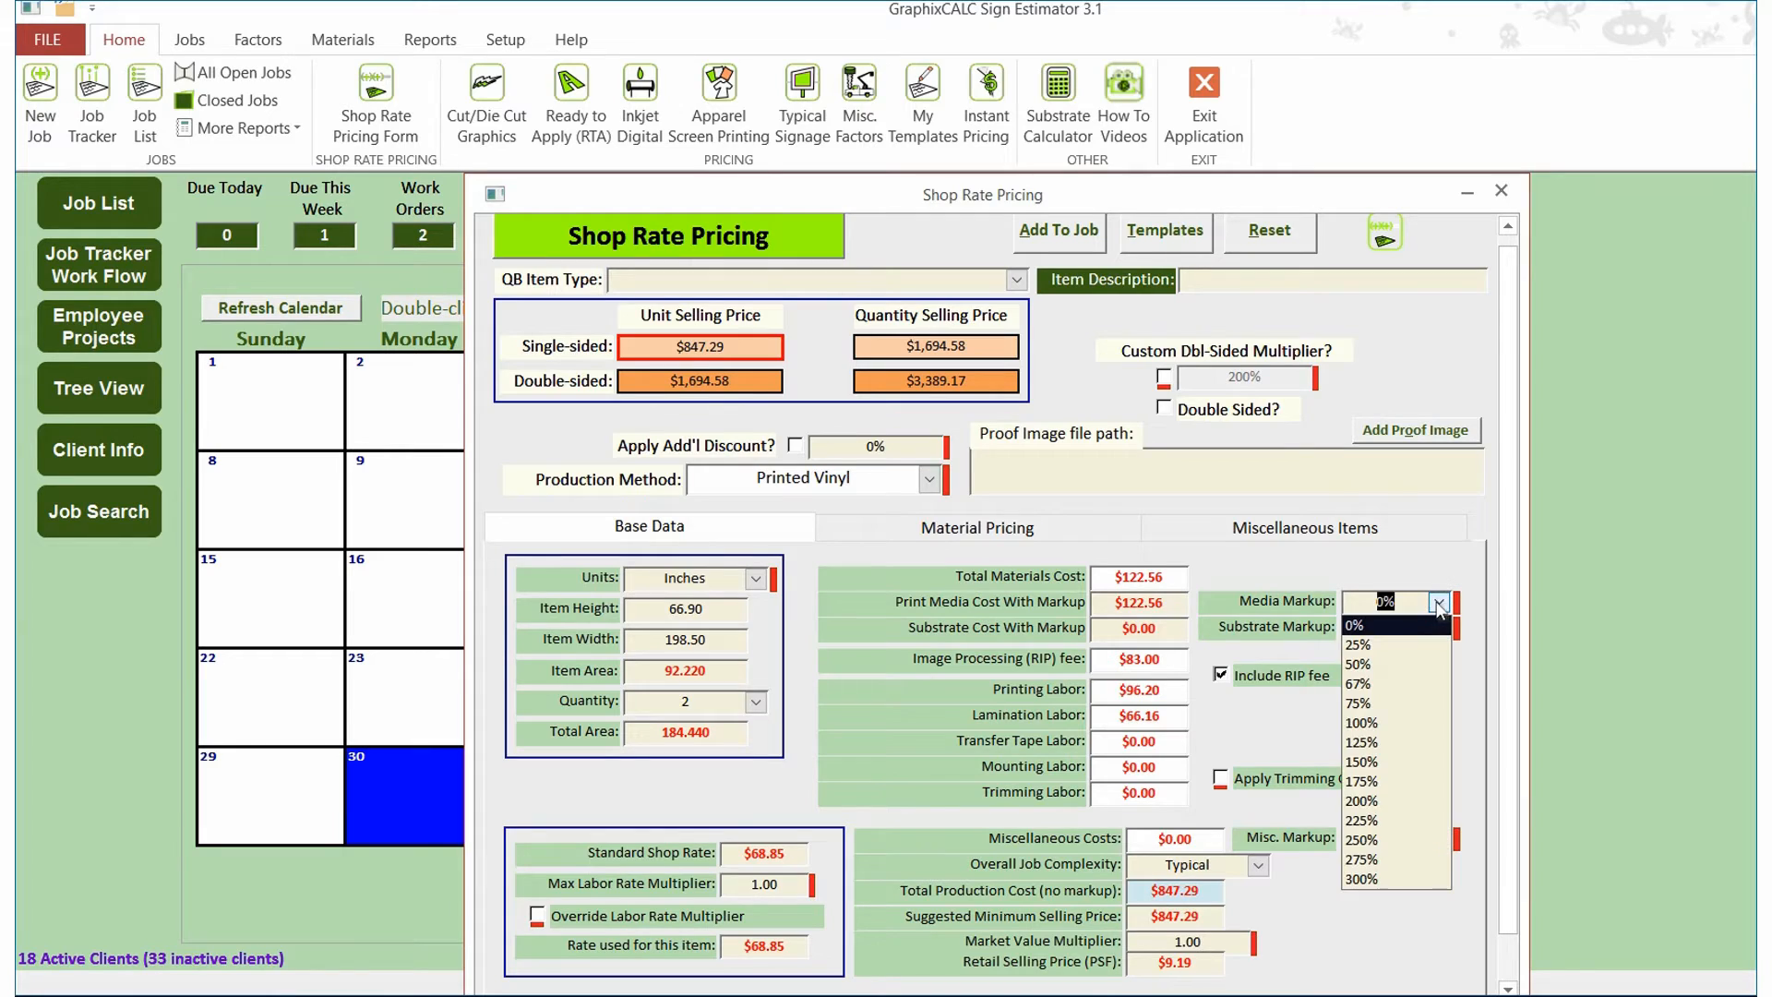
click(1376, 723)
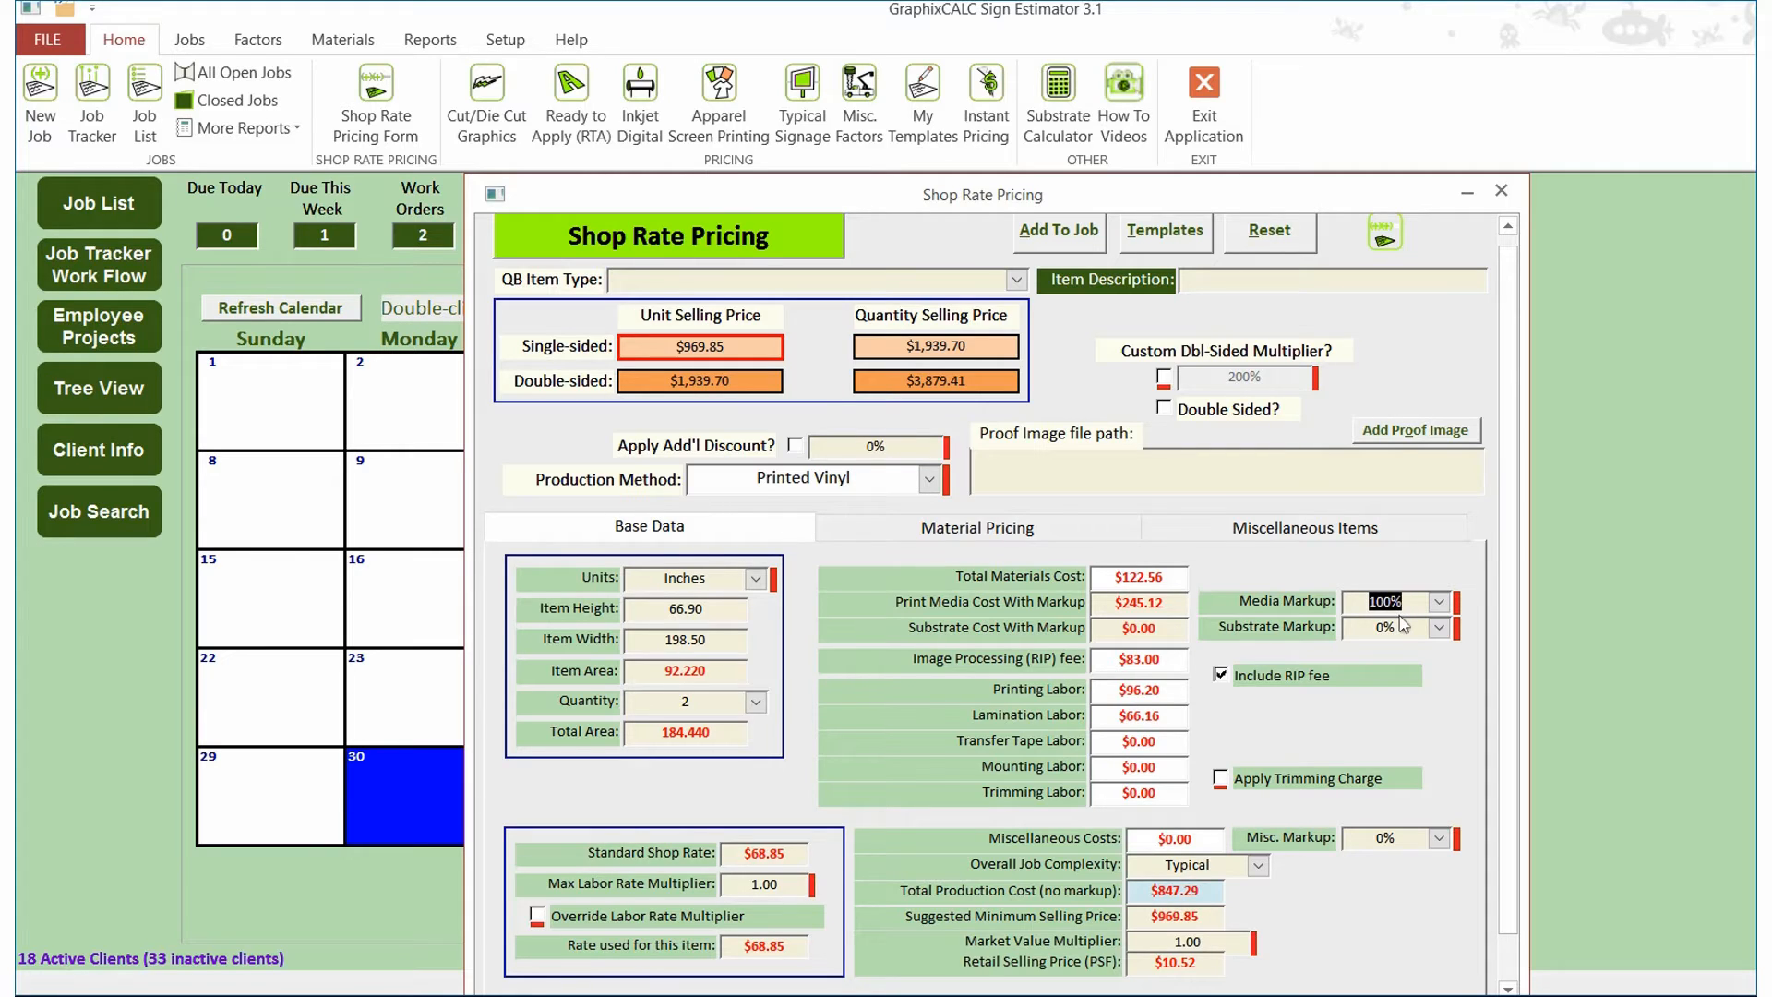
click(1221, 942)
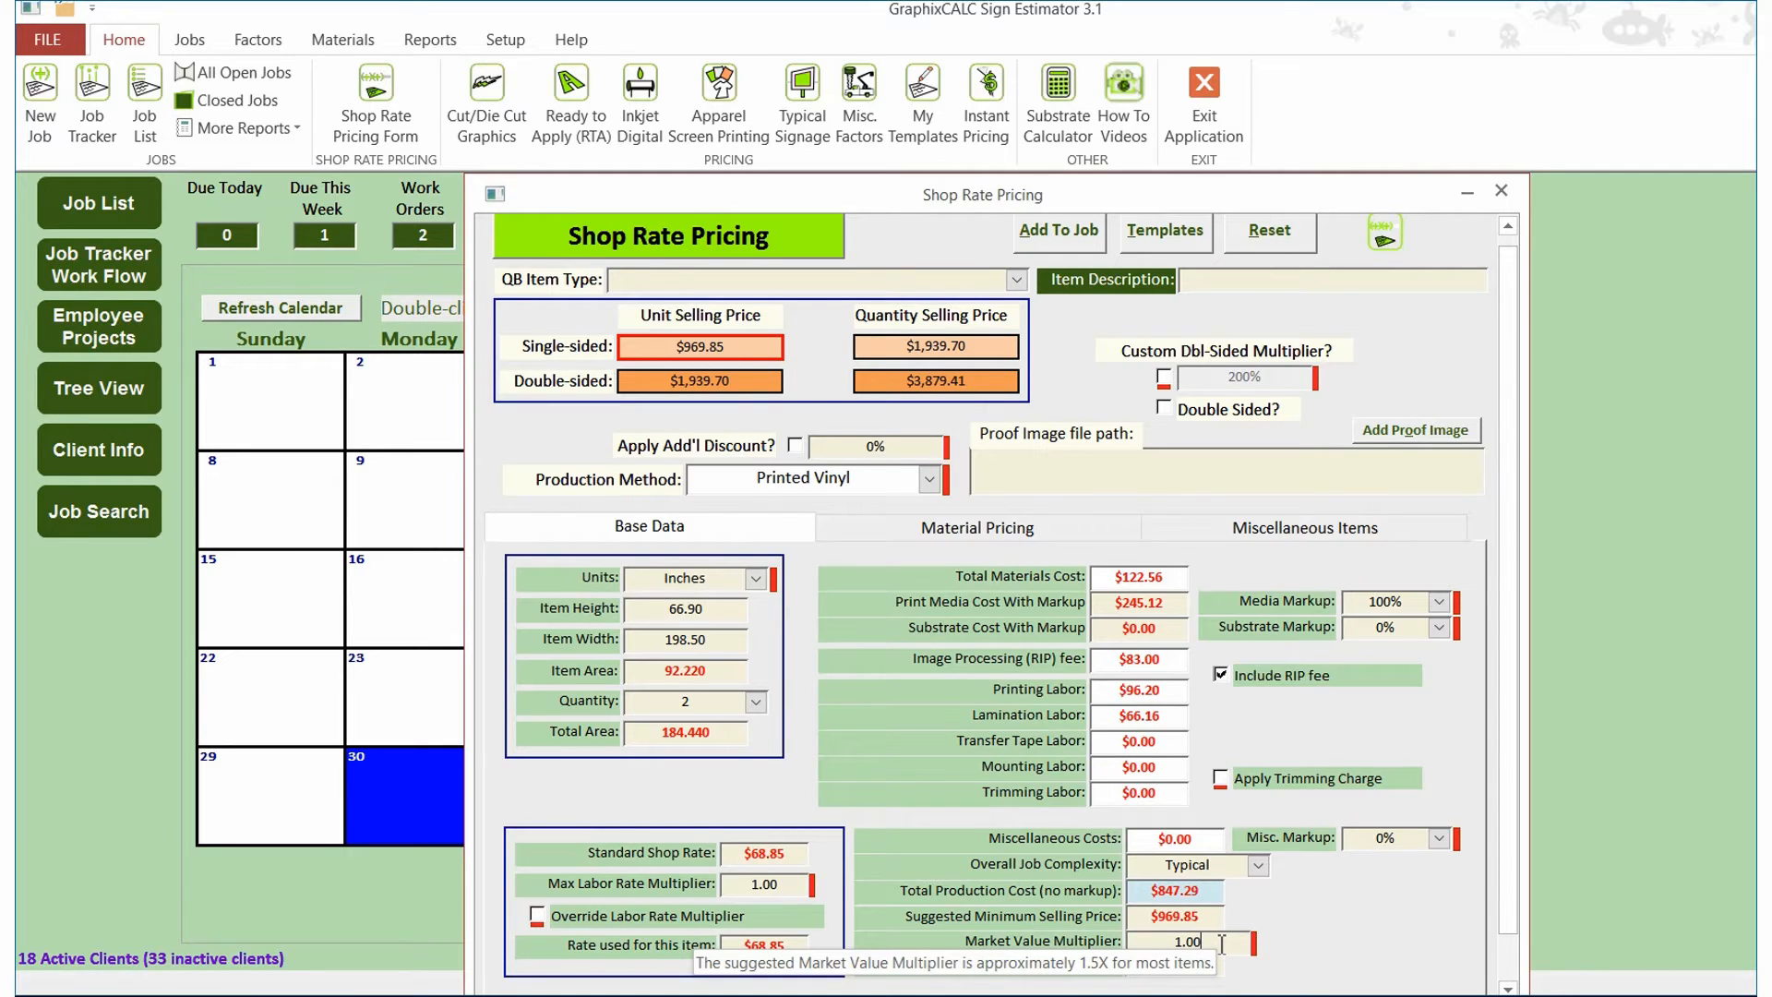
key(BackSpace)
key(BackSpace)
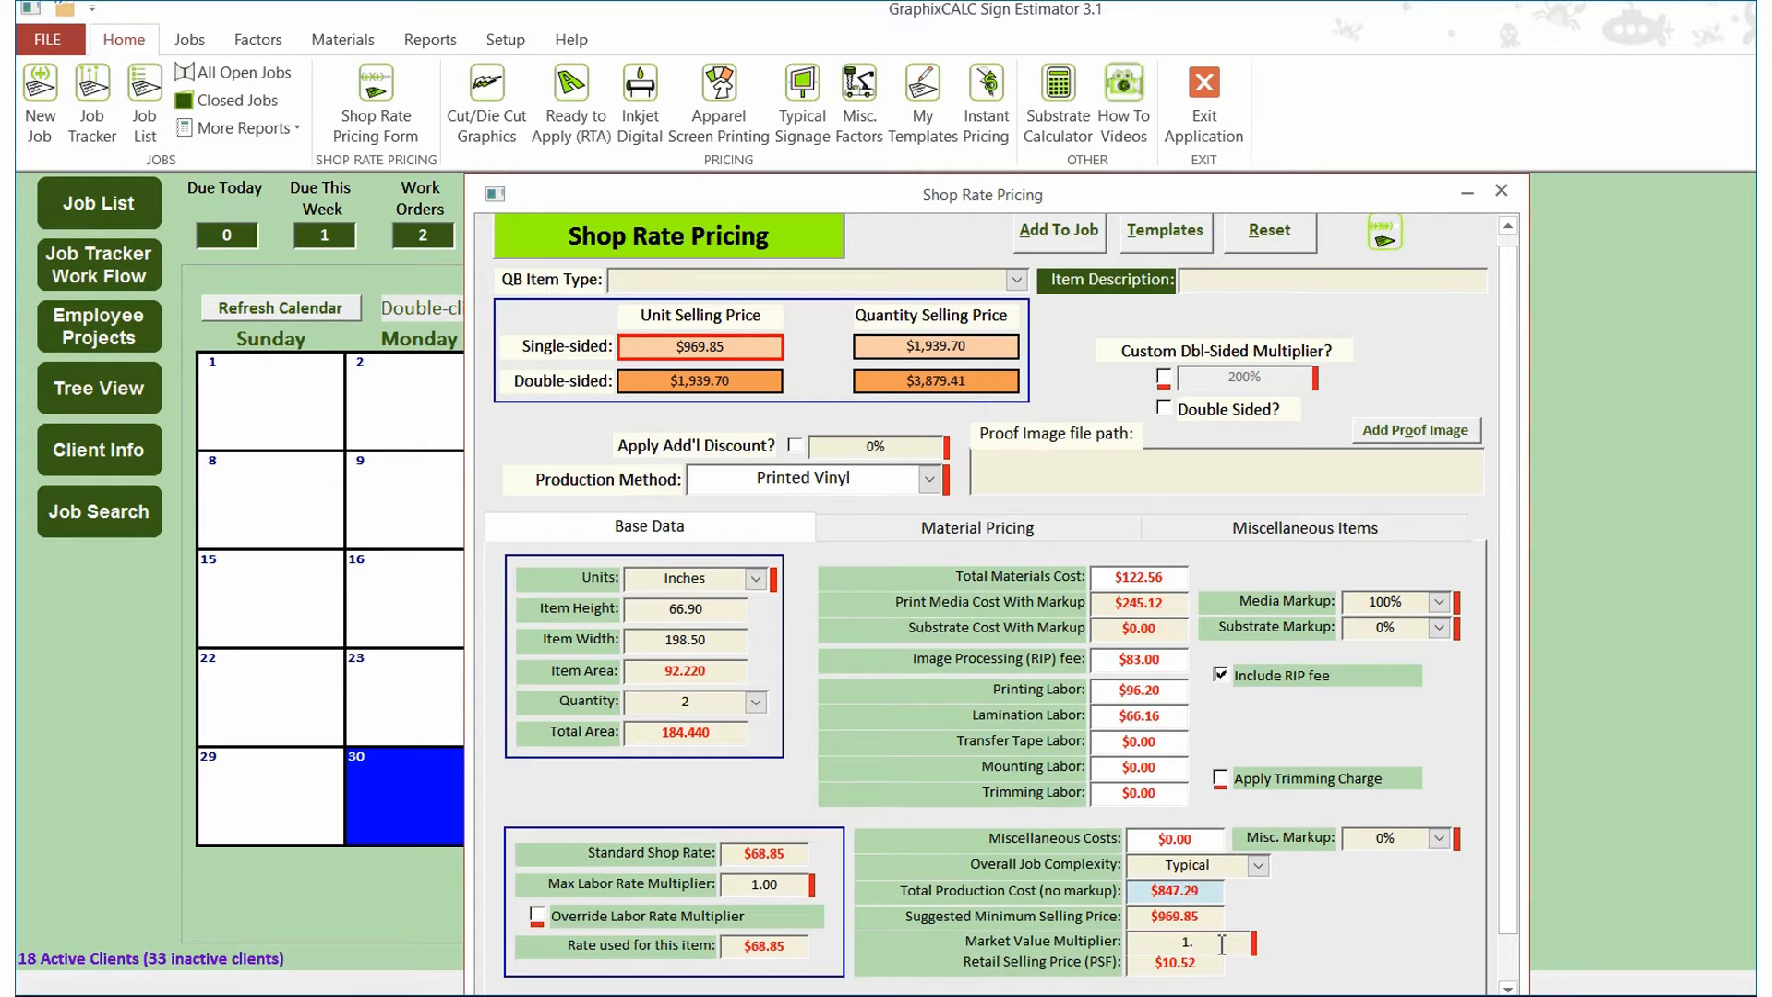
key(Tab)
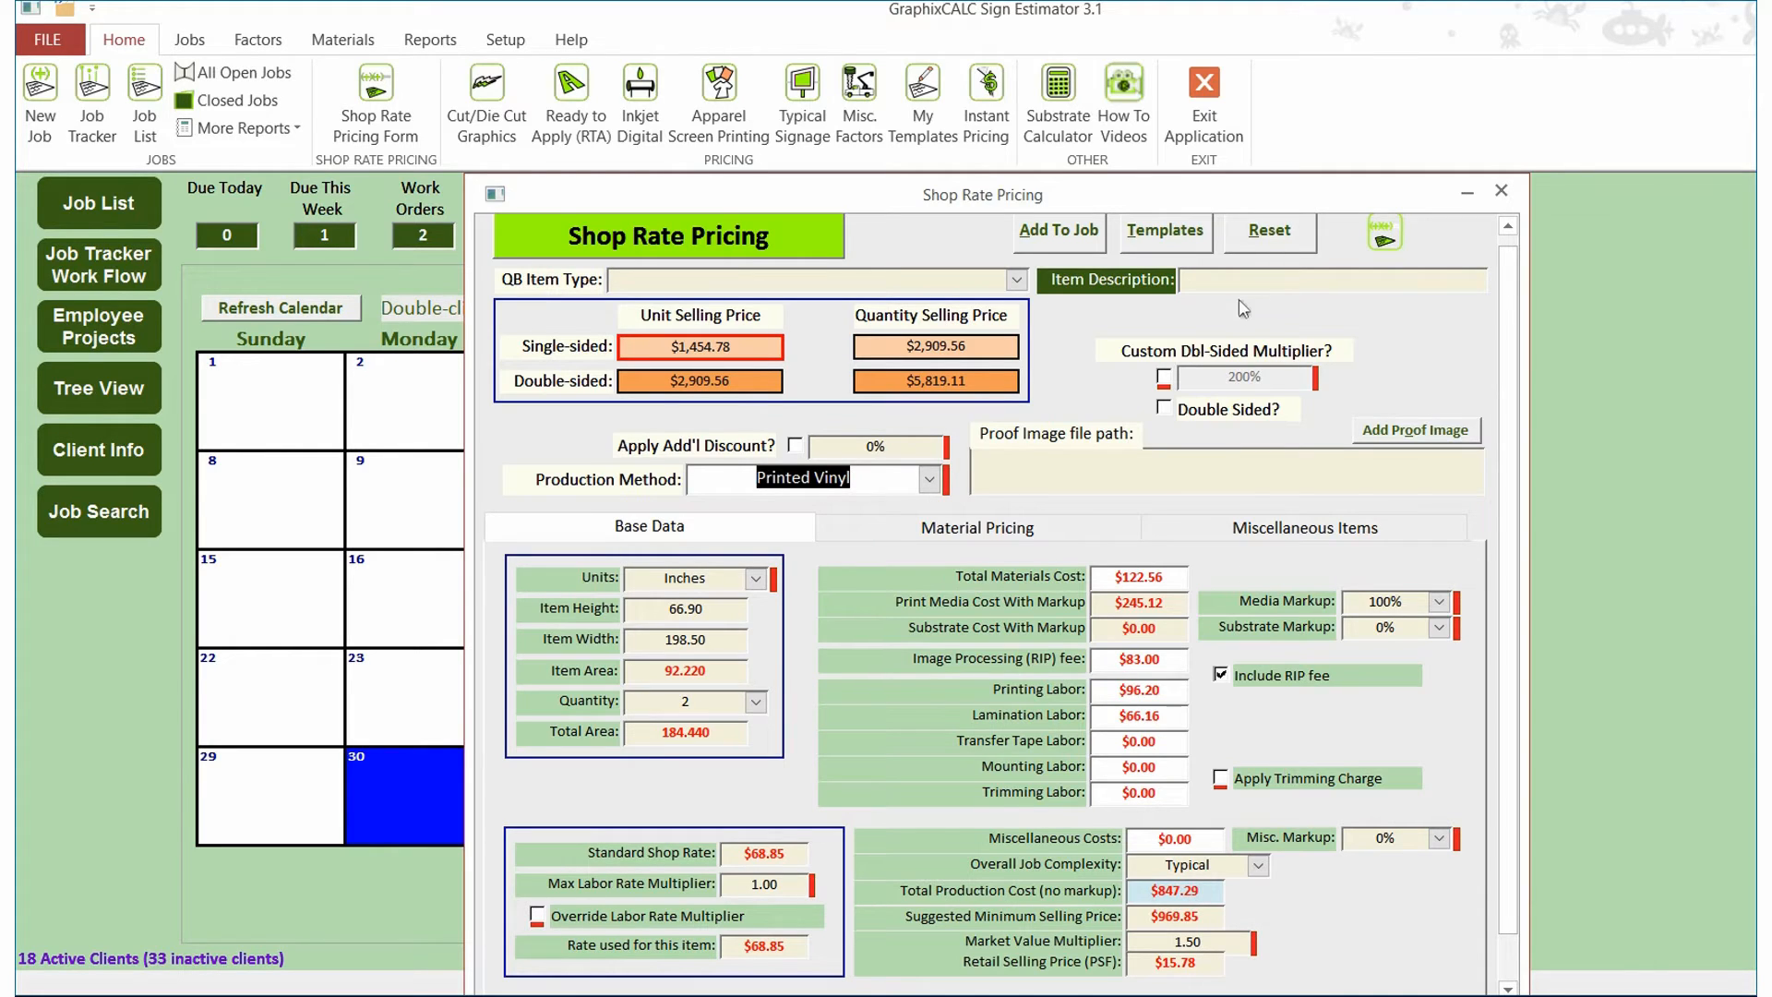
Step: Enter the item description "2013 Nissan Quest Wrap: Pass & Driver Side" and select its full text
click(1291, 281)
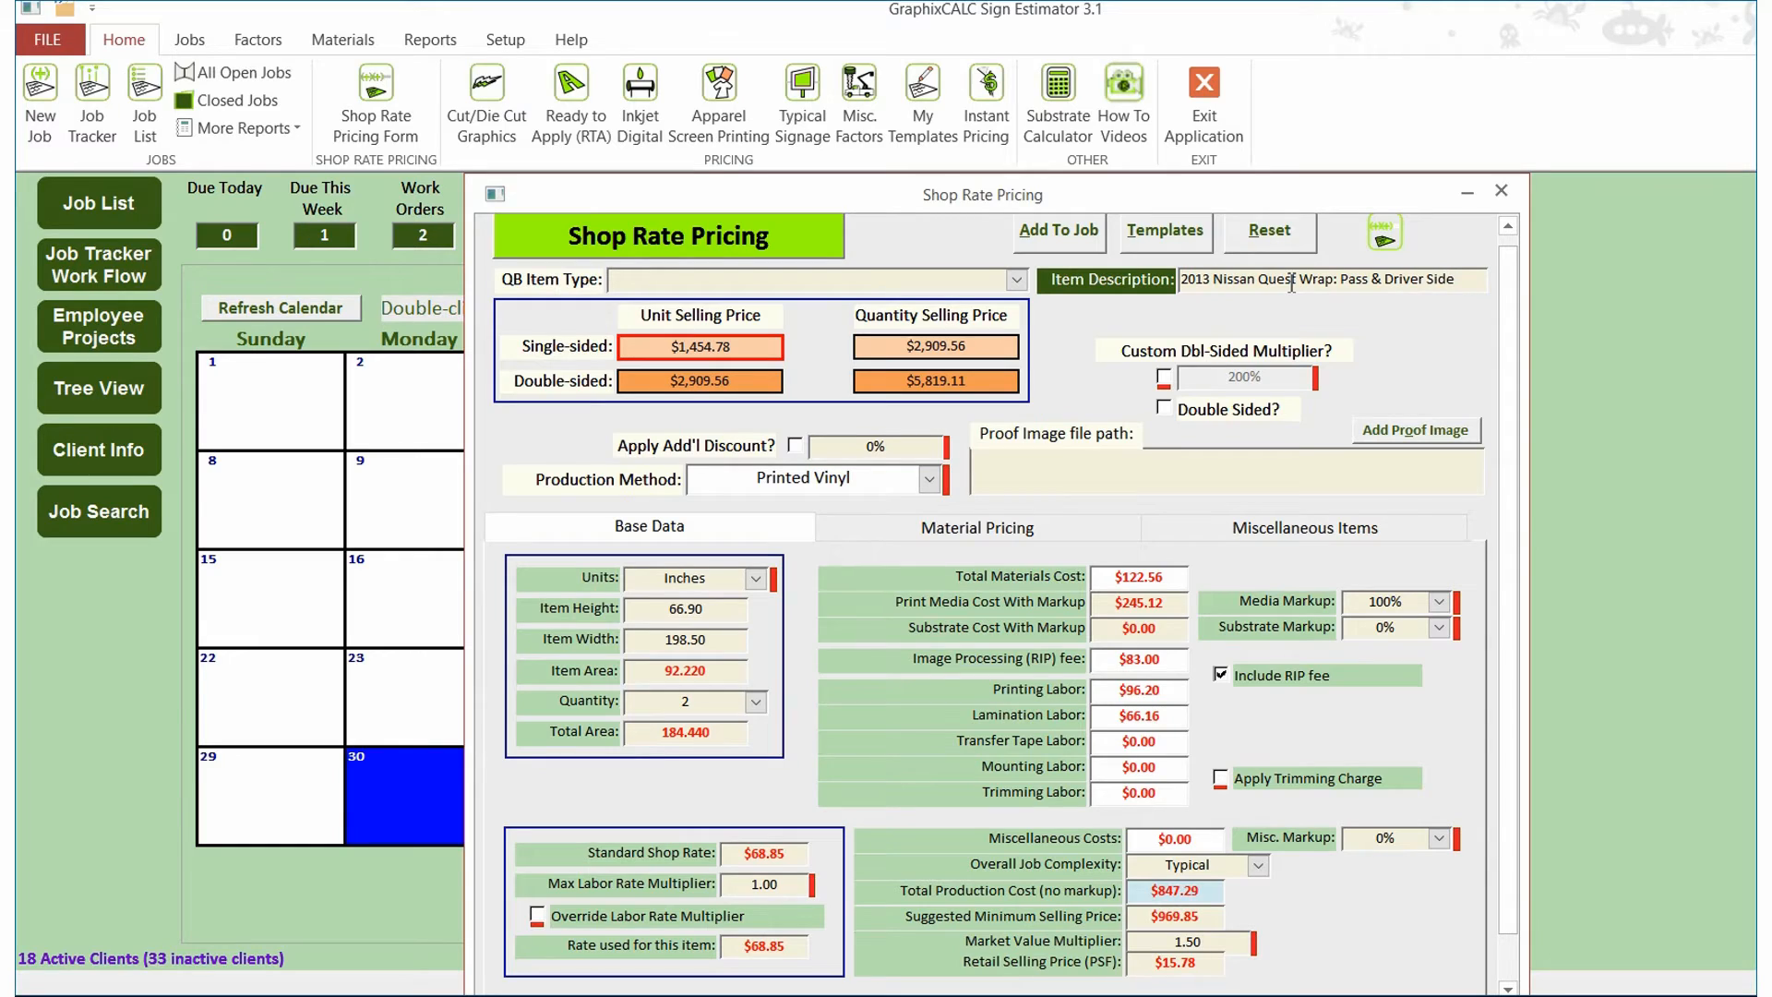
triple_click(1465, 280)
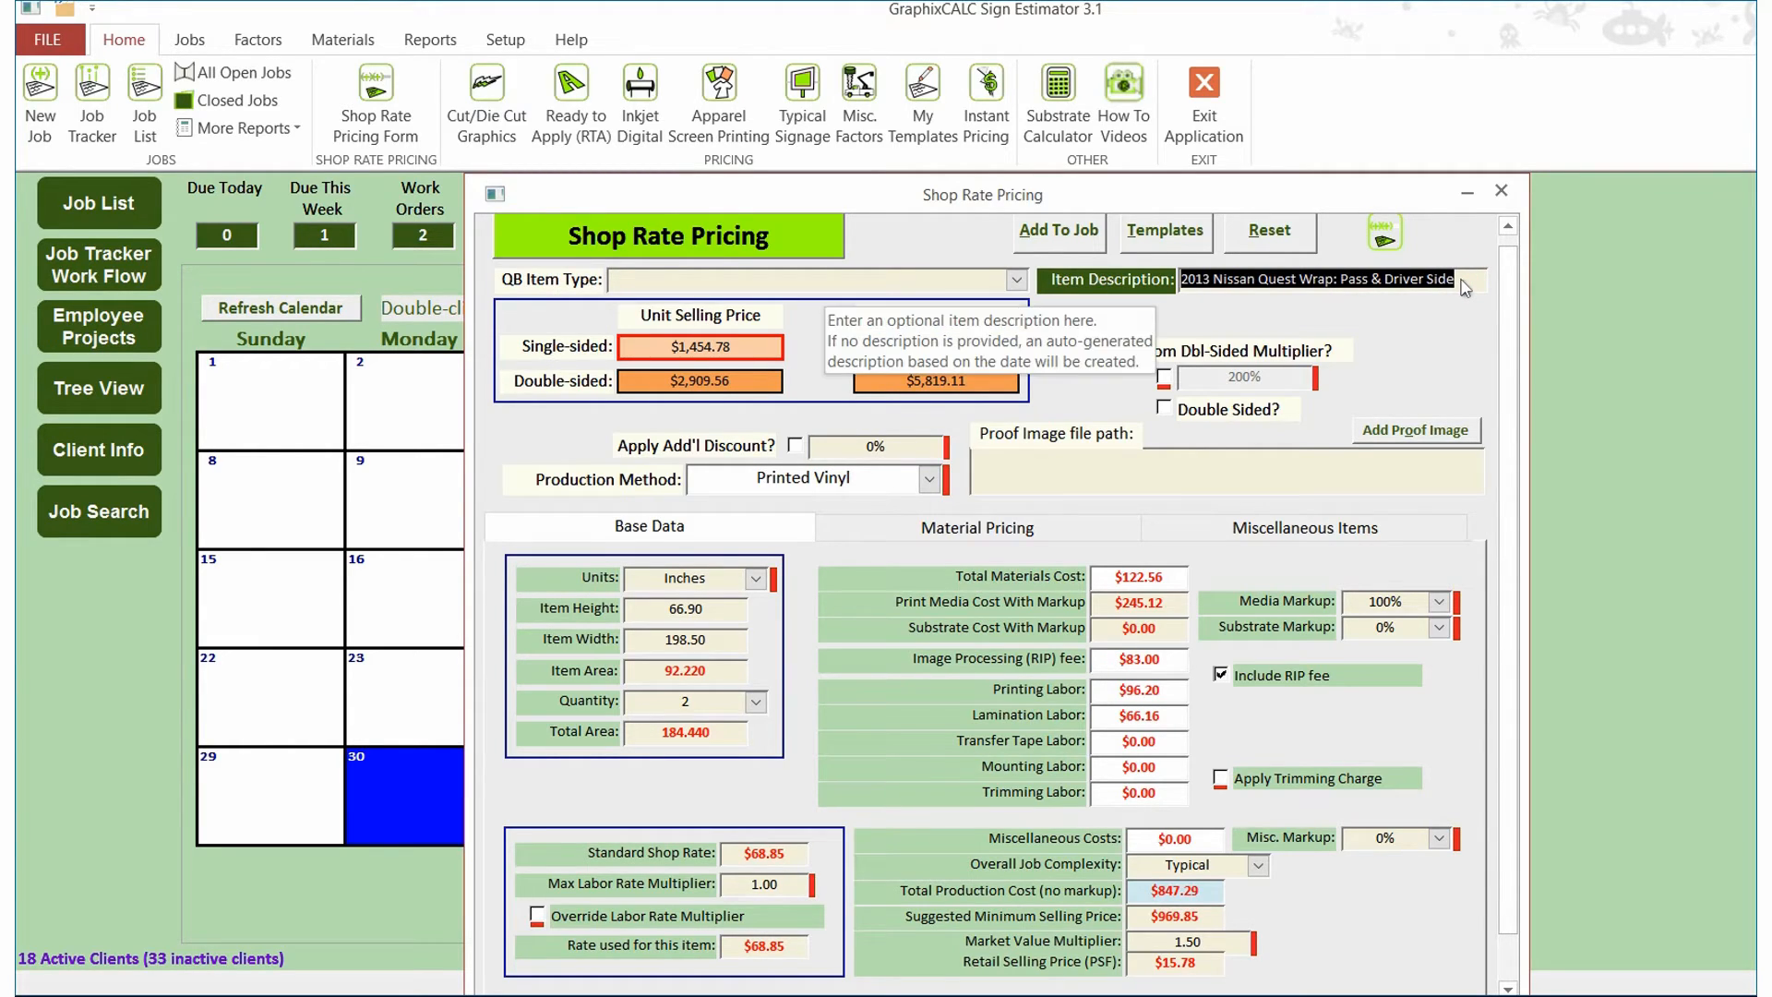
Step: Add the priced item to the existing client Splash Art's open 2013 Nissan Quest wrap job, and enlarge the resulting Jobs window
click(1060, 229)
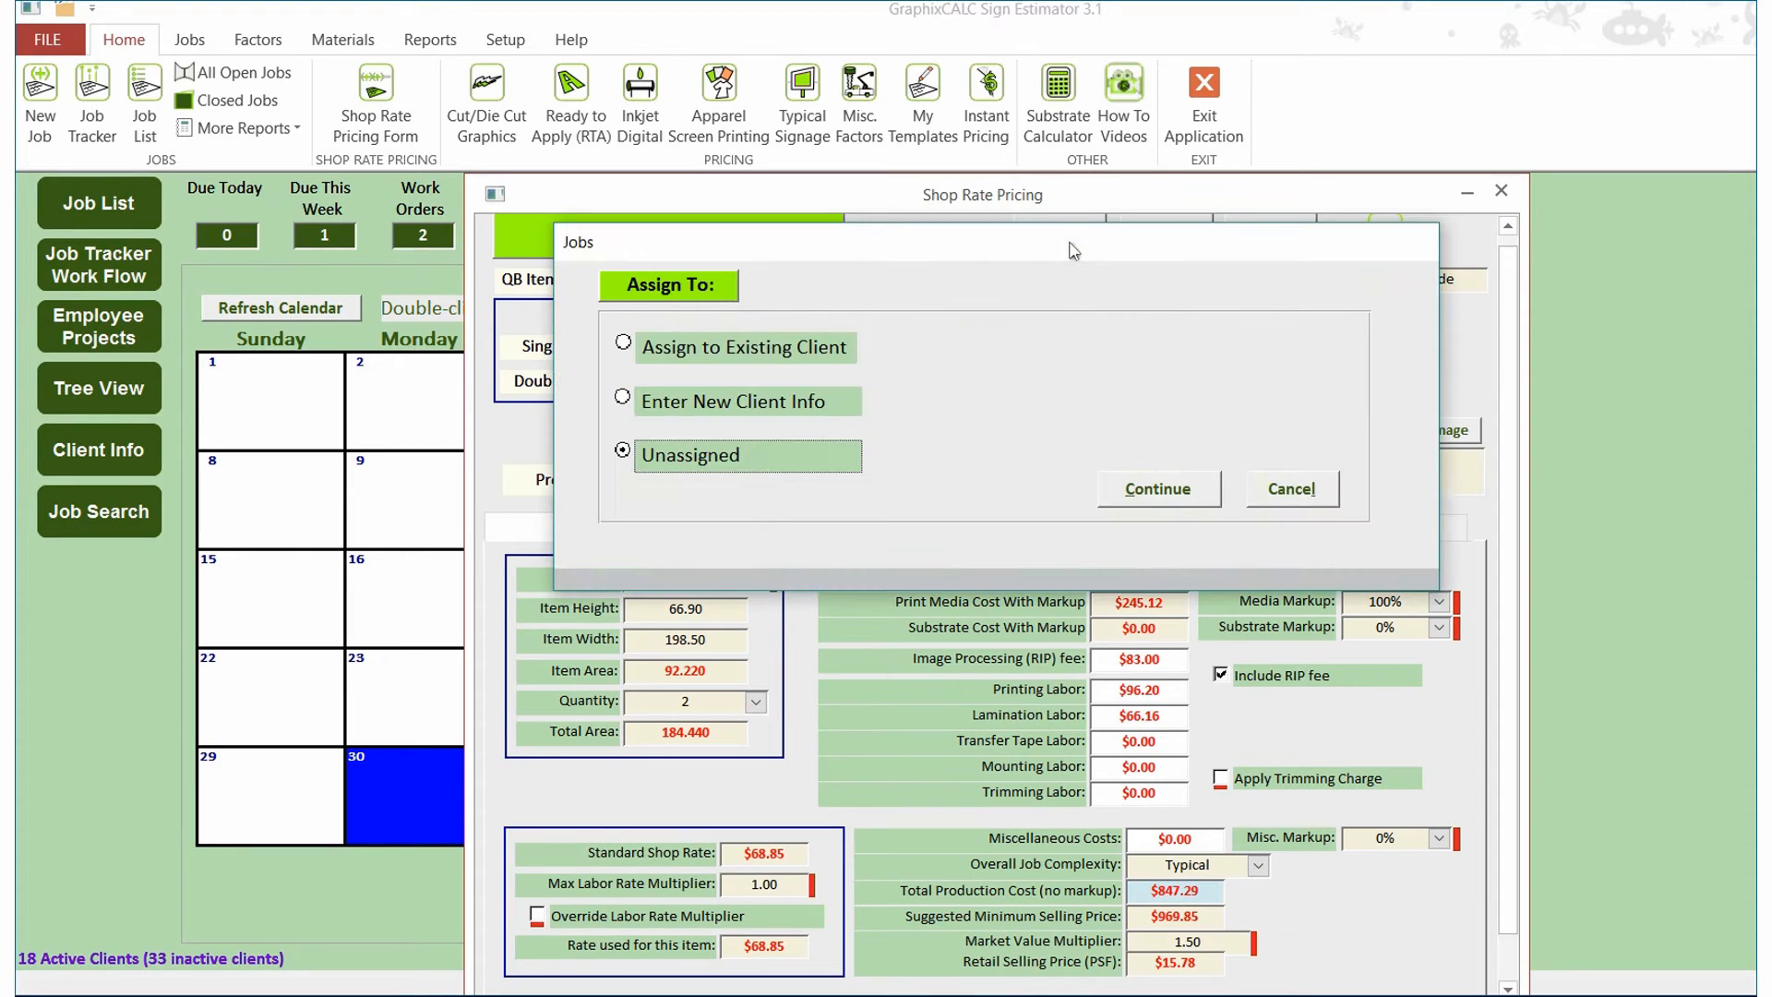
click(624, 399)
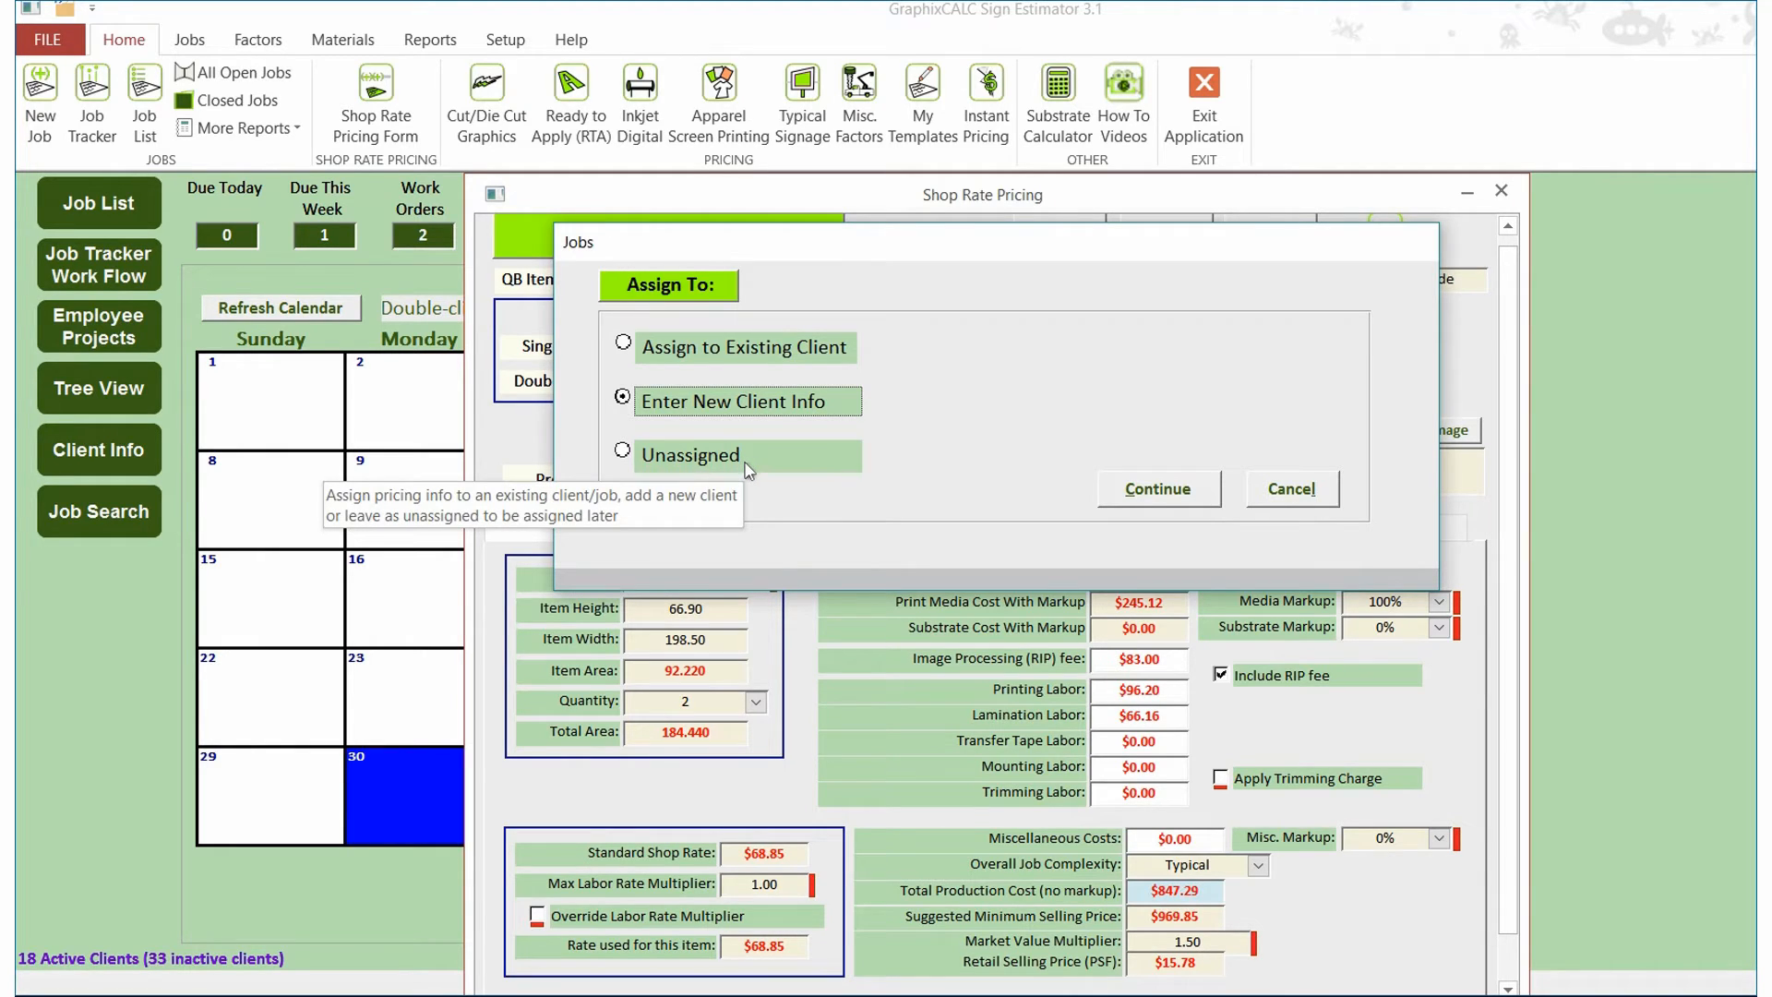
click(622, 344)
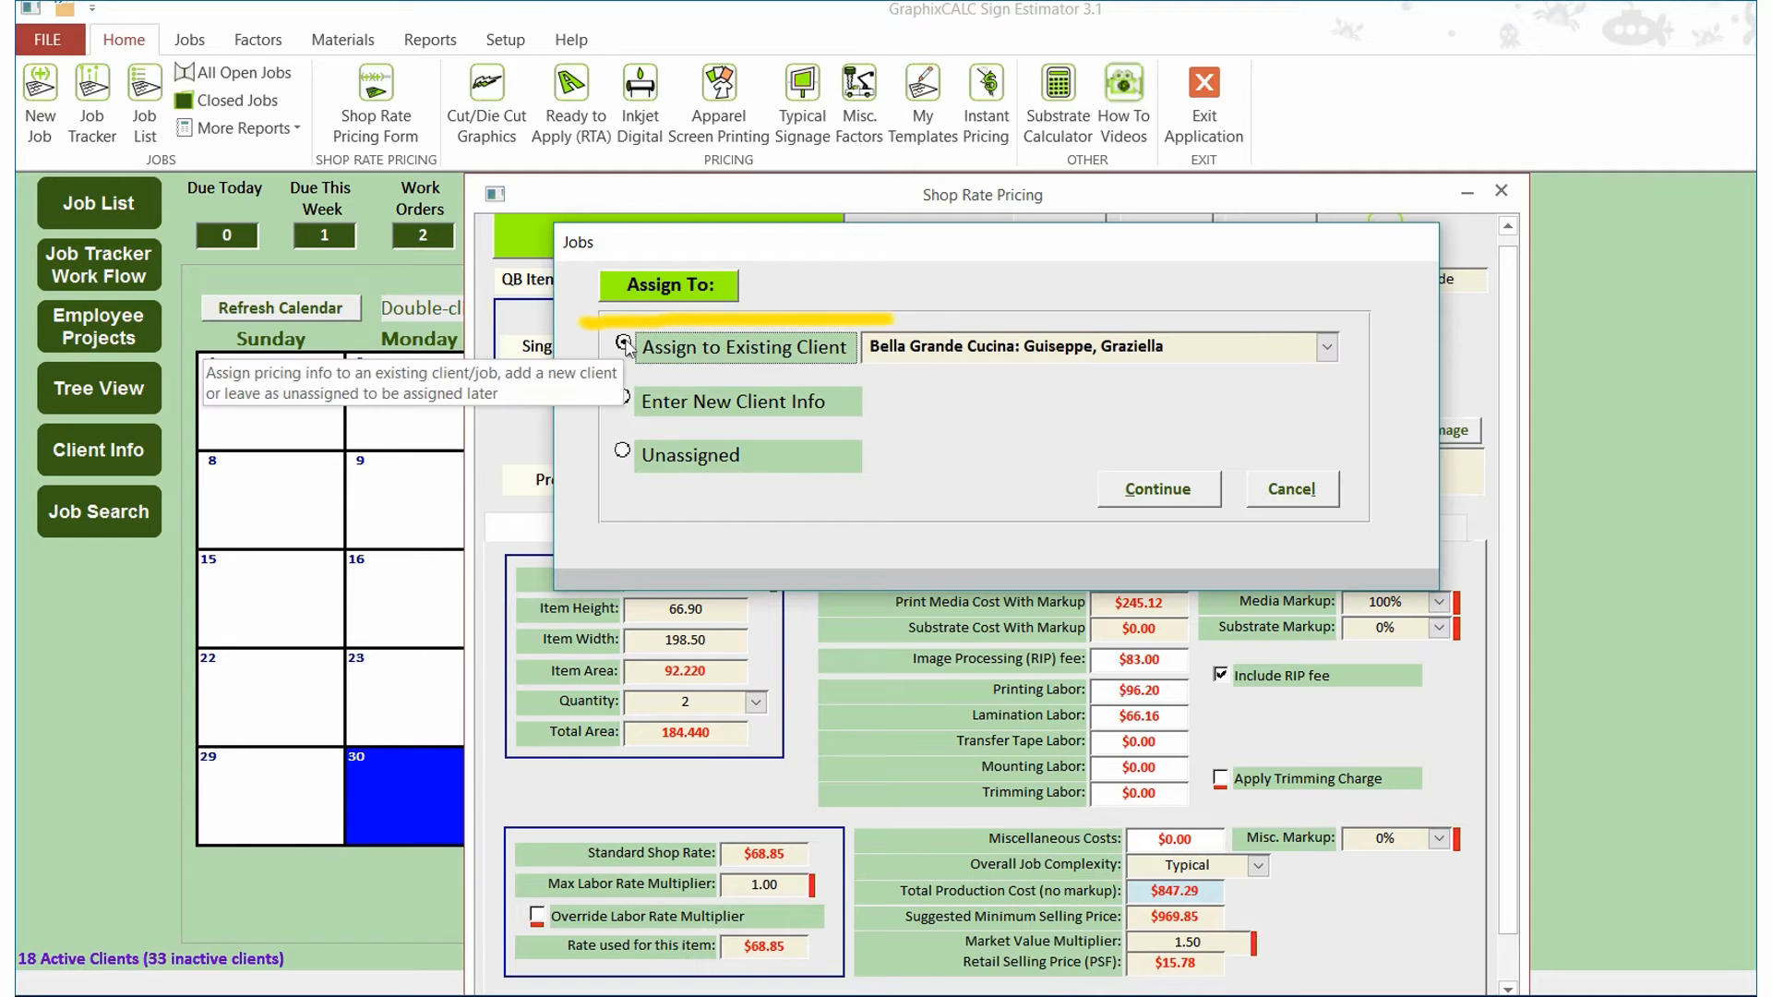
click(1327, 347)
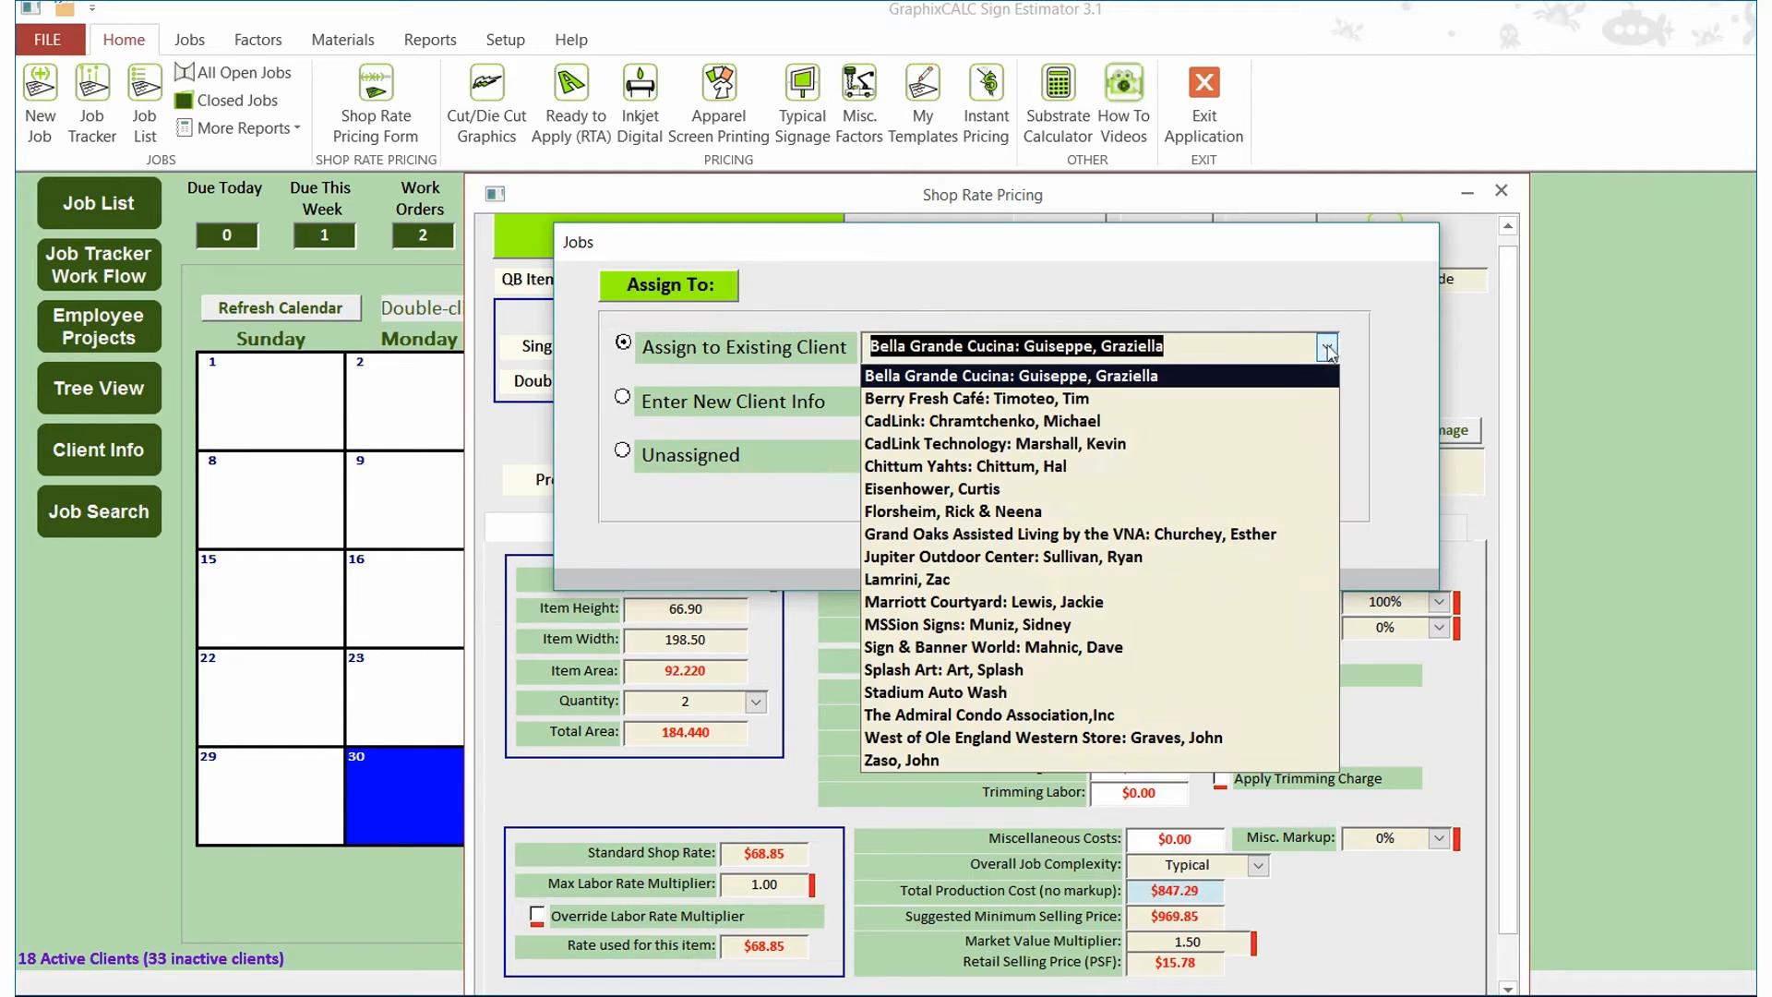
click(1105, 672)
click(1170, 494)
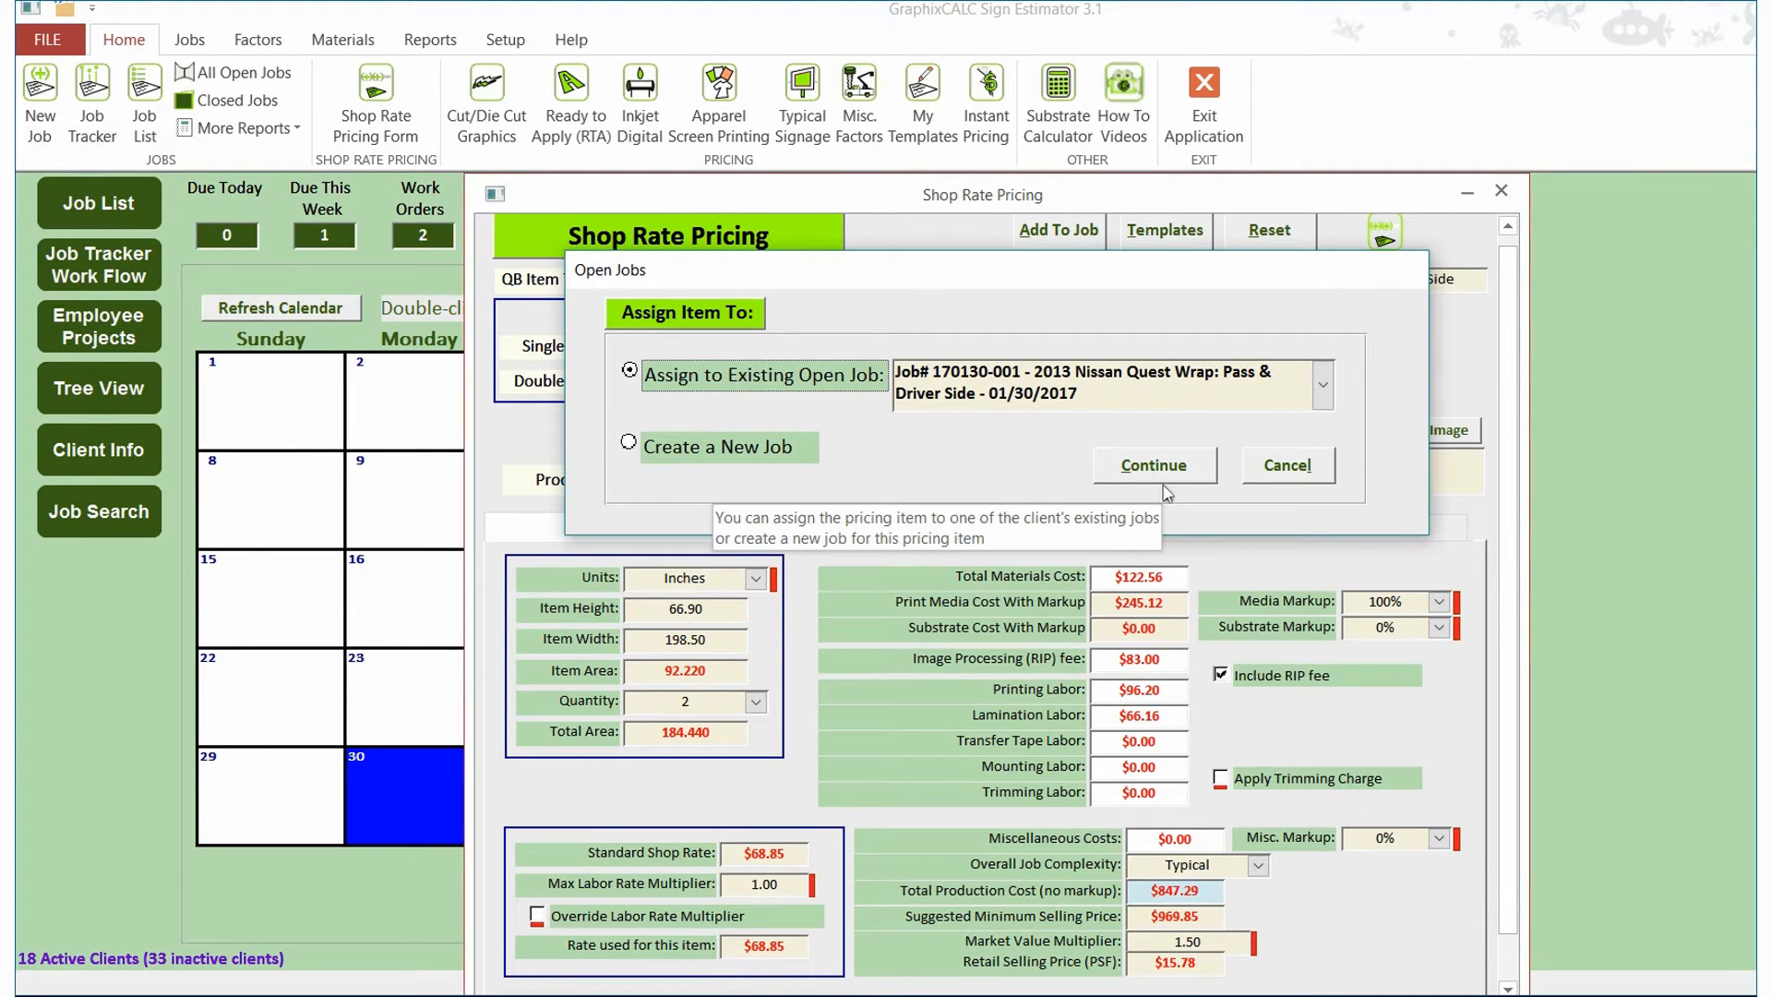
click(1172, 476)
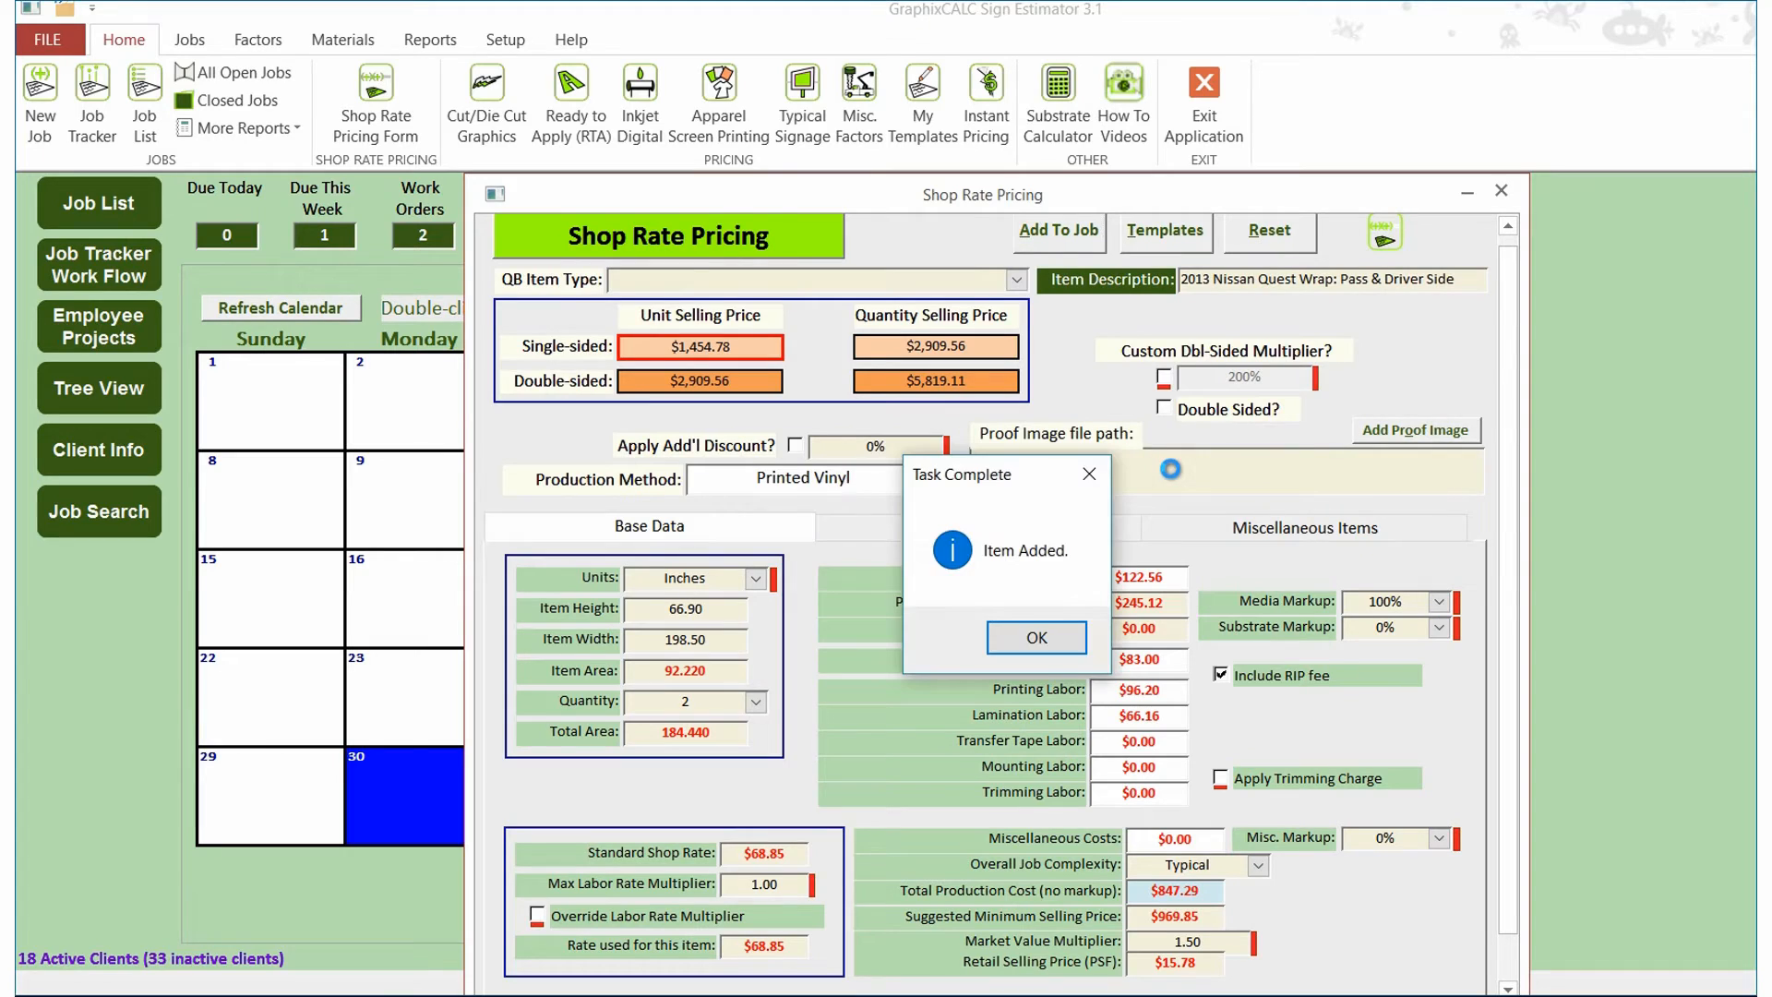
click(1056, 636)
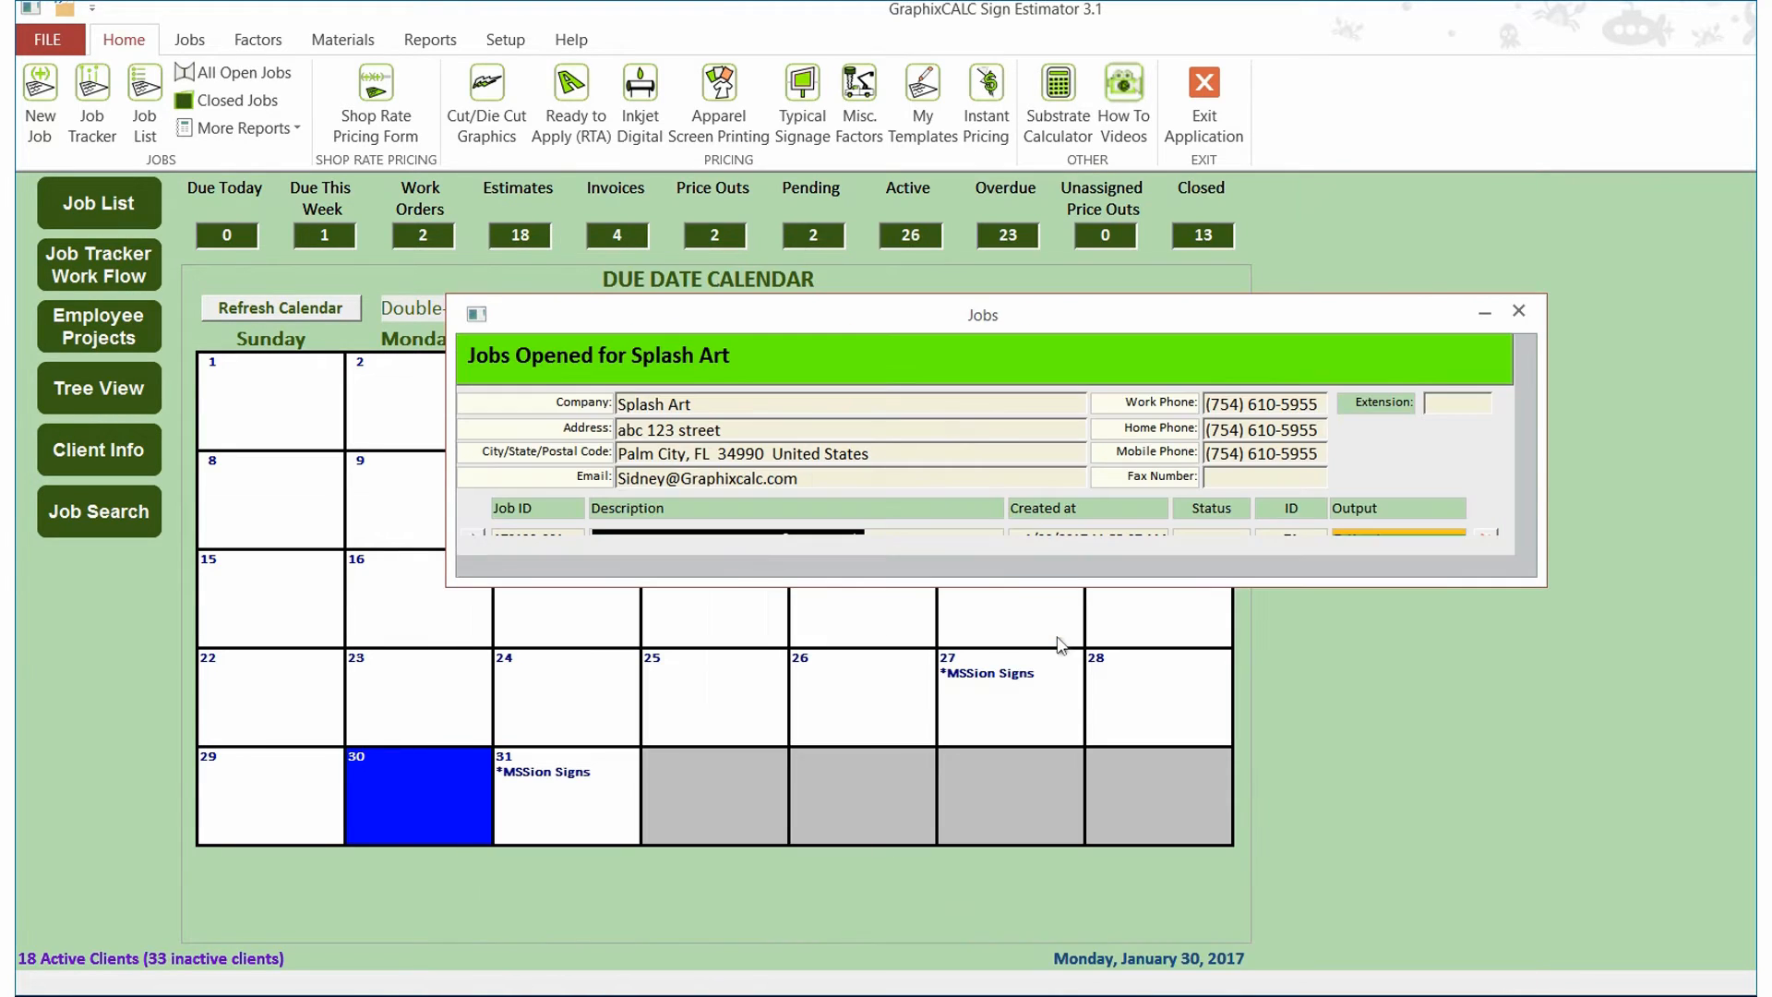
drag(1544, 583, 1603, 812)
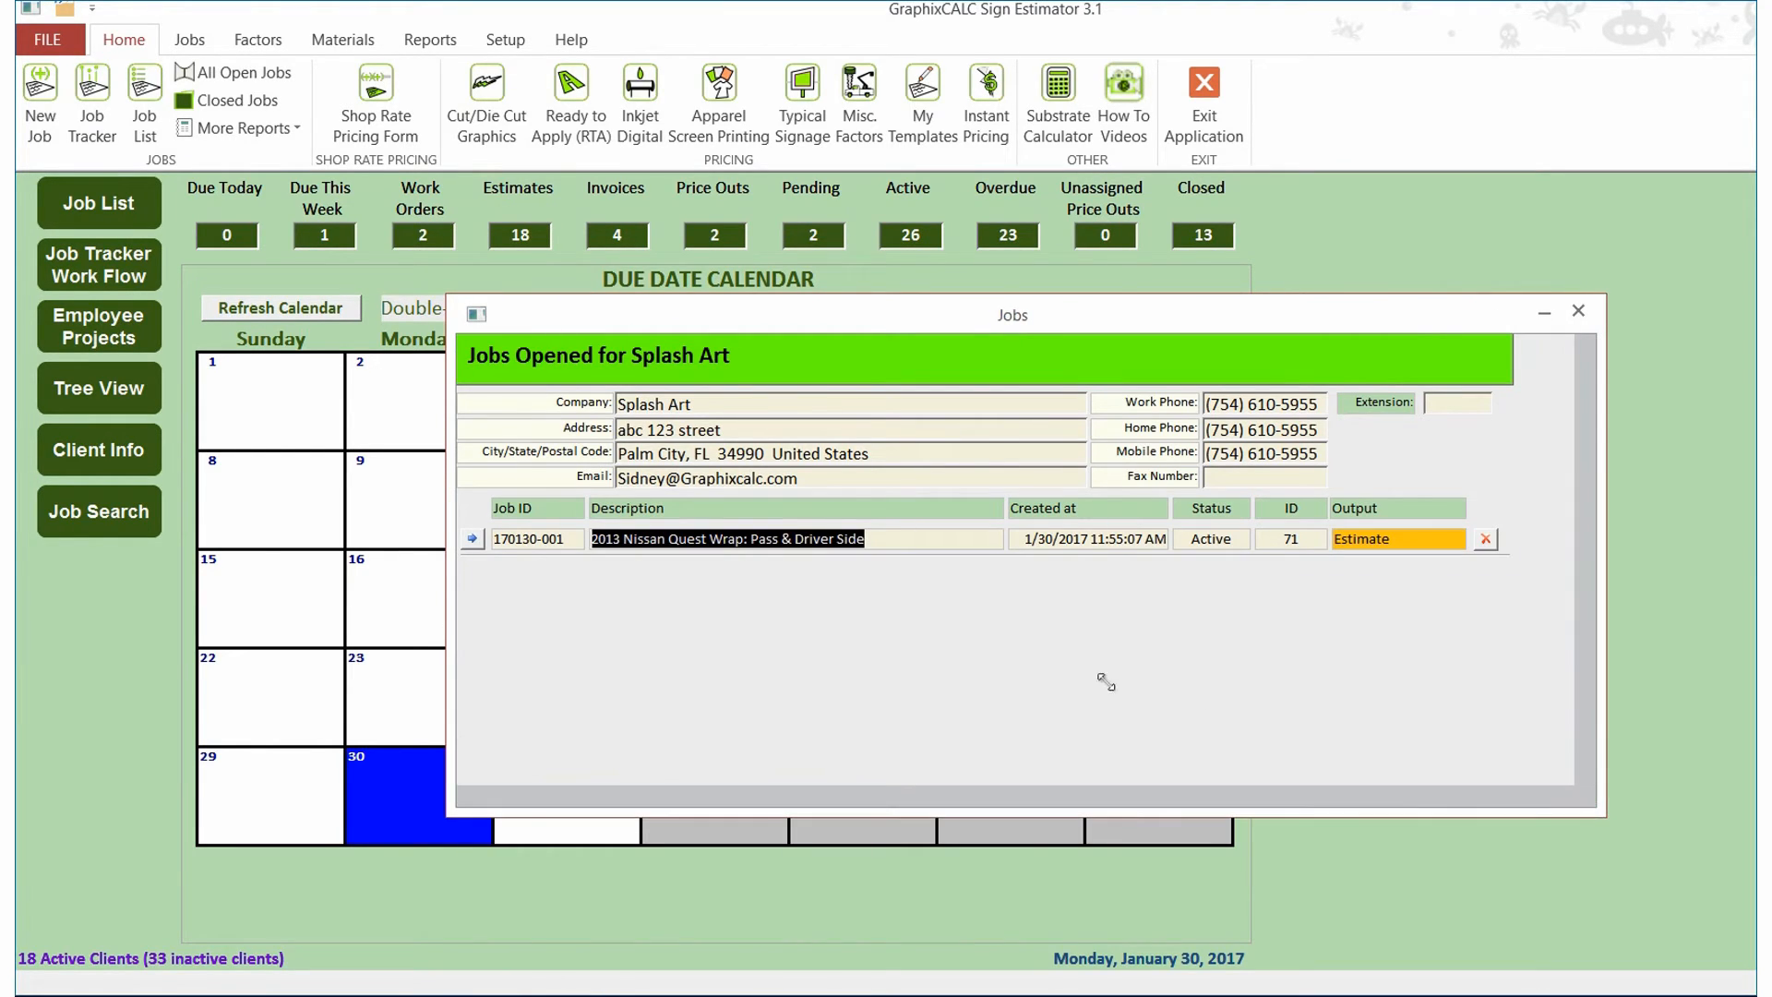
Step: Open the Splash Art job's item list and delete the four older items, IDs 257 to 260
click(473, 540)
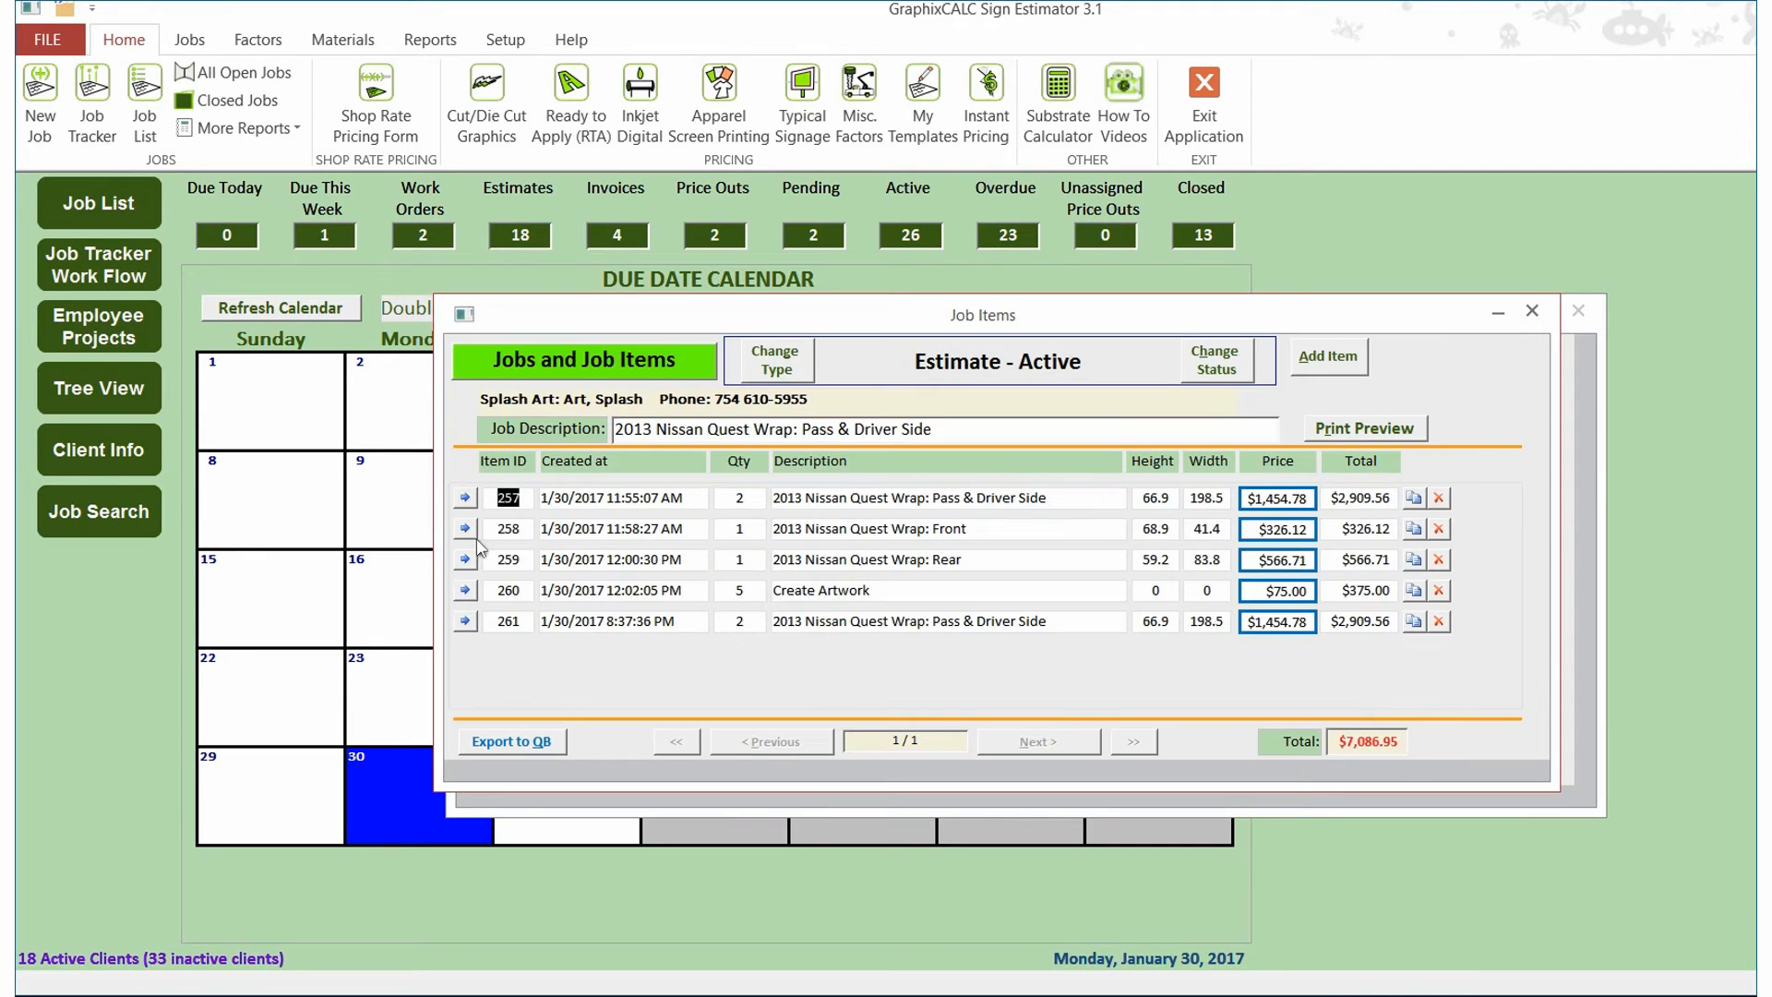
click(1438, 497)
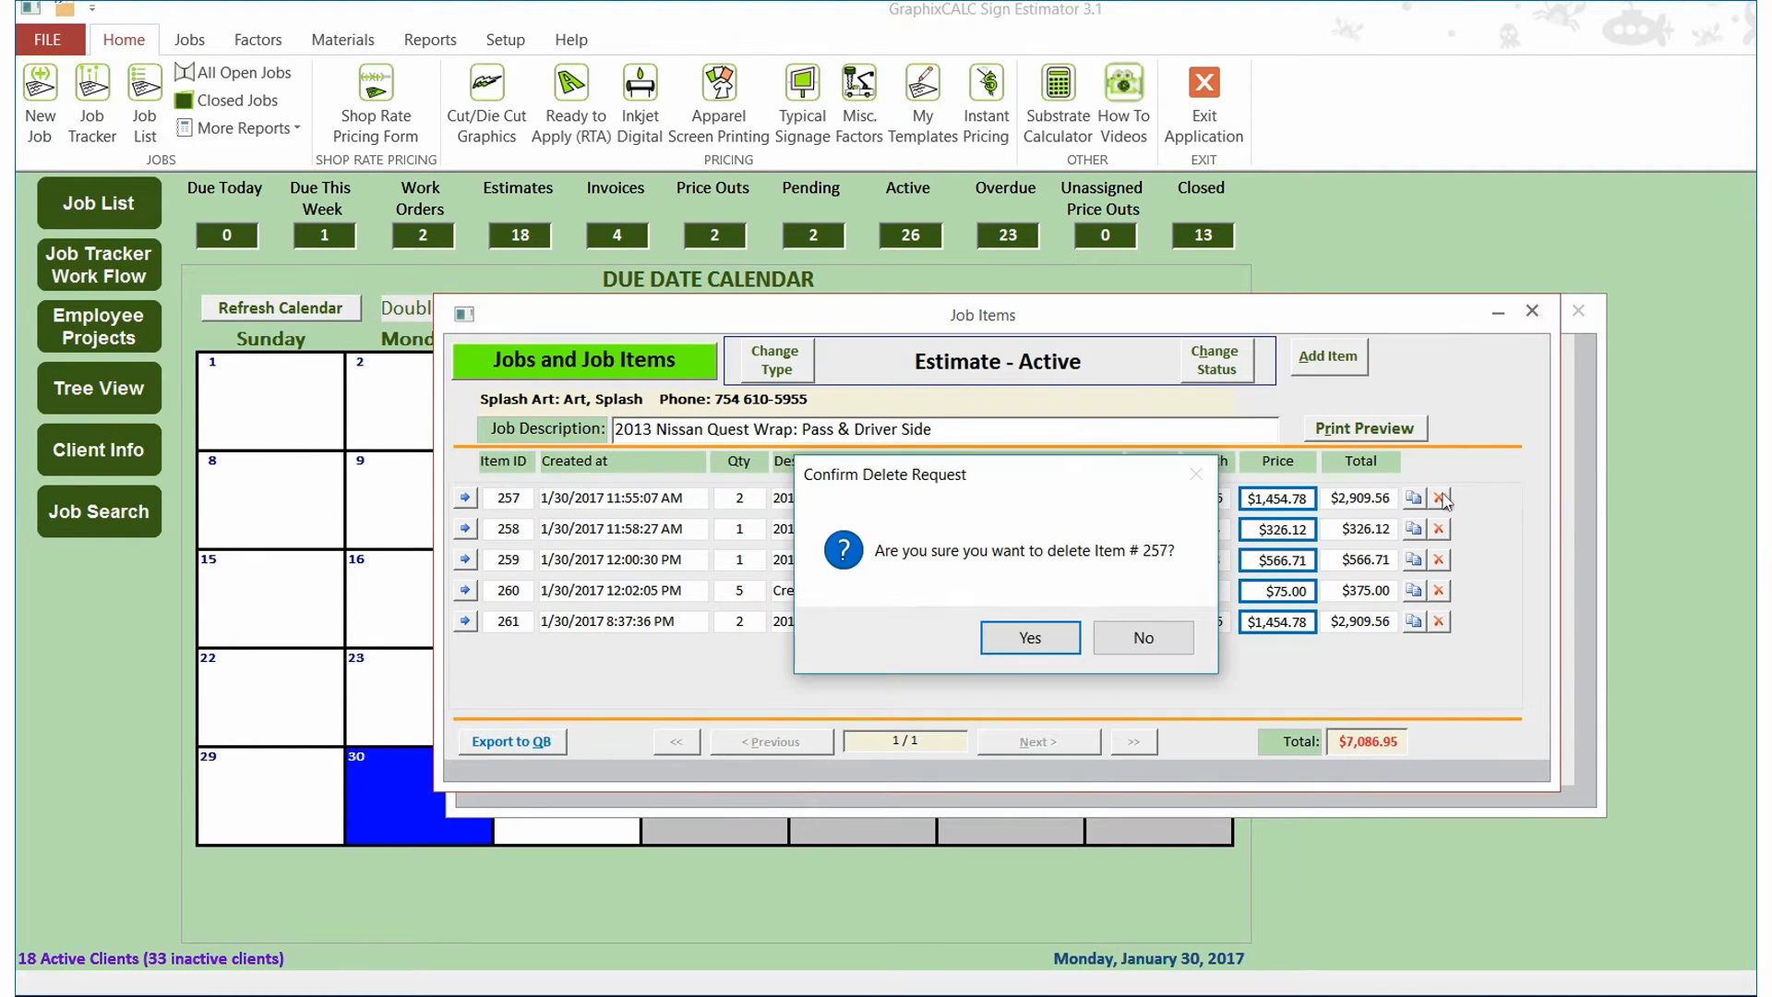
click(1030, 635)
click(1437, 497)
click(1030, 636)
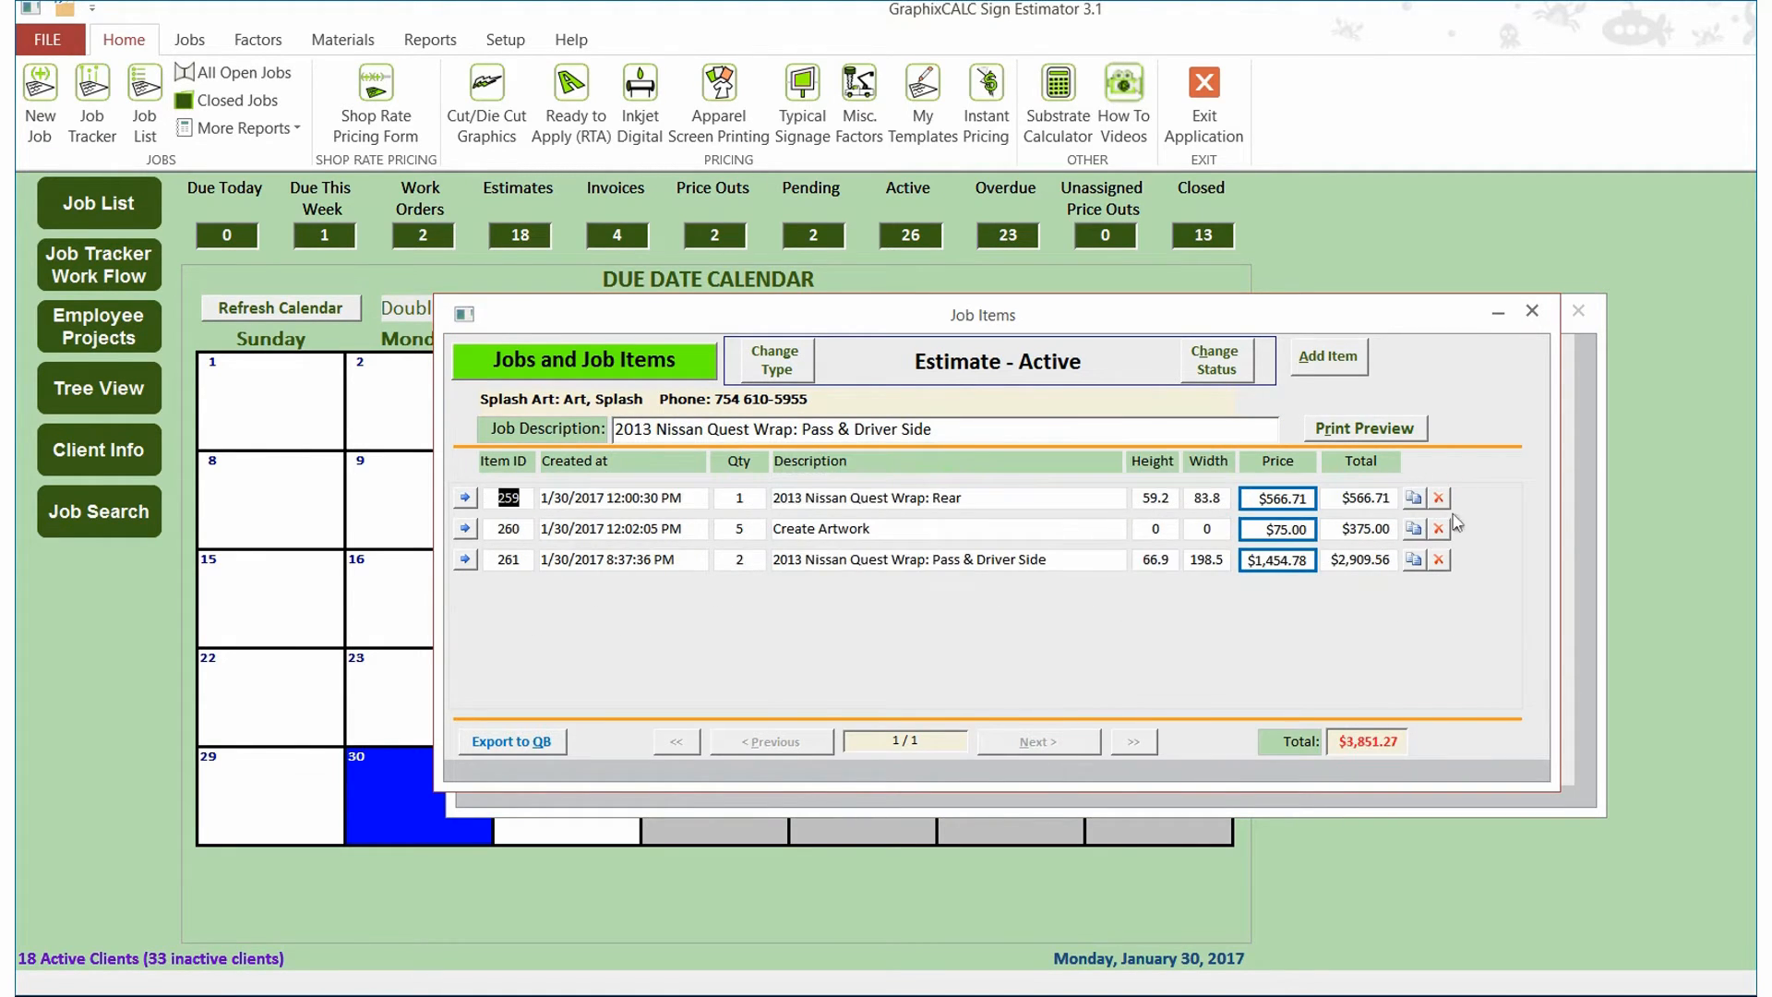
click(1438, 497)
click(1030, 637)
click(1437, 497)
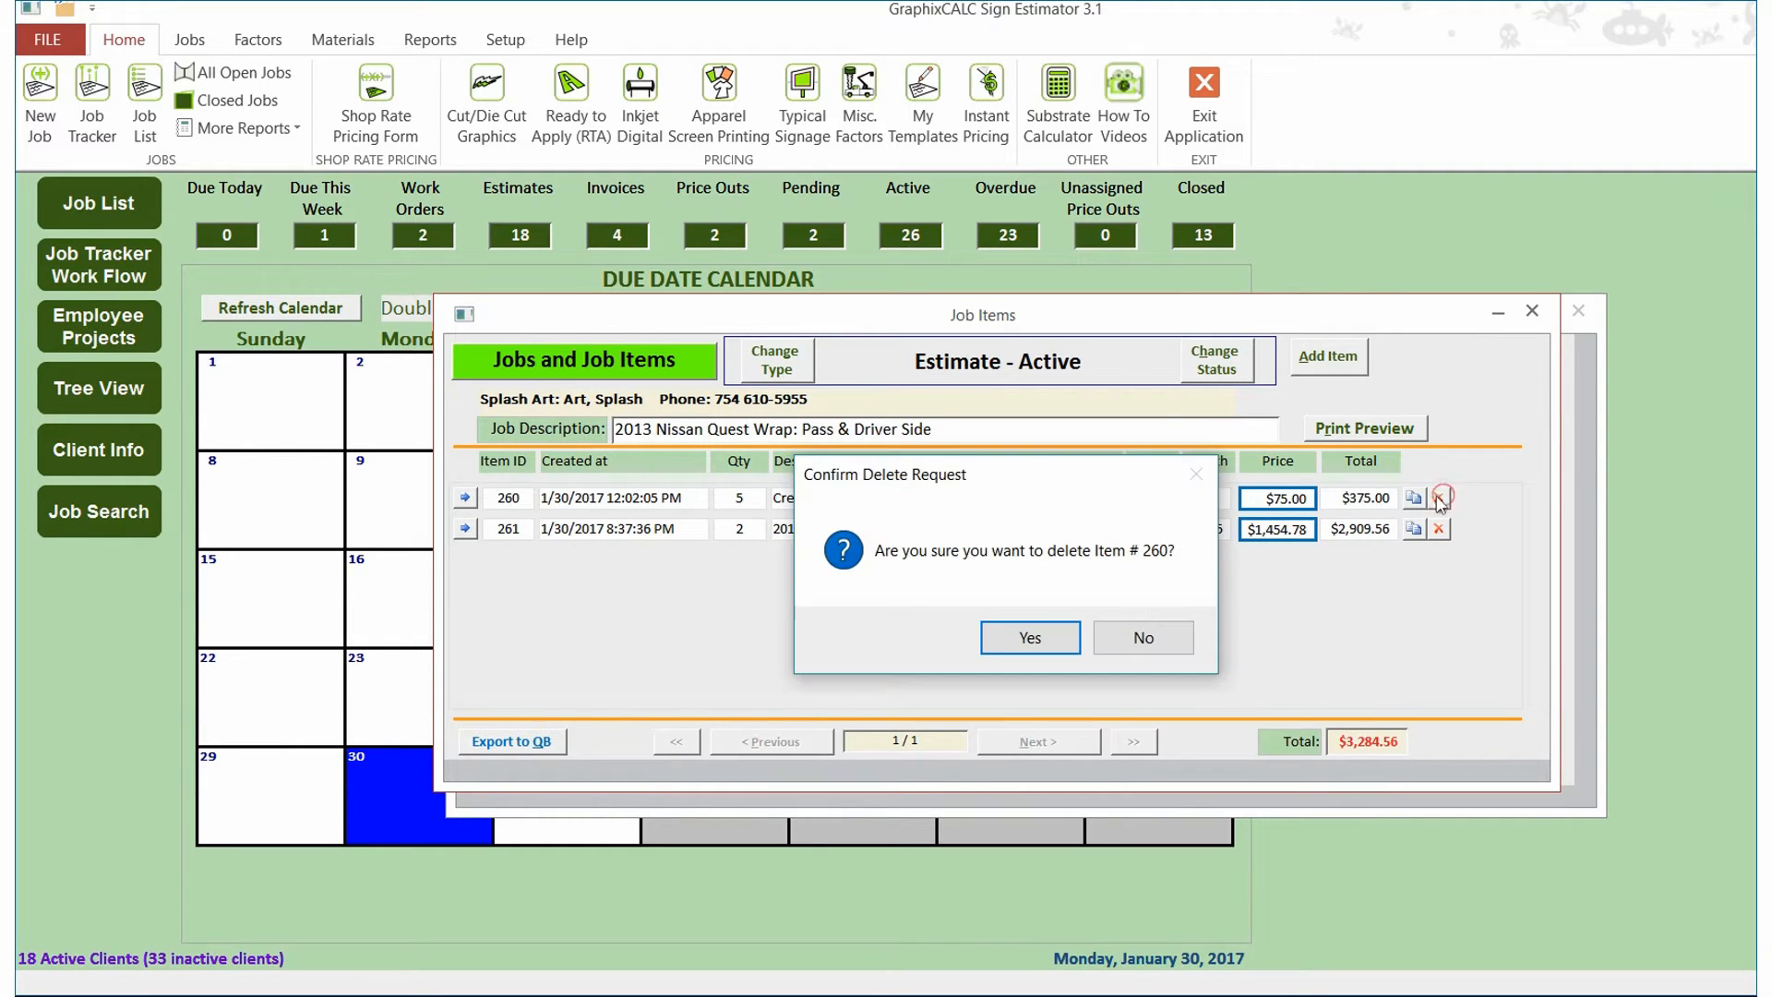
click(1053, 637)
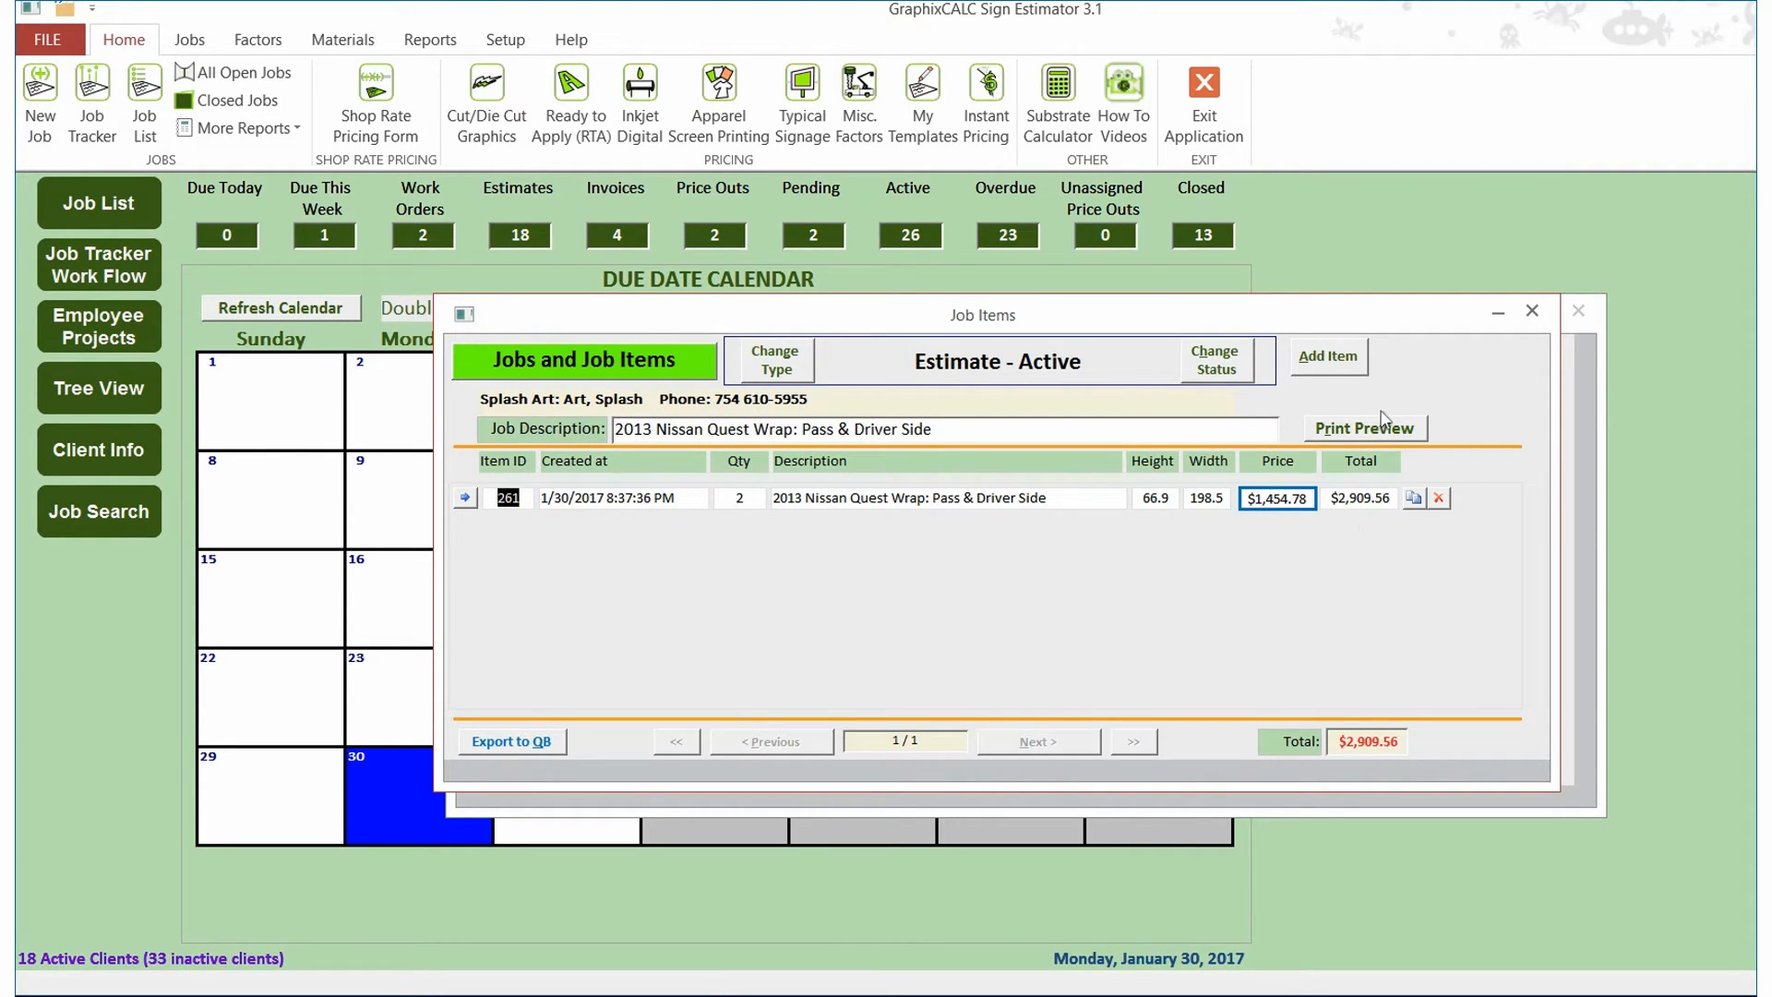
Step: Start adding another item of type Shop Rate Printed Vinyl to the job
click(1344, 361)
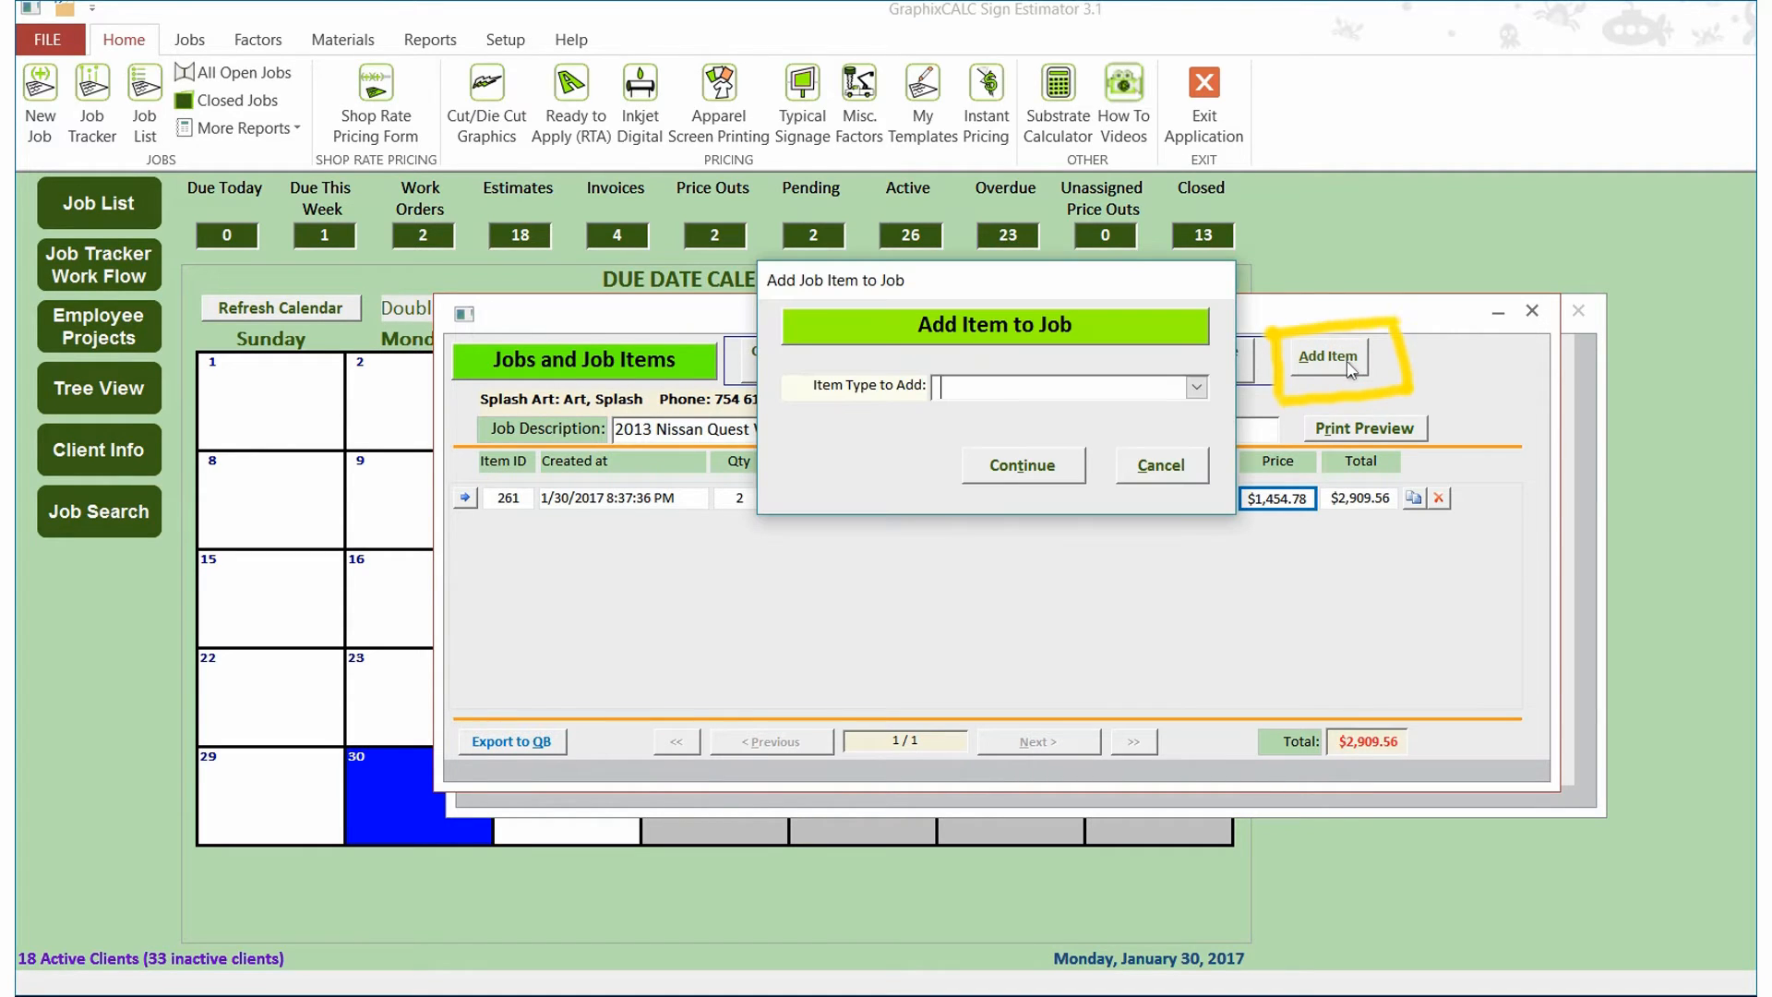
click(1196, 387)
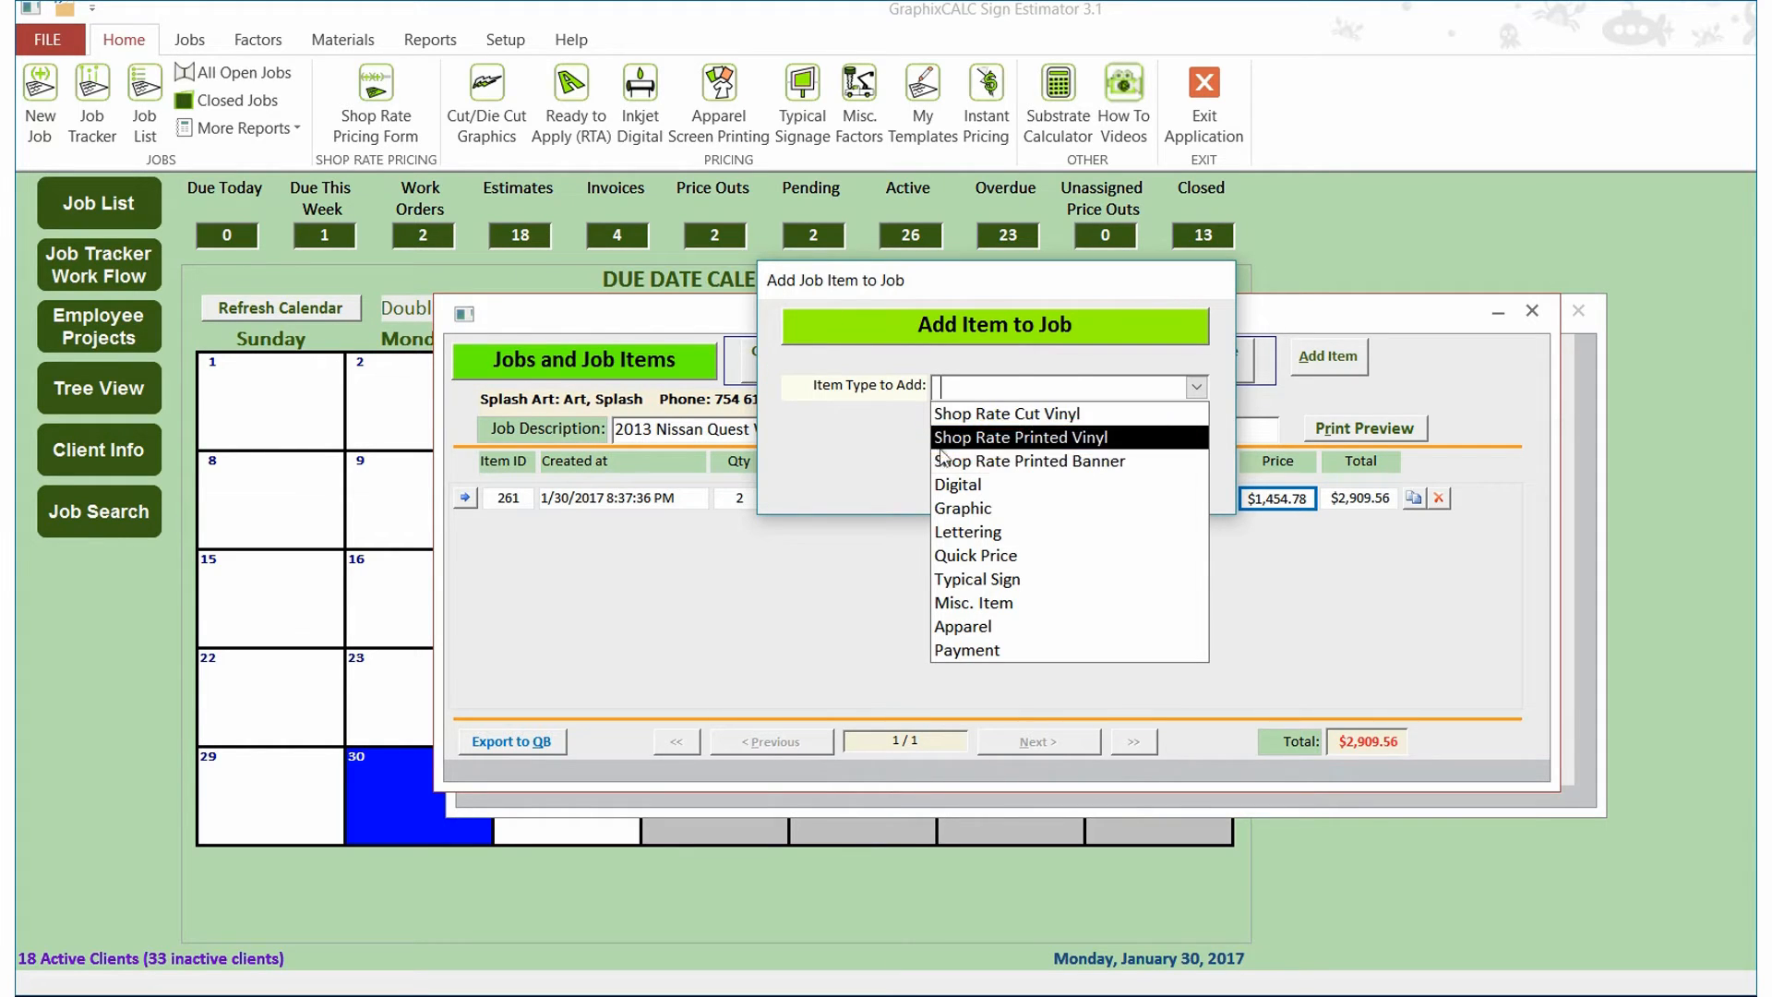
click(1100, 446)
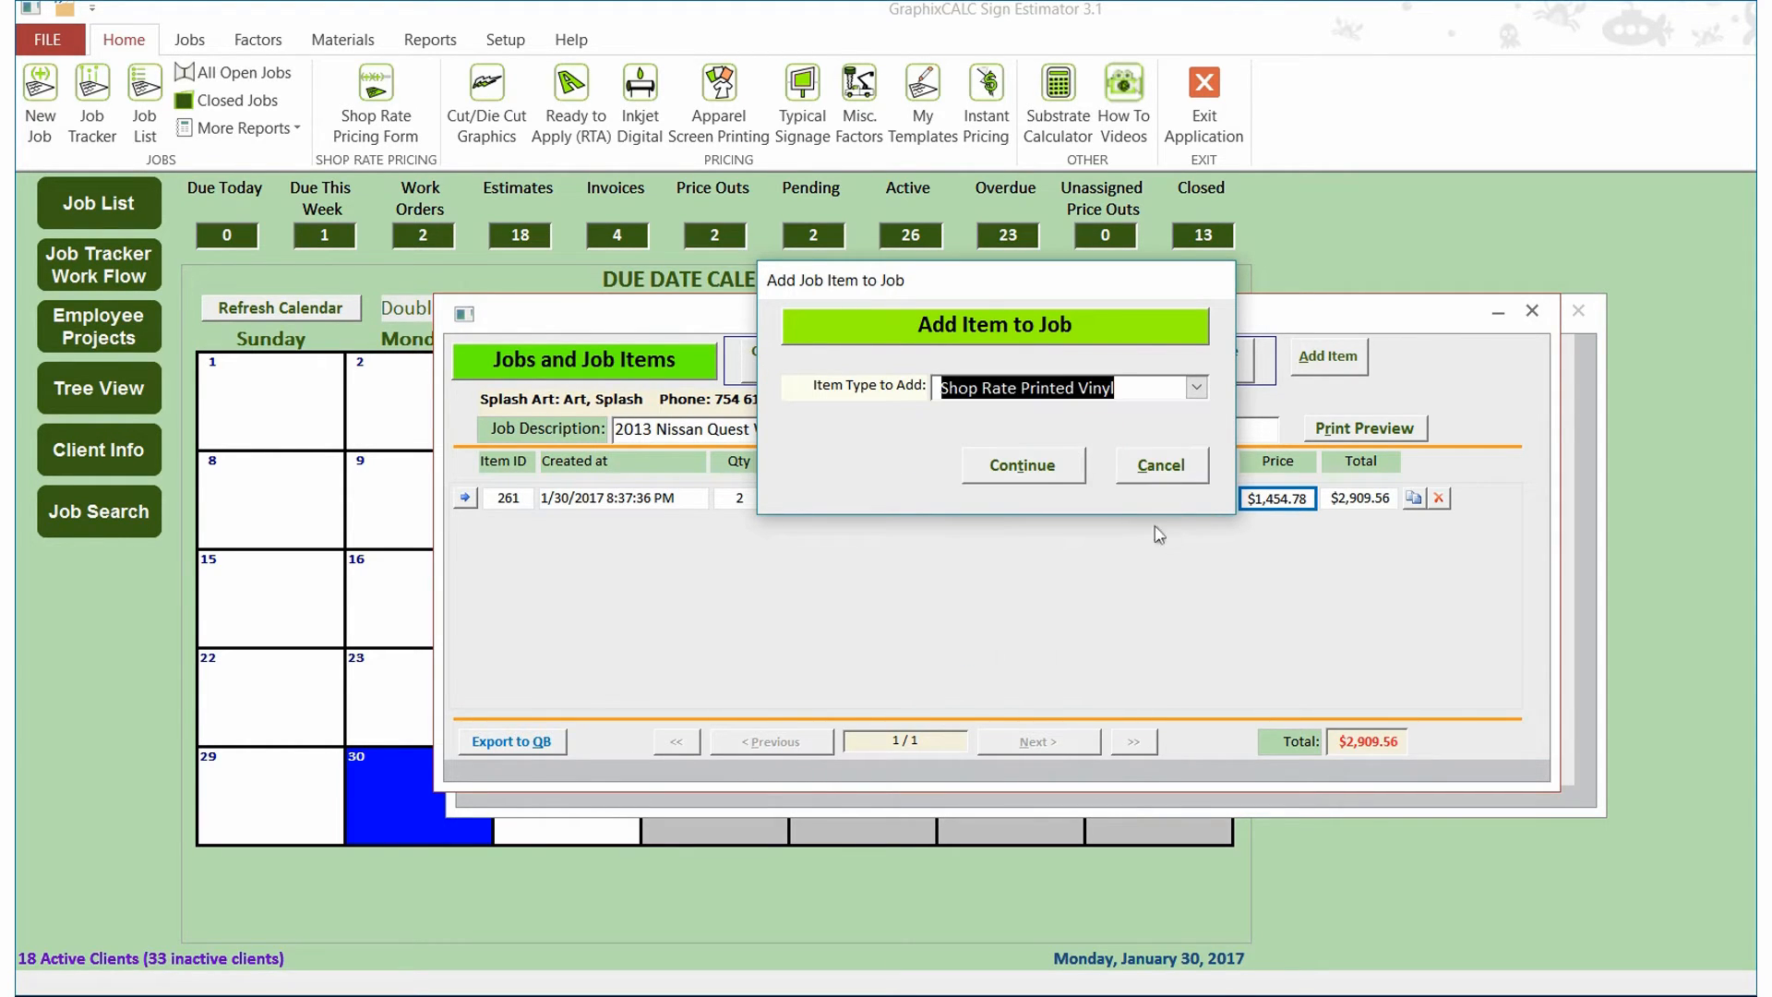
click(1059, 467)
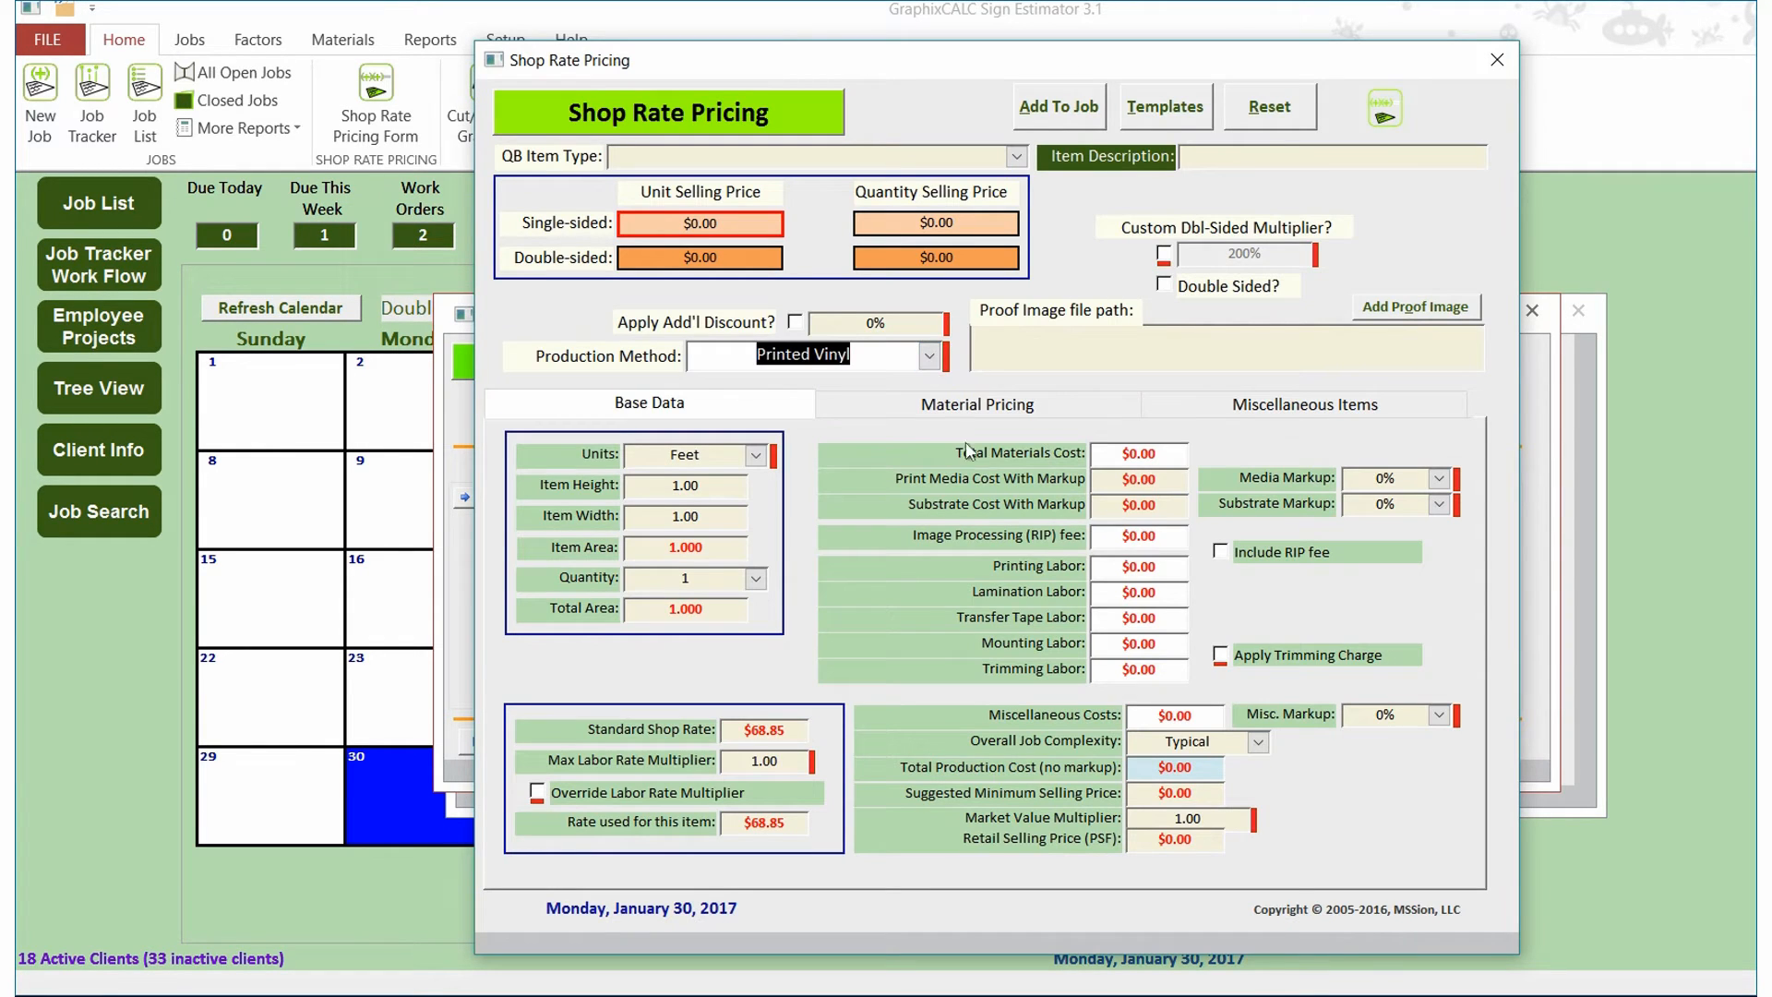
Step: Set the quantities of the unused miscellaneous sign elements to 0 for the new item
click(1273, 410)
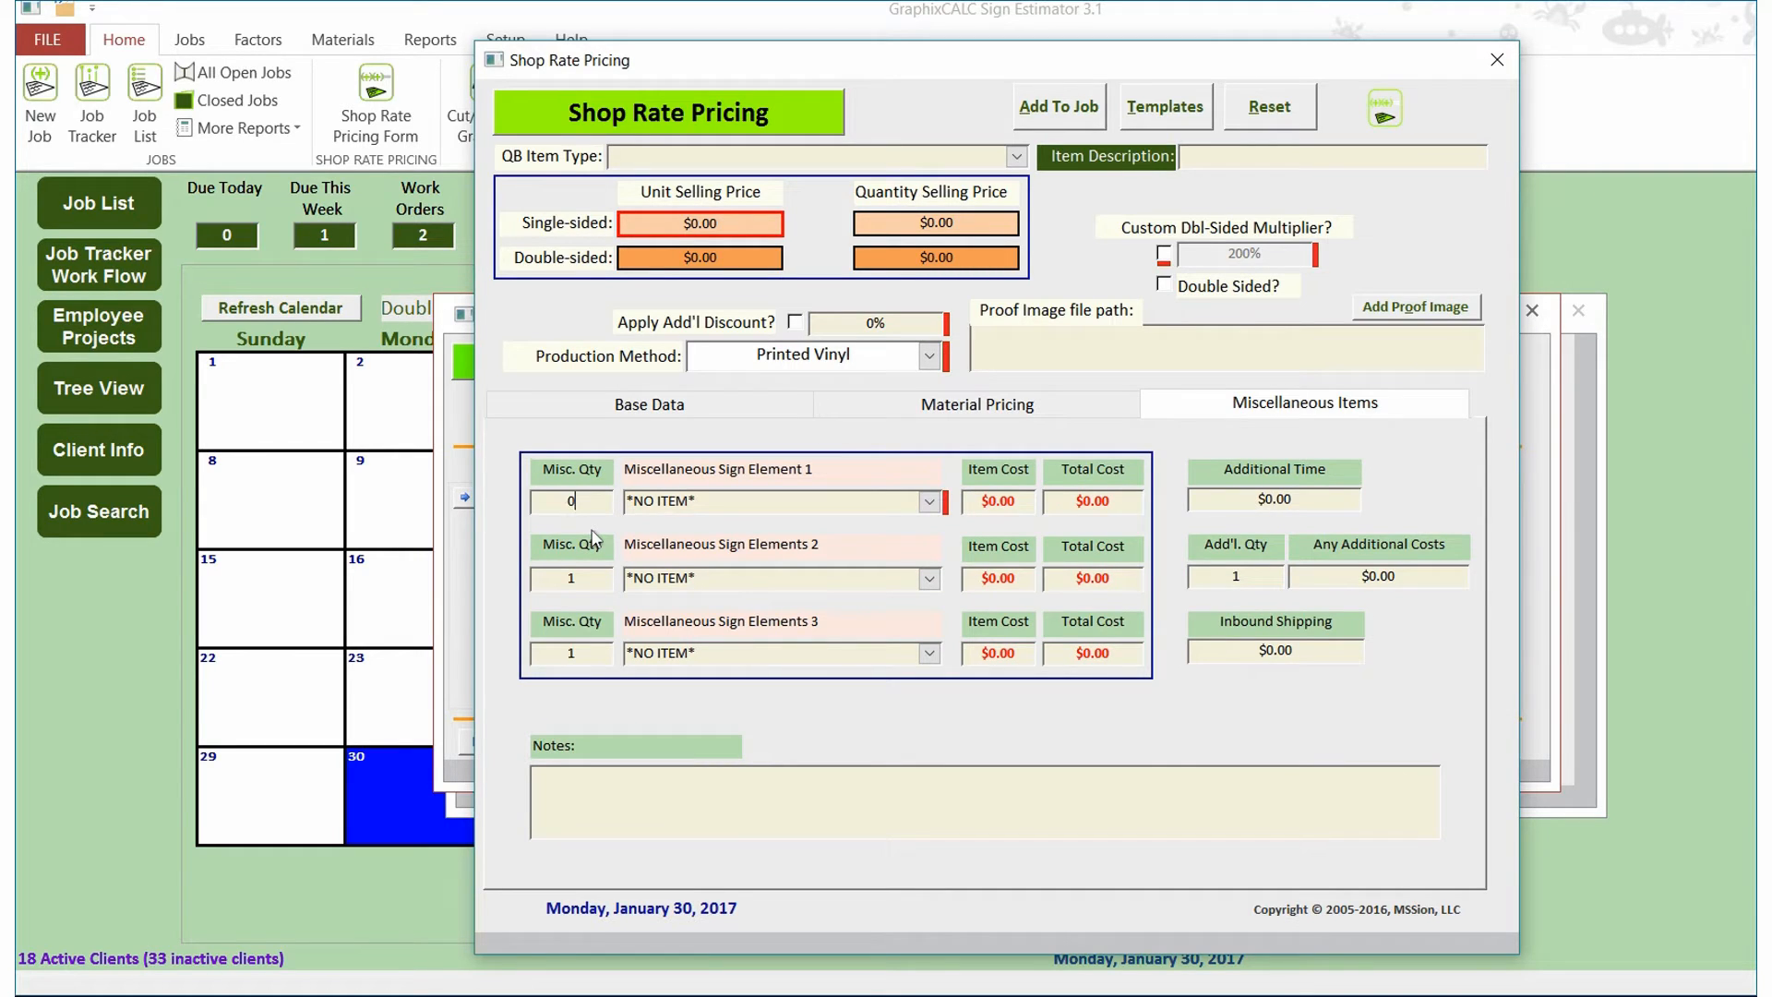
text(0)
key(Tab)
key(Tab)
key(Tab)
key(Tab)
text(0)
key(Tab)
Step: Set the measurement units in the new item's base data to Inches
click(763, 406)
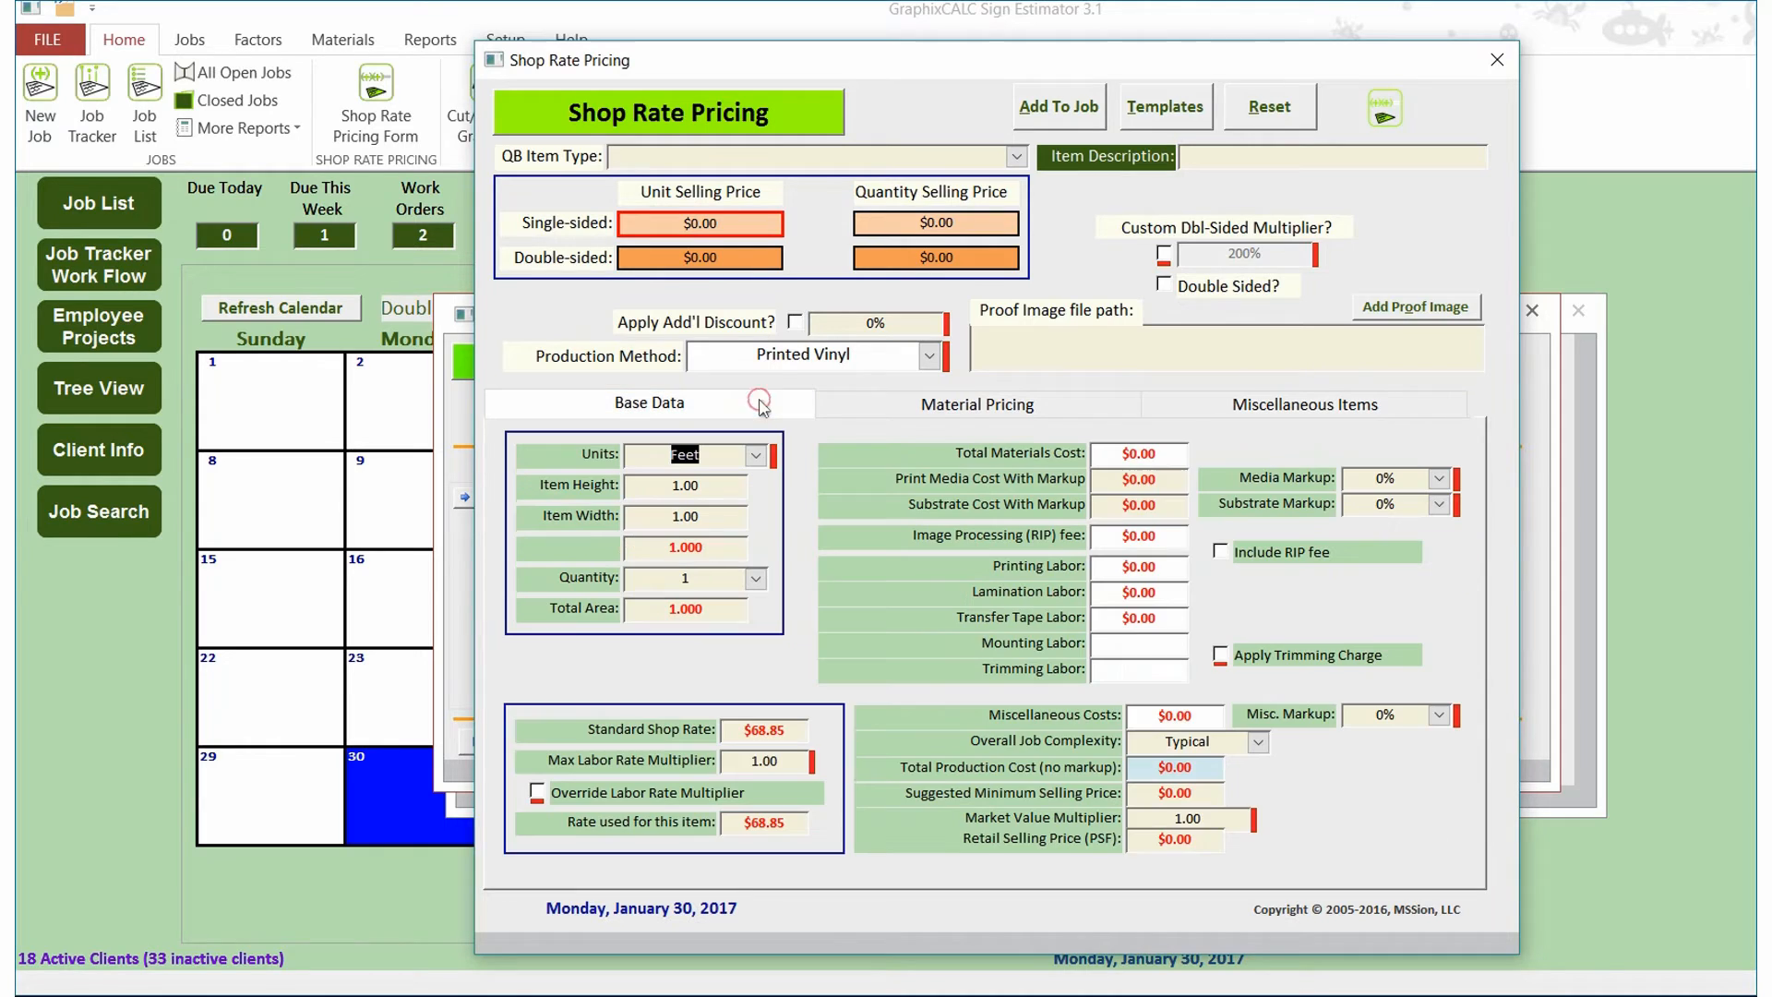
click(756, 455)
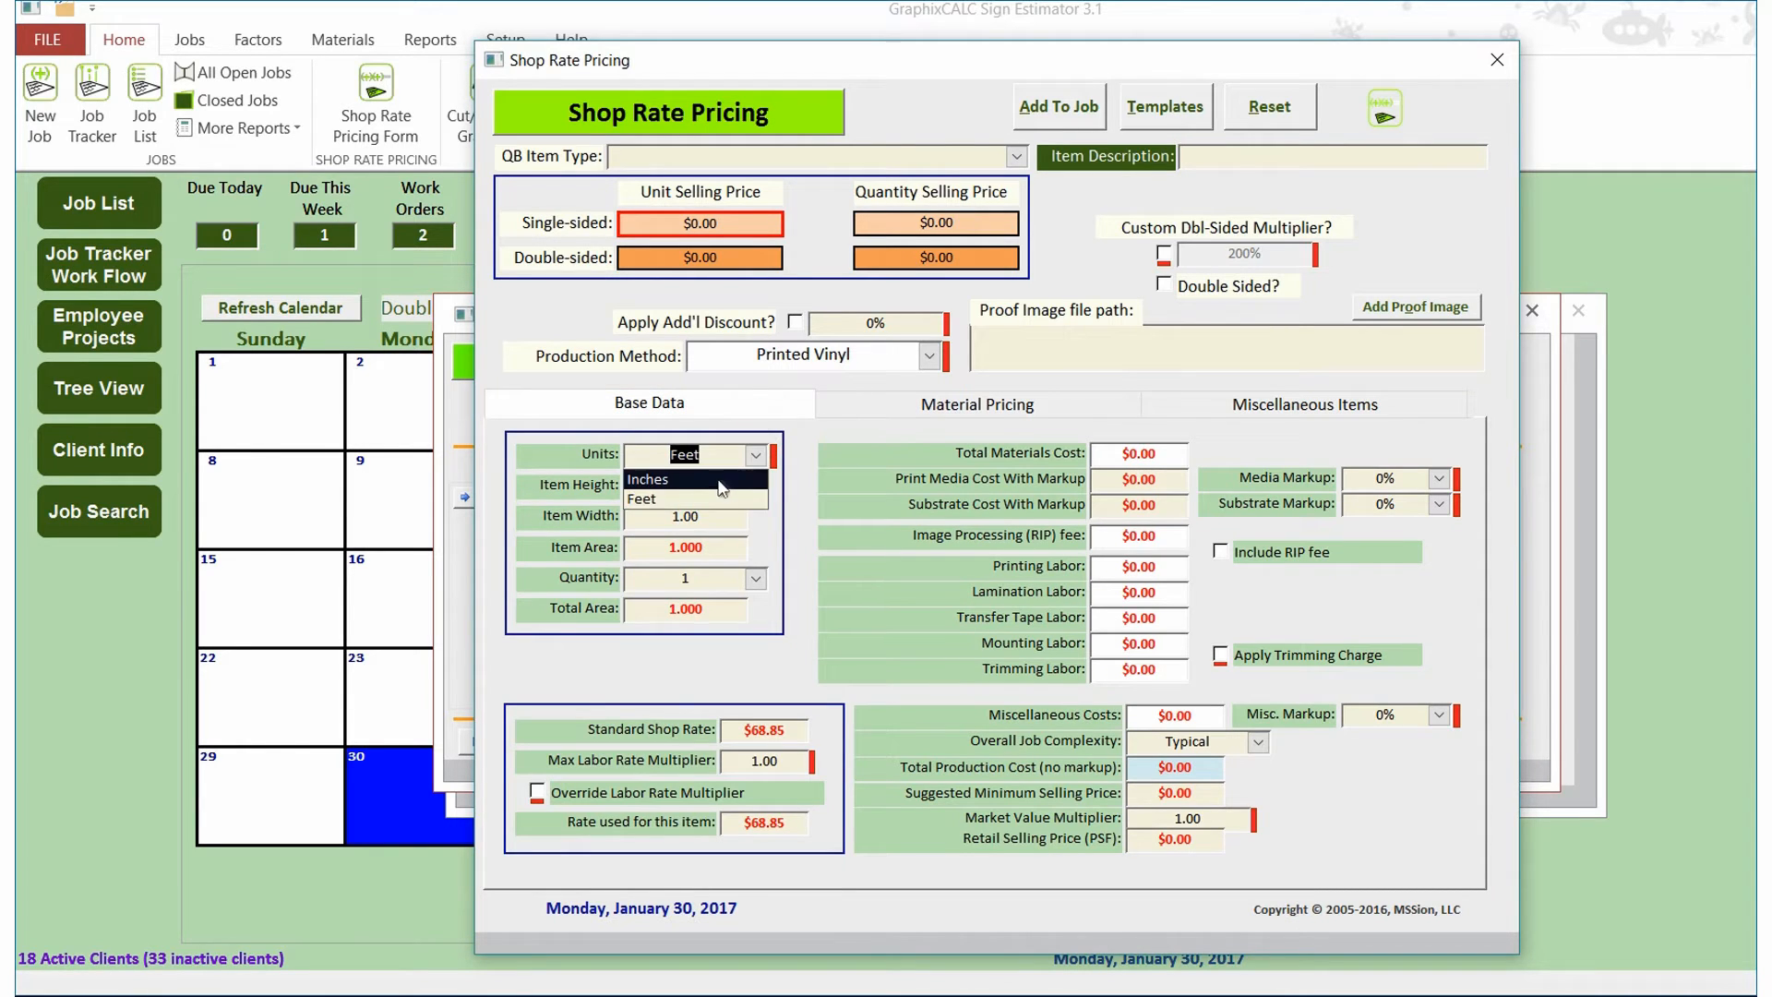
click(722, 487)
Step: Enter the item description "2013 Nissan Quest Wrap: Rear", adapting the text of the side wrap's description
click(1272, 160)
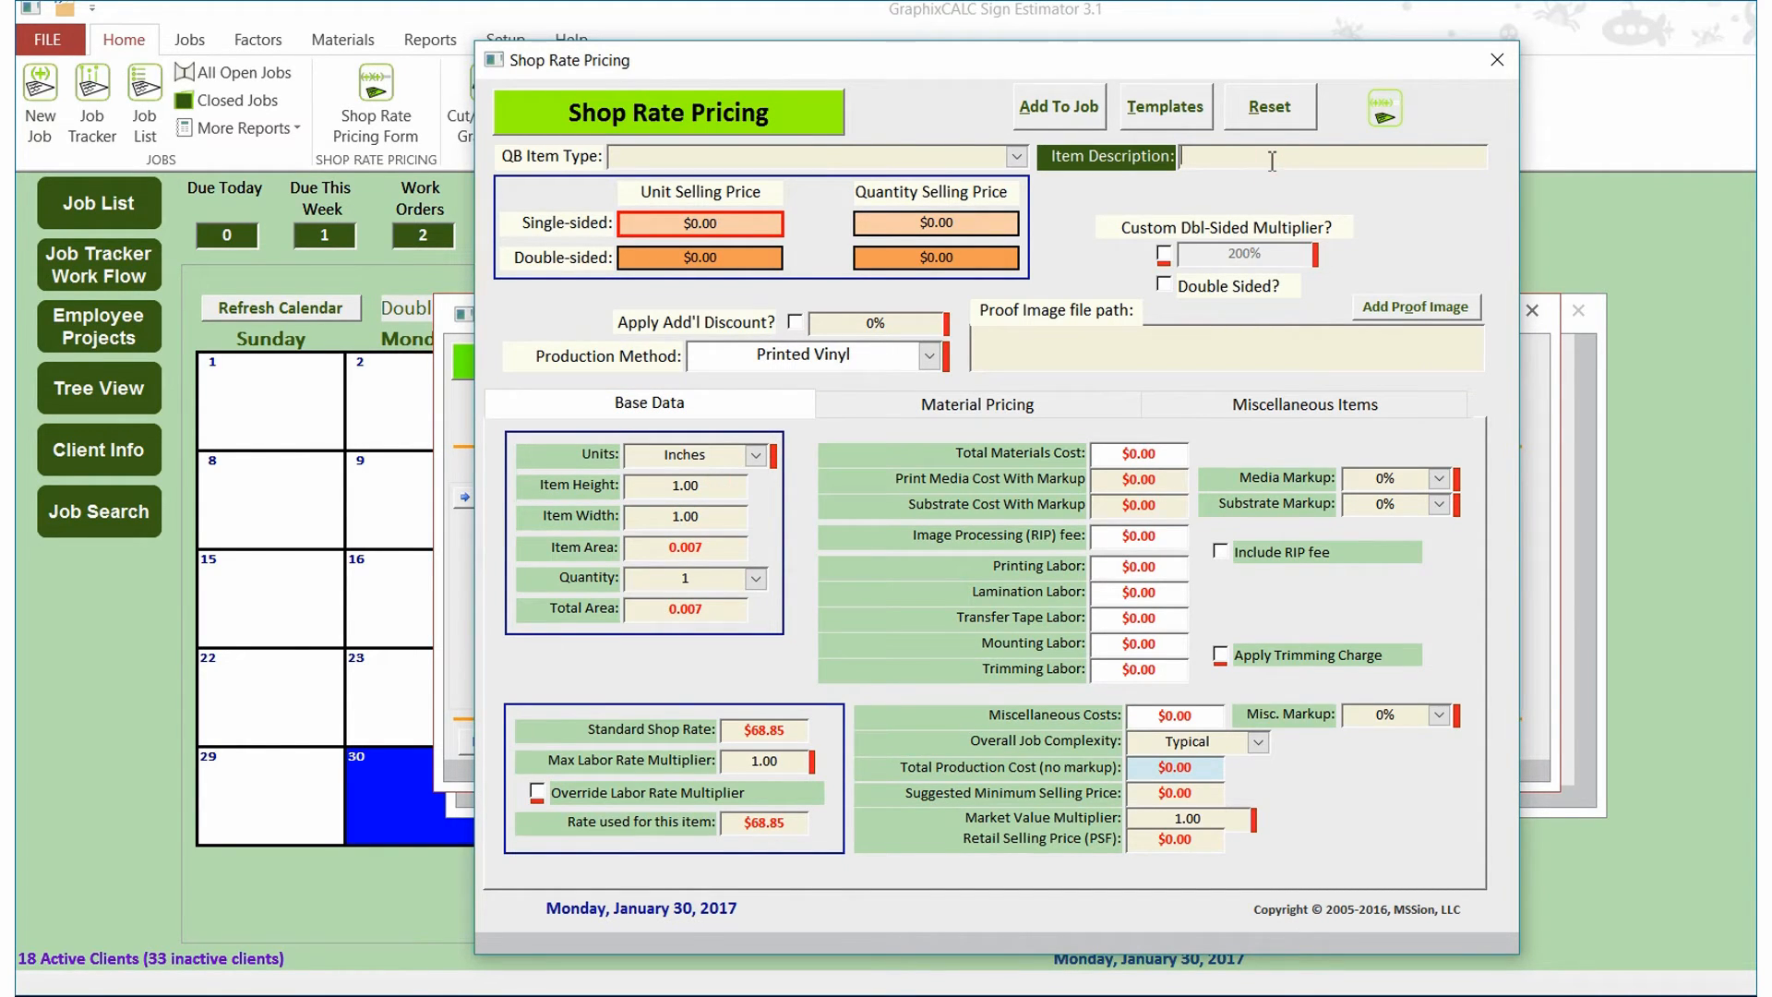
text(2013 Nissan Quest Wrap: Pass & Driver Side)
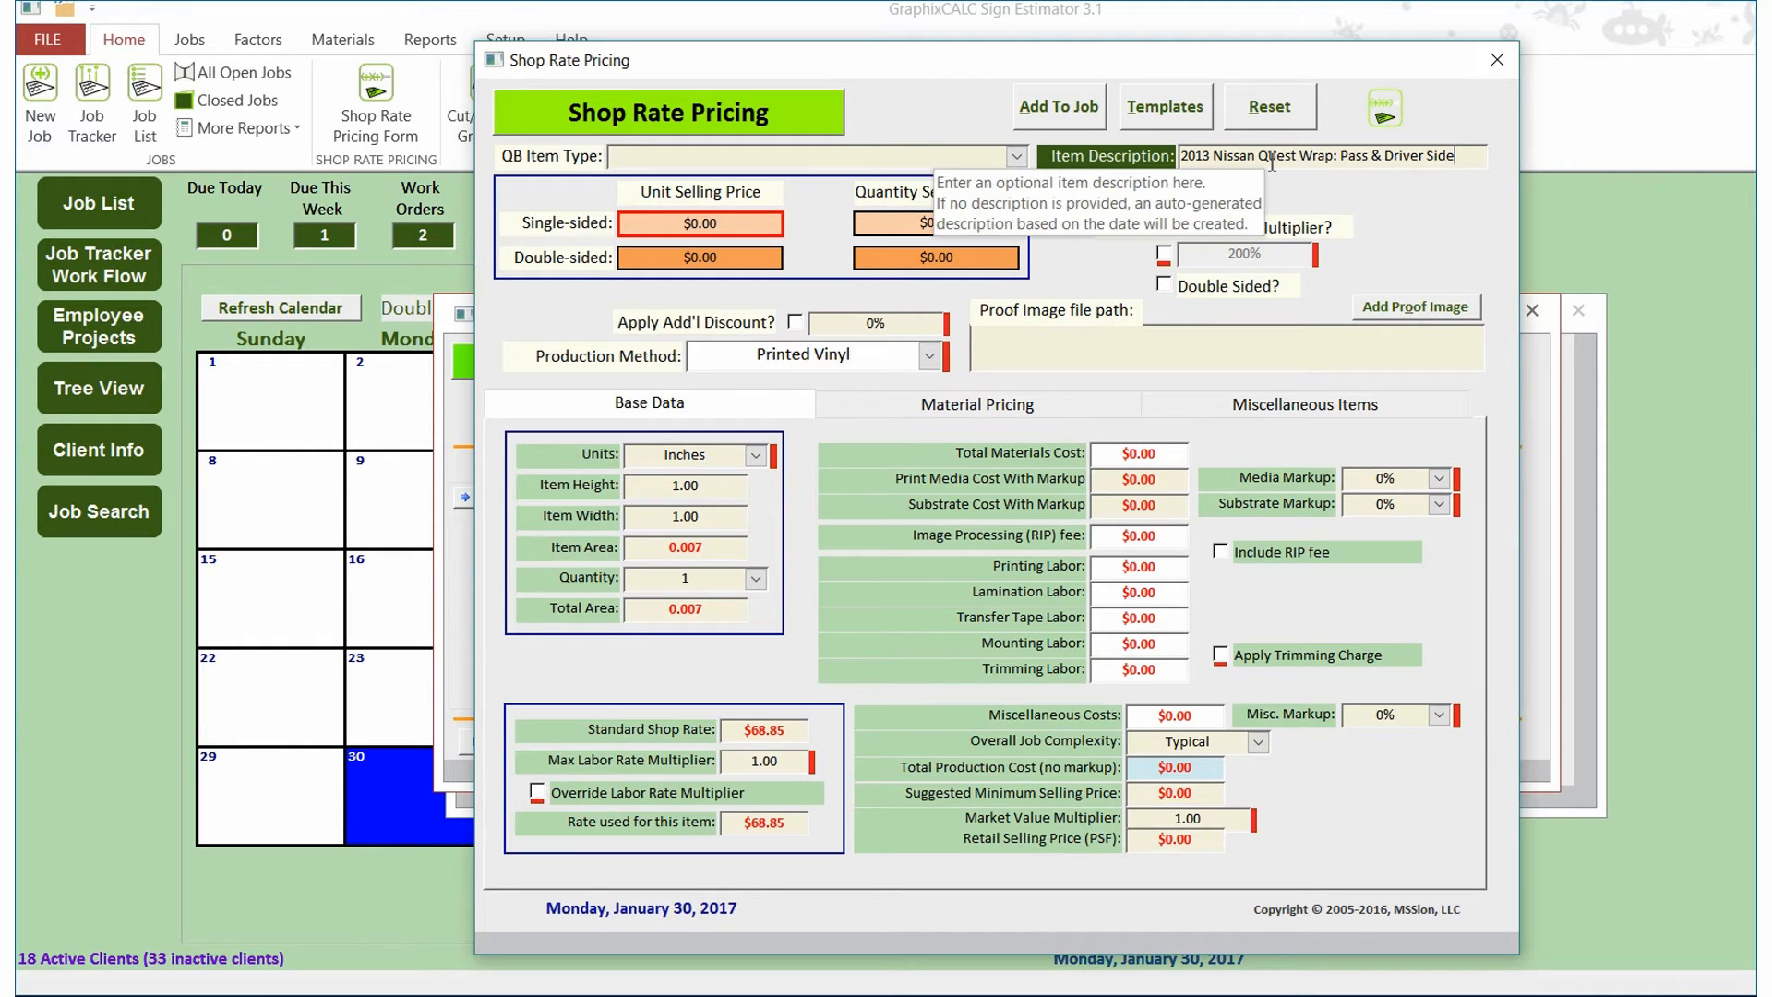
key(BackSpace)
key(BackSpace)
key(BackSpace)
key(BackSpace)
key(BackSpace)
key(BackSpace)
key(BackSpace)
key(BackSpace)
key(BackSpace)
key(BackSpace)
key(BackSpace)
key(BackSpace)
key(BackSpace)
key(BackSpace)
key(BackSpace)
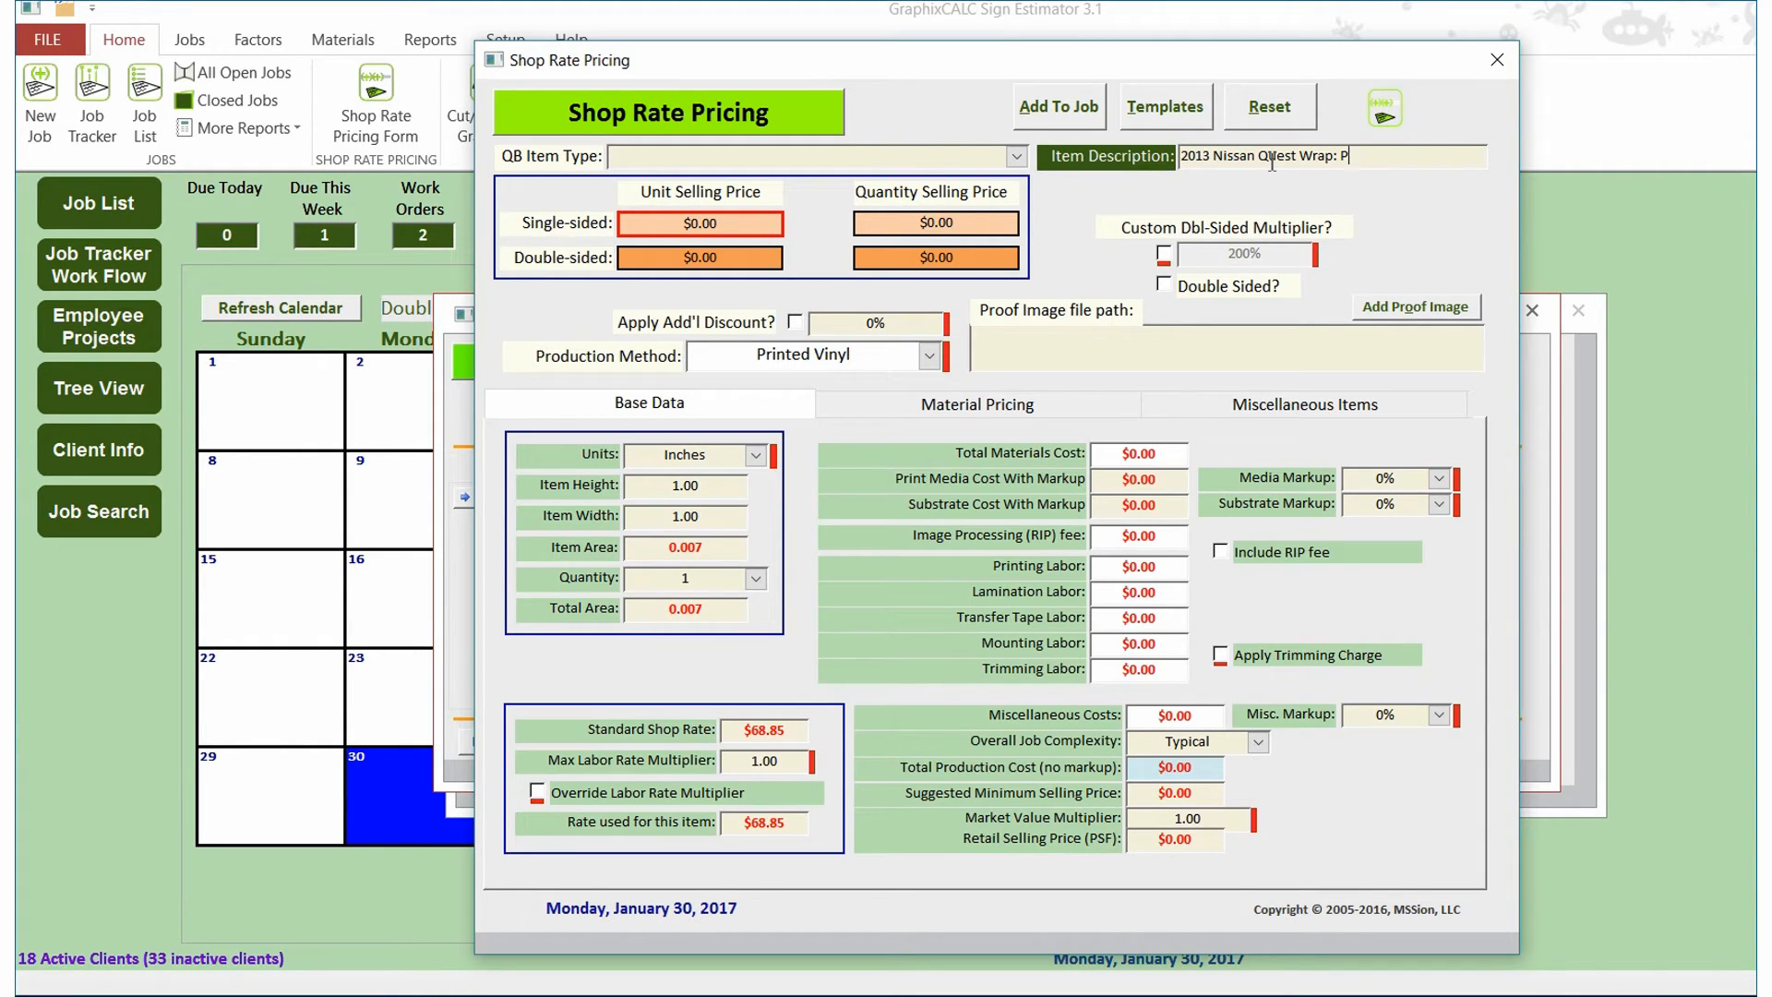
text(Rear)
Step: Set the rear wrap's item height to 59.2 inches and its width to 83.8 inches
click(719, 487)
text(59.2)
key(Tab)
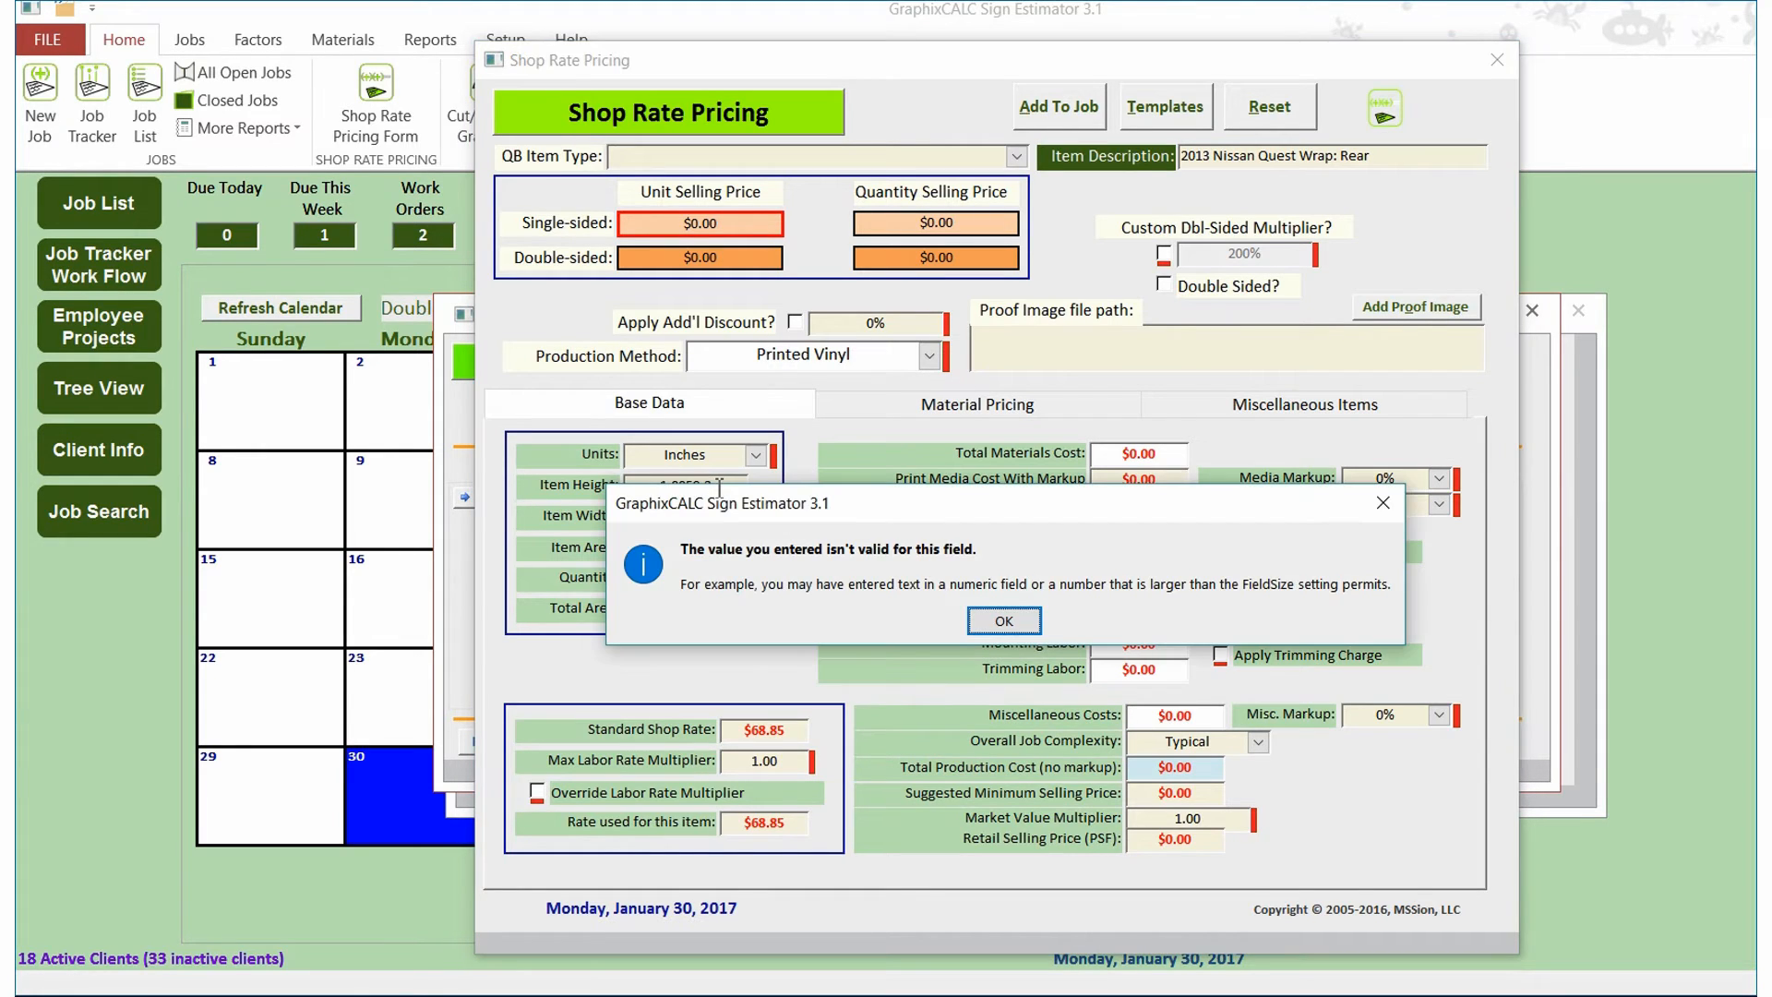
click(1004, 621)
drag(735, 488, 605, 489)
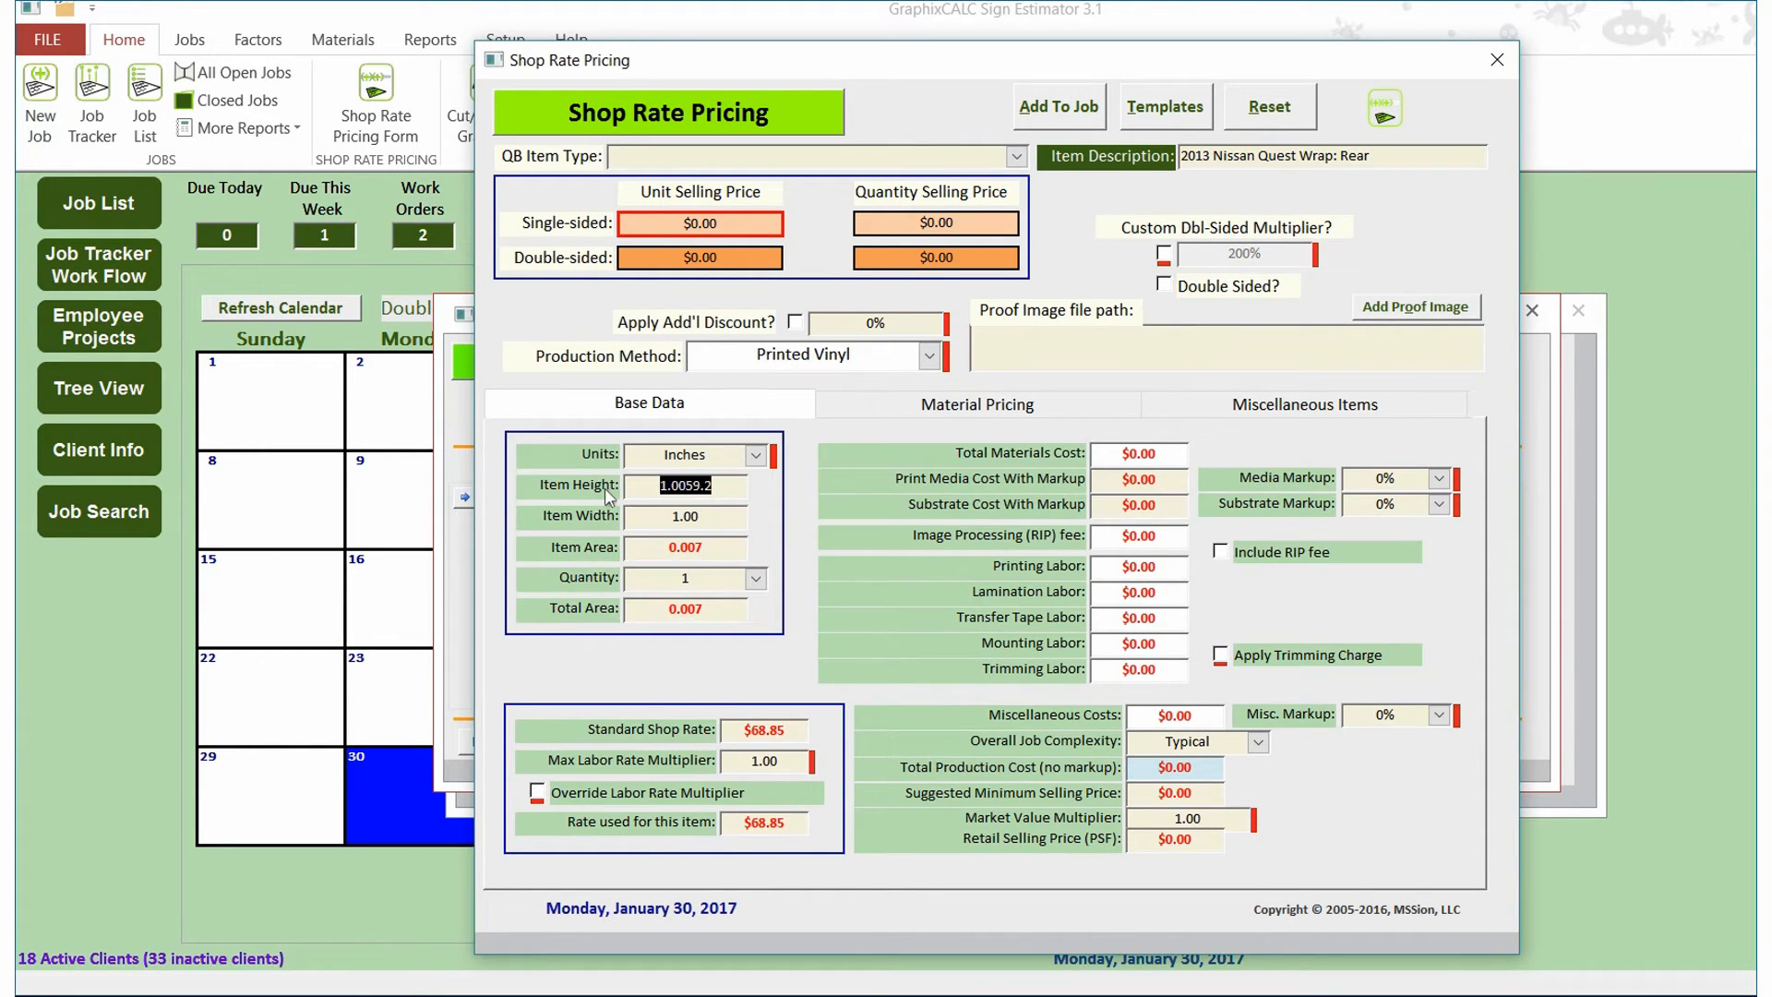
text(59.2)
key(Tab)
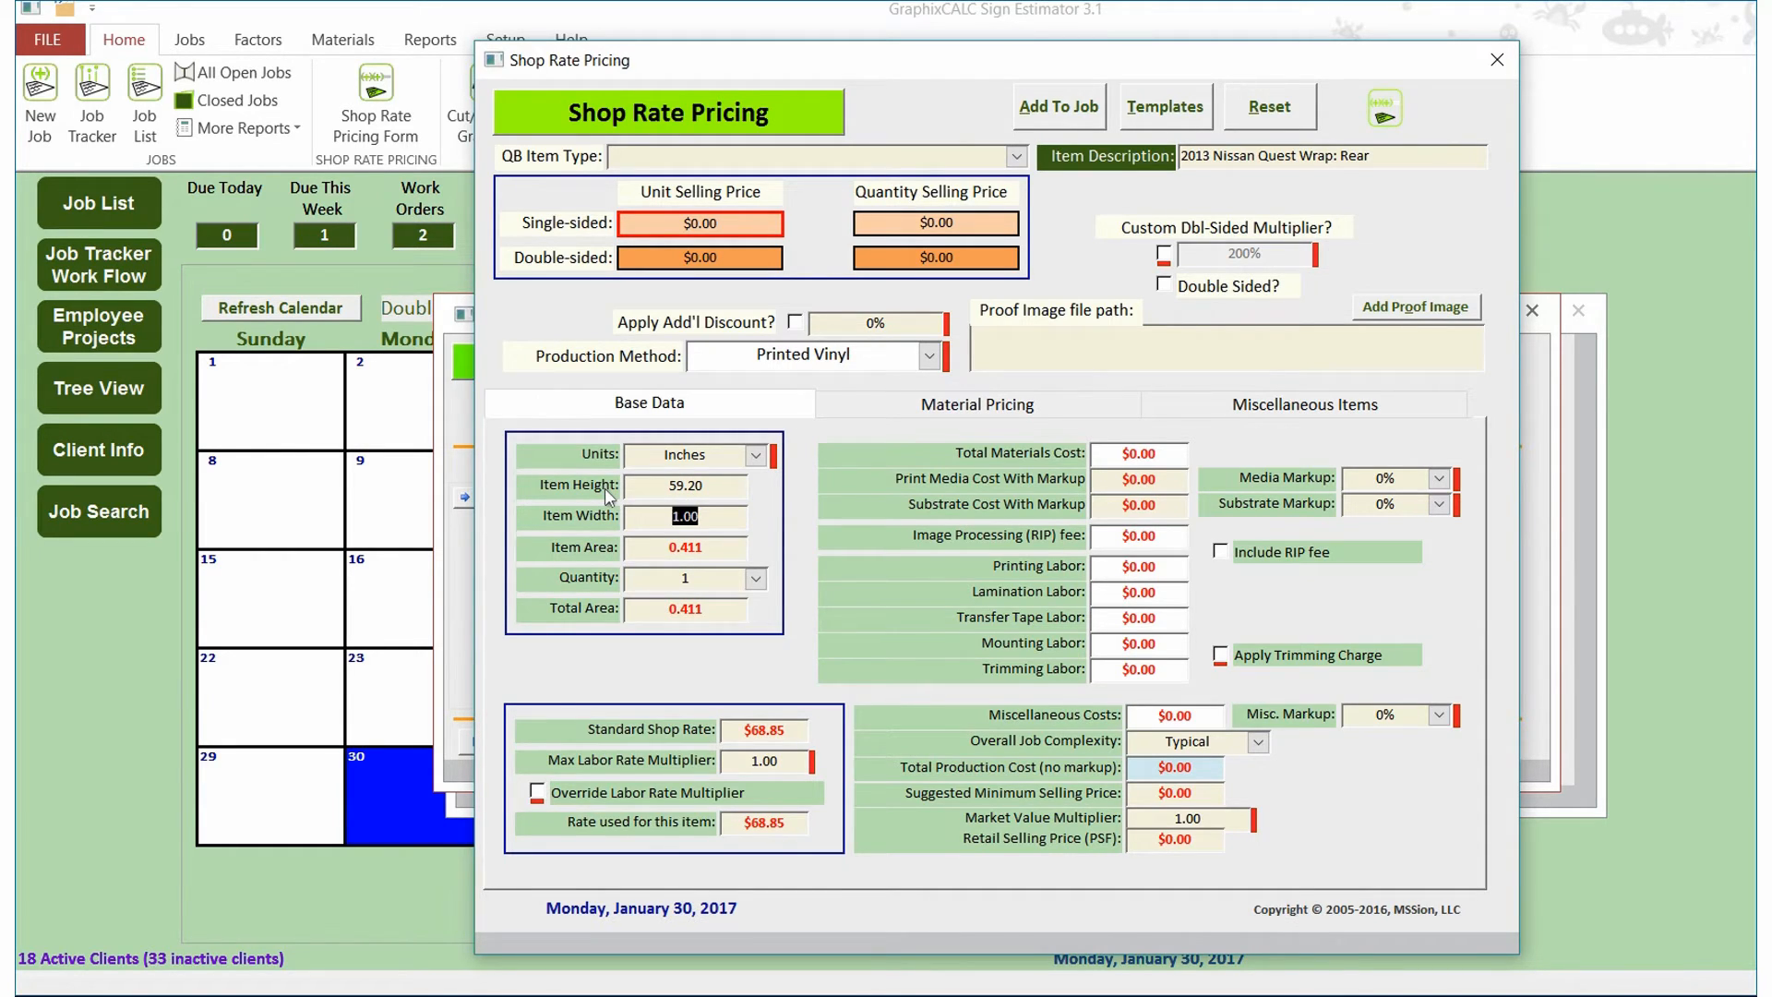
text(83.8)
key(Tab)
key(Tab)
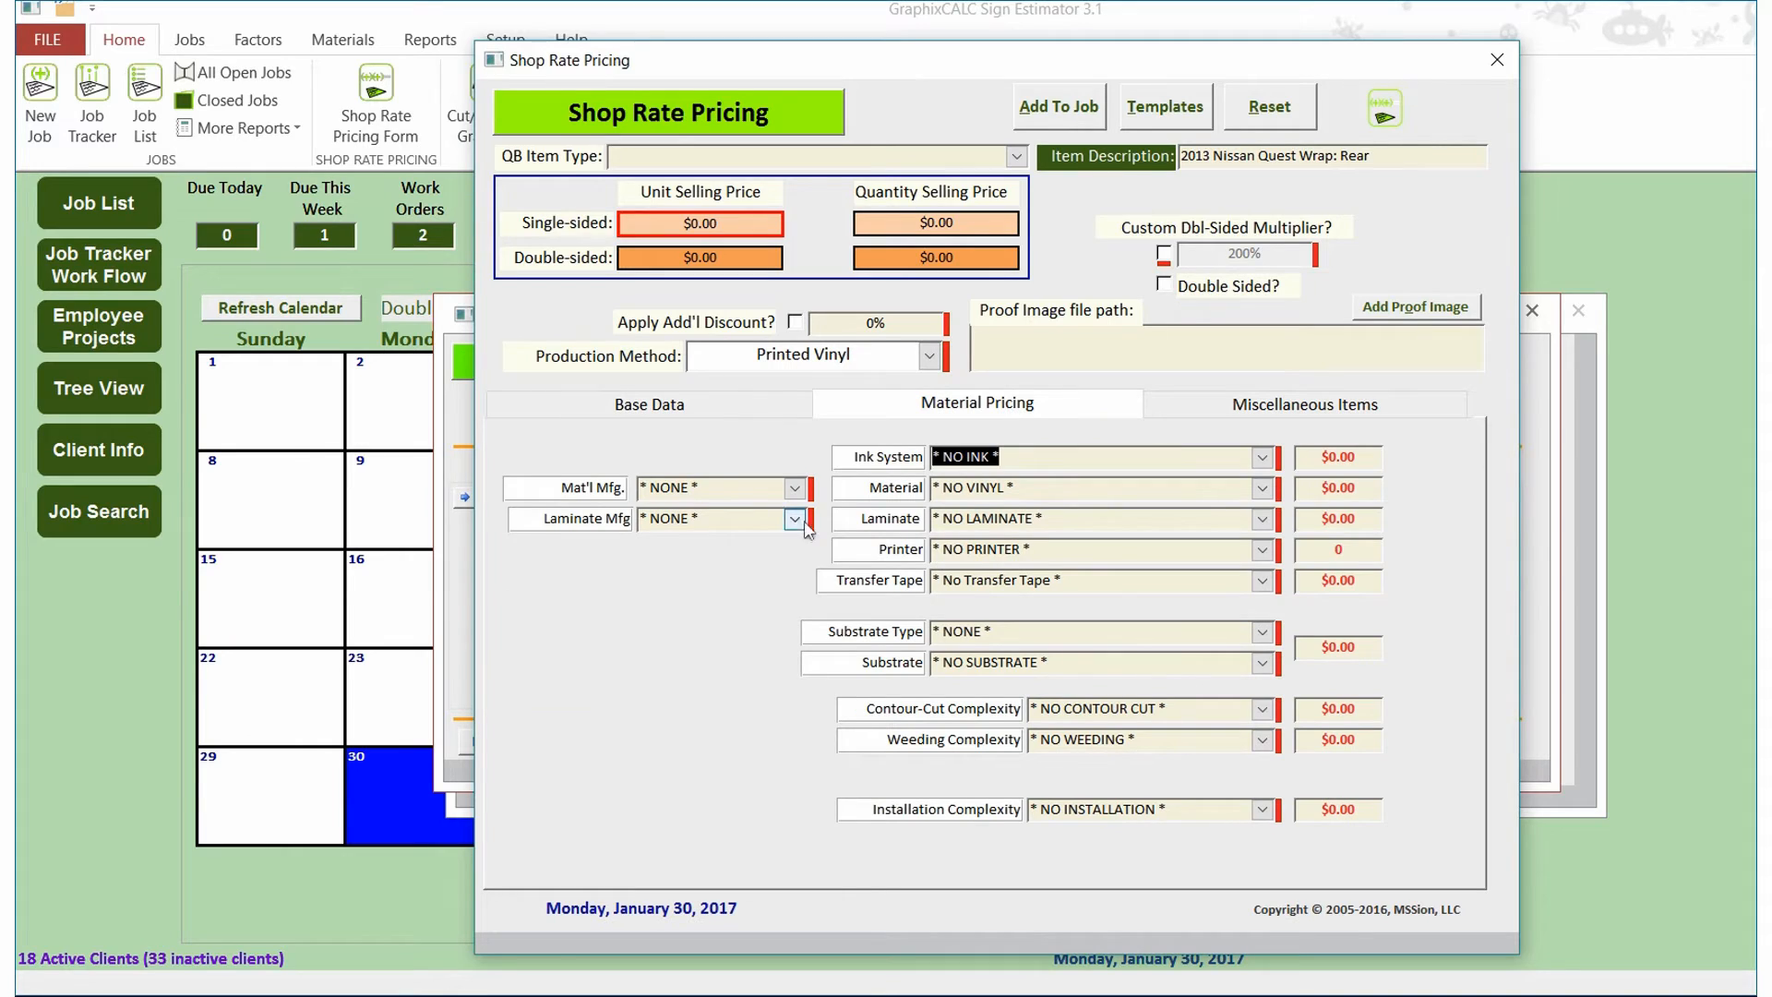
Step: Set the material pricing to the Roland OEM Eco-sol ink system and 3M IJ35C Digital Vinyl
click(1261, 456)
click(1191, 521)
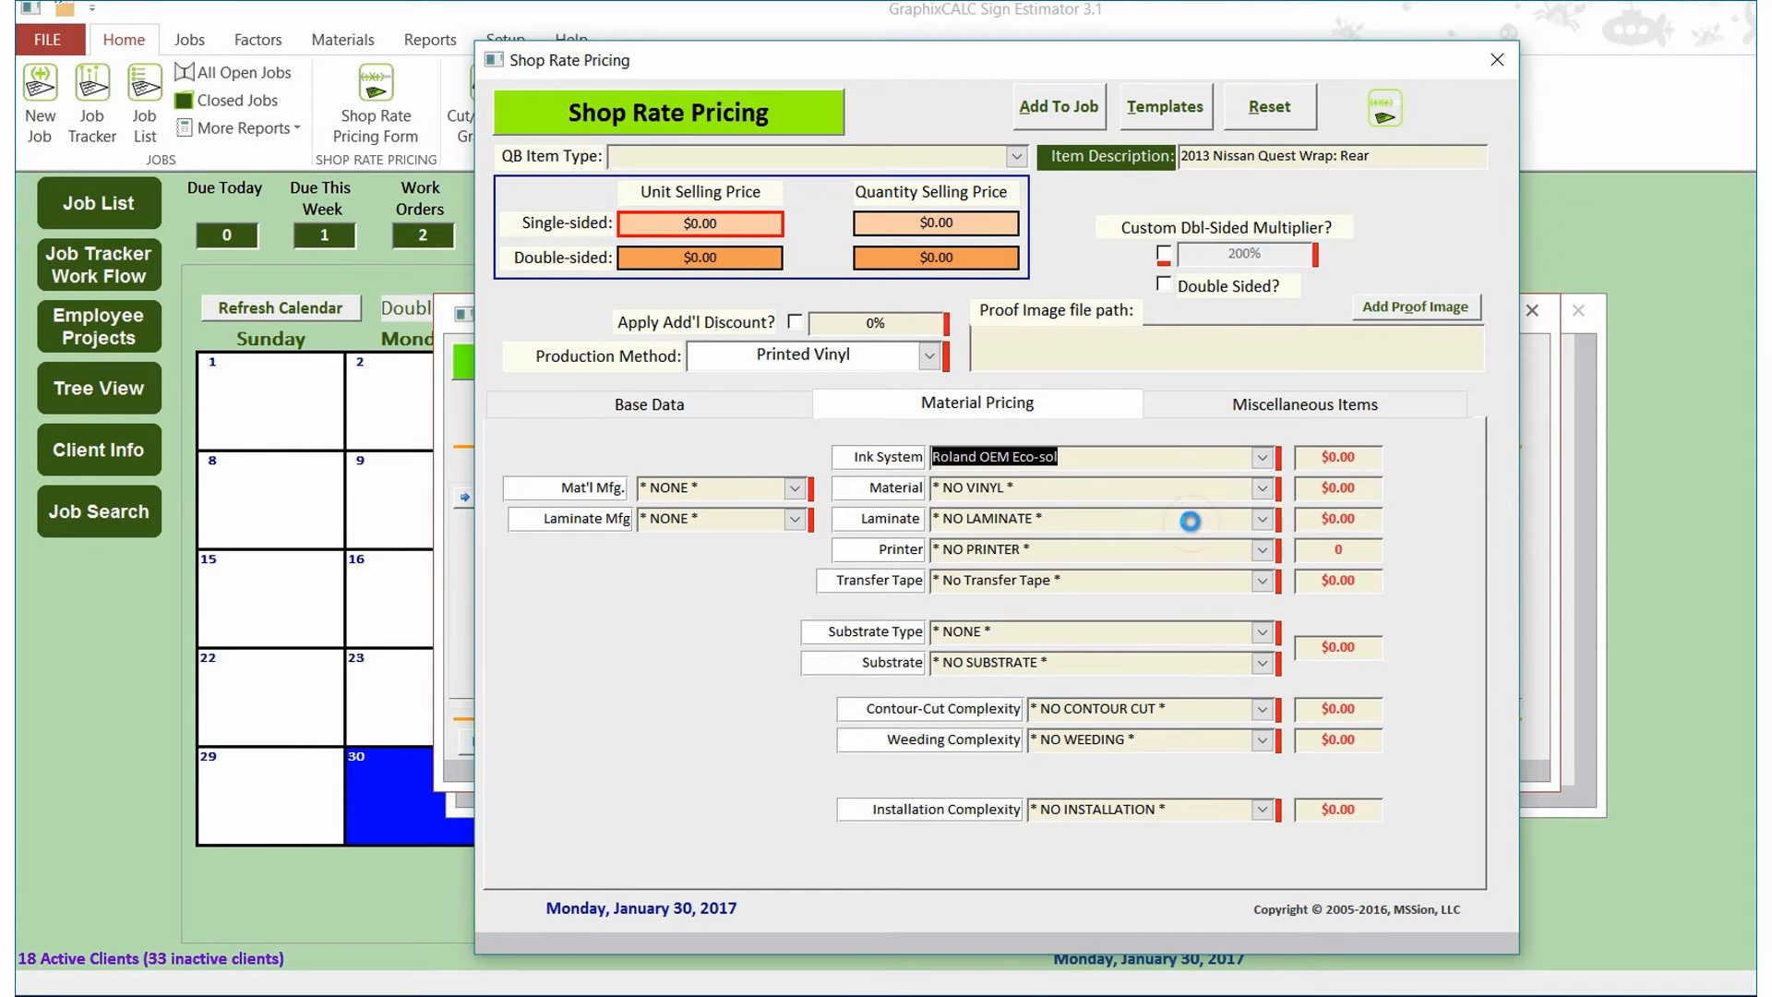
click(793, 487)
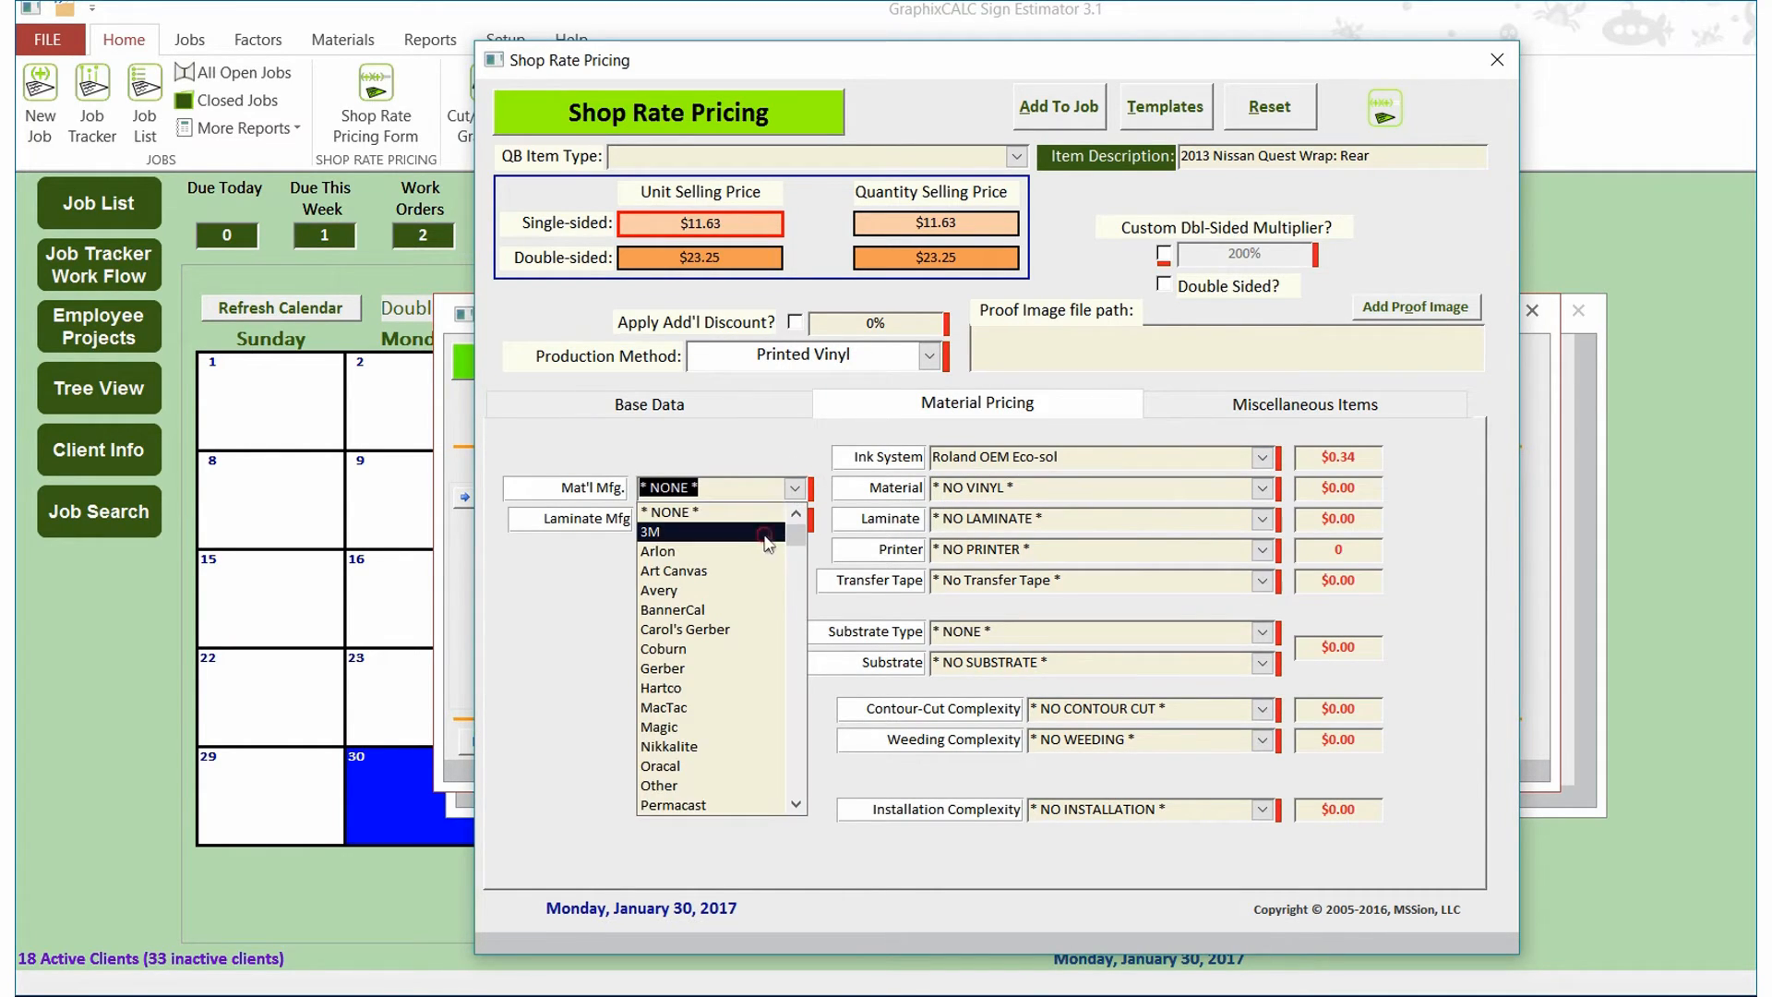
click(764, 533)
click(1261, 488)
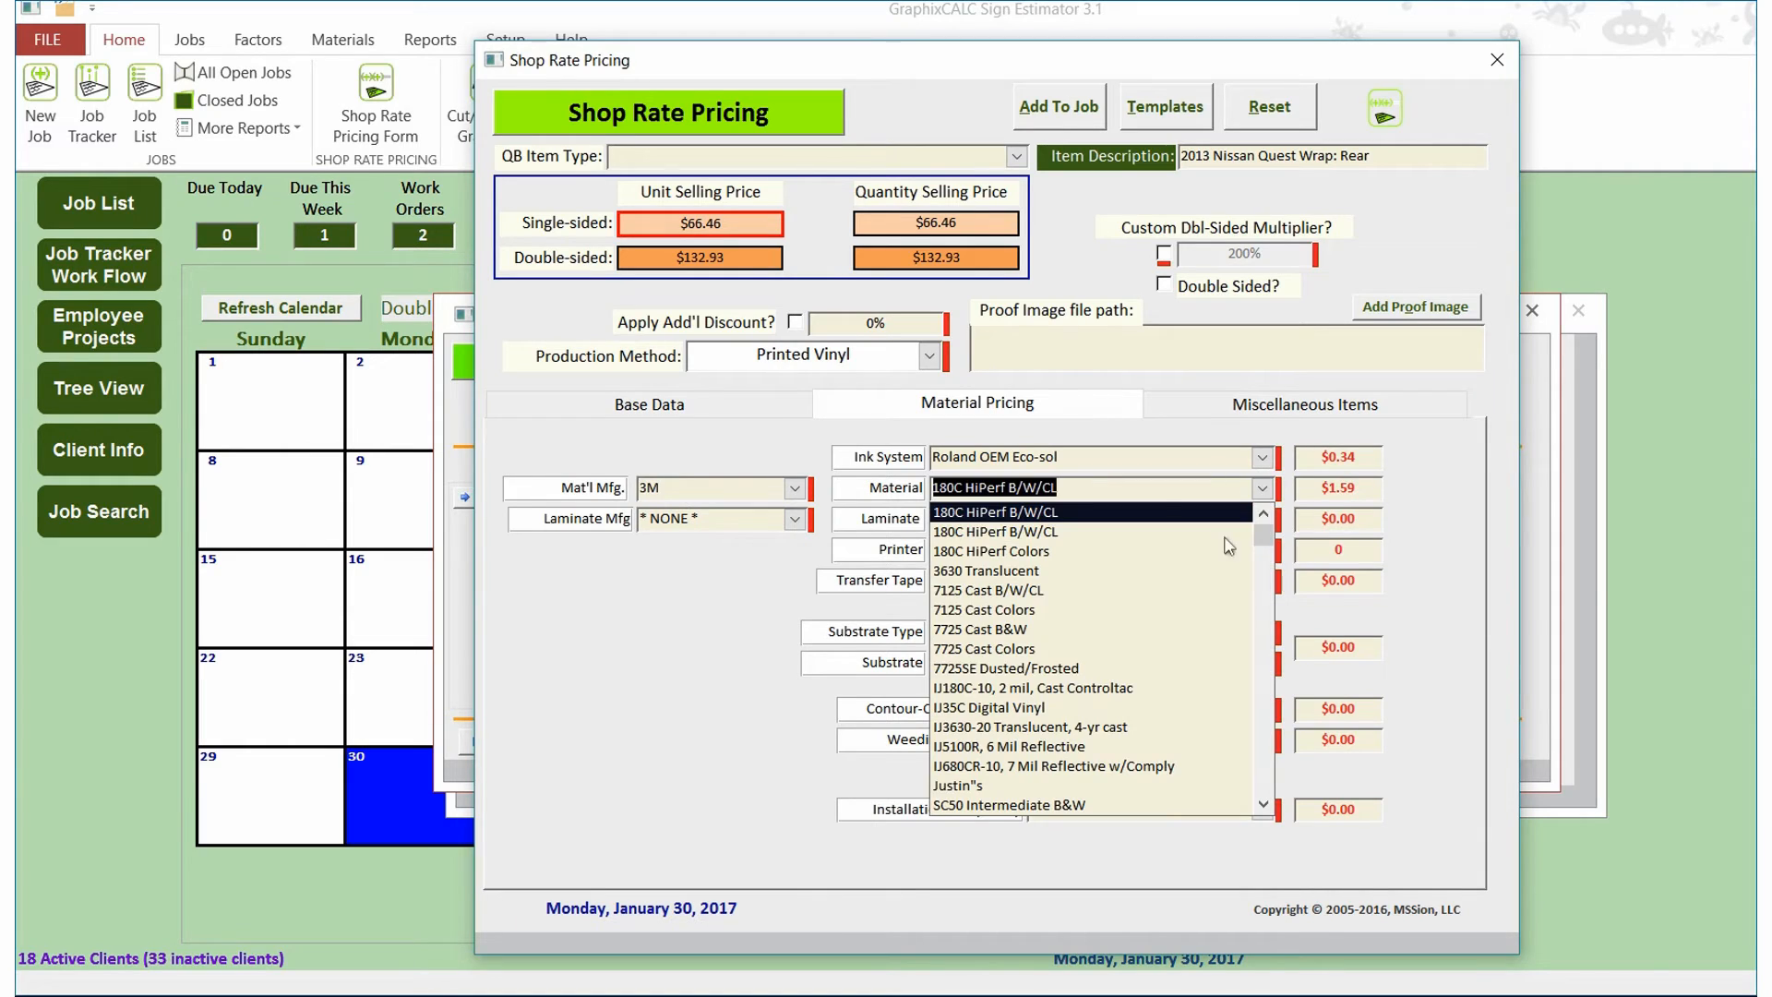
click(1103, 708)
Step: Choose the 3M laminate 8519 2 mil Cast, Luster/Semi-Gloss and the printer Roland SP-540V @ 360x720x4-pass
click(794, 519)
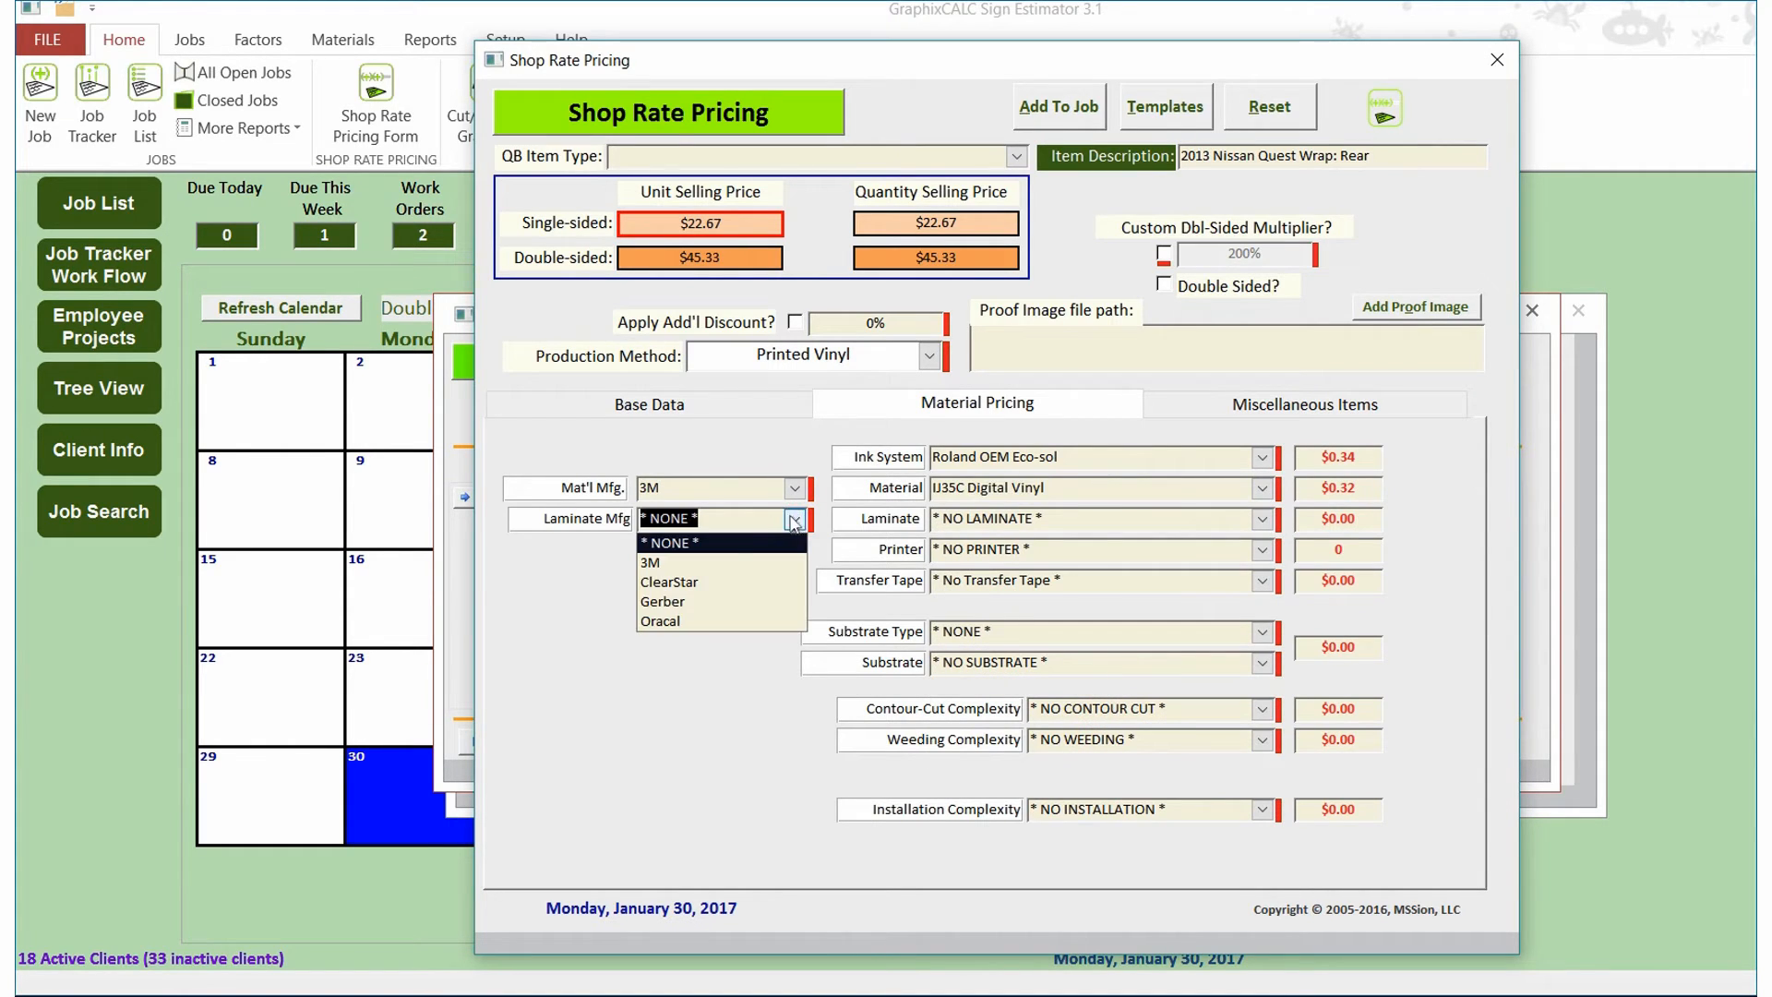
click(767, 561)
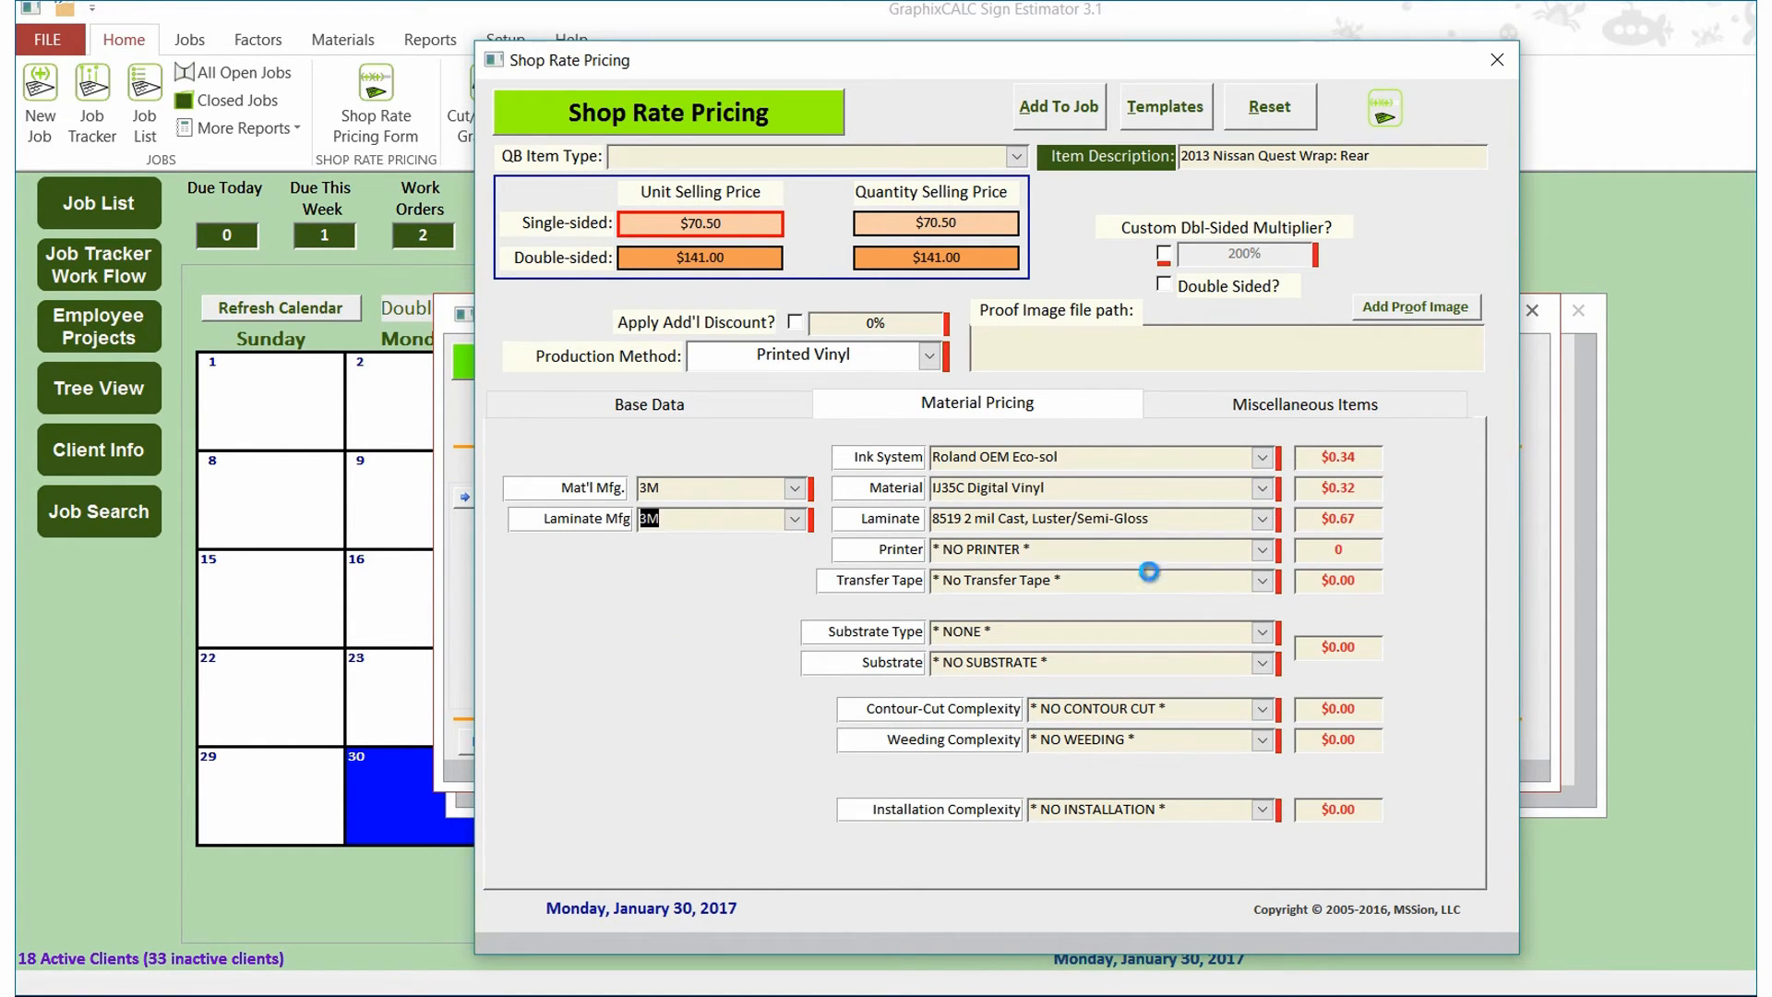
click(1264, 554)
click(1121, 668)
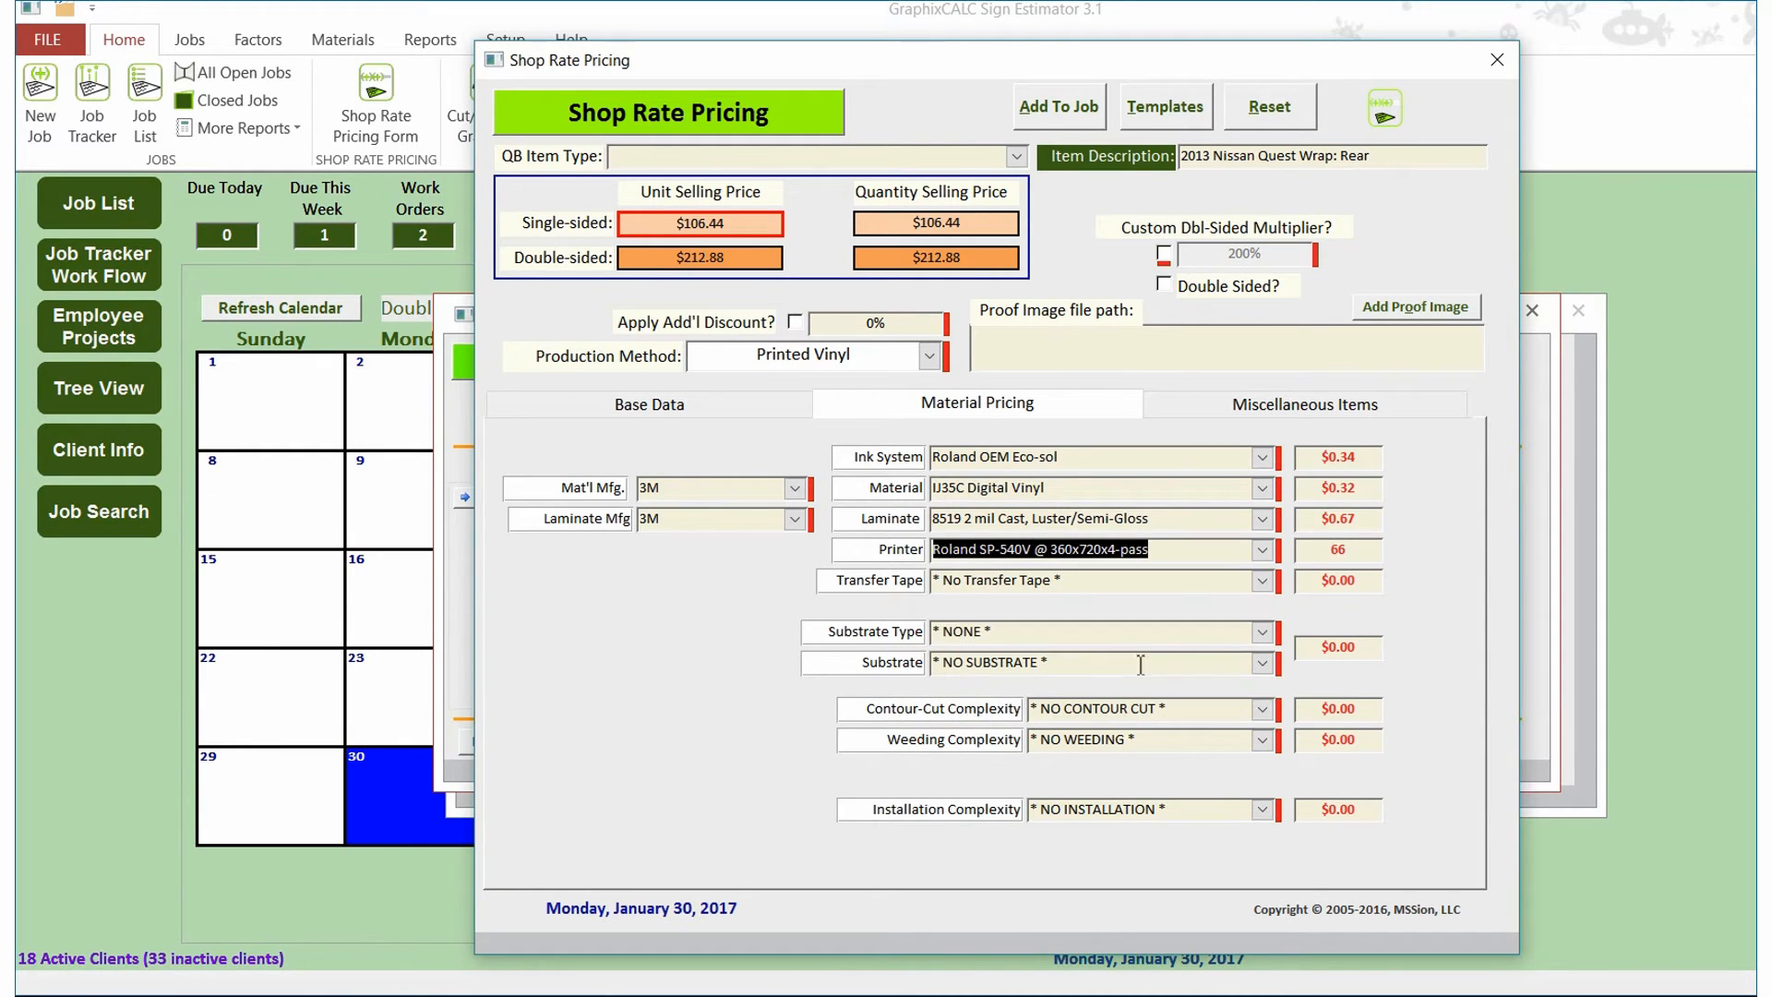
Step: Set the rear wrap's installation complexity to Vehicle Wrap (above average) and include the RIP fee
click(1266, 812)
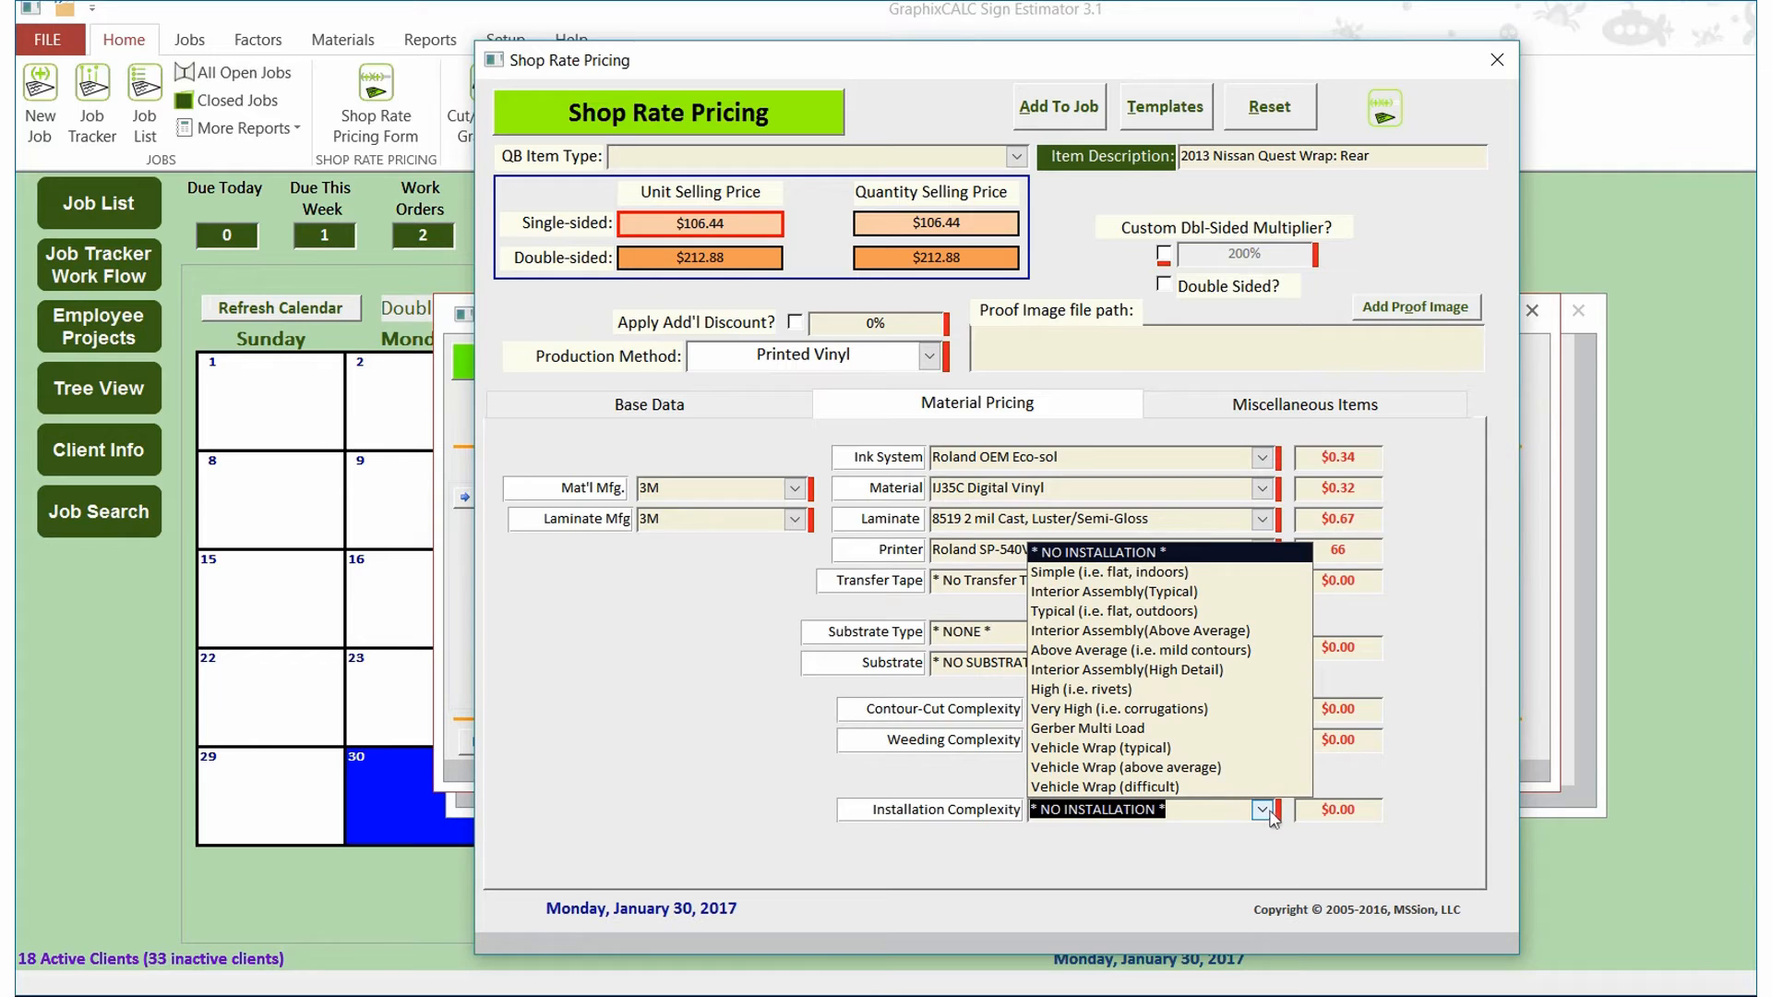
click(1208, 767)
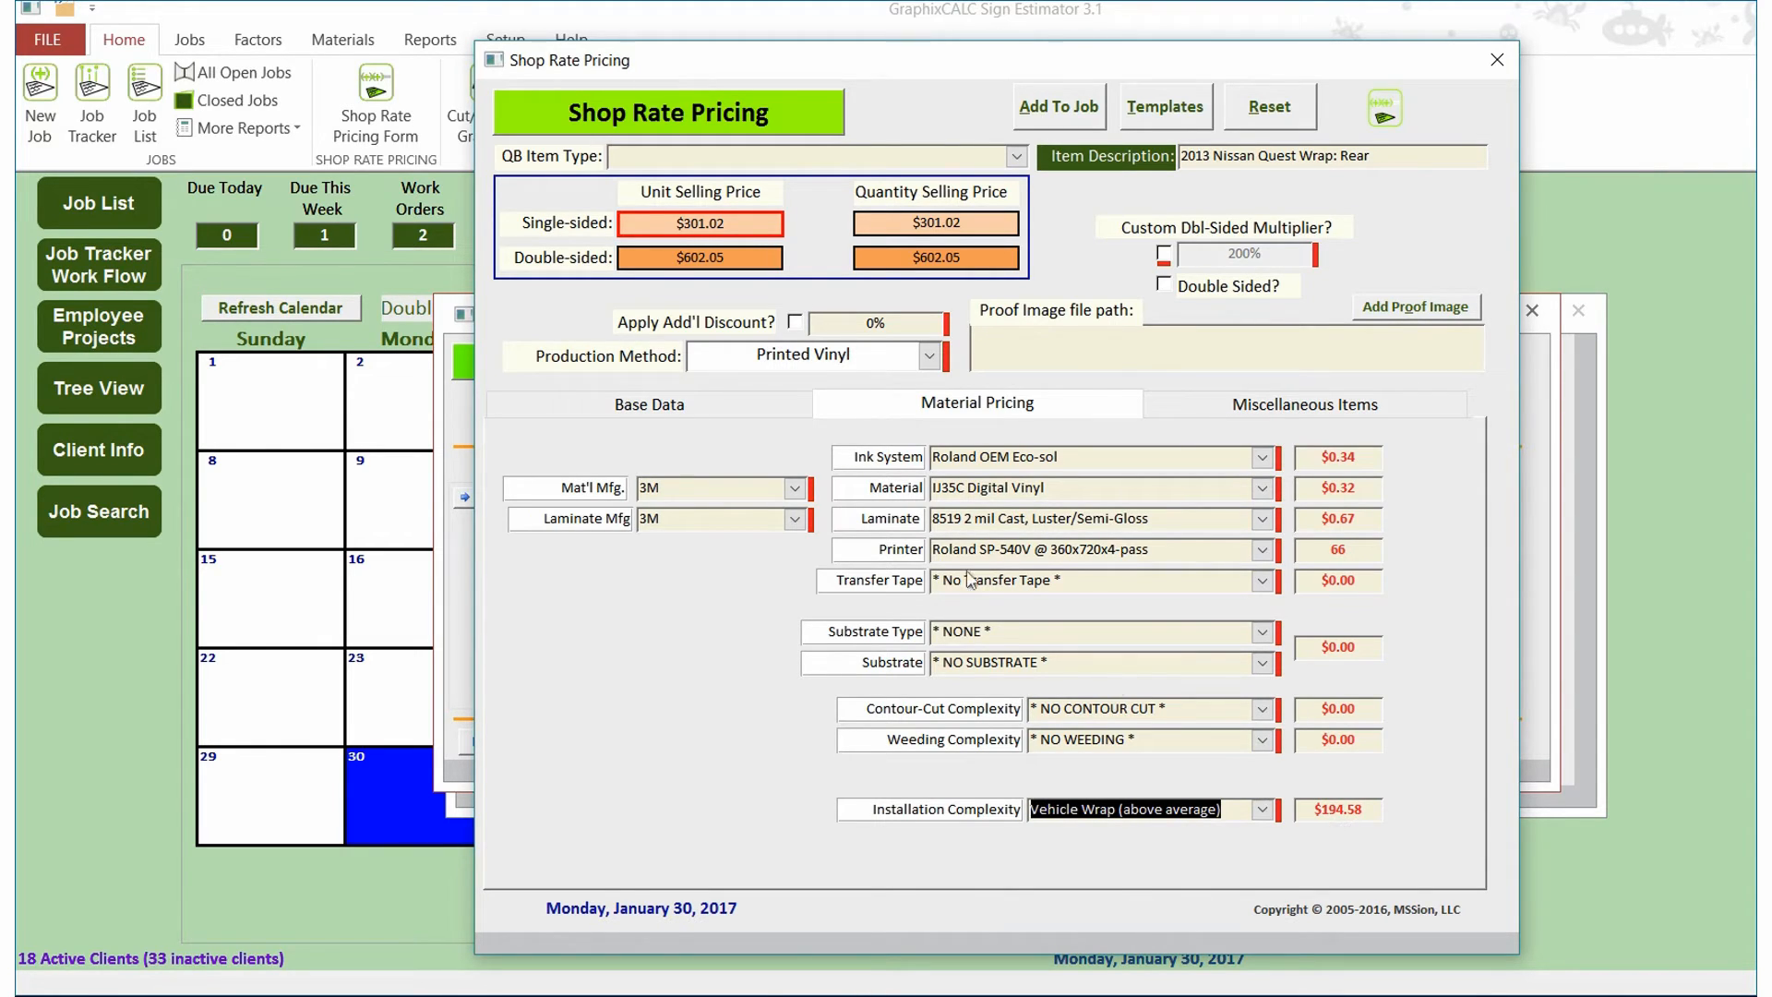
click(771, 406)
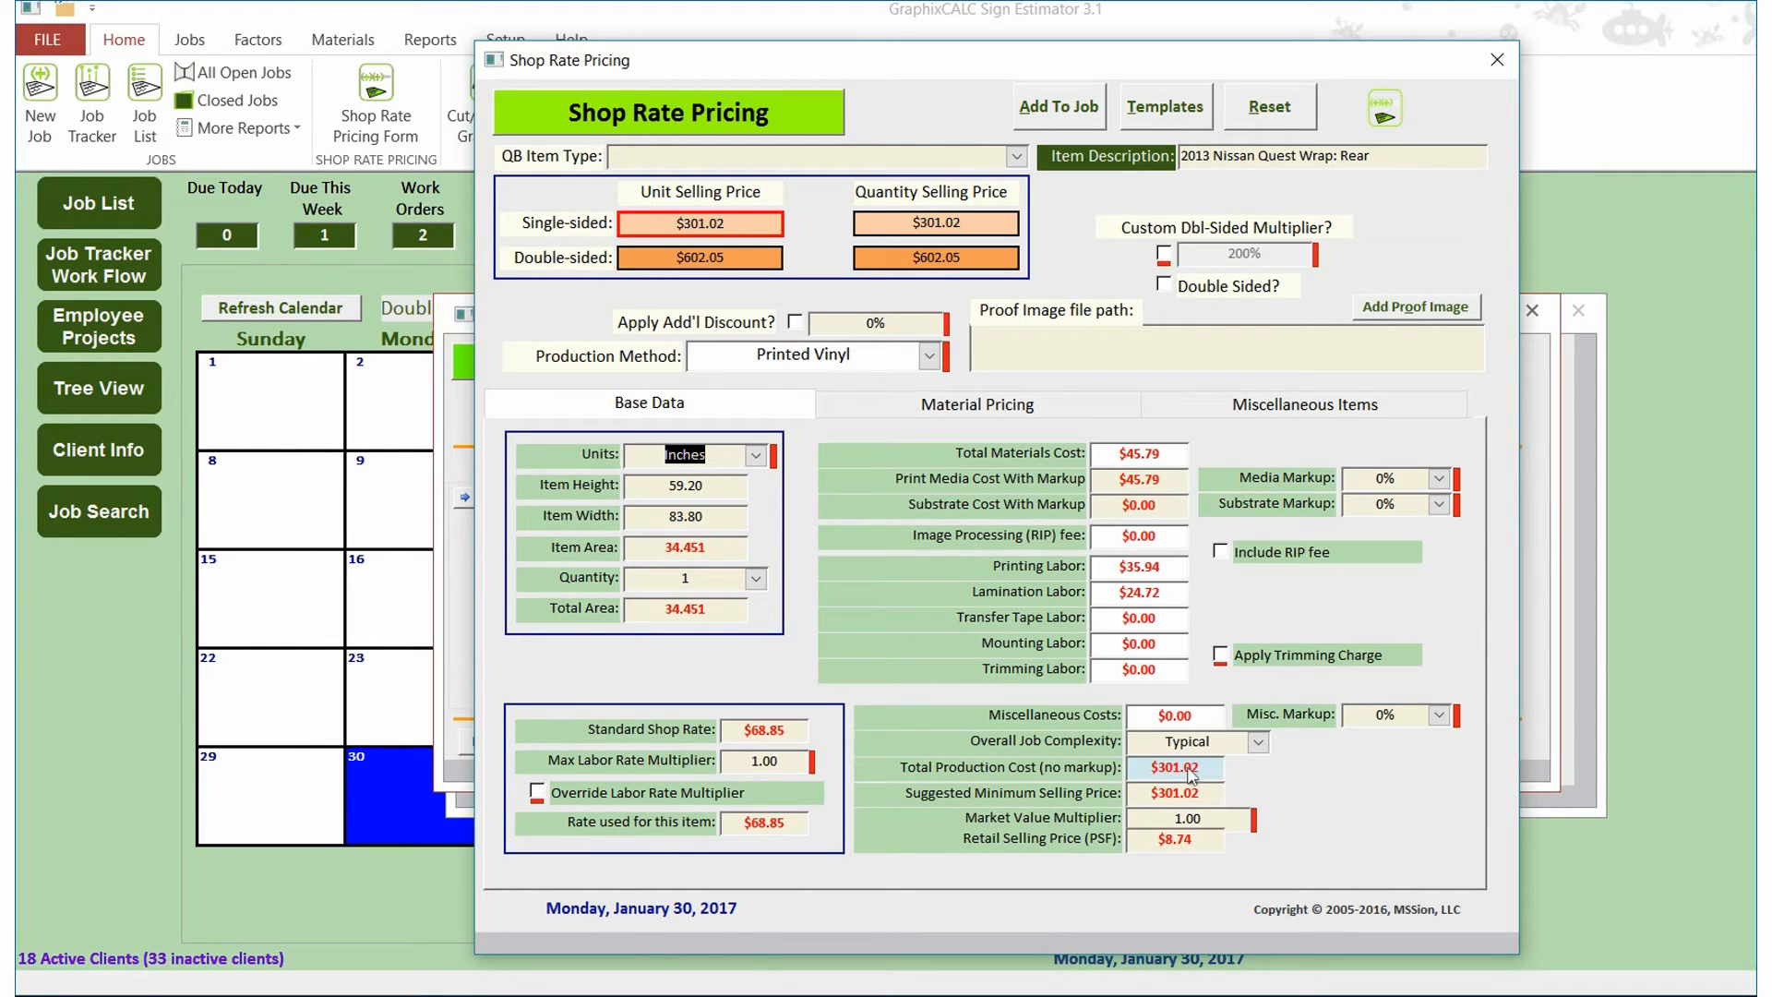
click(1222, 554)
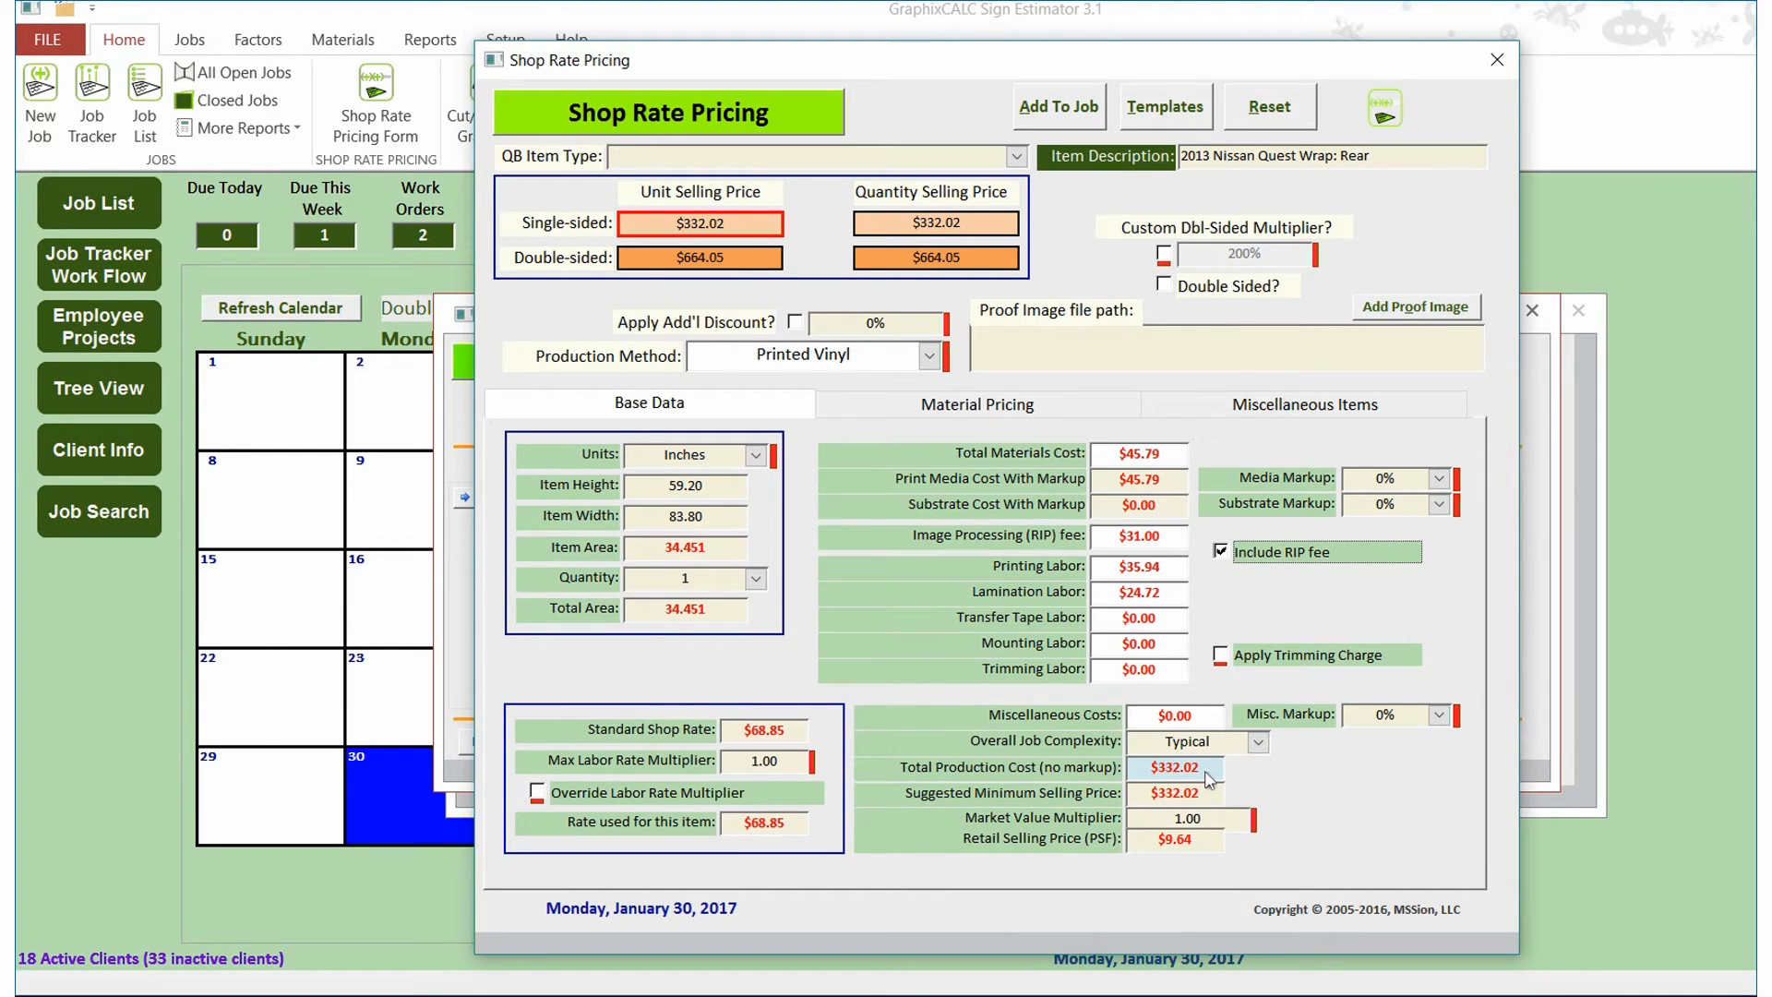
Step: Set the rear wrap's media markup to 100% and its market value multiplier to 1.50
click(1437, 478)
click(1389, 602)
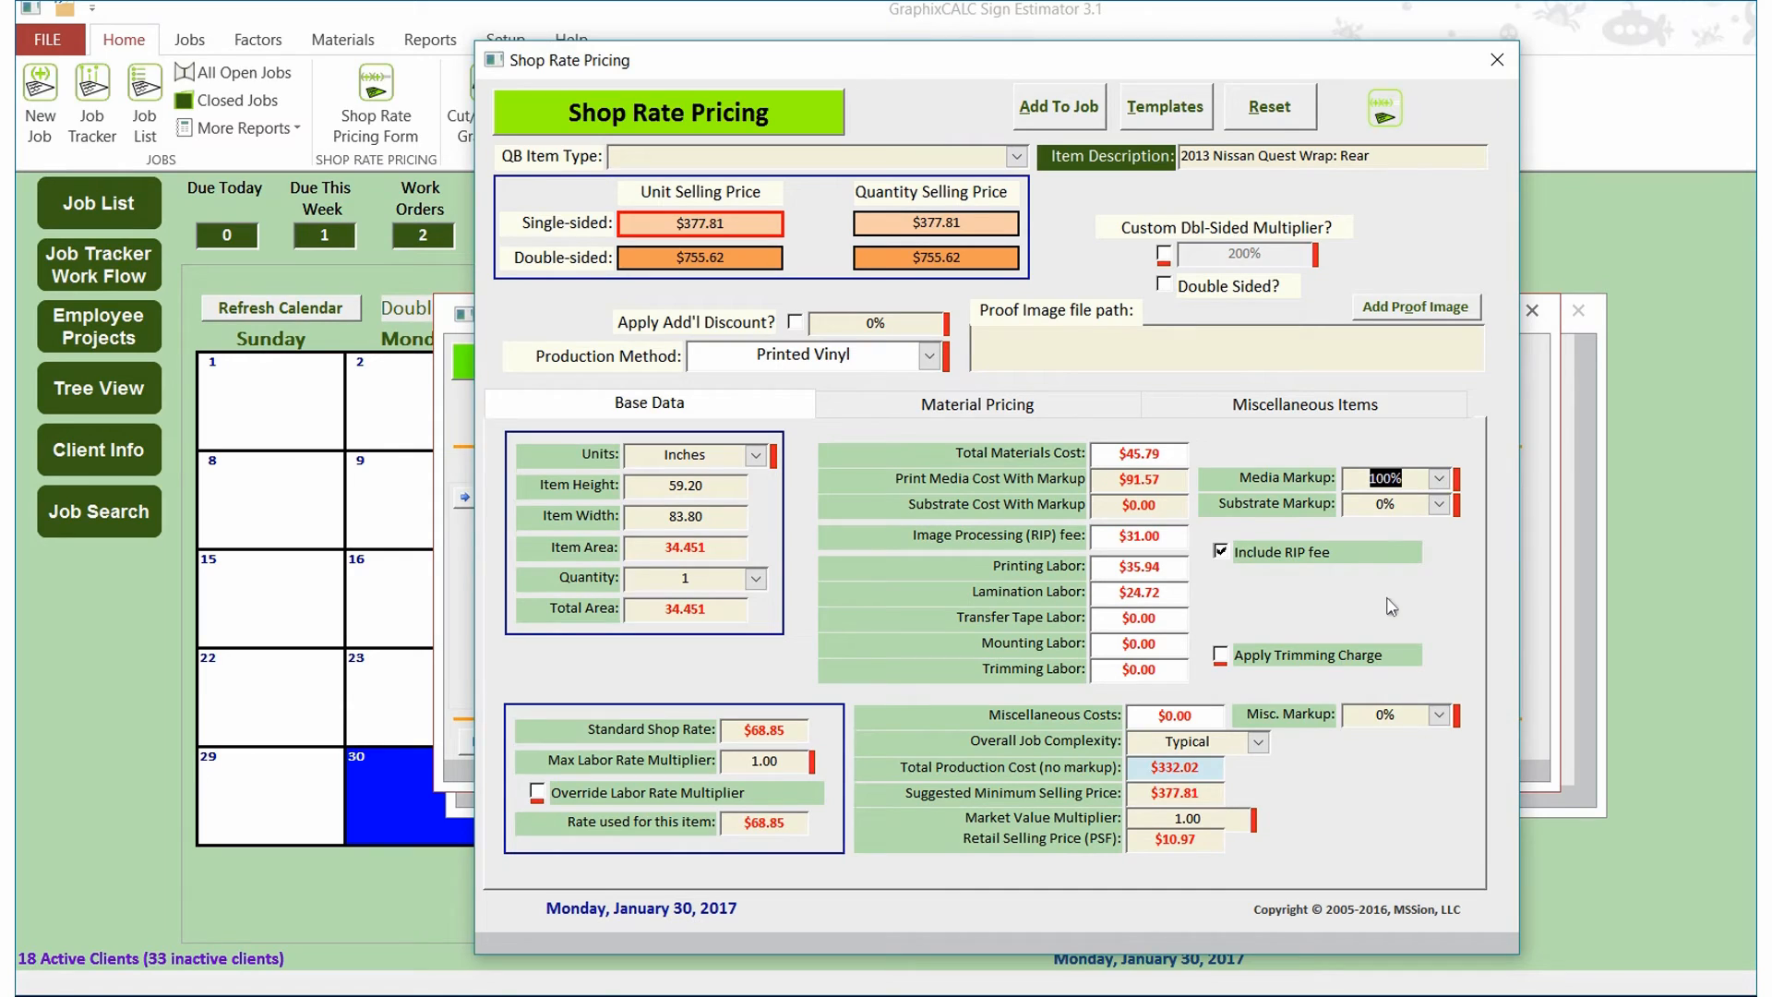
click(1218, 817)
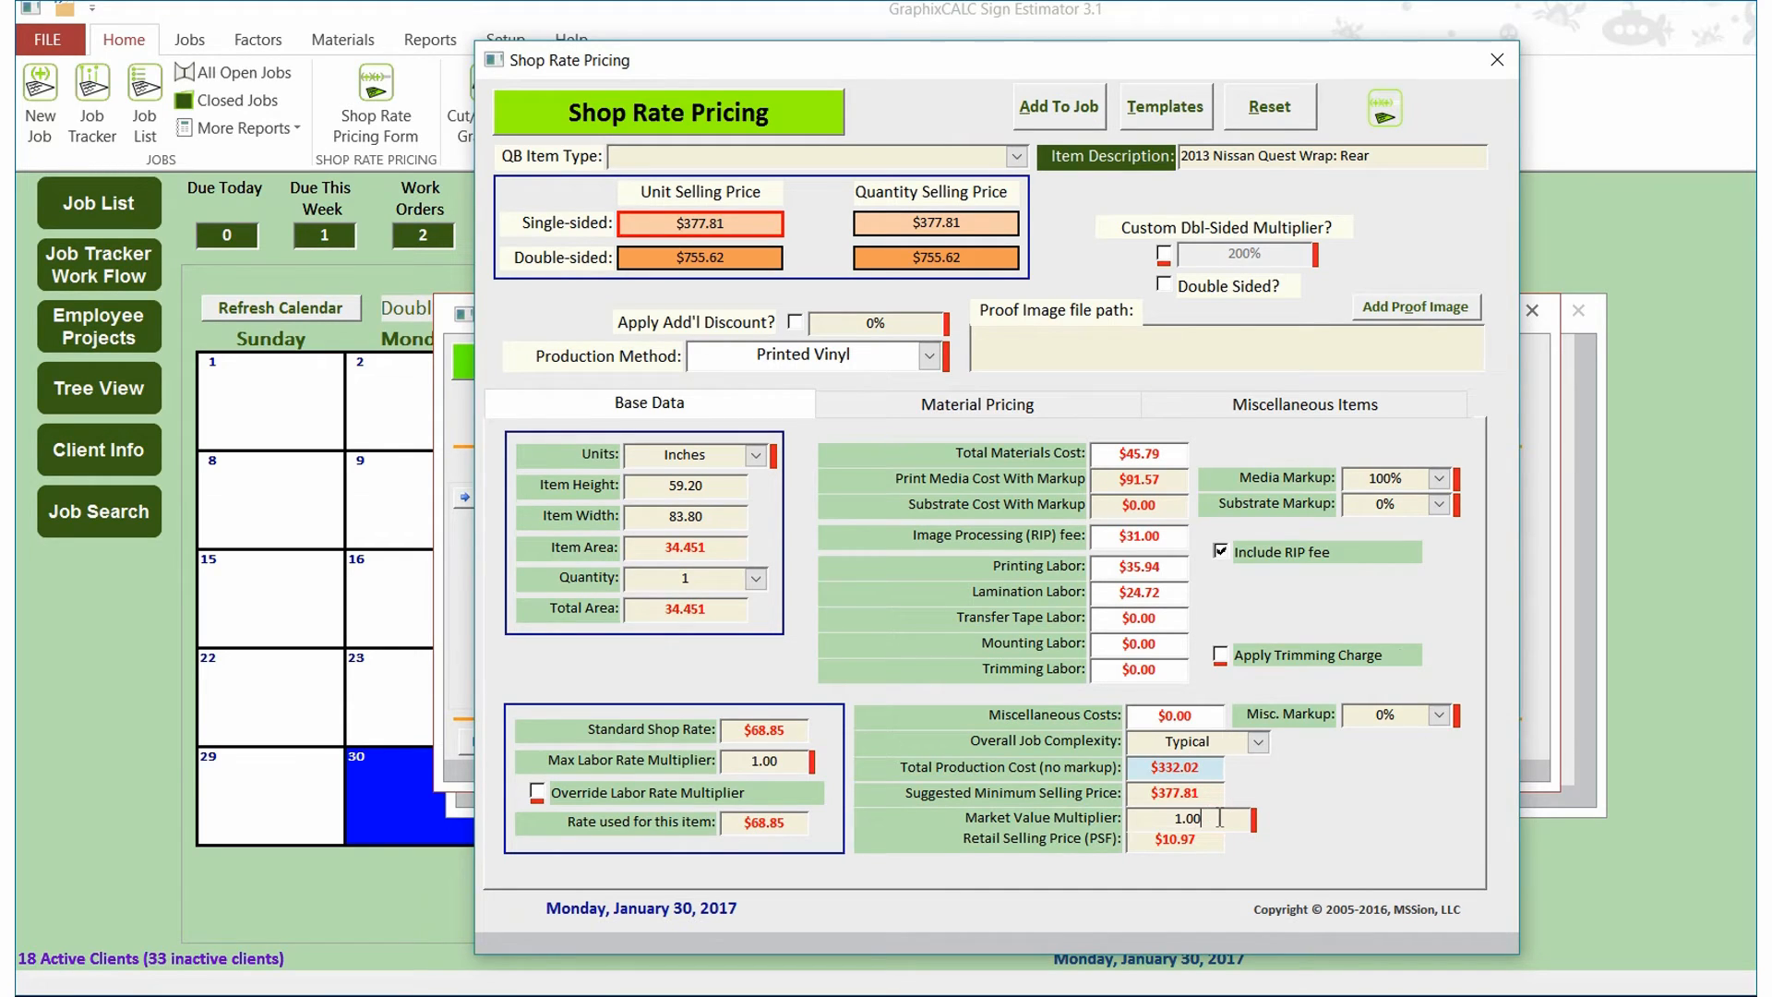
text(.5)
key(Tab)
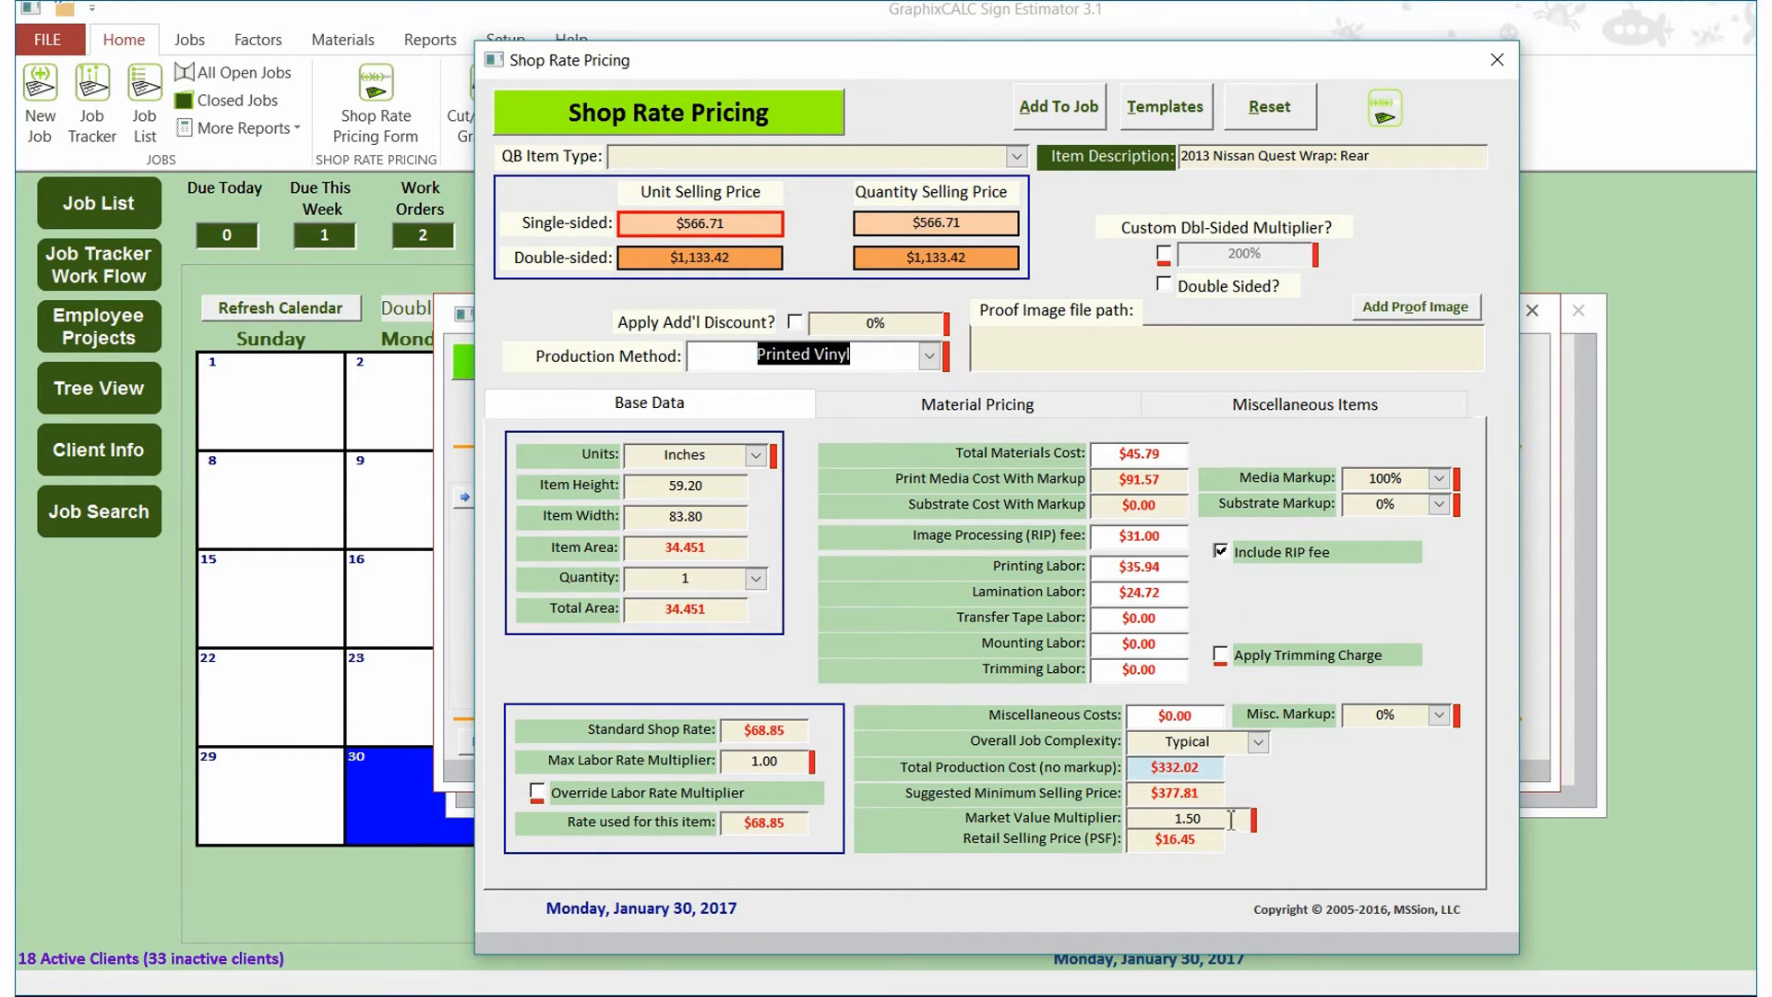
Step: Add the priced rear wrap item to the job and acknowledge the completion notice
click(1071, 109)
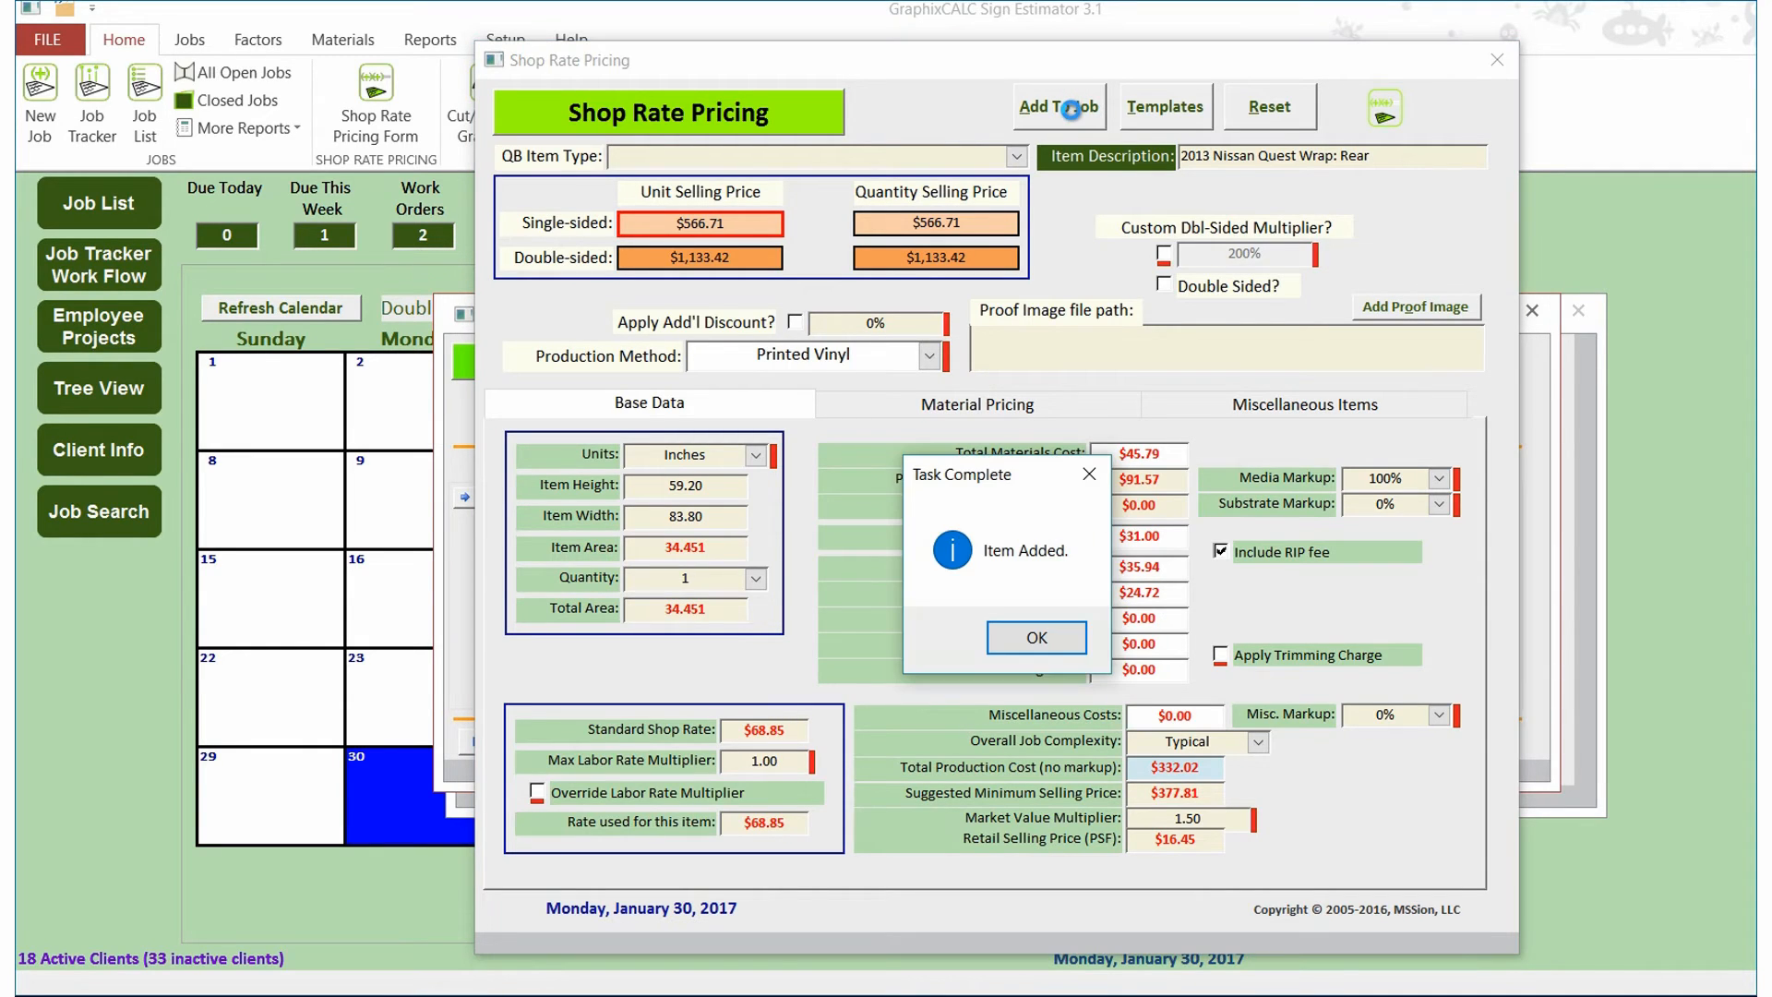
click(1063, 643)
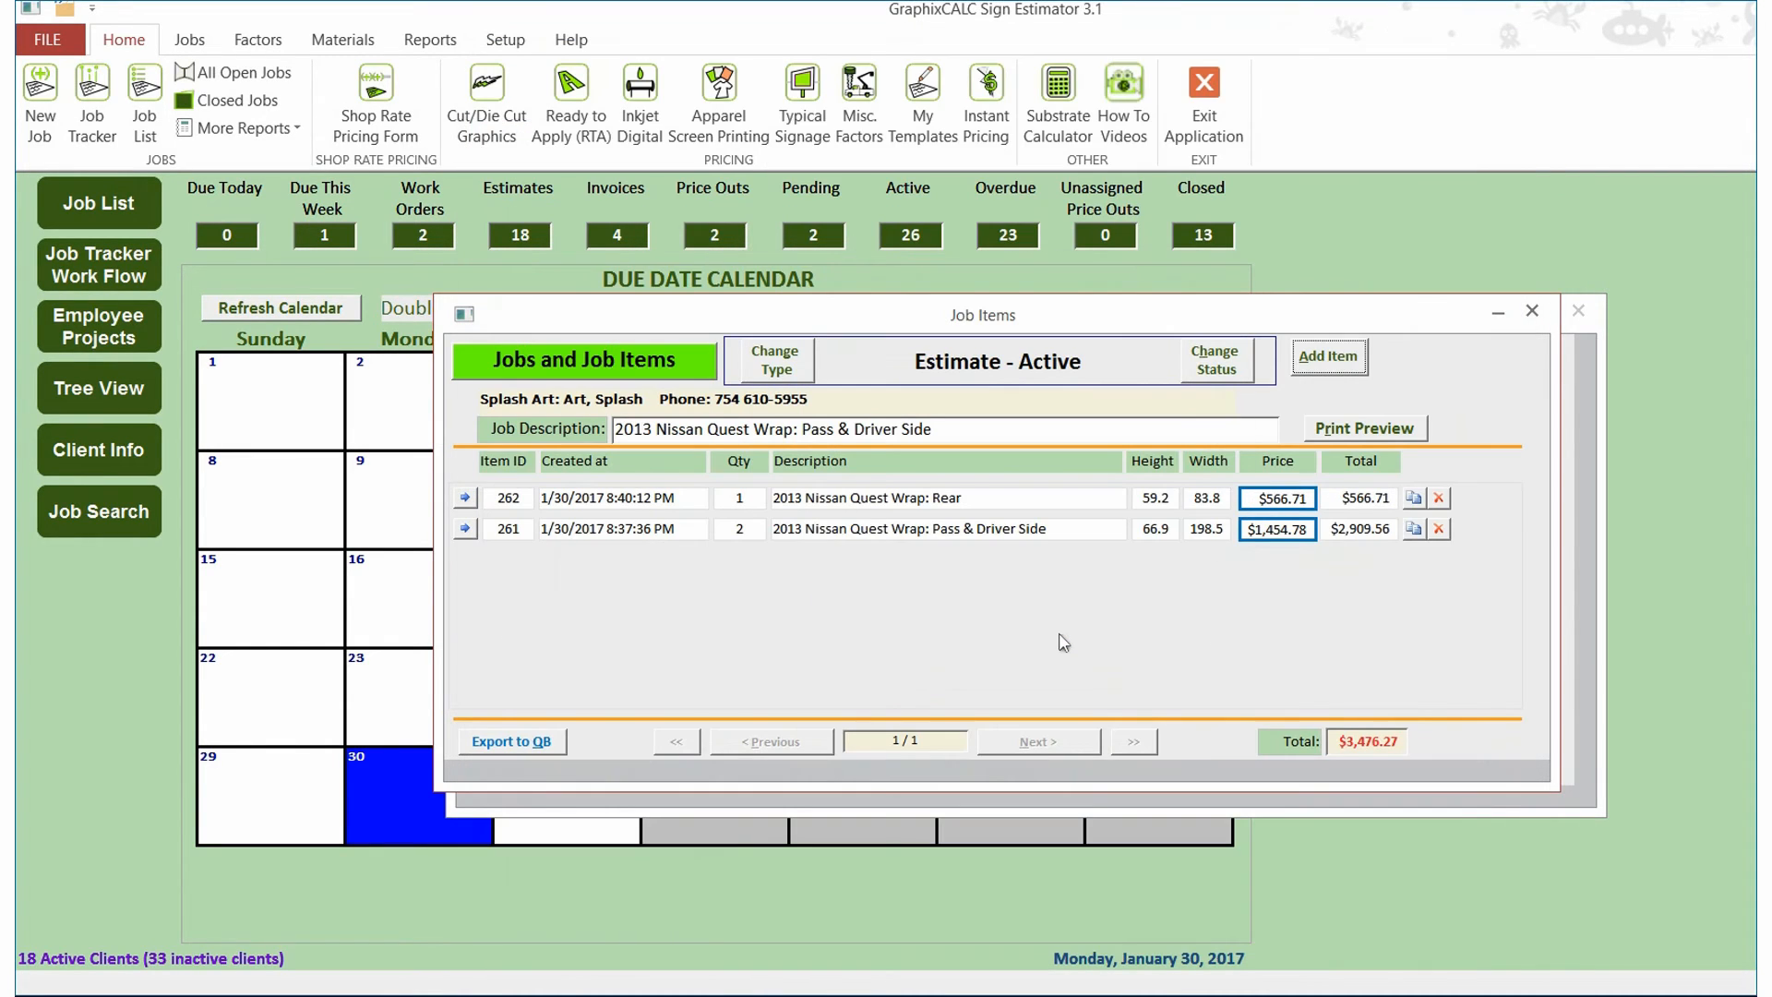
Step: Start a new Shop Rate Printed Vinyl item for the job
click(1329, 363)
click(1196, 386)
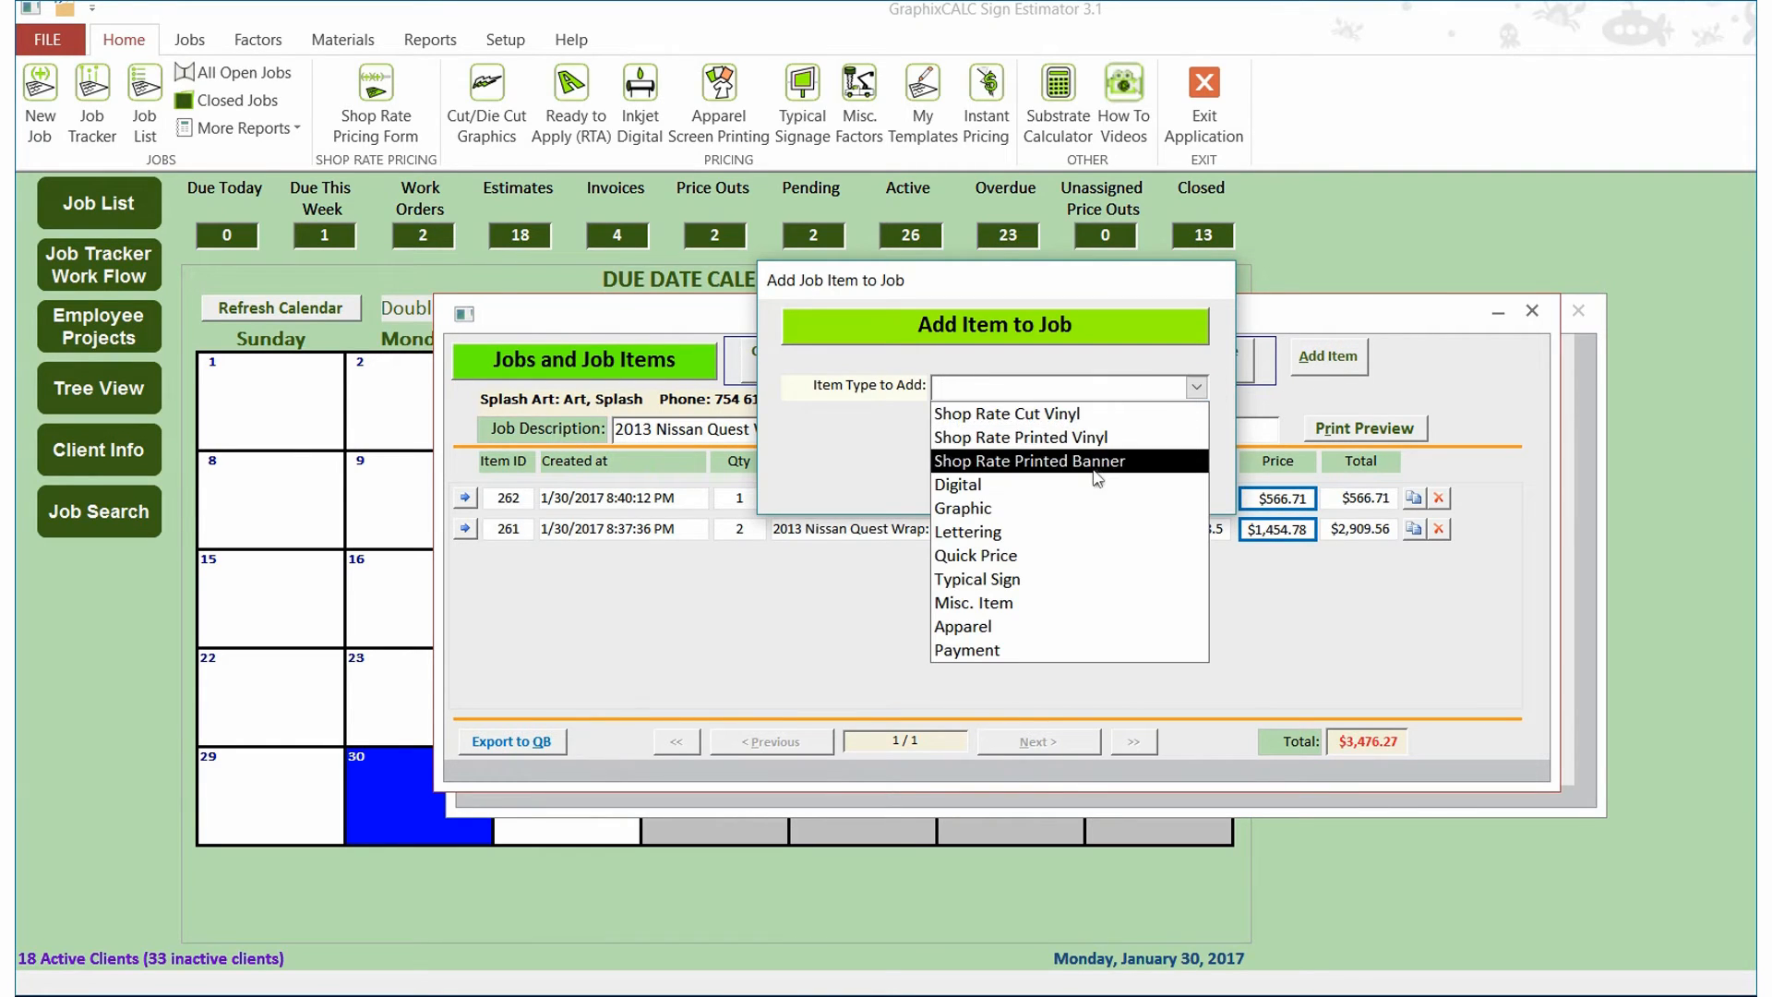
click(1089, 439)
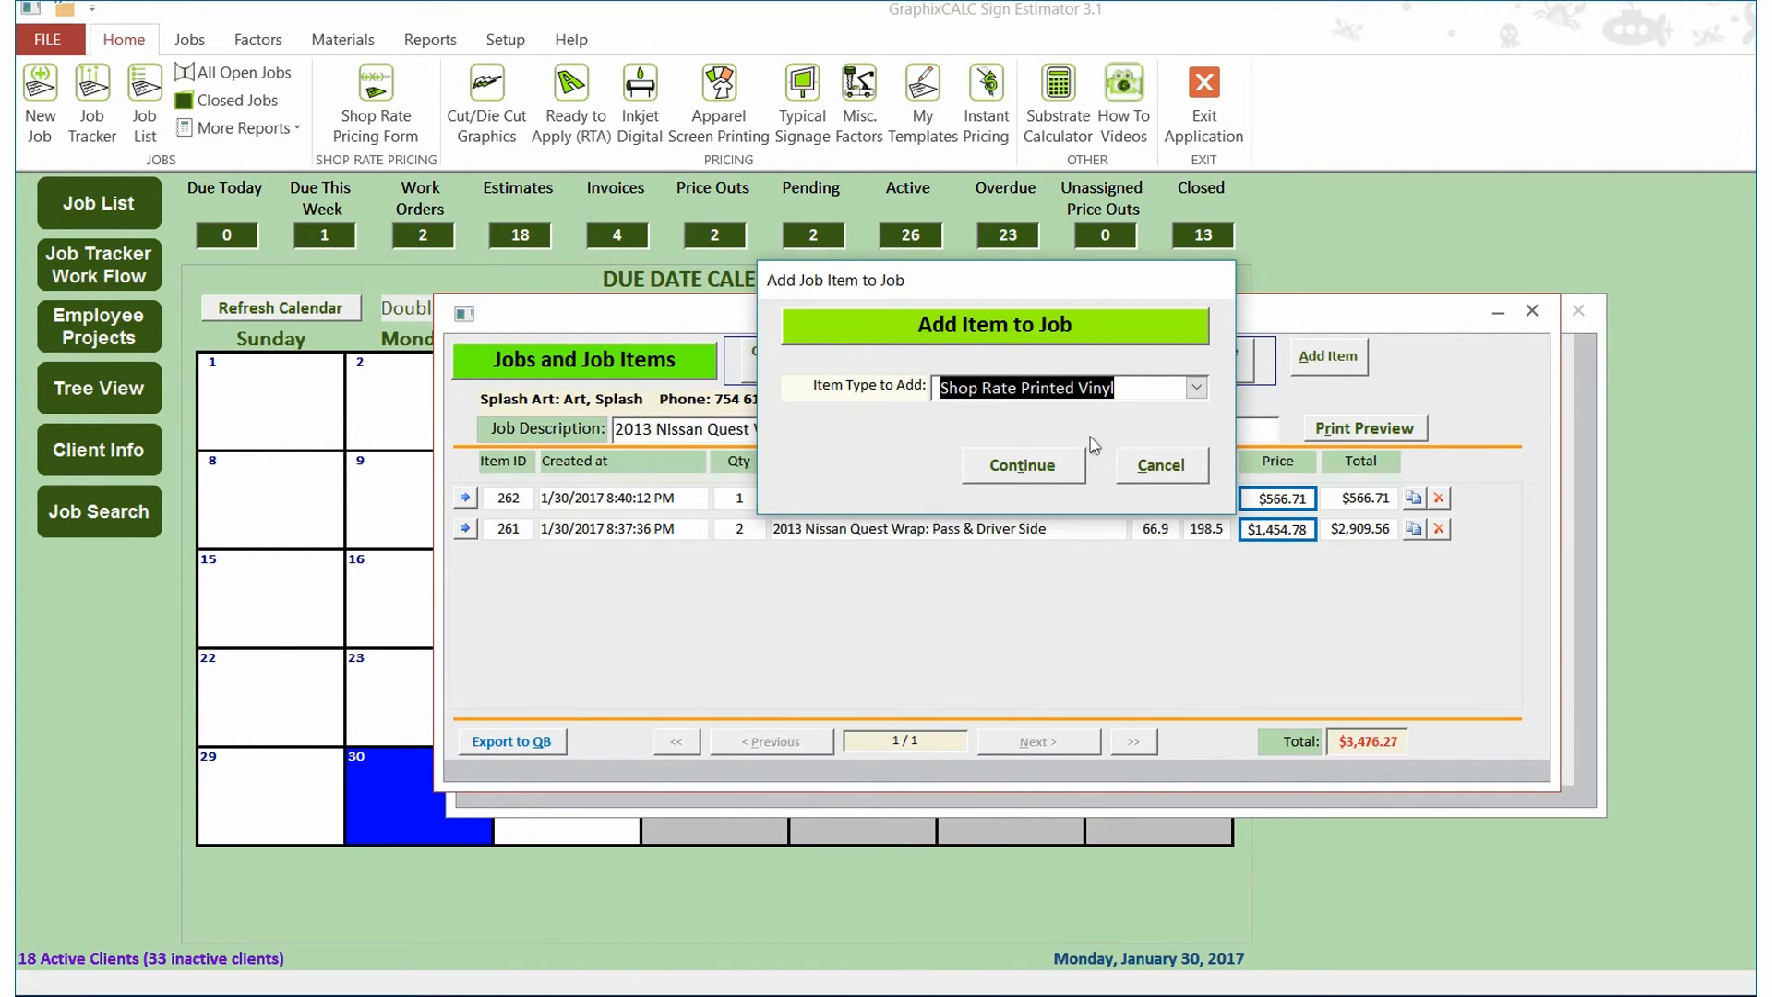
click(1026, 456)
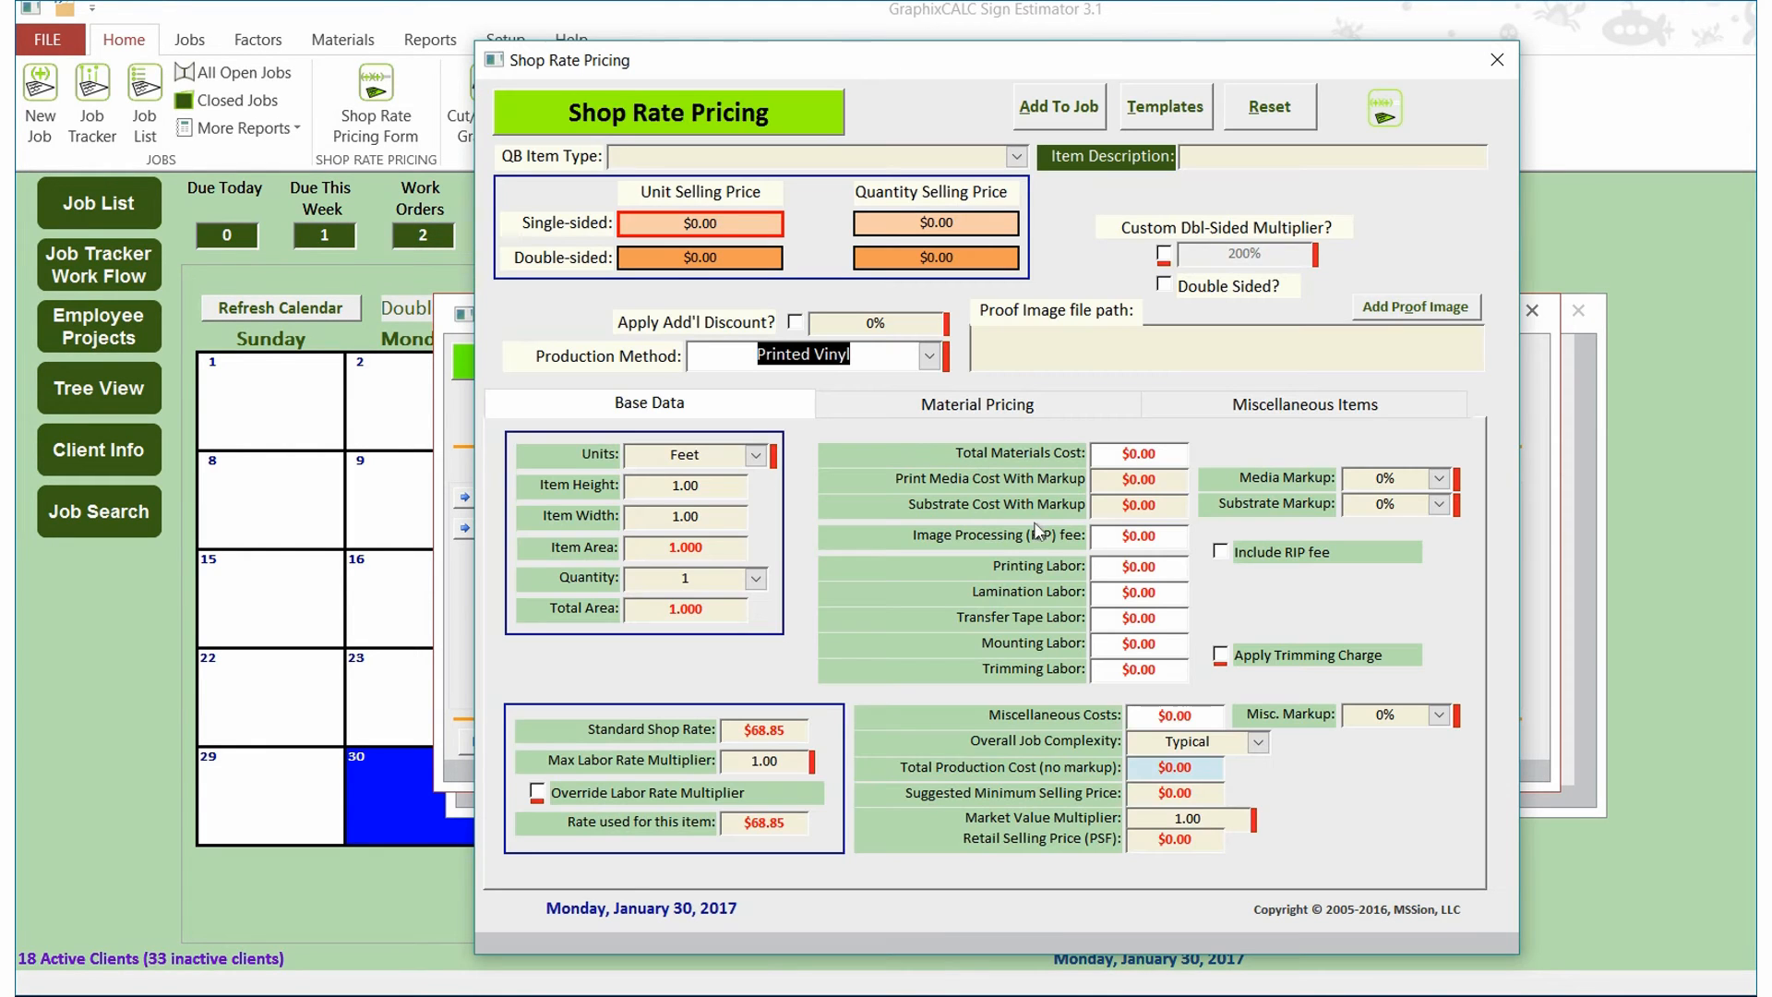
Step: Set the quantities of all three miscellaneous sign elements to 0
click(1292, 406)
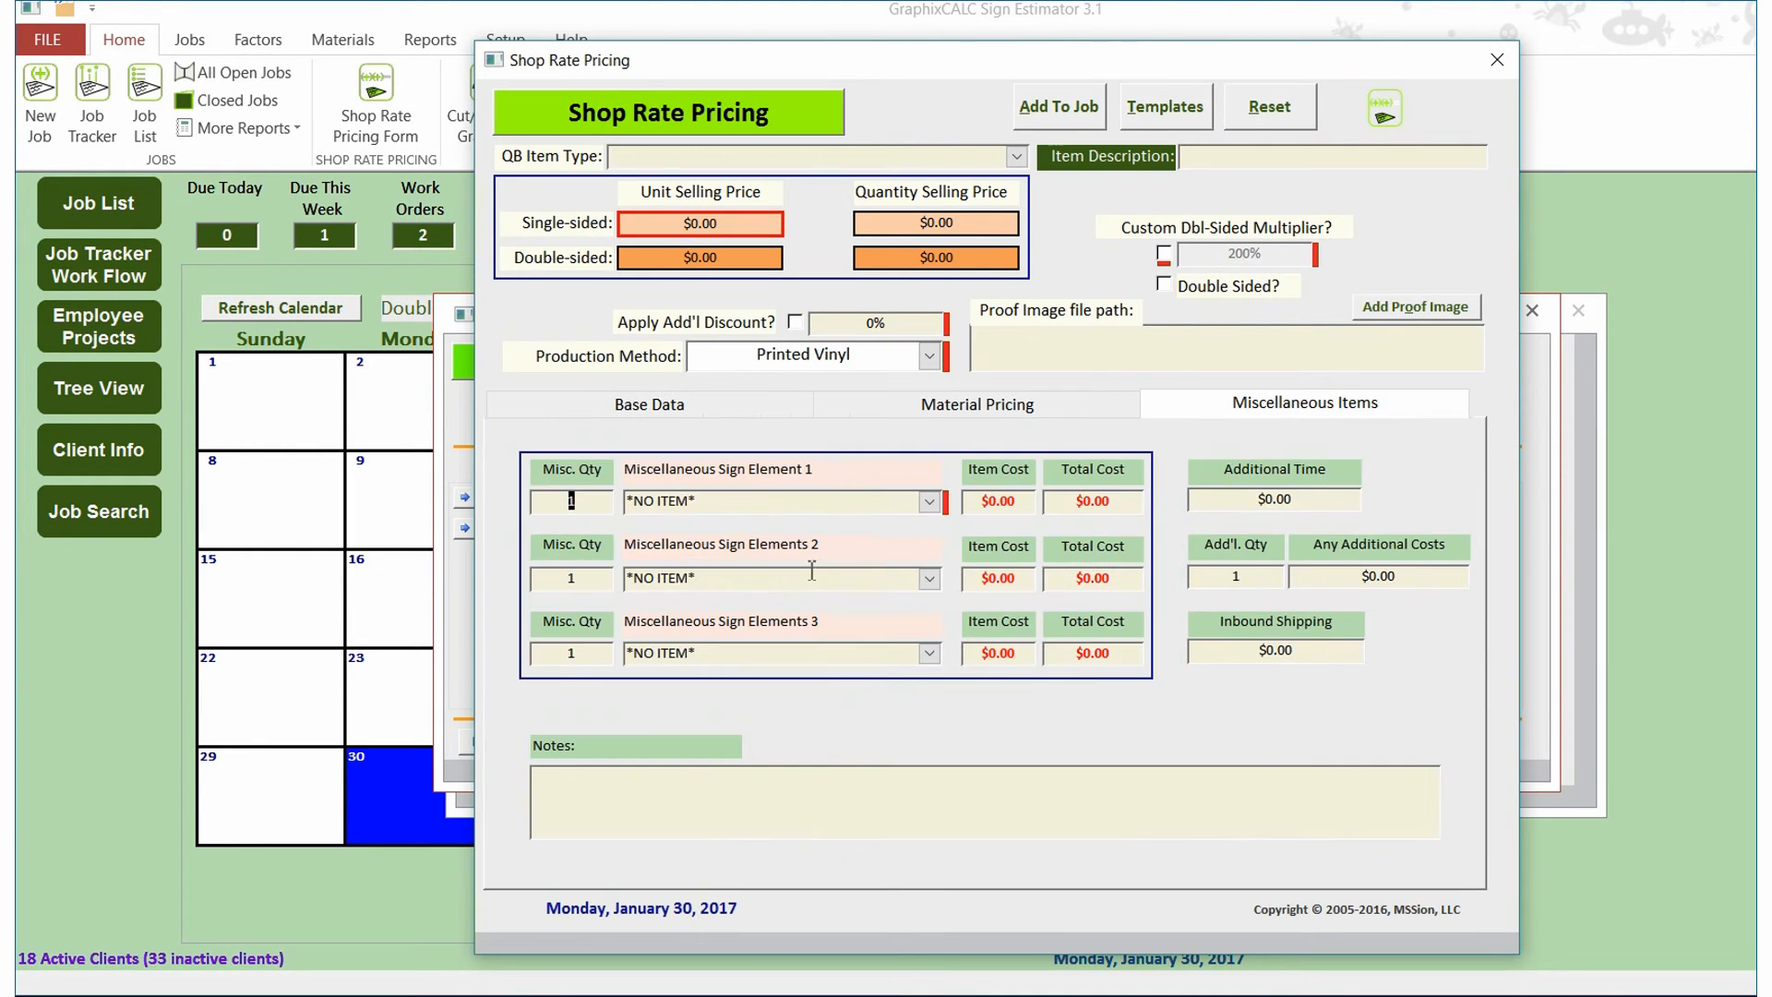
text(0)
key(Tab)
key(Tab)
text(0)
key(Tab)
key(Tab)
text(0)
key(Tab)
Step: Set the front wrap's units to Inches, its height to 68.9 and its width to 41.4
click(674, 406)
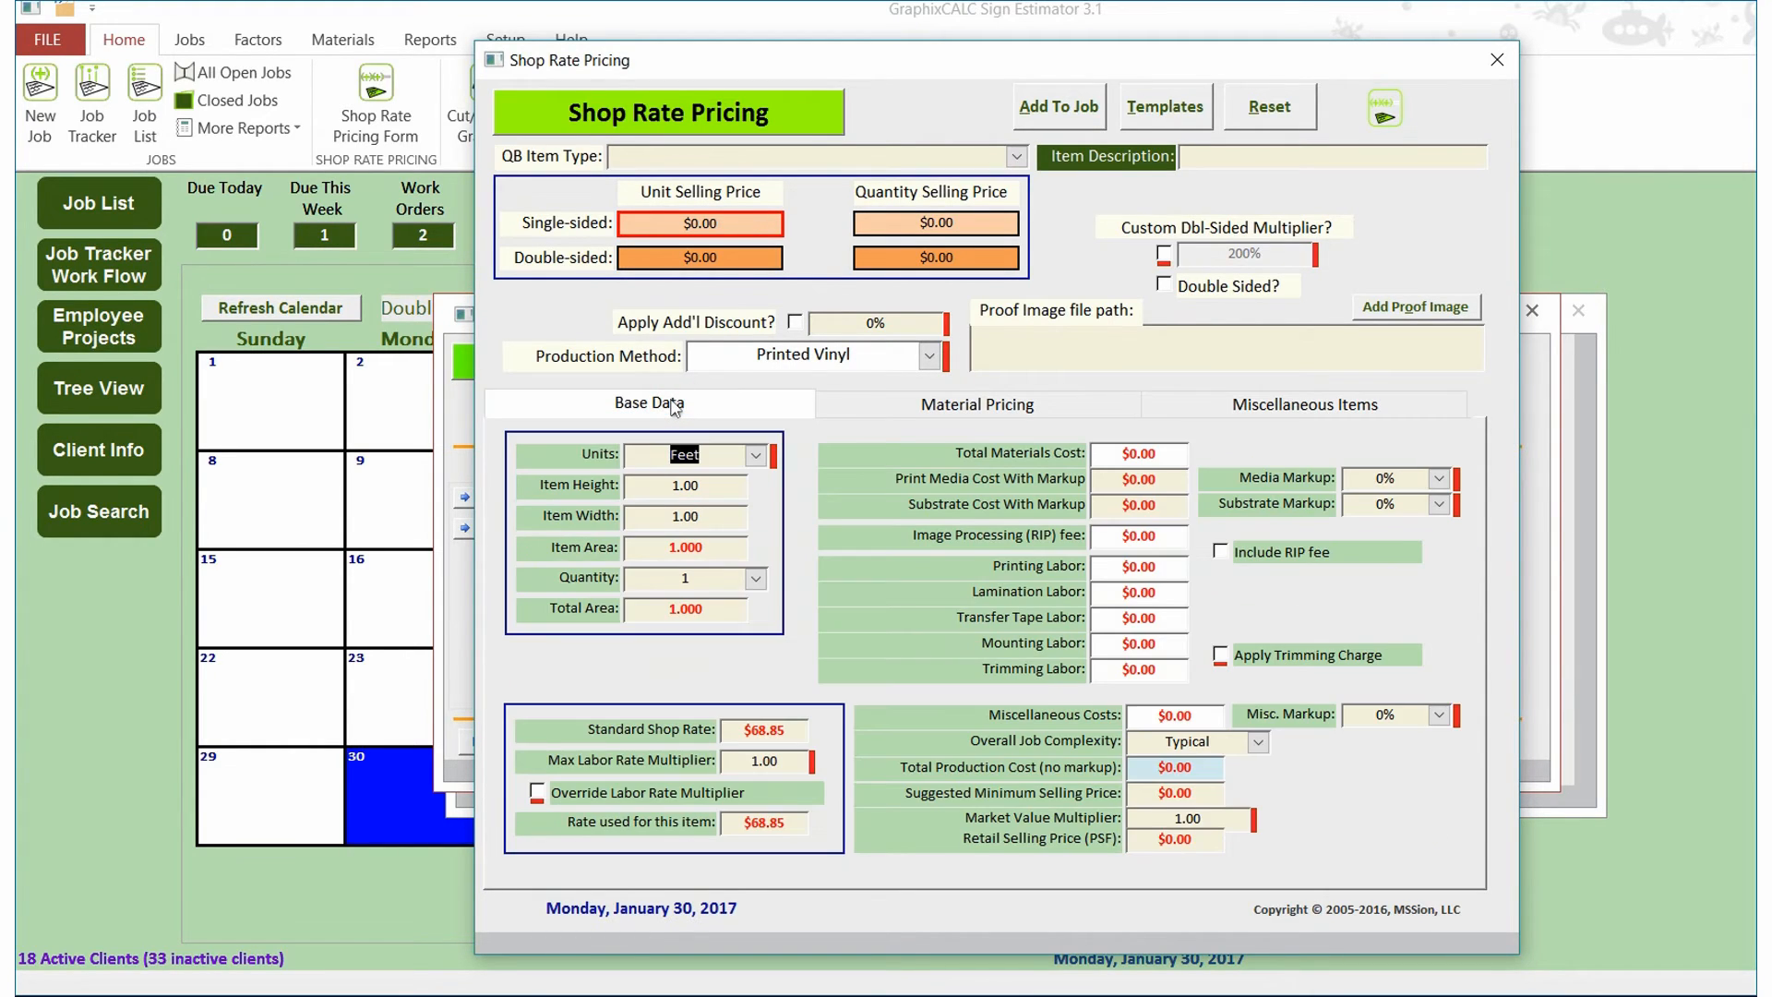
click(756, 455)
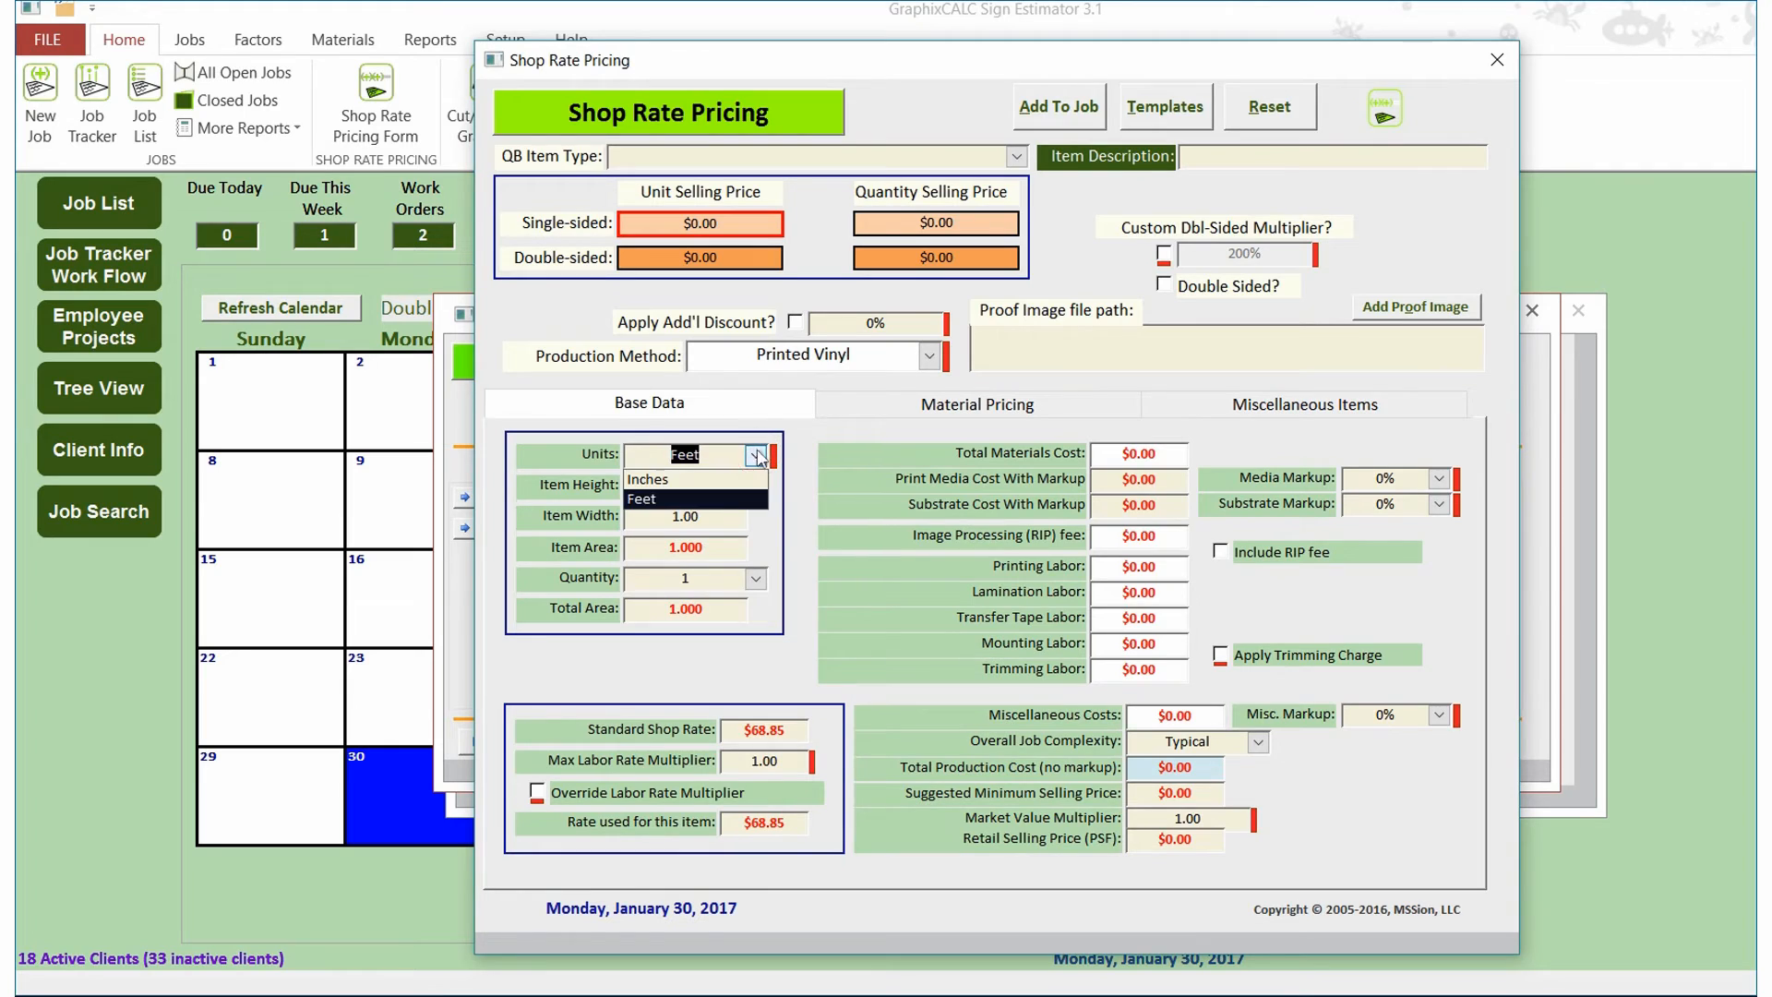
click(722, 480)
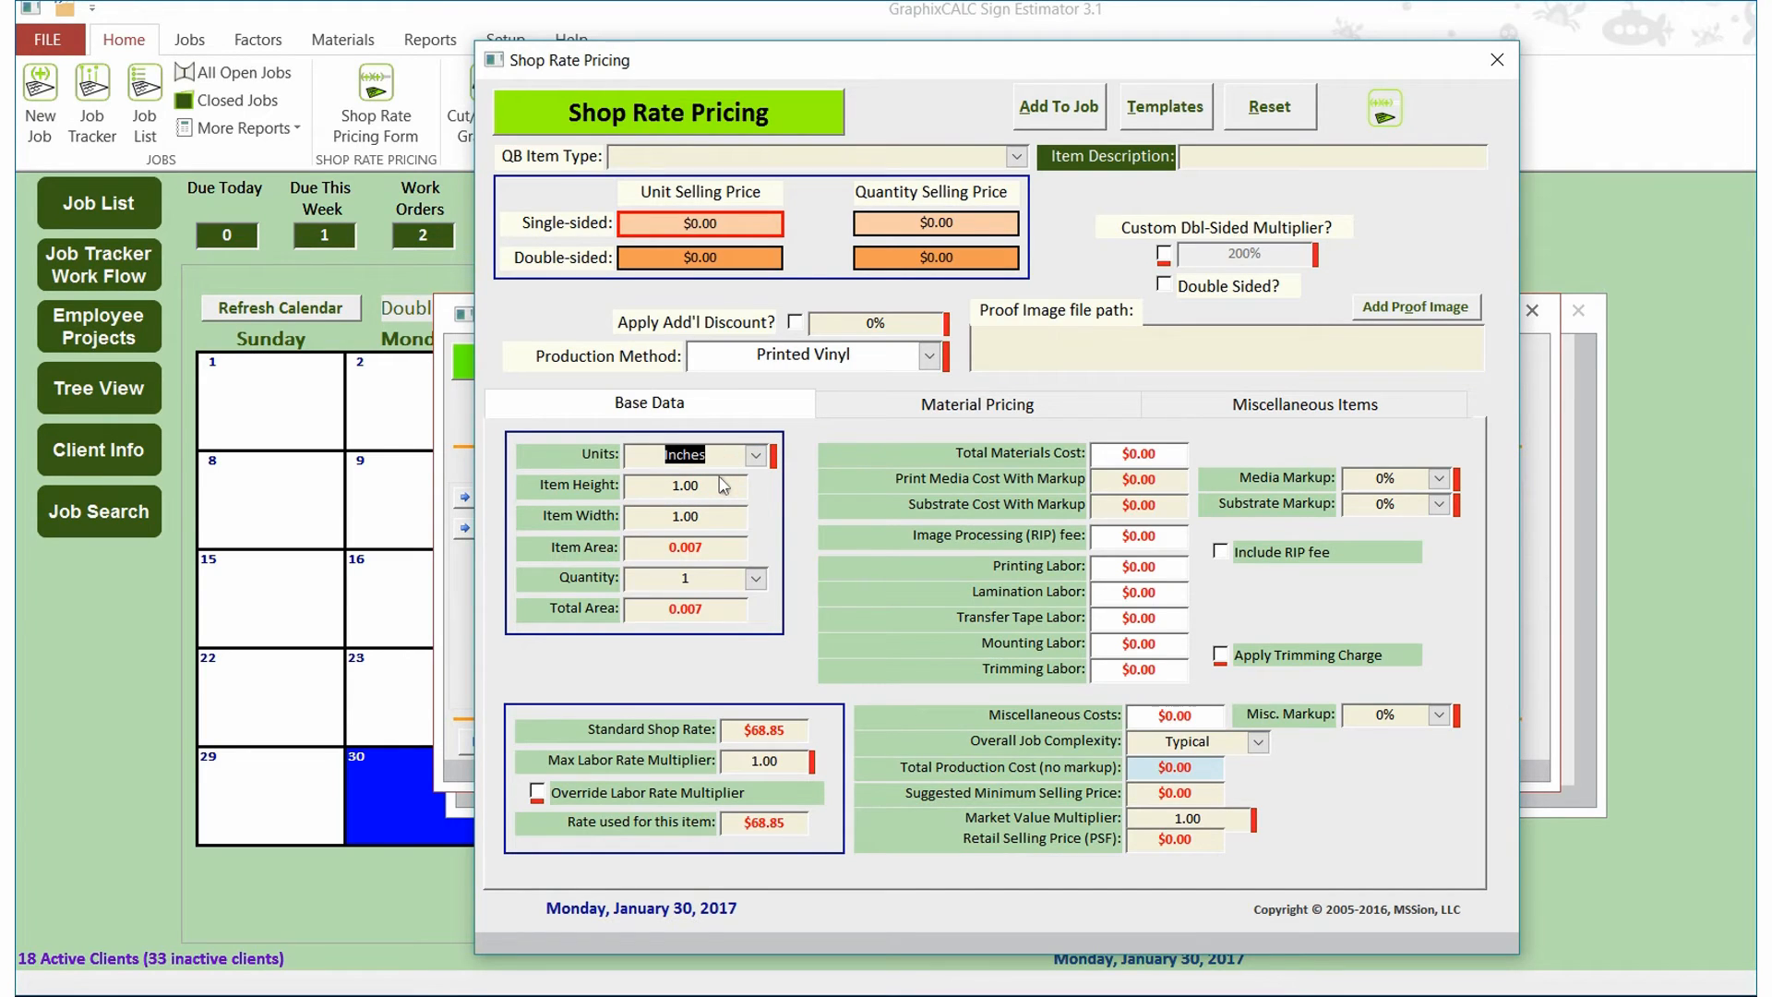
drag(717, 484, 672, 486)
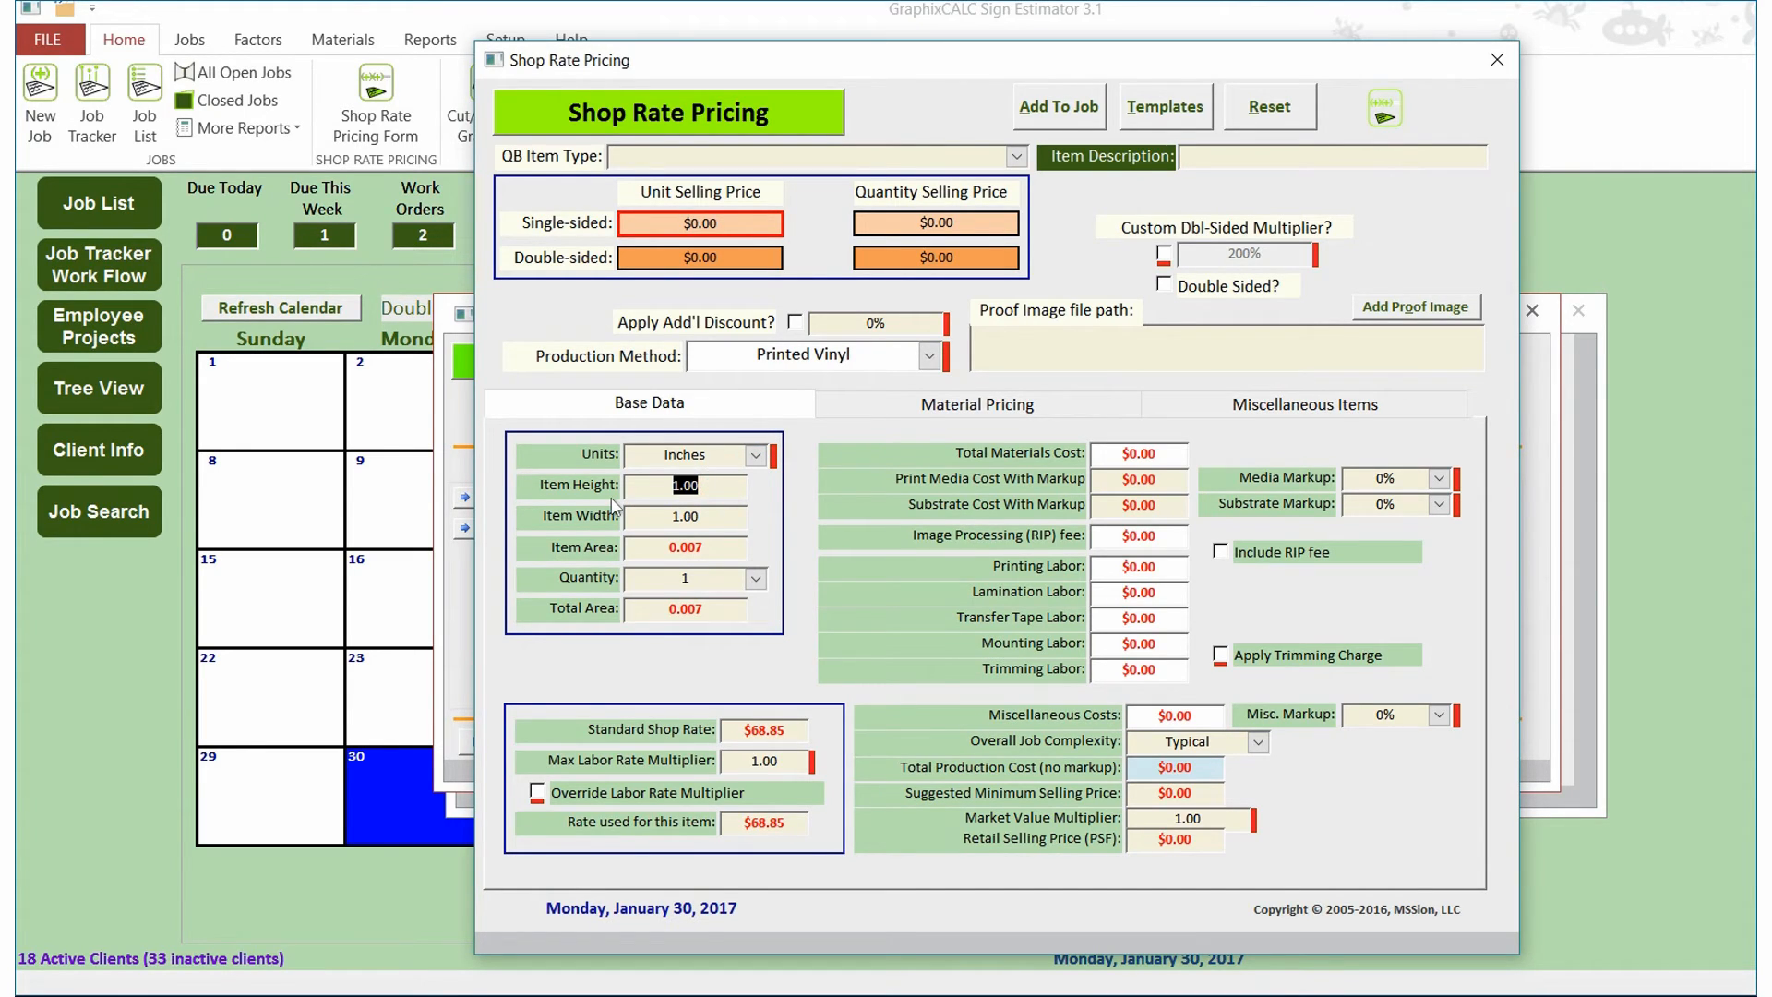
text(68.9)
key(Tab)
text(41.4)
key(Tab)
Step: Choose the Roland OEM Eco-sol ink system and the 3M material IJ35C Digital Vinyl for the front wrap
click(977, 403)
click(1262, 458)
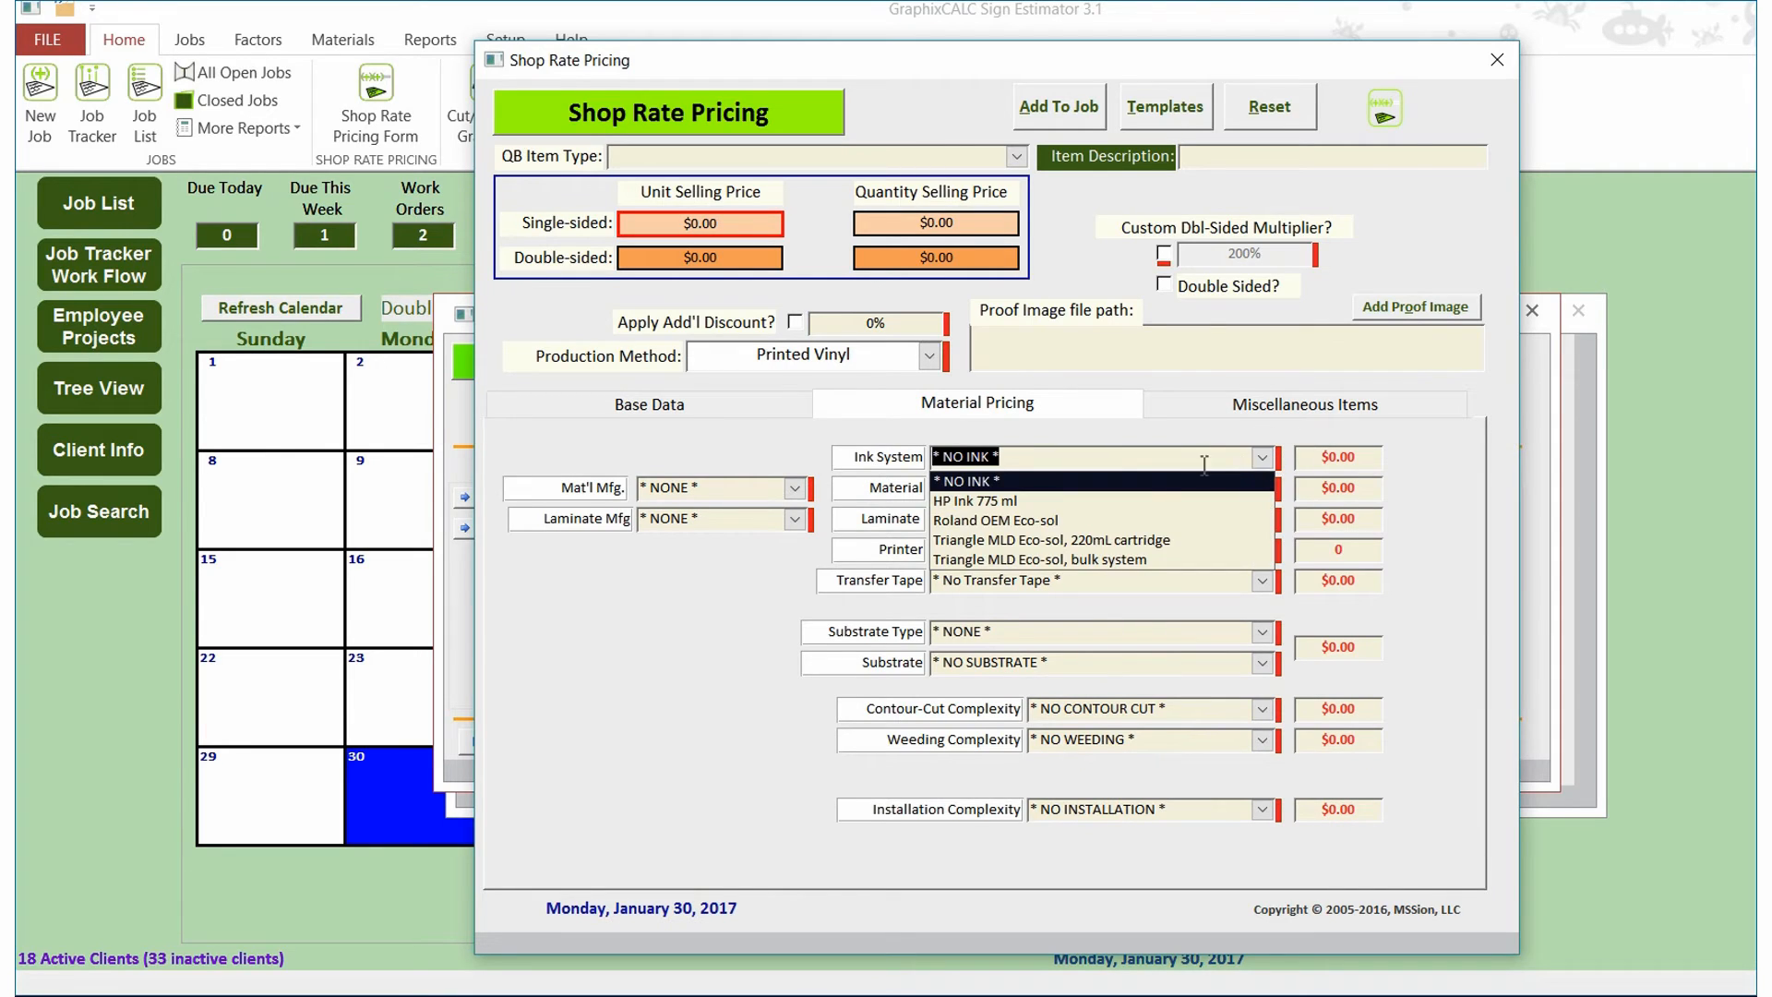
click(1006, 508)
click(794, 489)
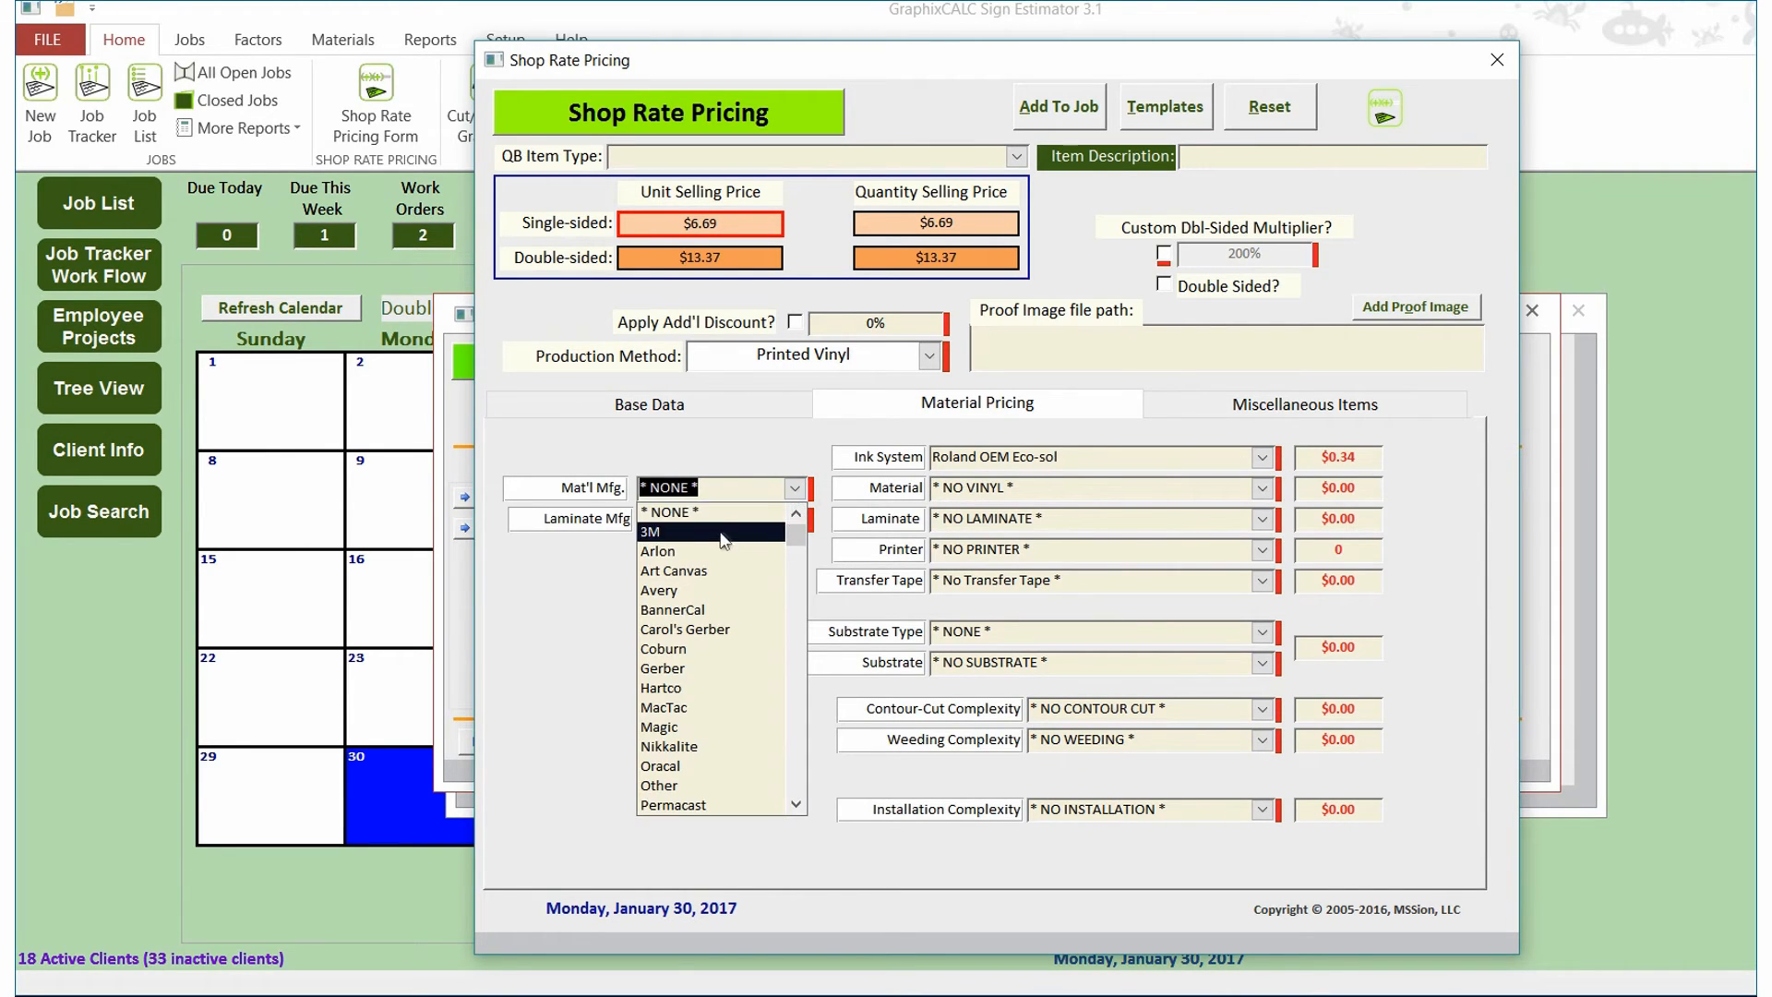
click(651, 532)
click(1261, 489)
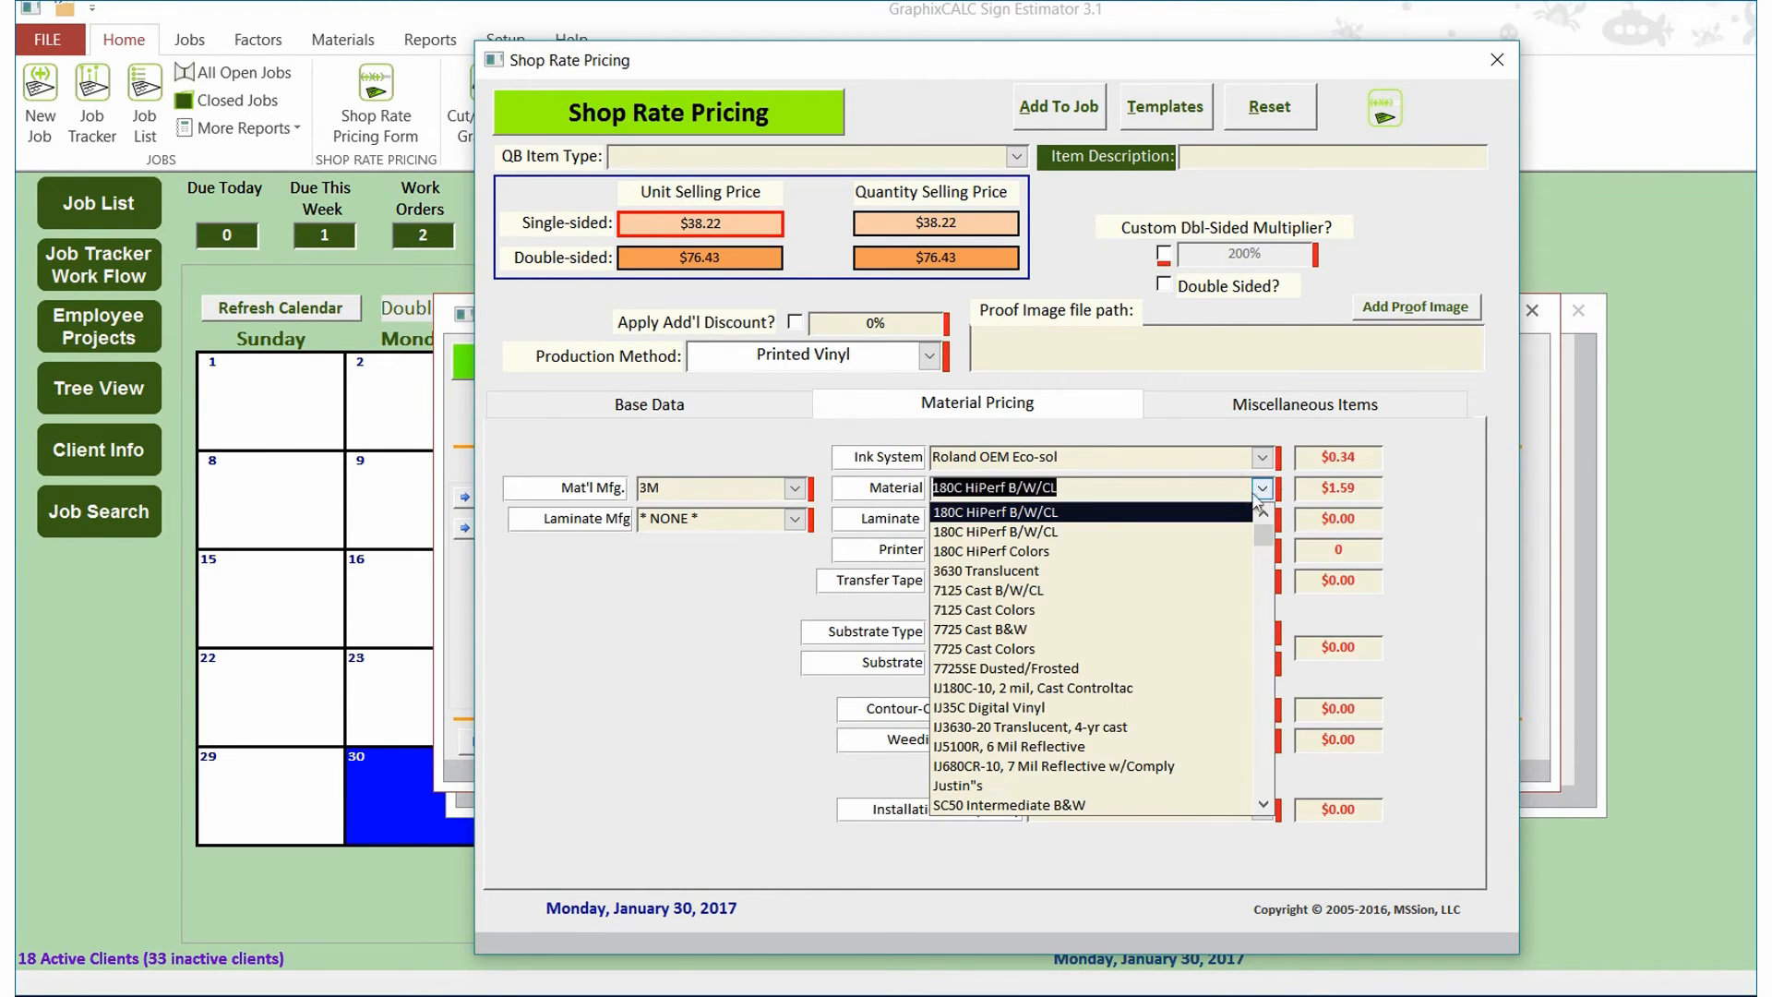
click(1089, 710)
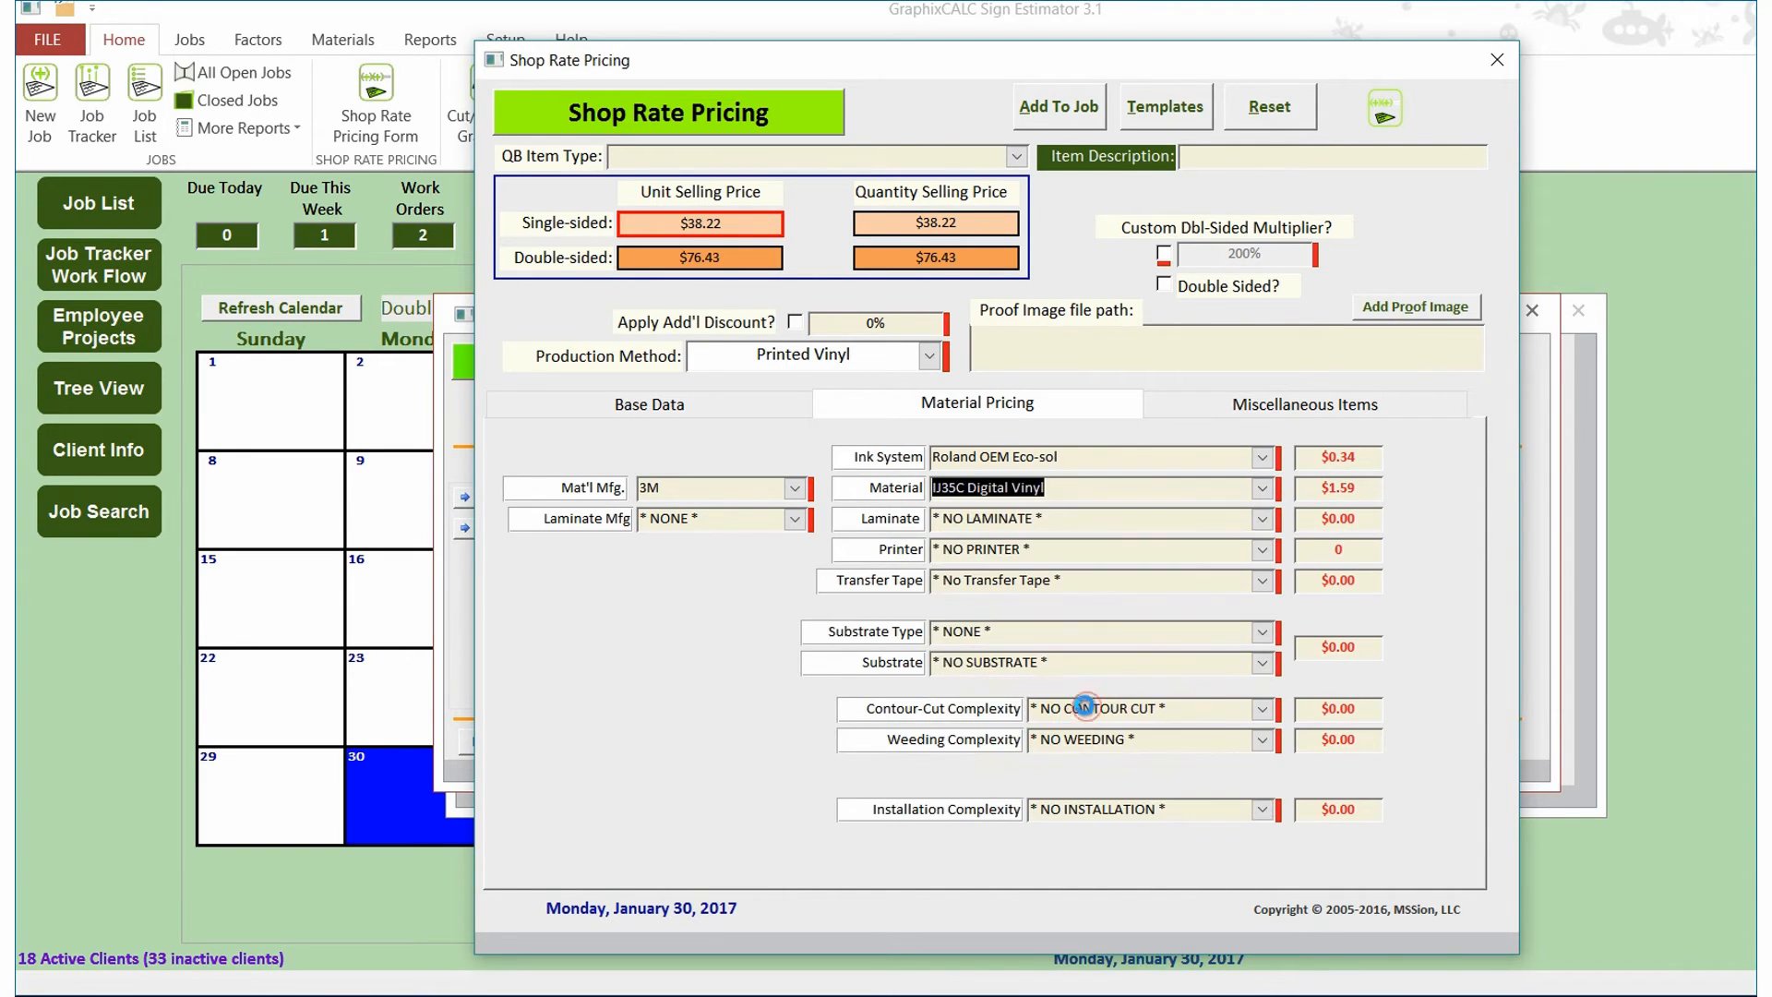
Step: Choose 3M as the front wrap's laminate manufacturer and Roland SP-540V @ 360x720x4-pass as its printer
click(794, 519)
click(744, 562)
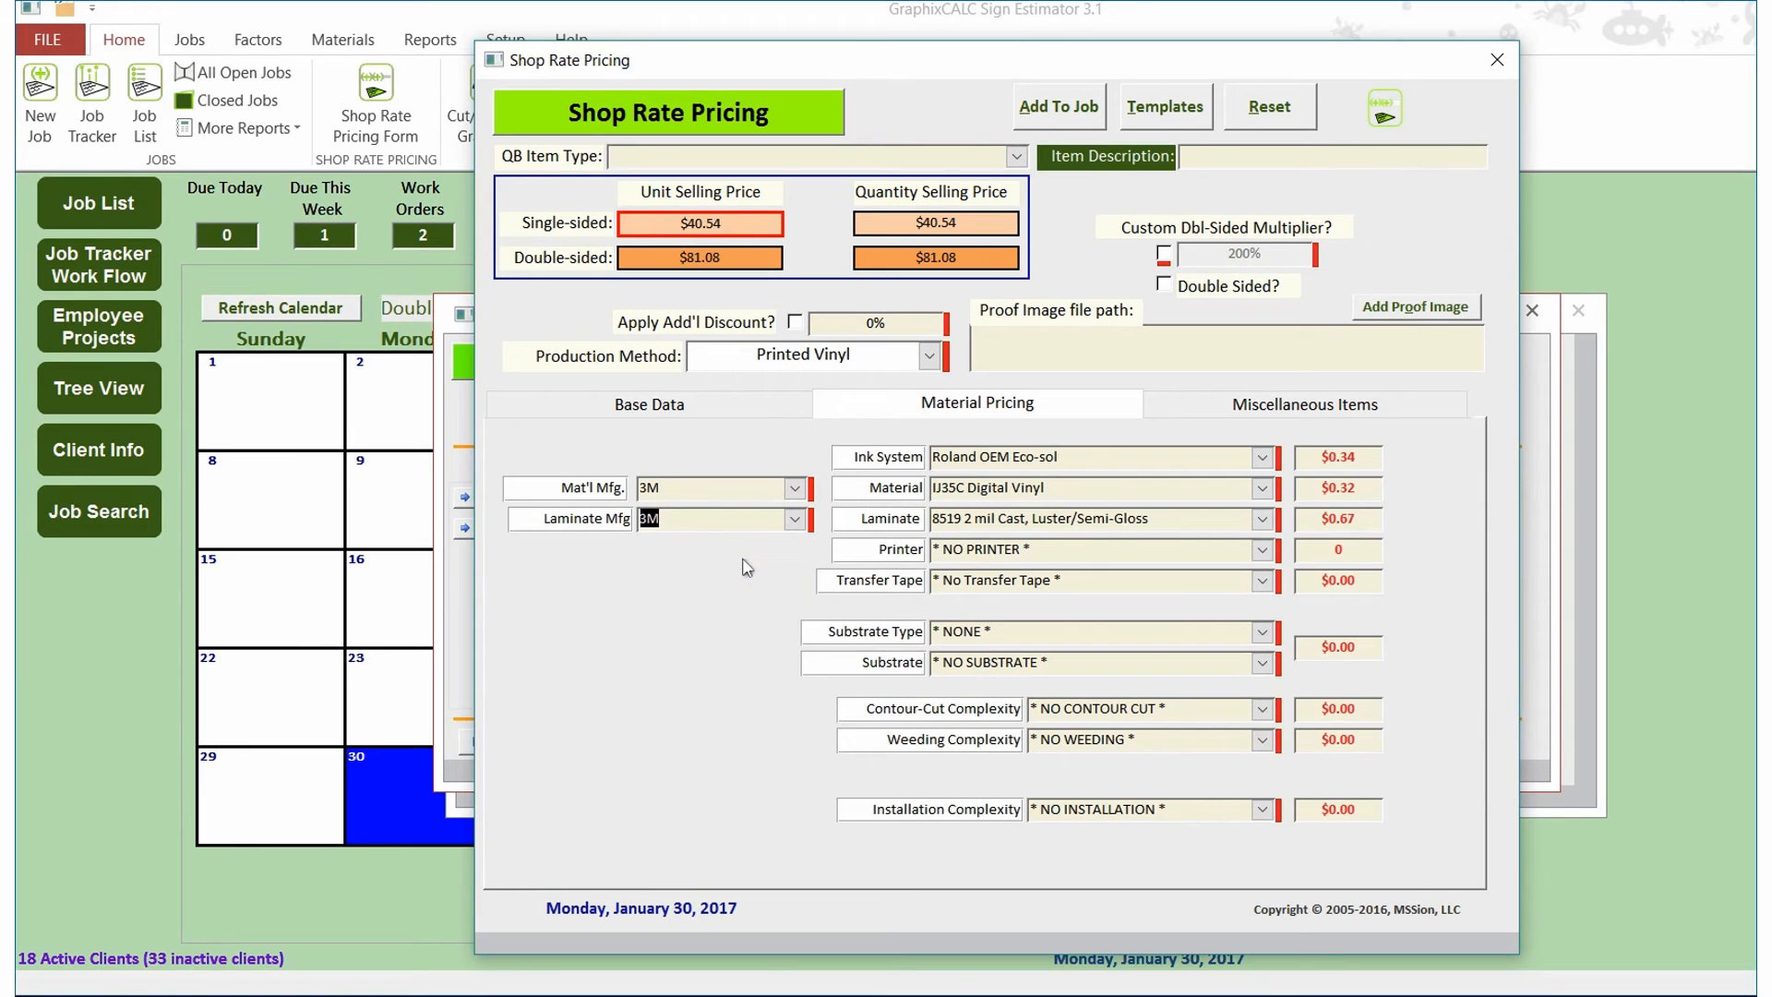
click(1260, 550)
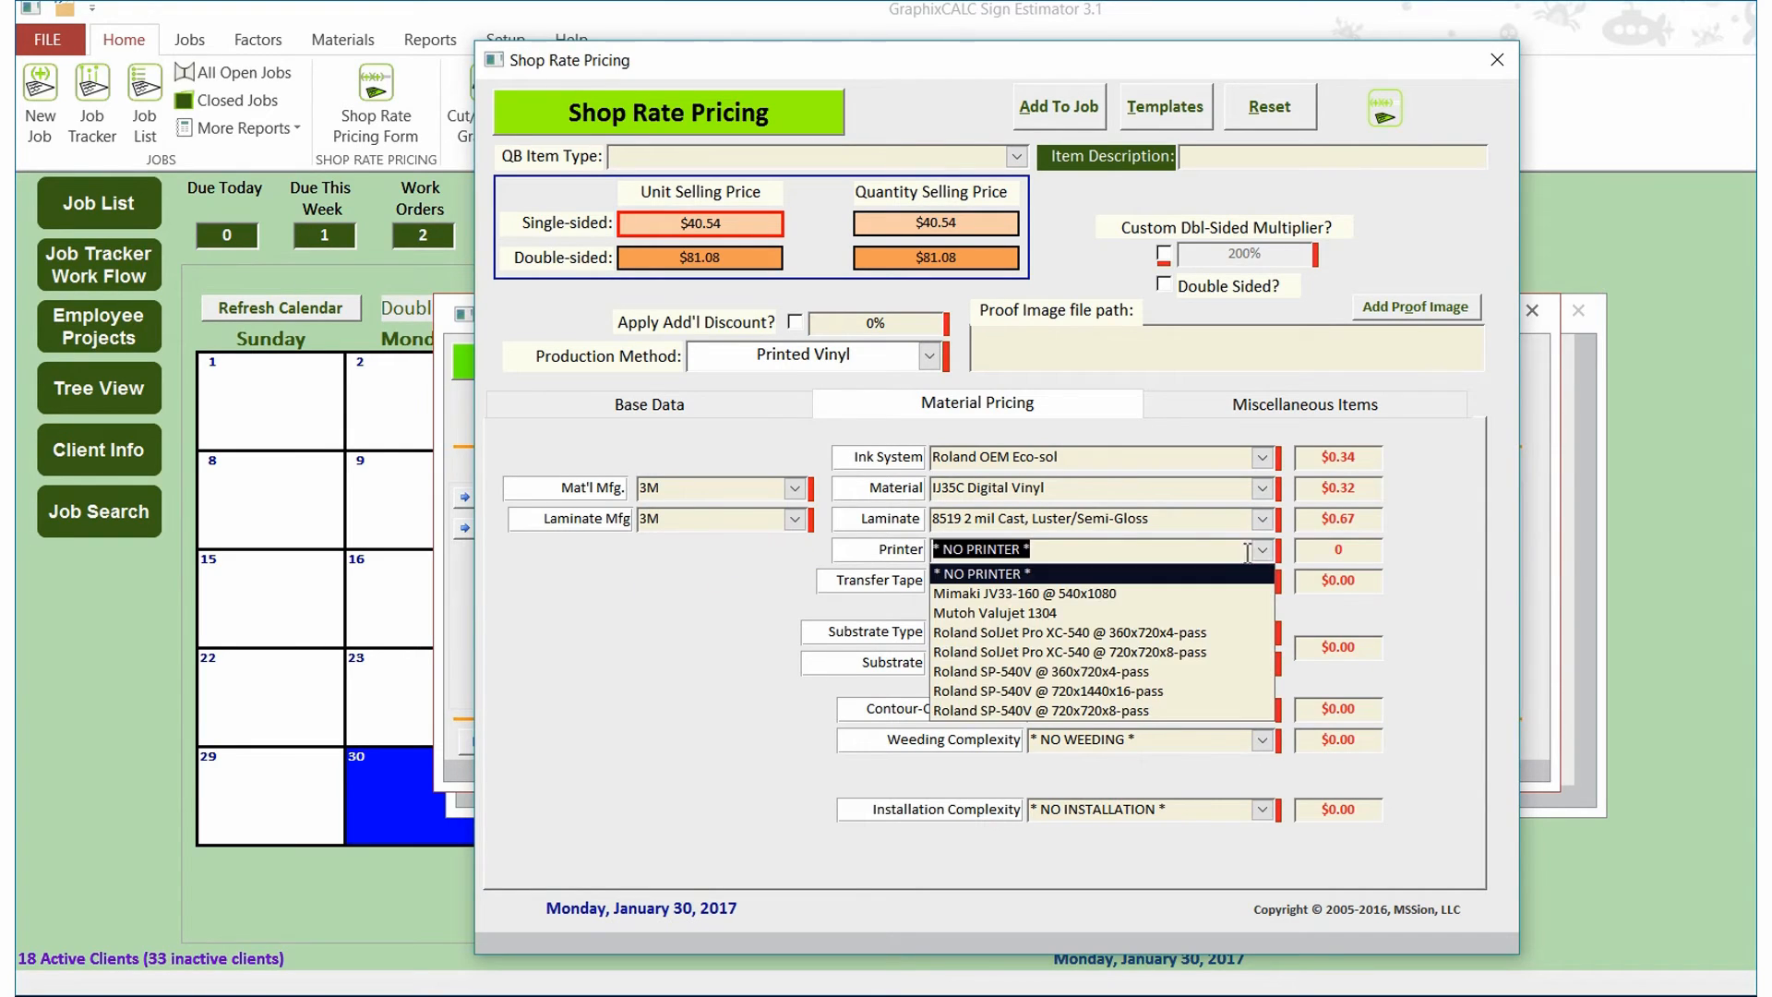
click(1168, 671)
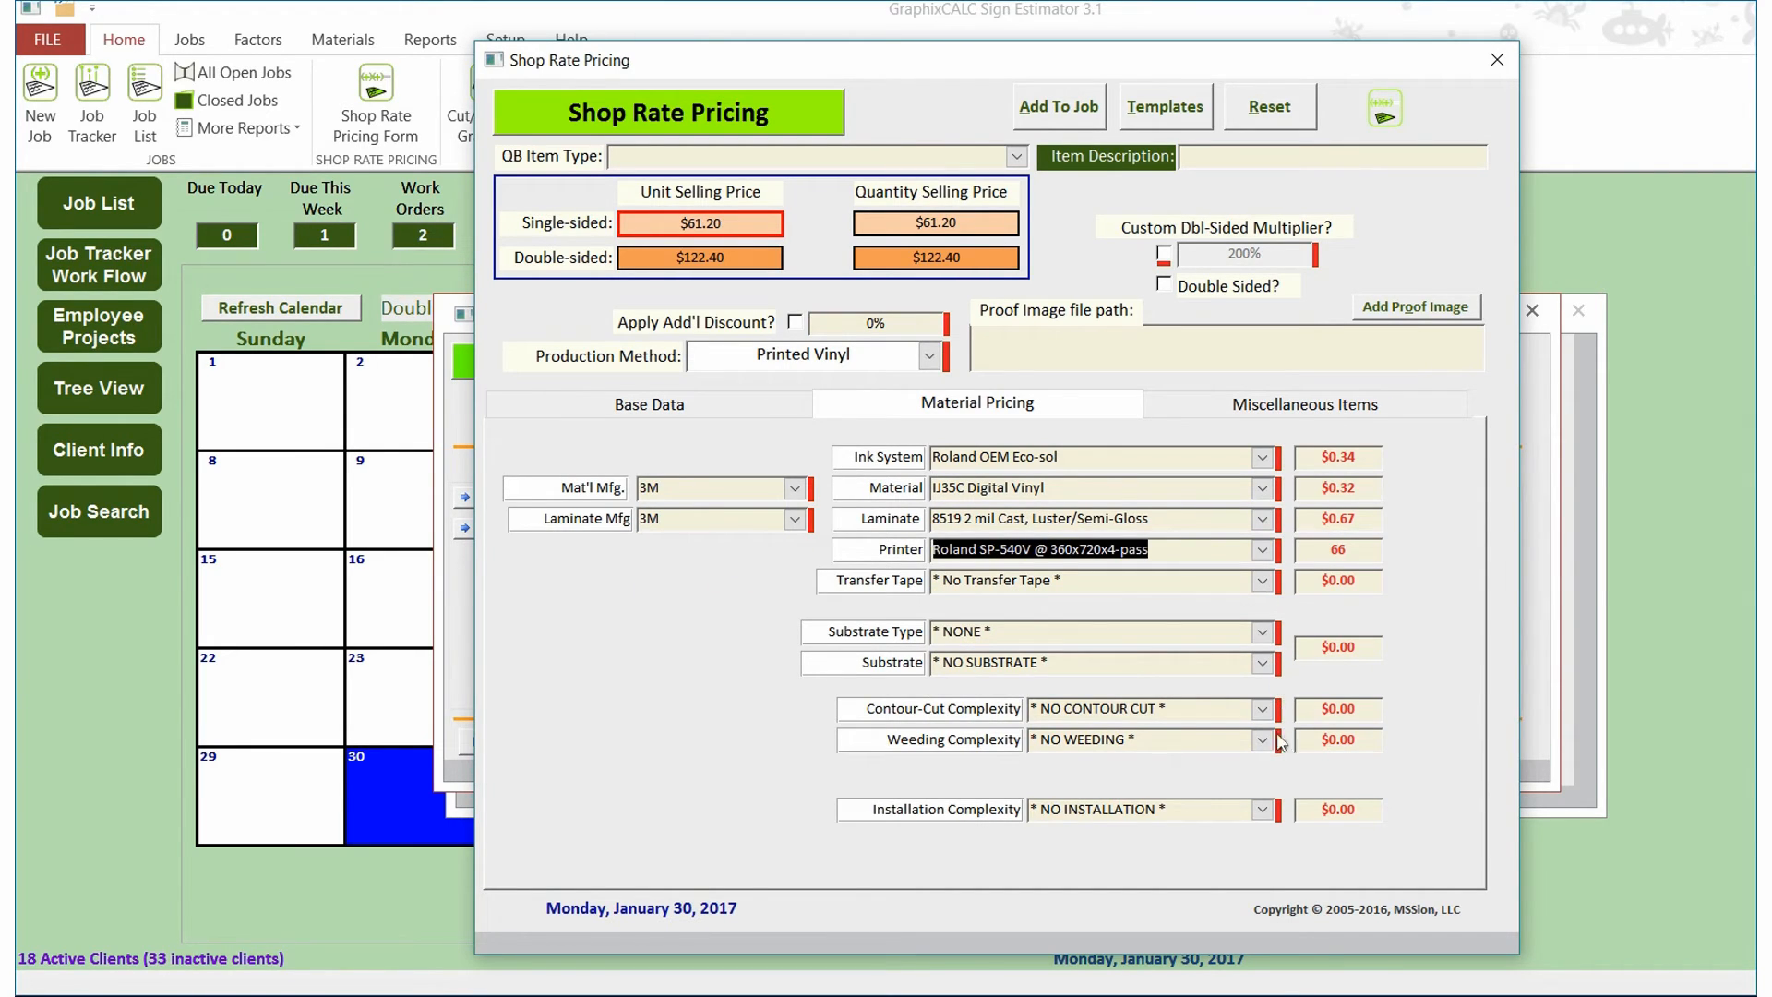
Step: Set the front wrap's installation complexity to Vehicle Wrap (above average) and include the RIP fee
click(1261, 809)
click(1159, 770)
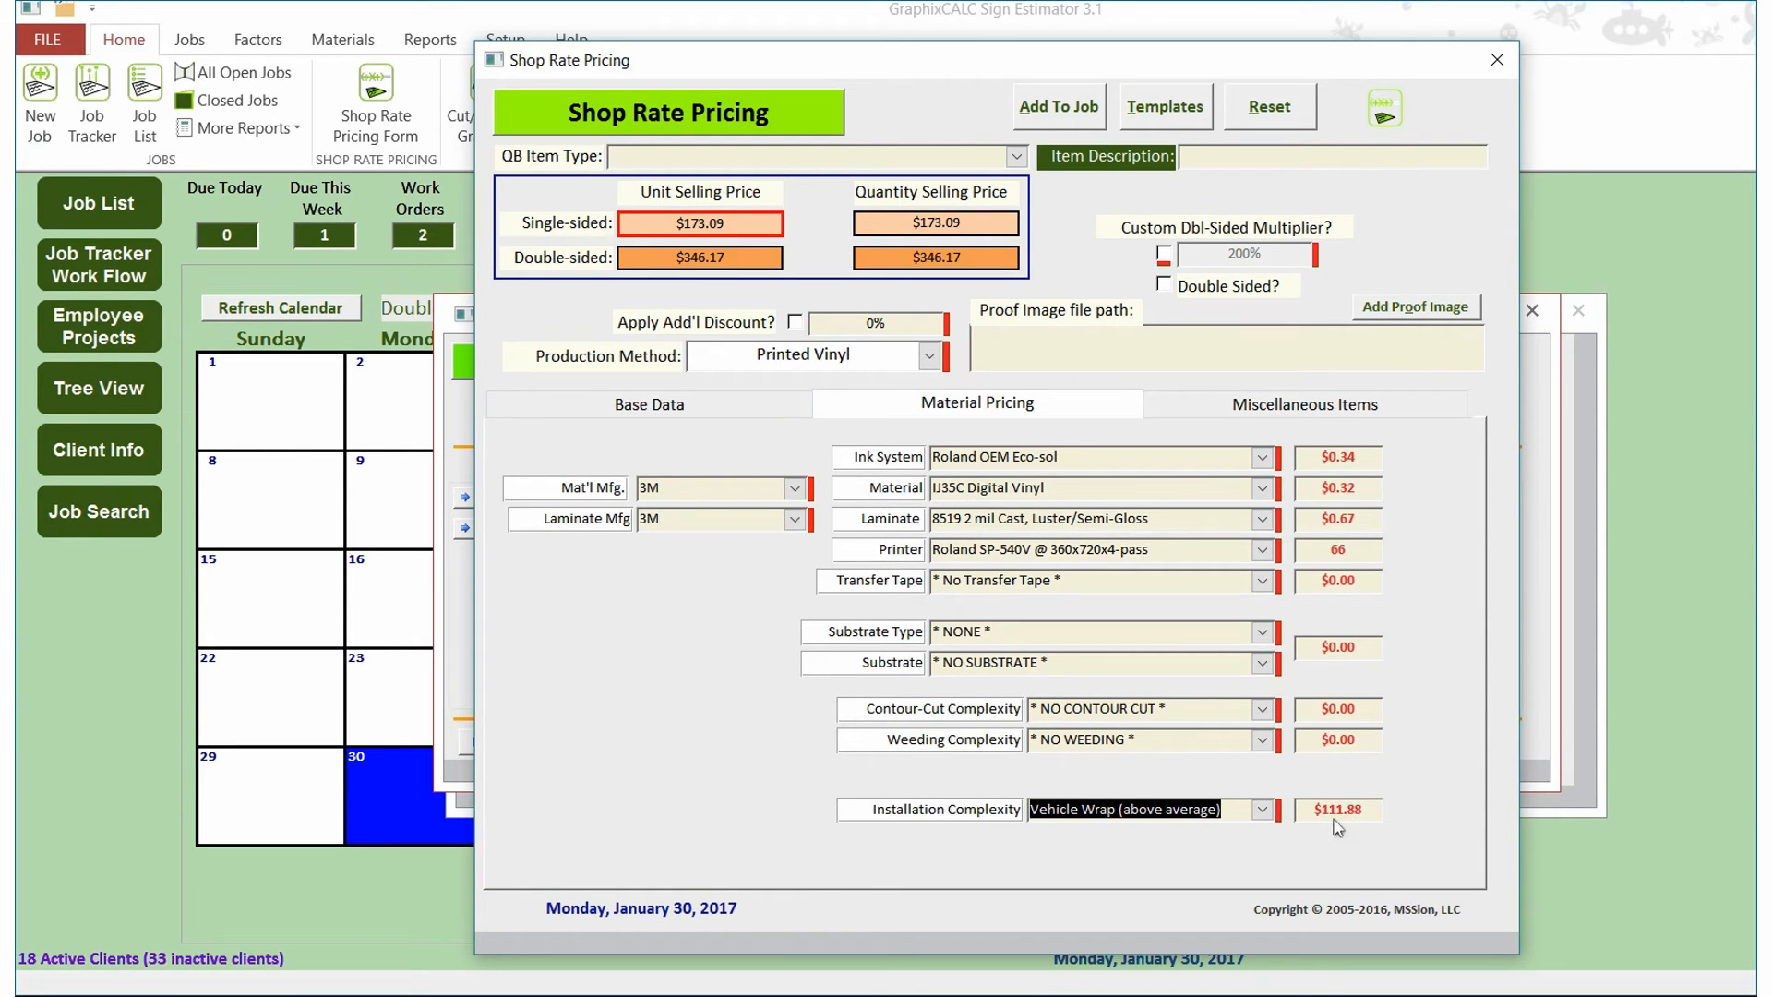
click(716, 406)
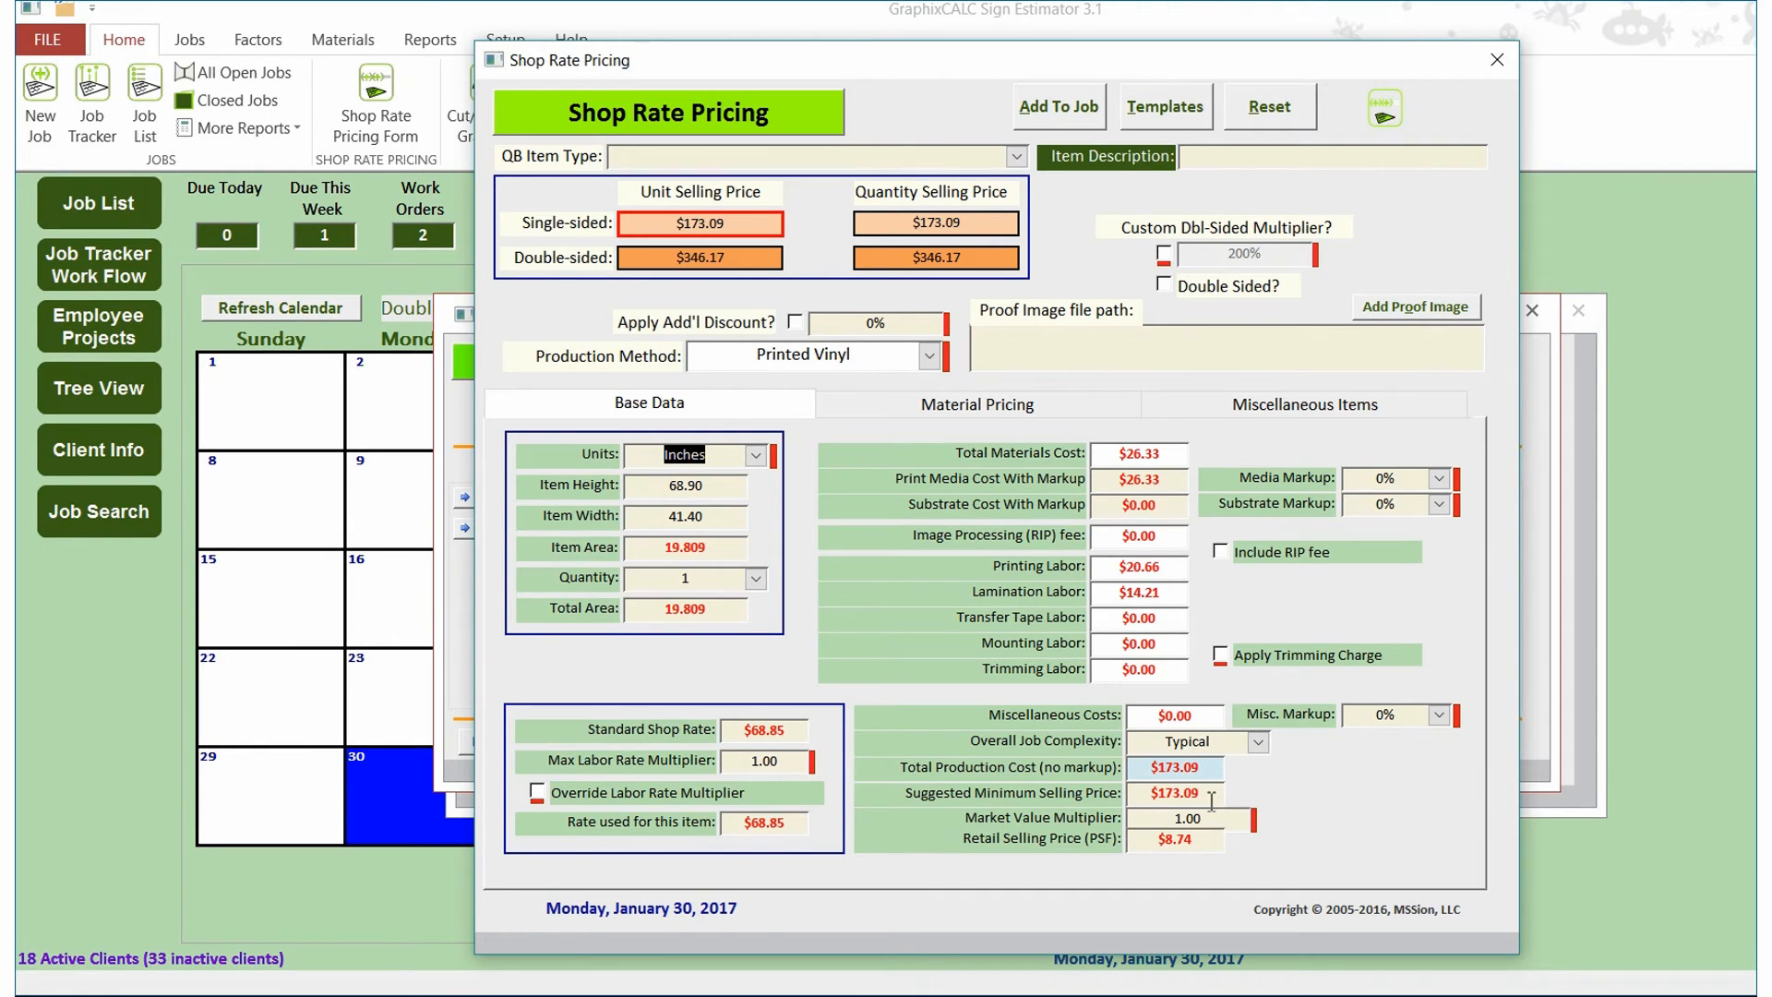
click(1221, 552)
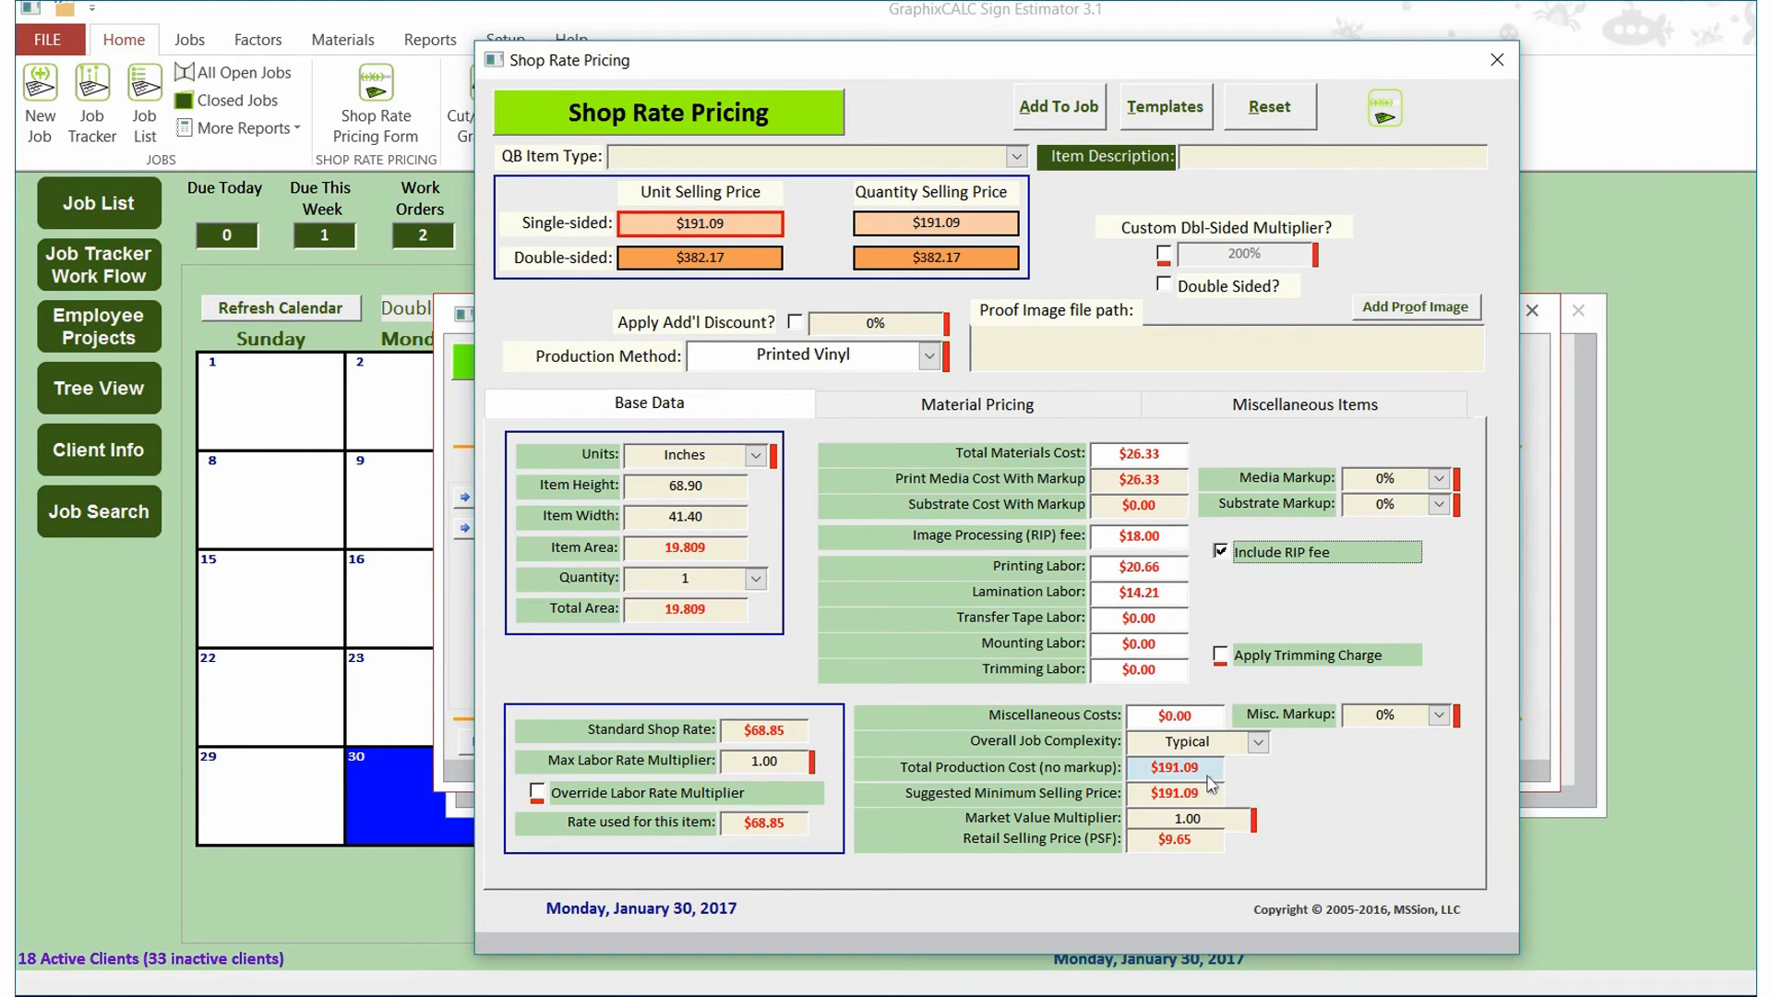
Step: Set the front wrap's media markup to 100% and its market value multiplier to 1.50
click(1439, 478)
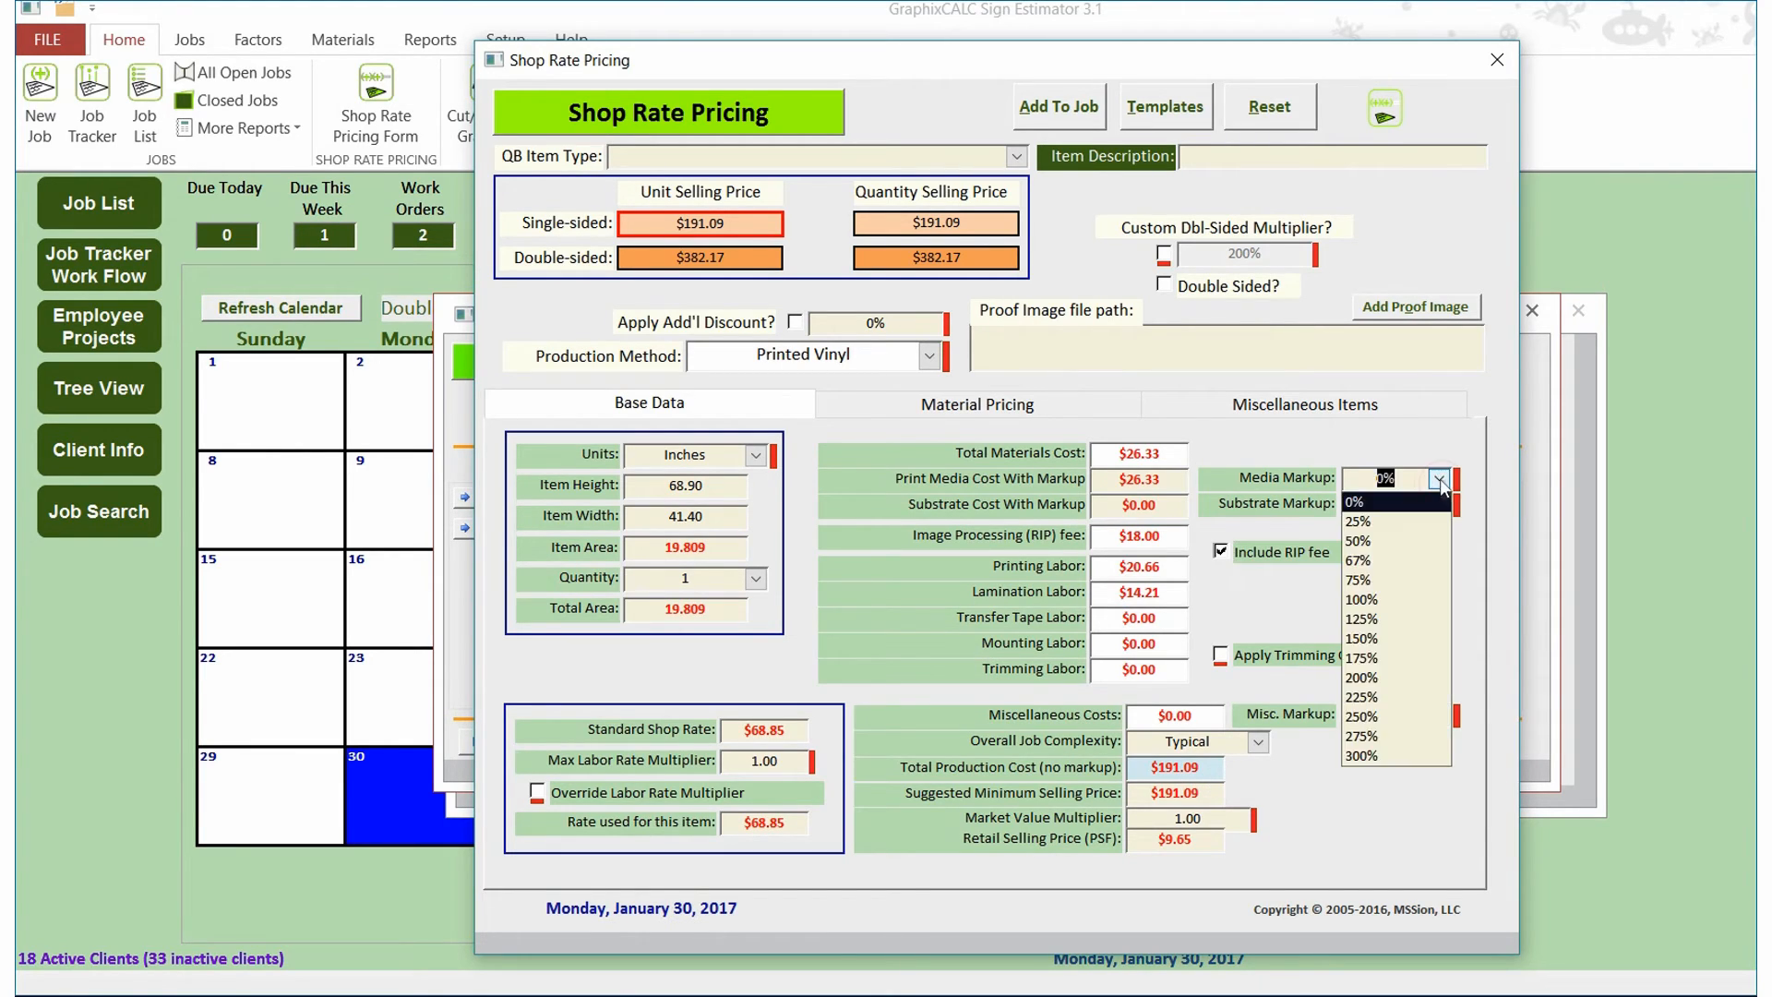
click(1381, 600)
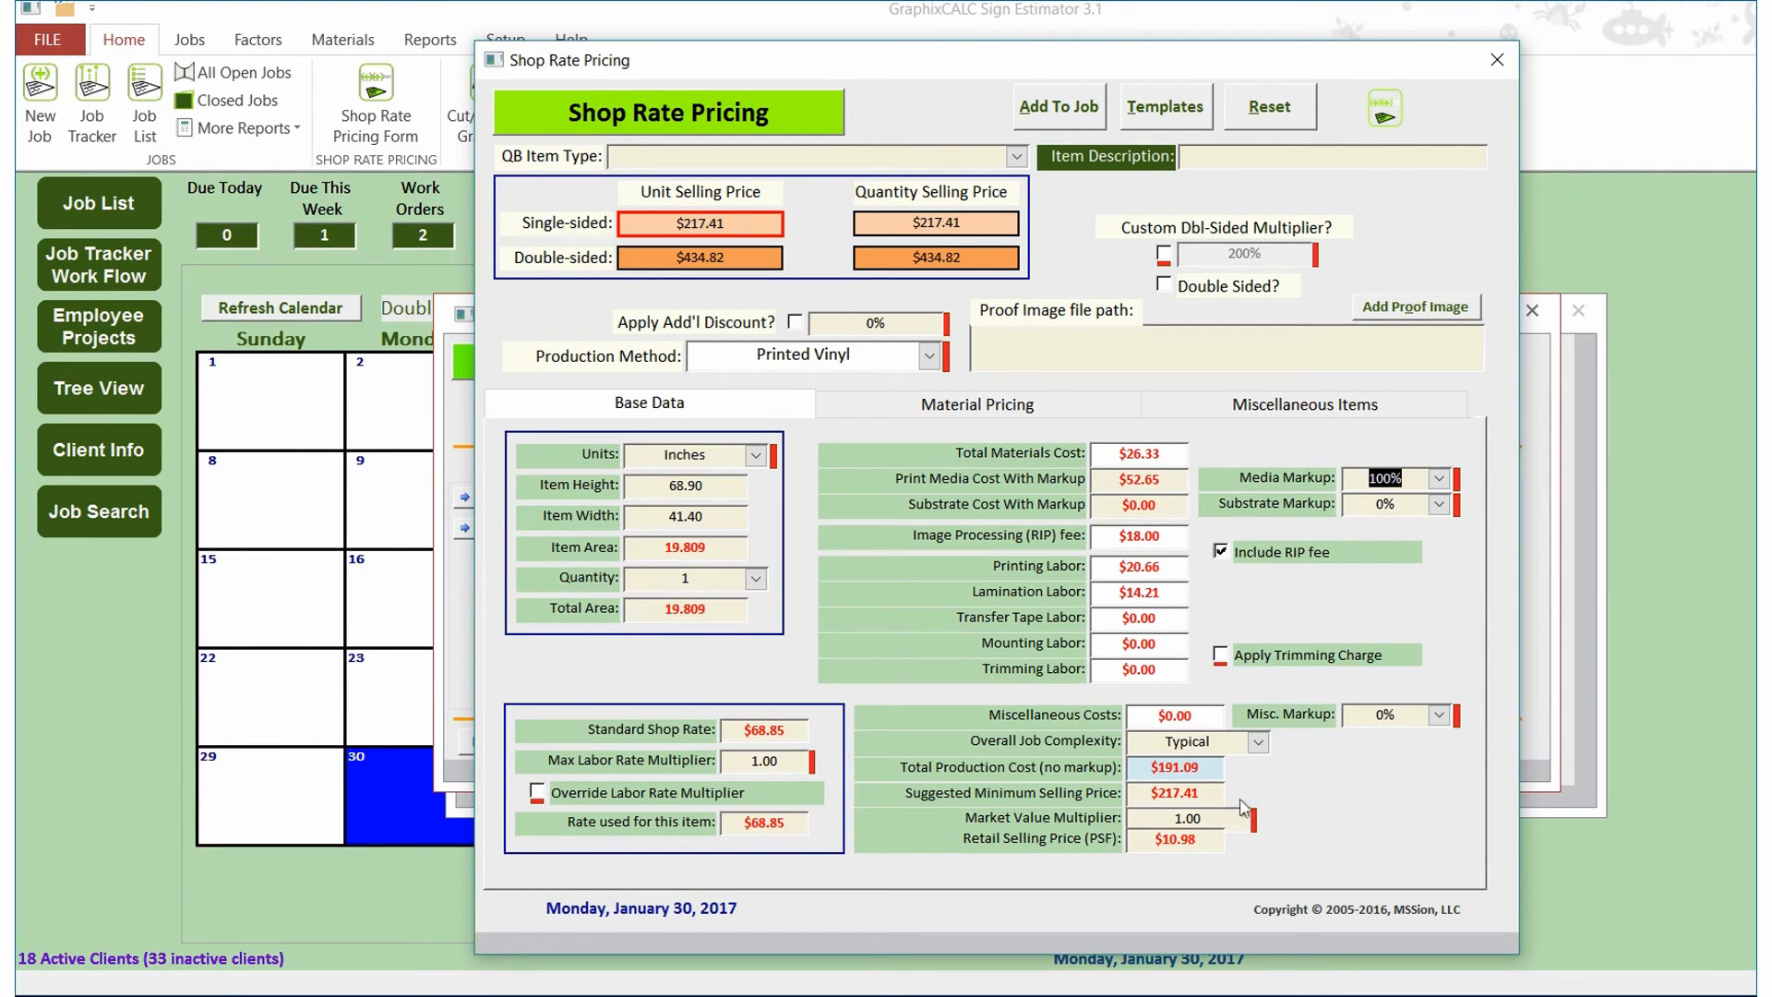
click(1228, 824)
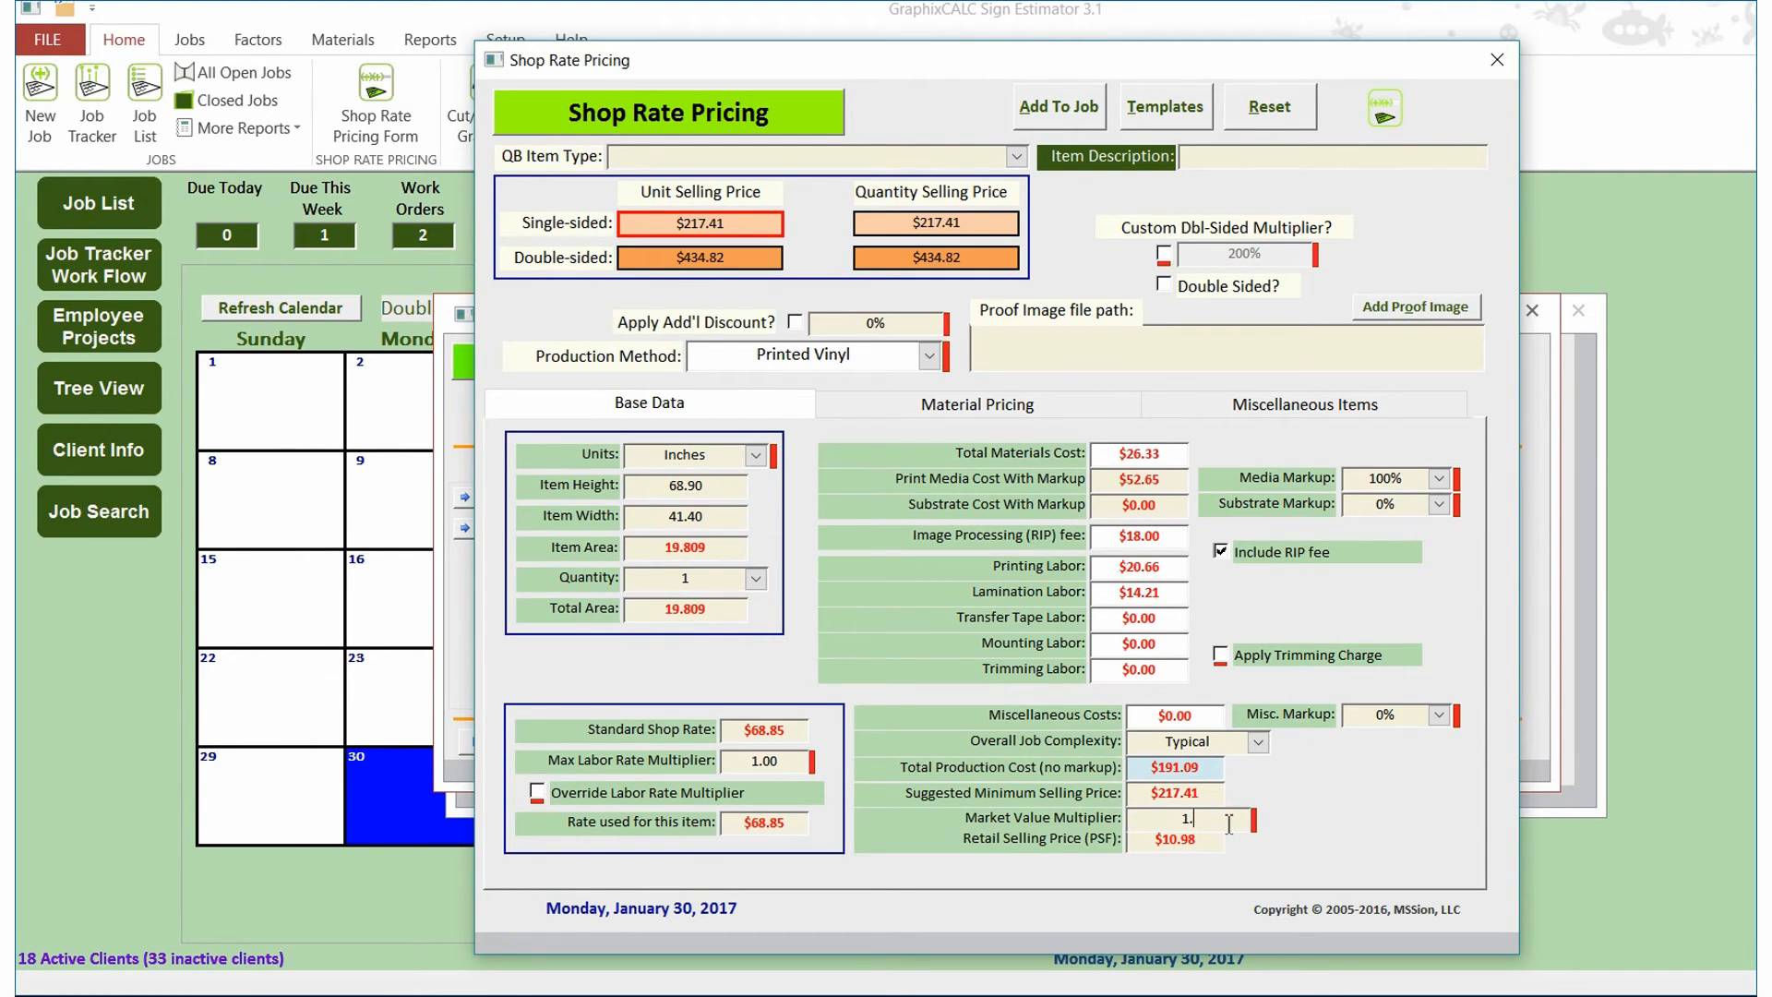
text(.5)
key(Tab)
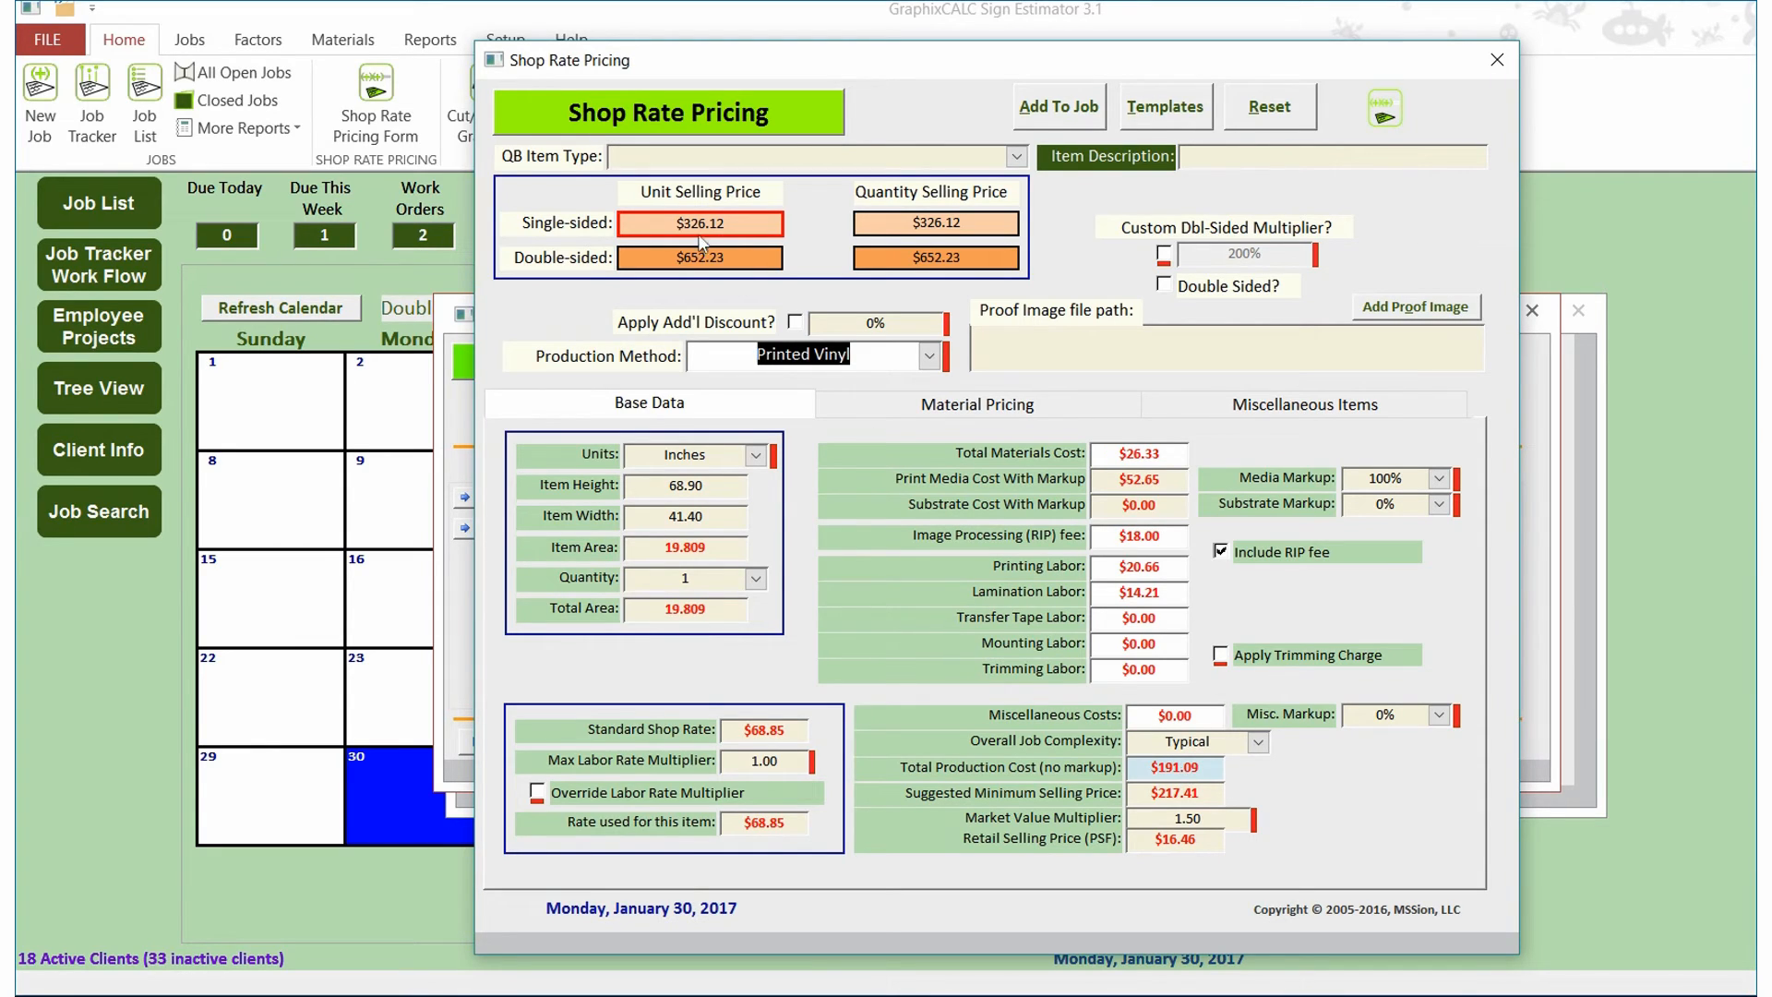
Step: Describe the item as "2013 Nissan Quest Wrap: Front", add it to the job and acknowledge the completion notice
click(1260, 155)
text(2013 Nissan Quest Wrap: Pass & Driver Side)
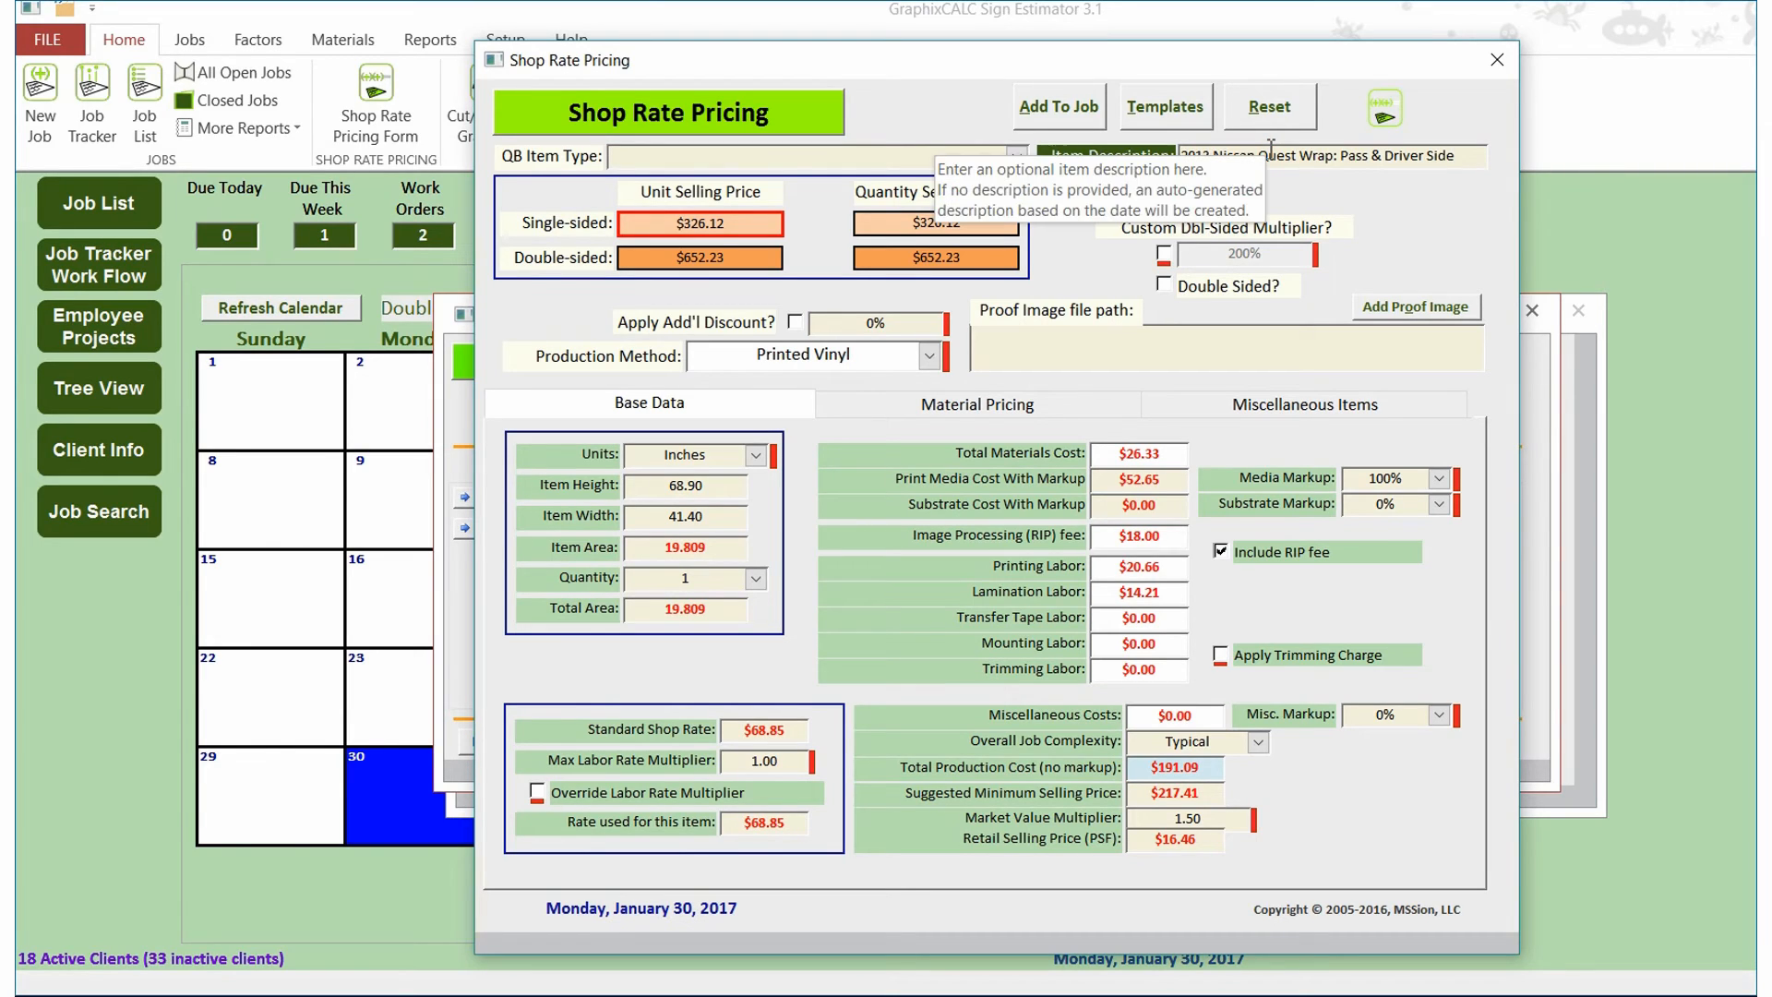
key(BackSpace)
key(BackSpace)
key(BackSpace)
key(BackSpace)
key(BackSpace)
key(BackSpace)
key(BackSpace)
key(BackSpace)
key(BackSpace)
key(BackSpace)
key(BackSpace)
key(BackSpace)
key(BackSpace)
key(BackSpace)
key(BackSpace)
key(BackSpace)
key(BackSpace)
key(BackSpace)
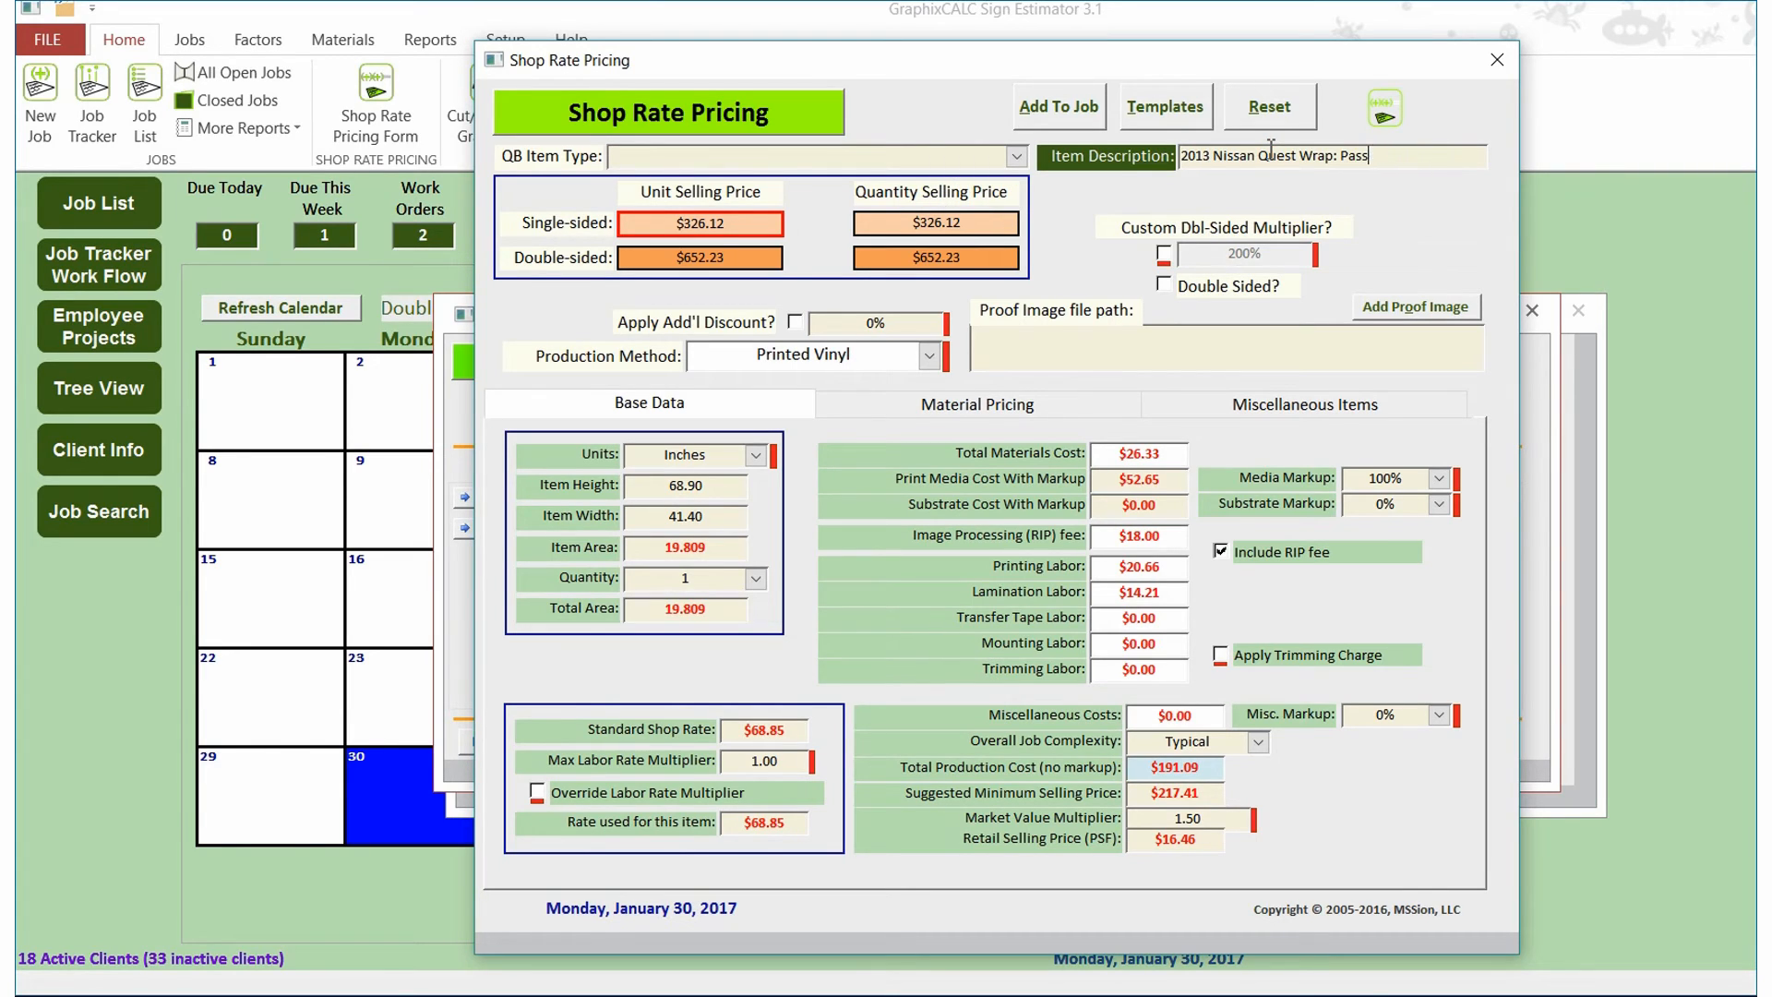
text(Front)
click(1086, 127)
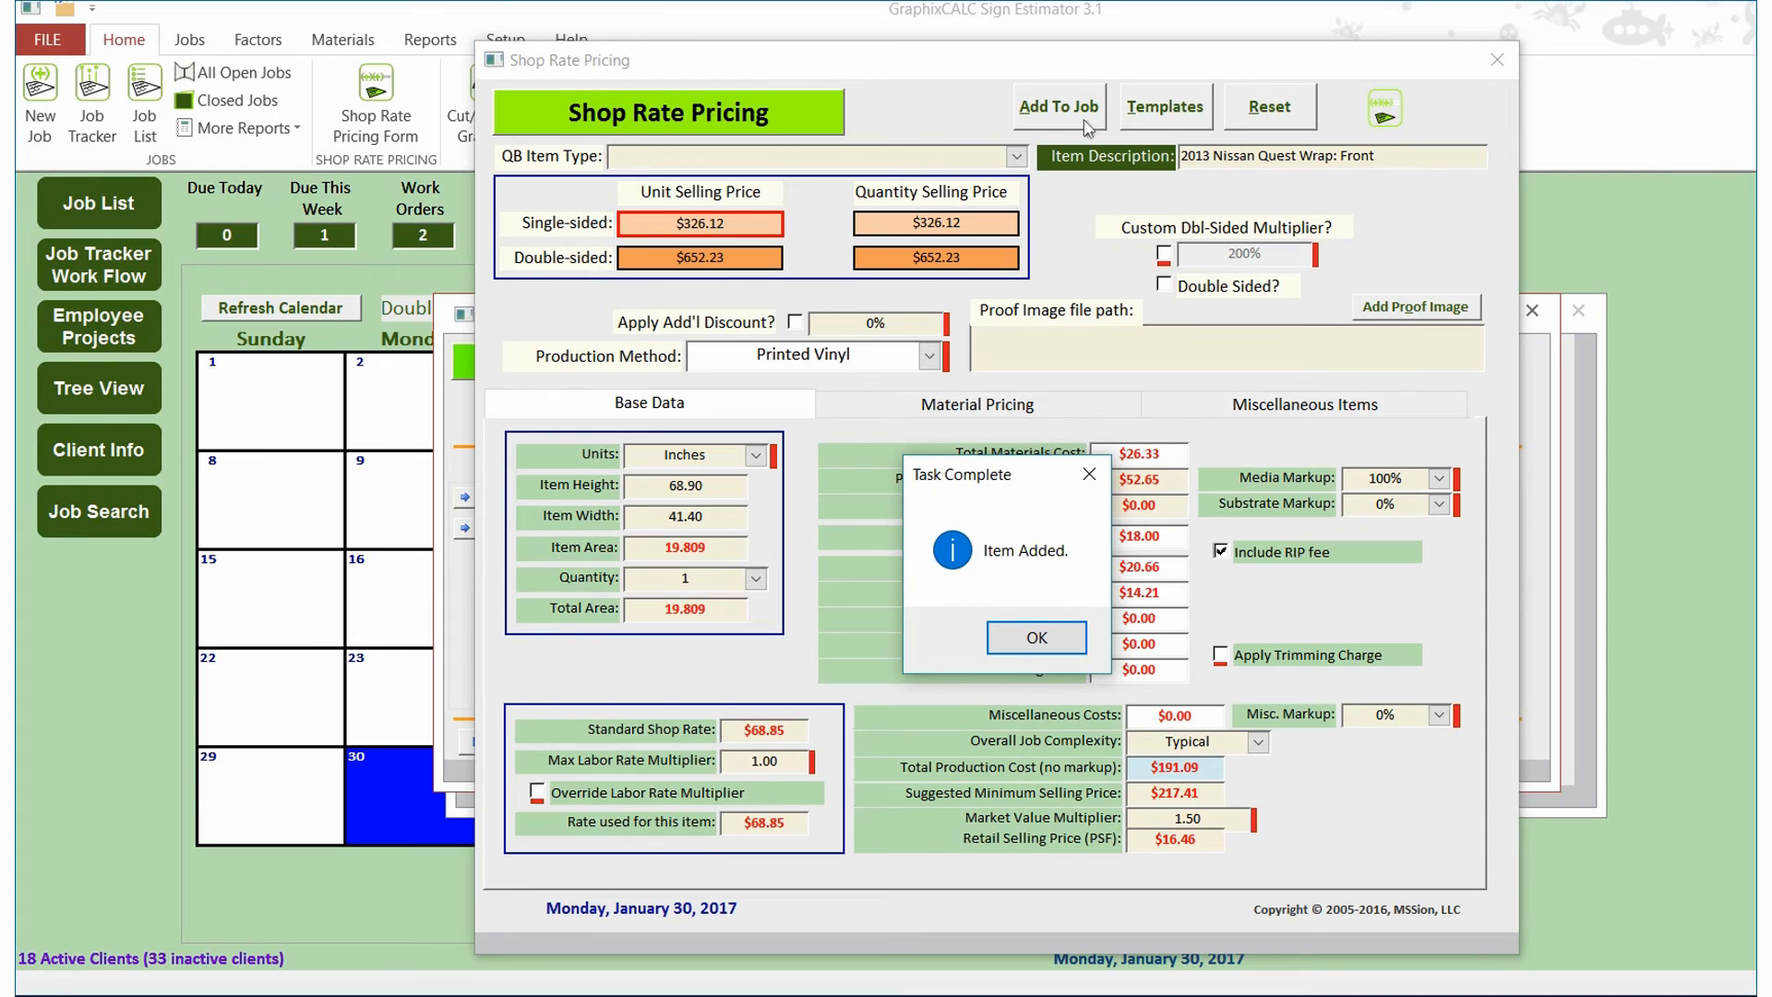
click(1030, 635)
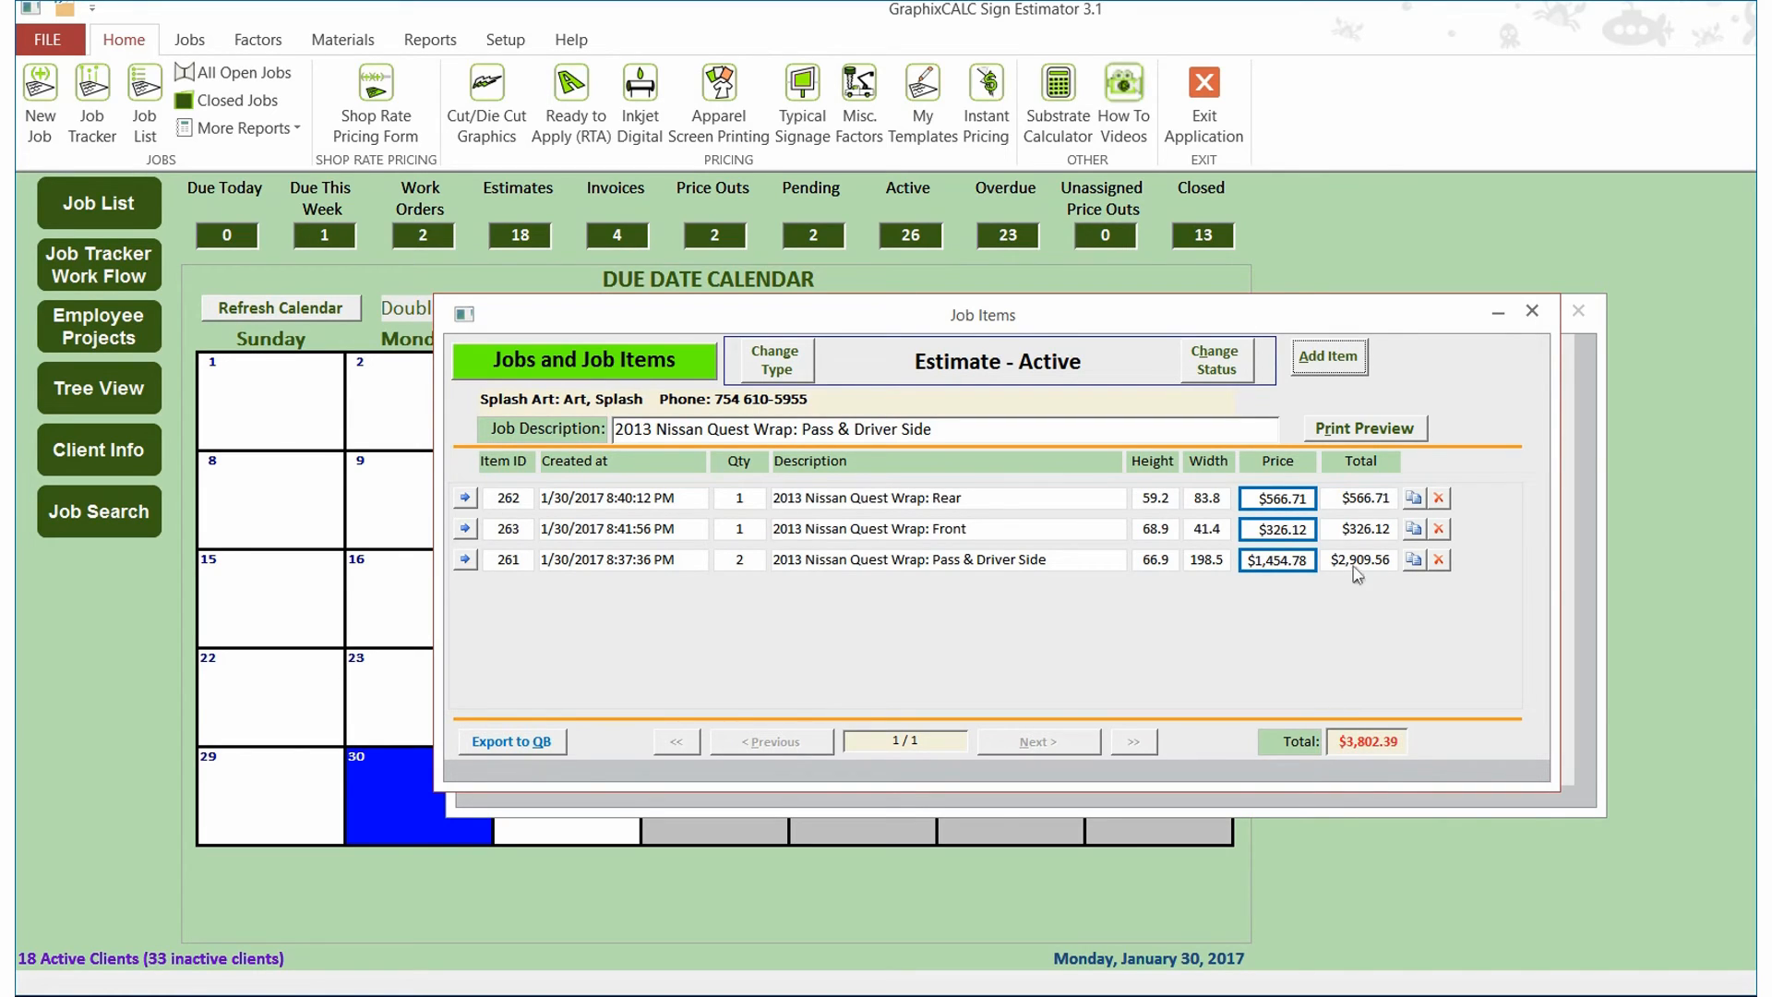
Step: Start a new Misc. Item for the job and set its item type to QB:Design Time
click(1329, 357)
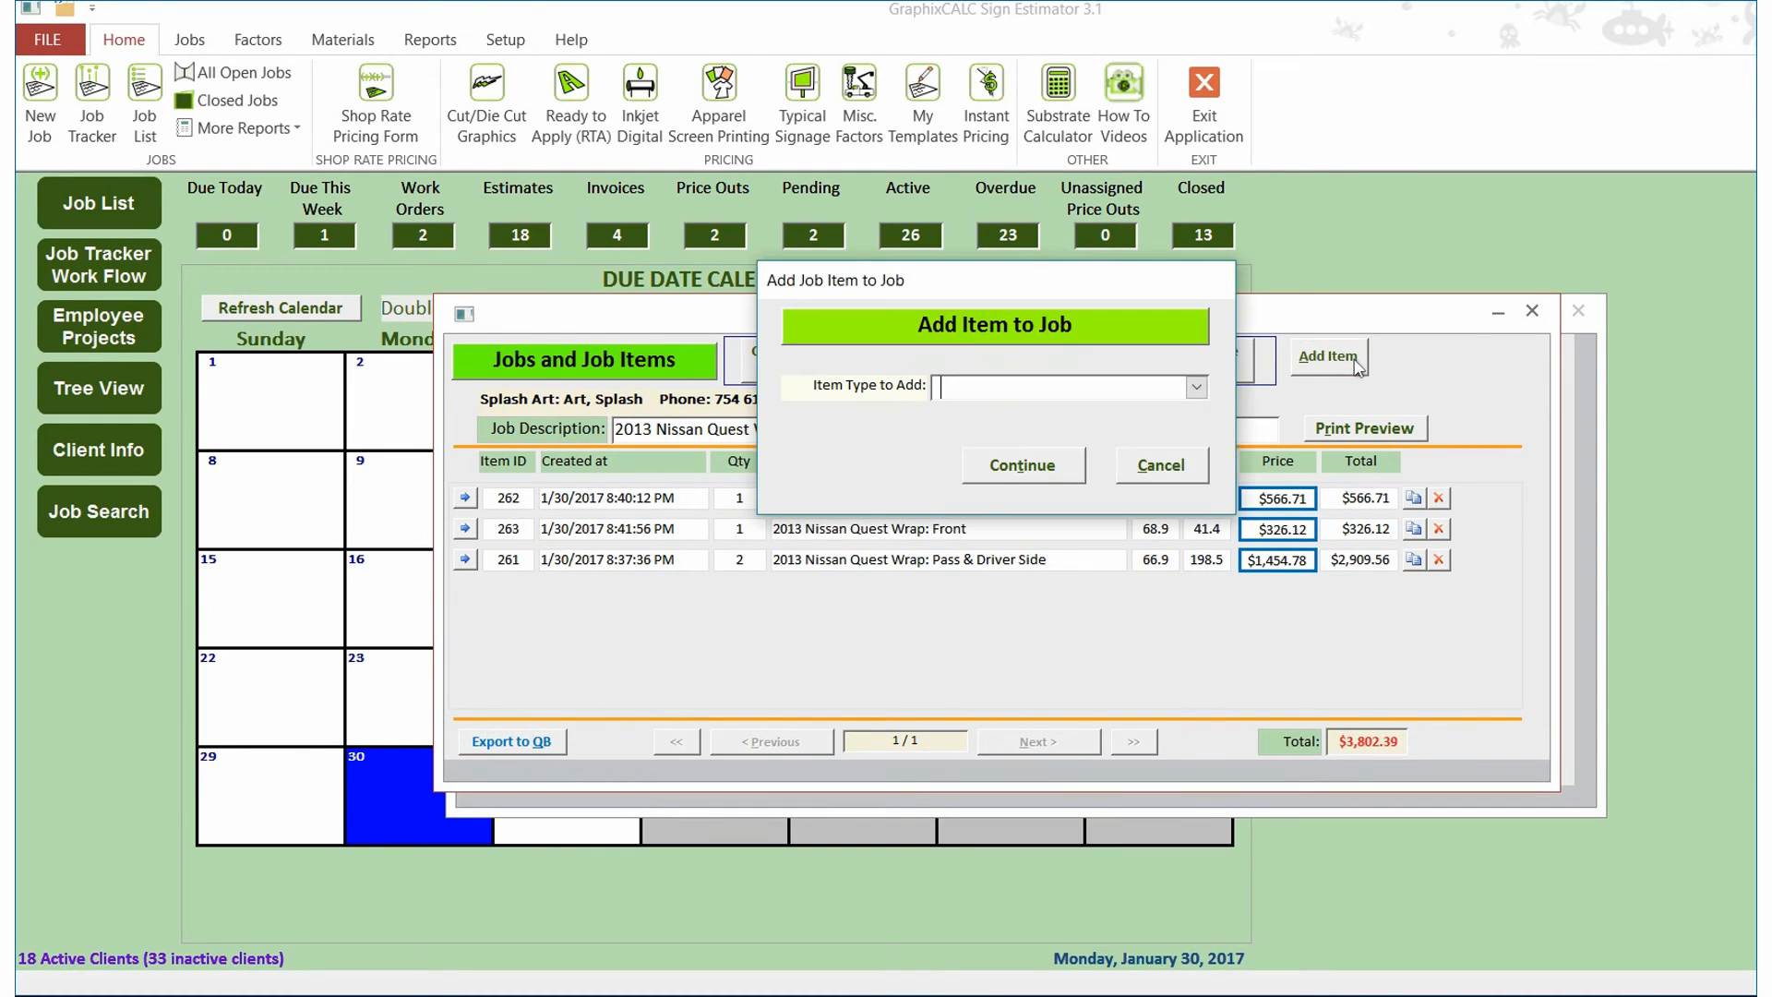
click(1196, 386)
click(1027, 607)
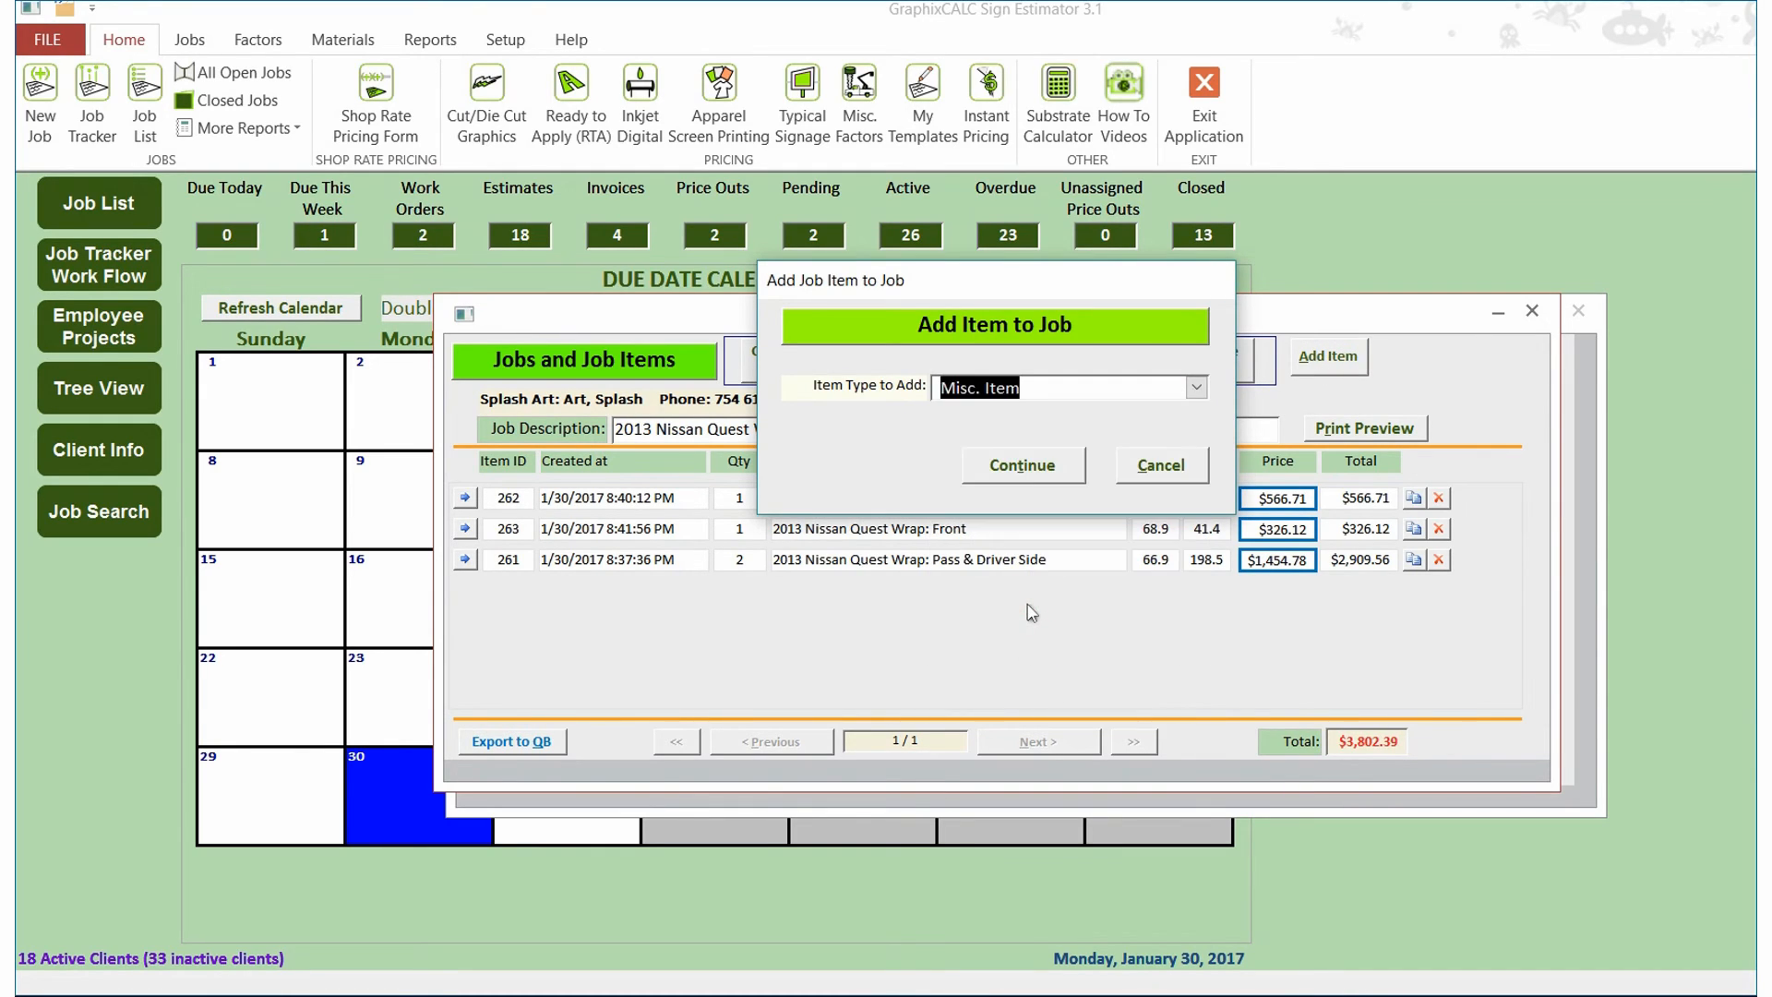
click(1057, 468)
click(804, 462)
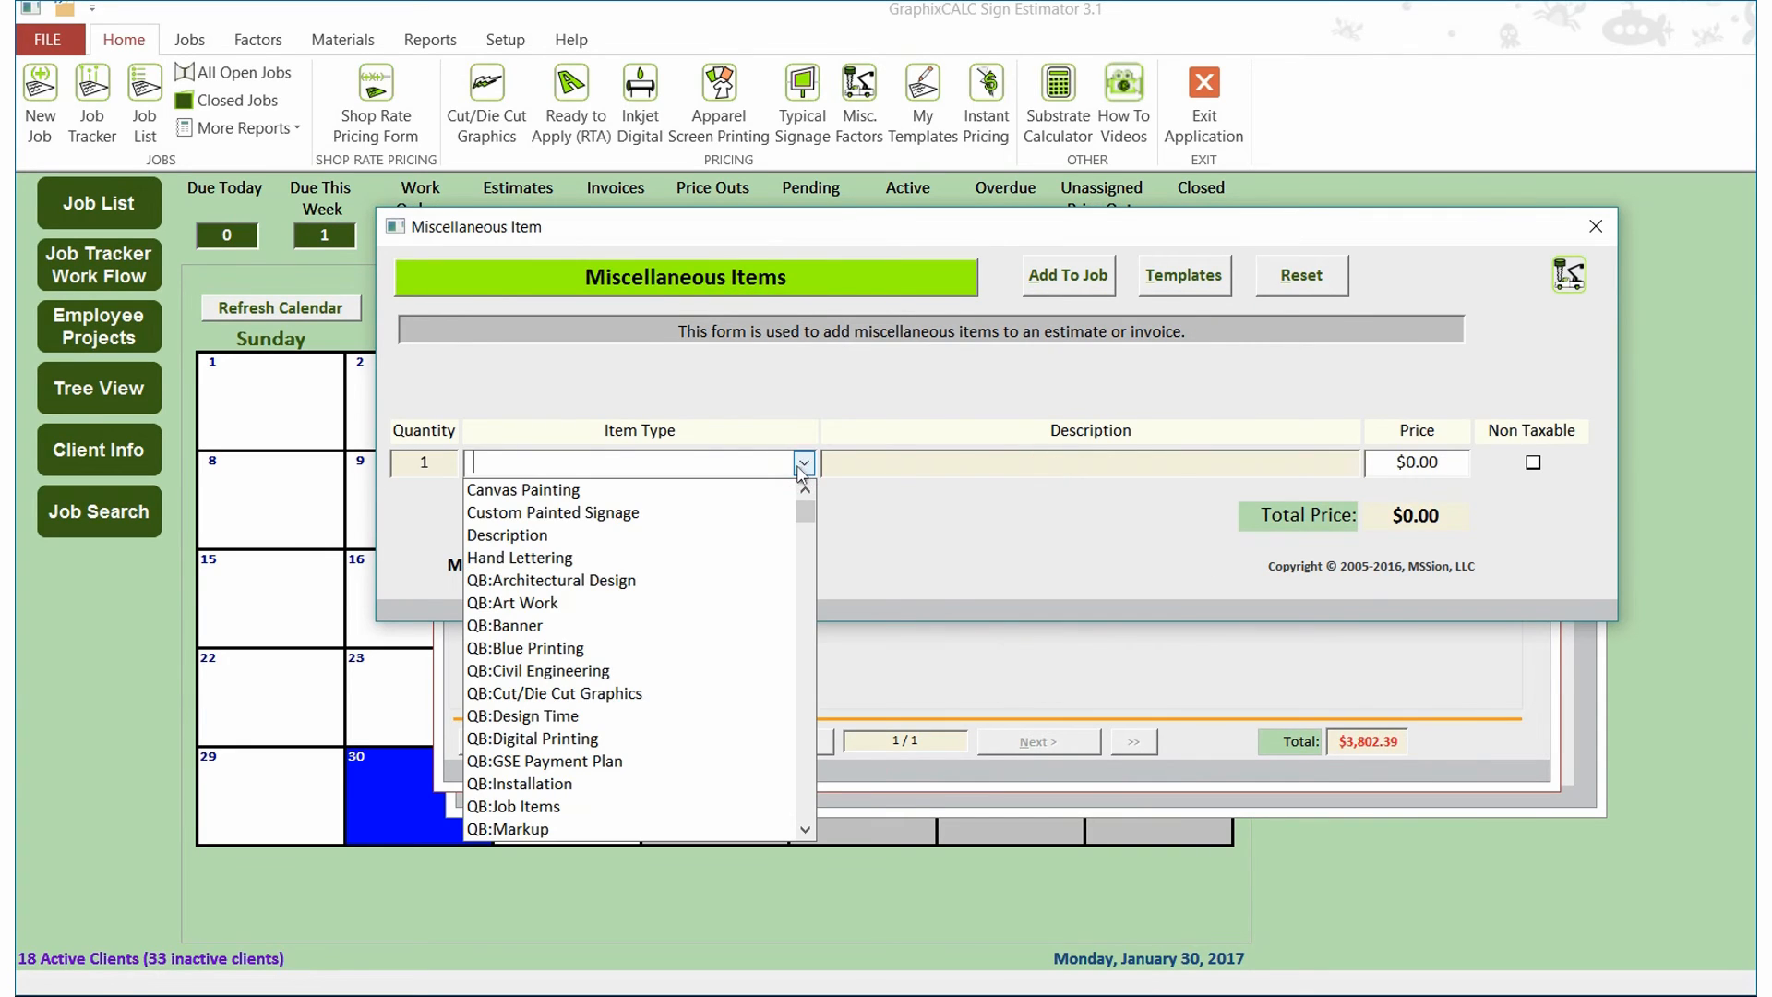
click(572, 720)
Step: Describe the design time item as "Custom Art Work" and price it at $75.00
click(938, 462)
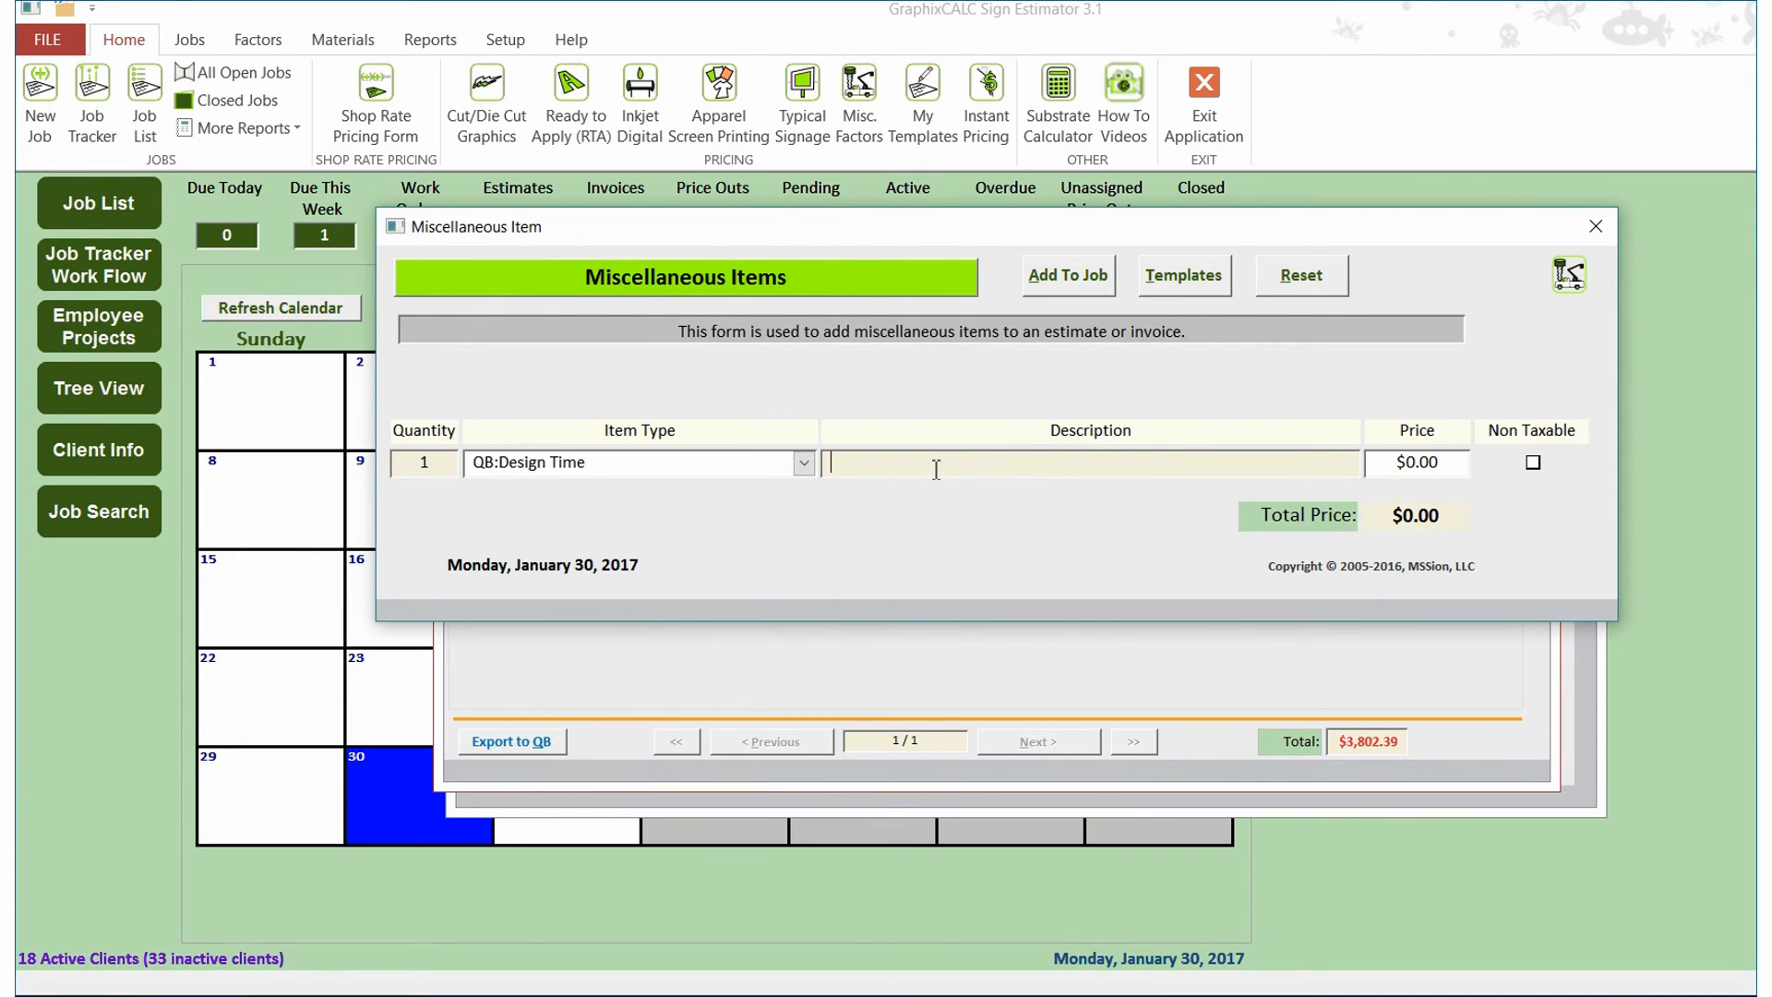
text(Cus)
text(tom Art Work)
click(1439, 469)
text(75.00)
Step: Set the custom art work quantity to 5, add the item to the job and acknowledge the completion notice
click(442, 464)
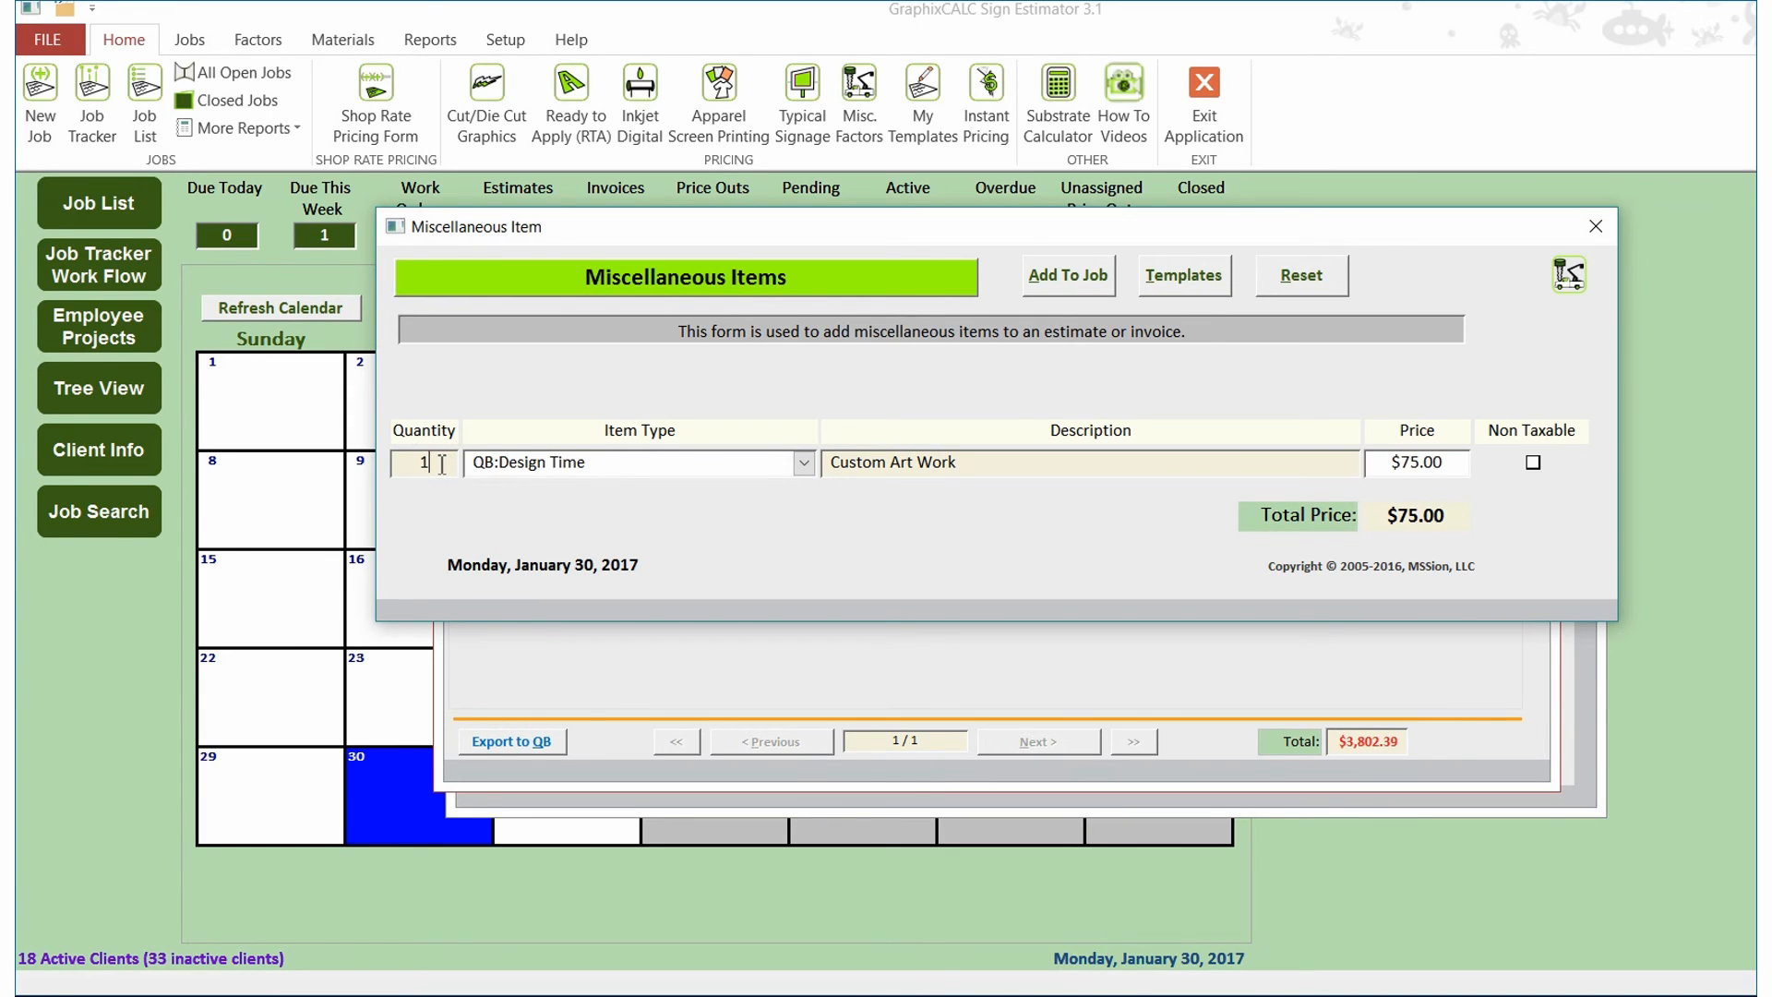
key(BackSpace)
text(5)
click(1068, 275)
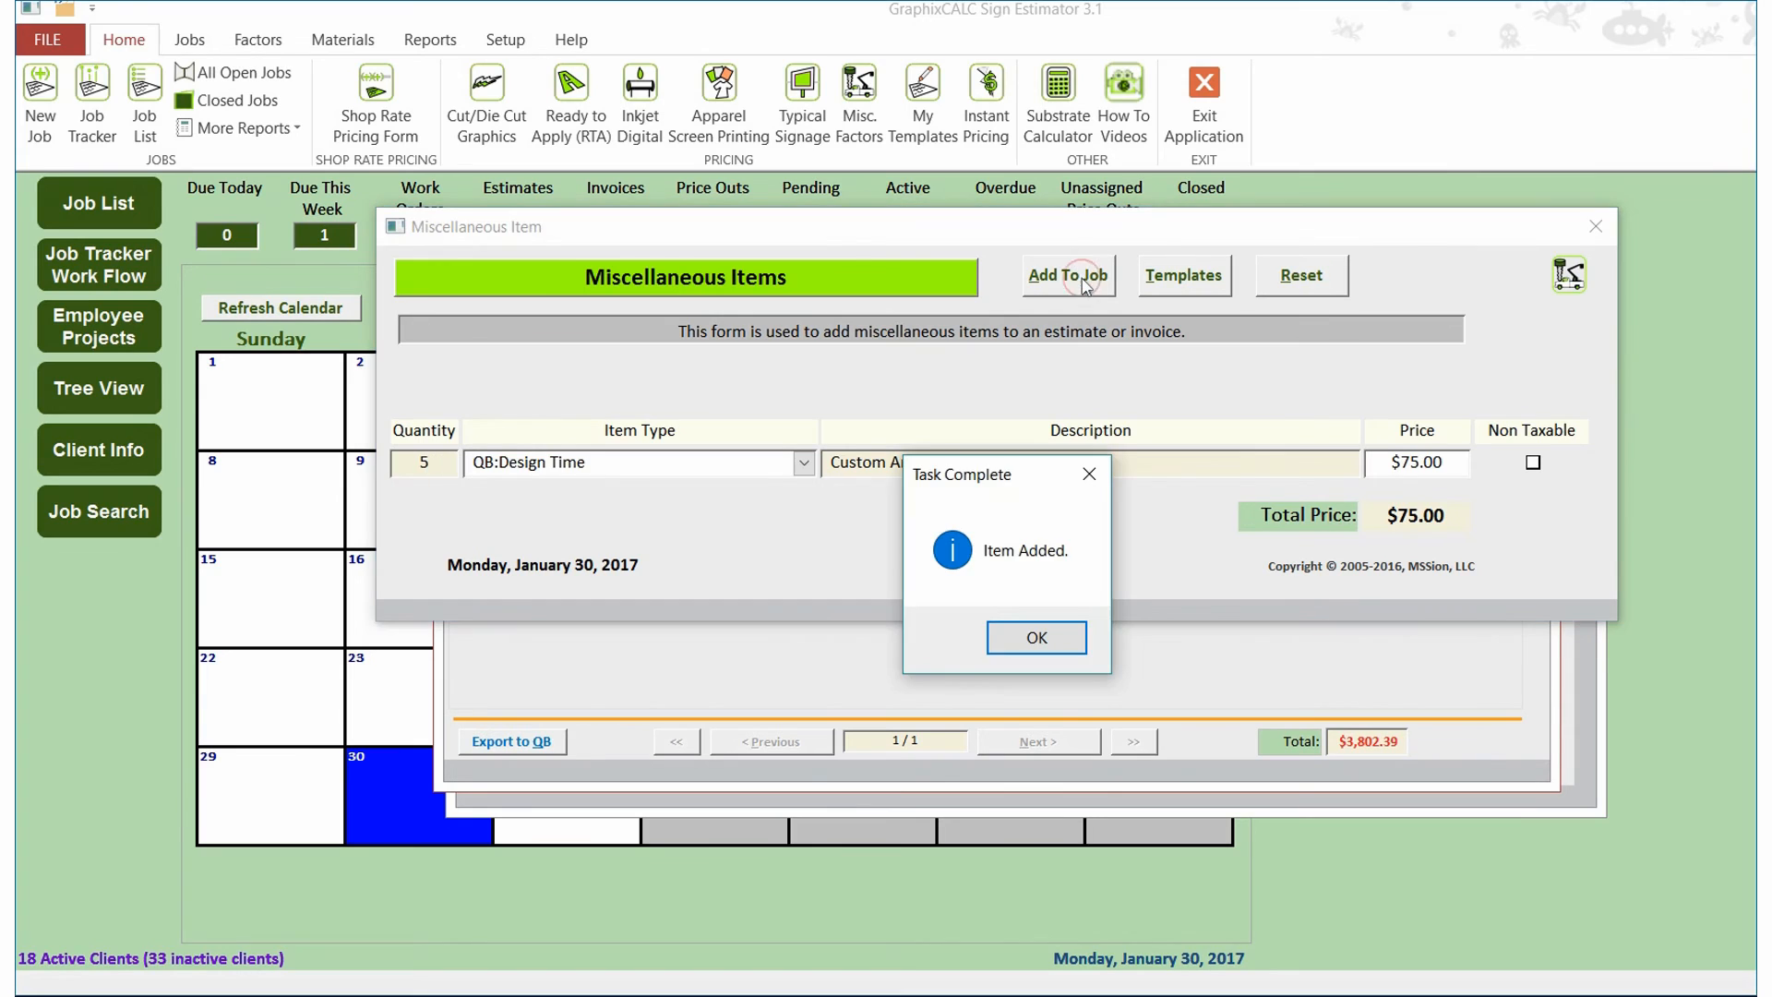
click(1061, 633)
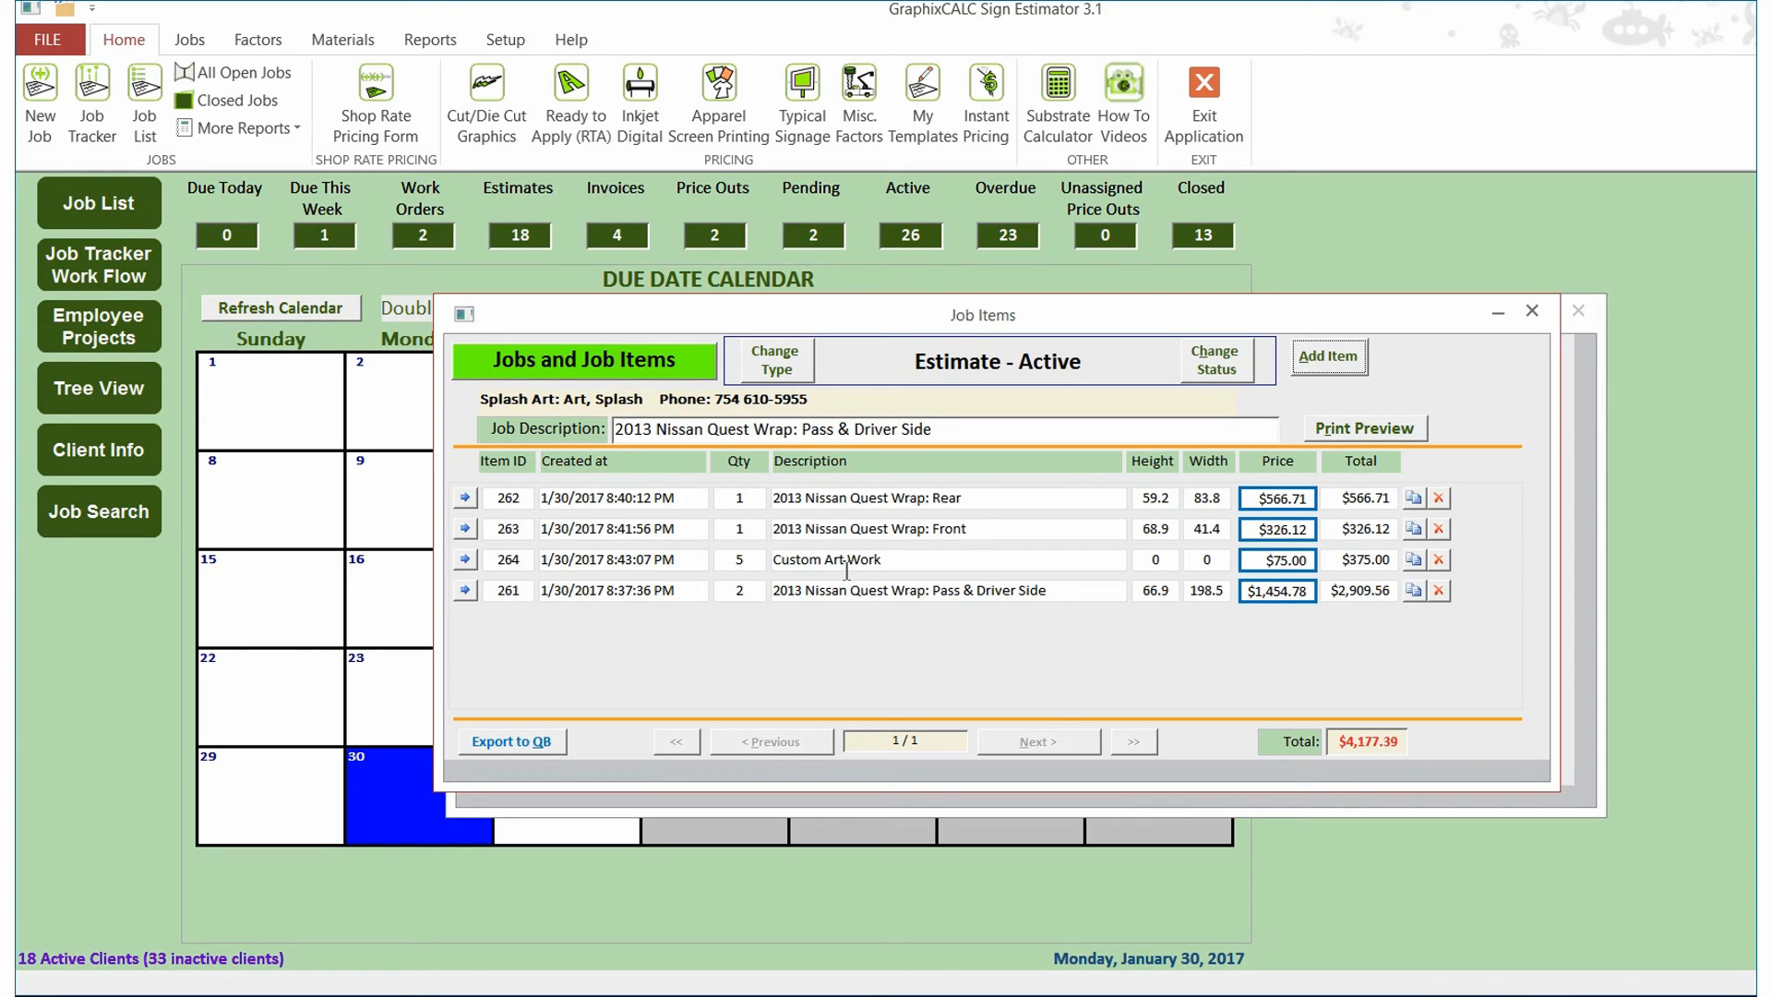
Step: Open the print preview of the job's estimate without including any optional messages
click(1385, 429)
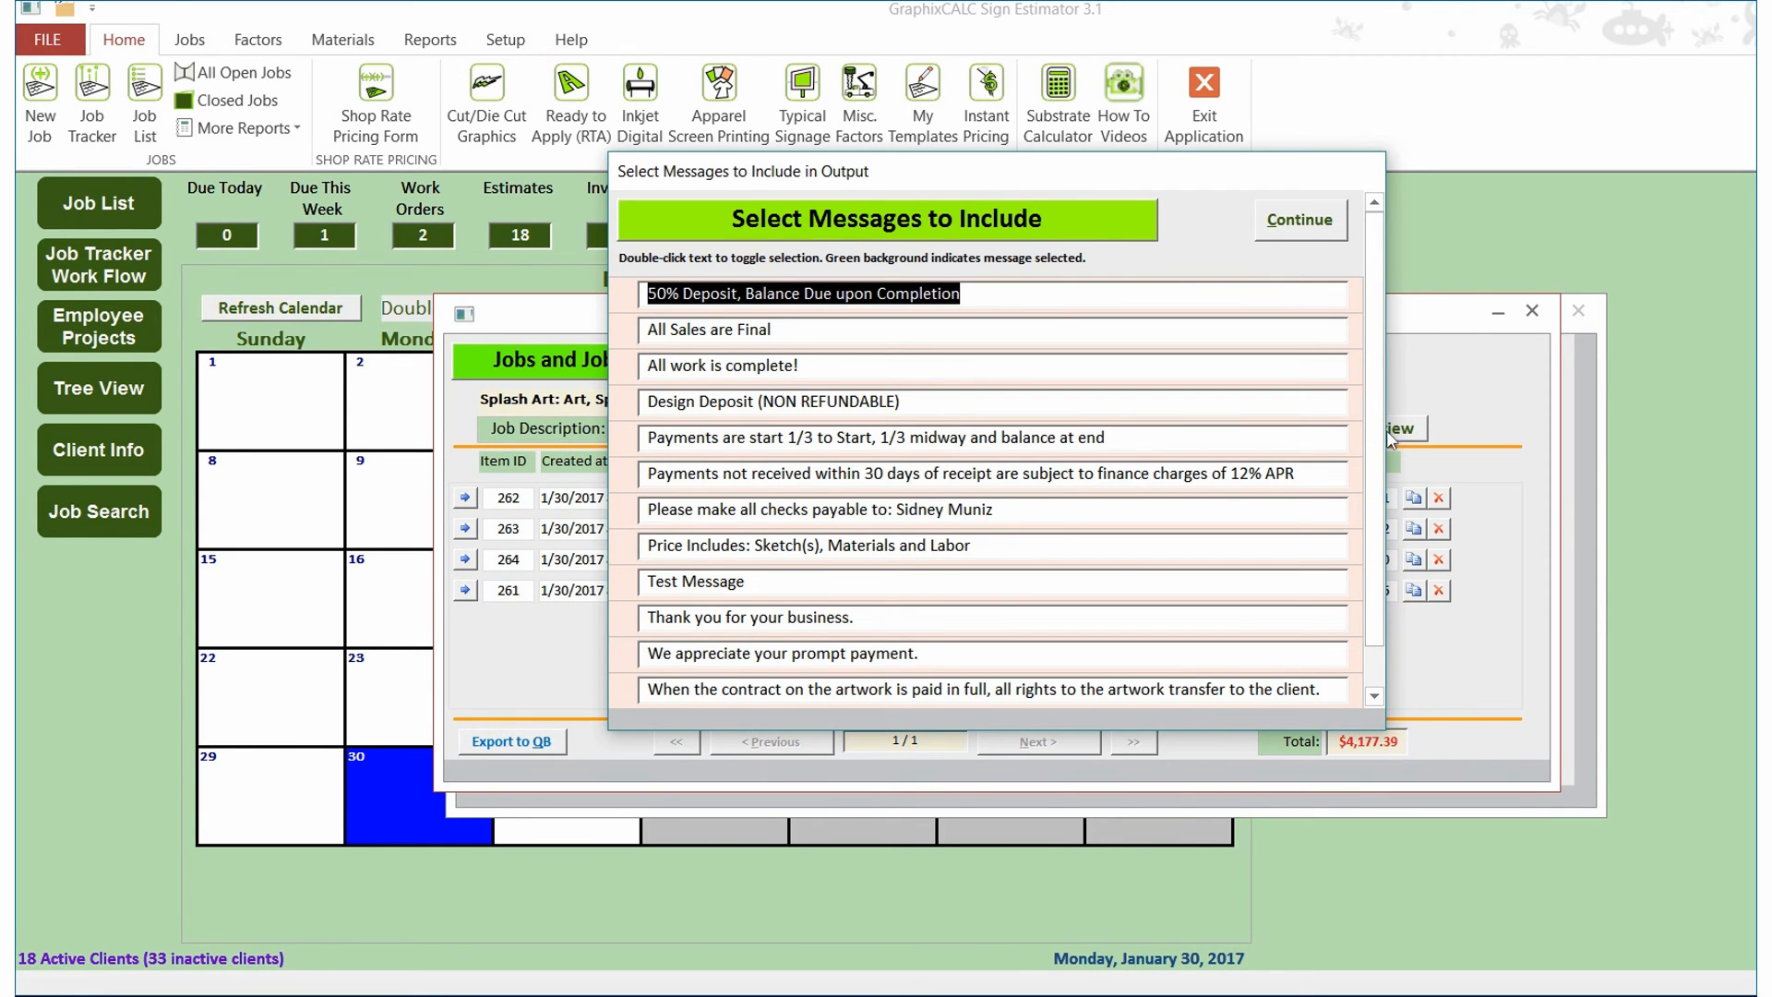
click(1331, 225)
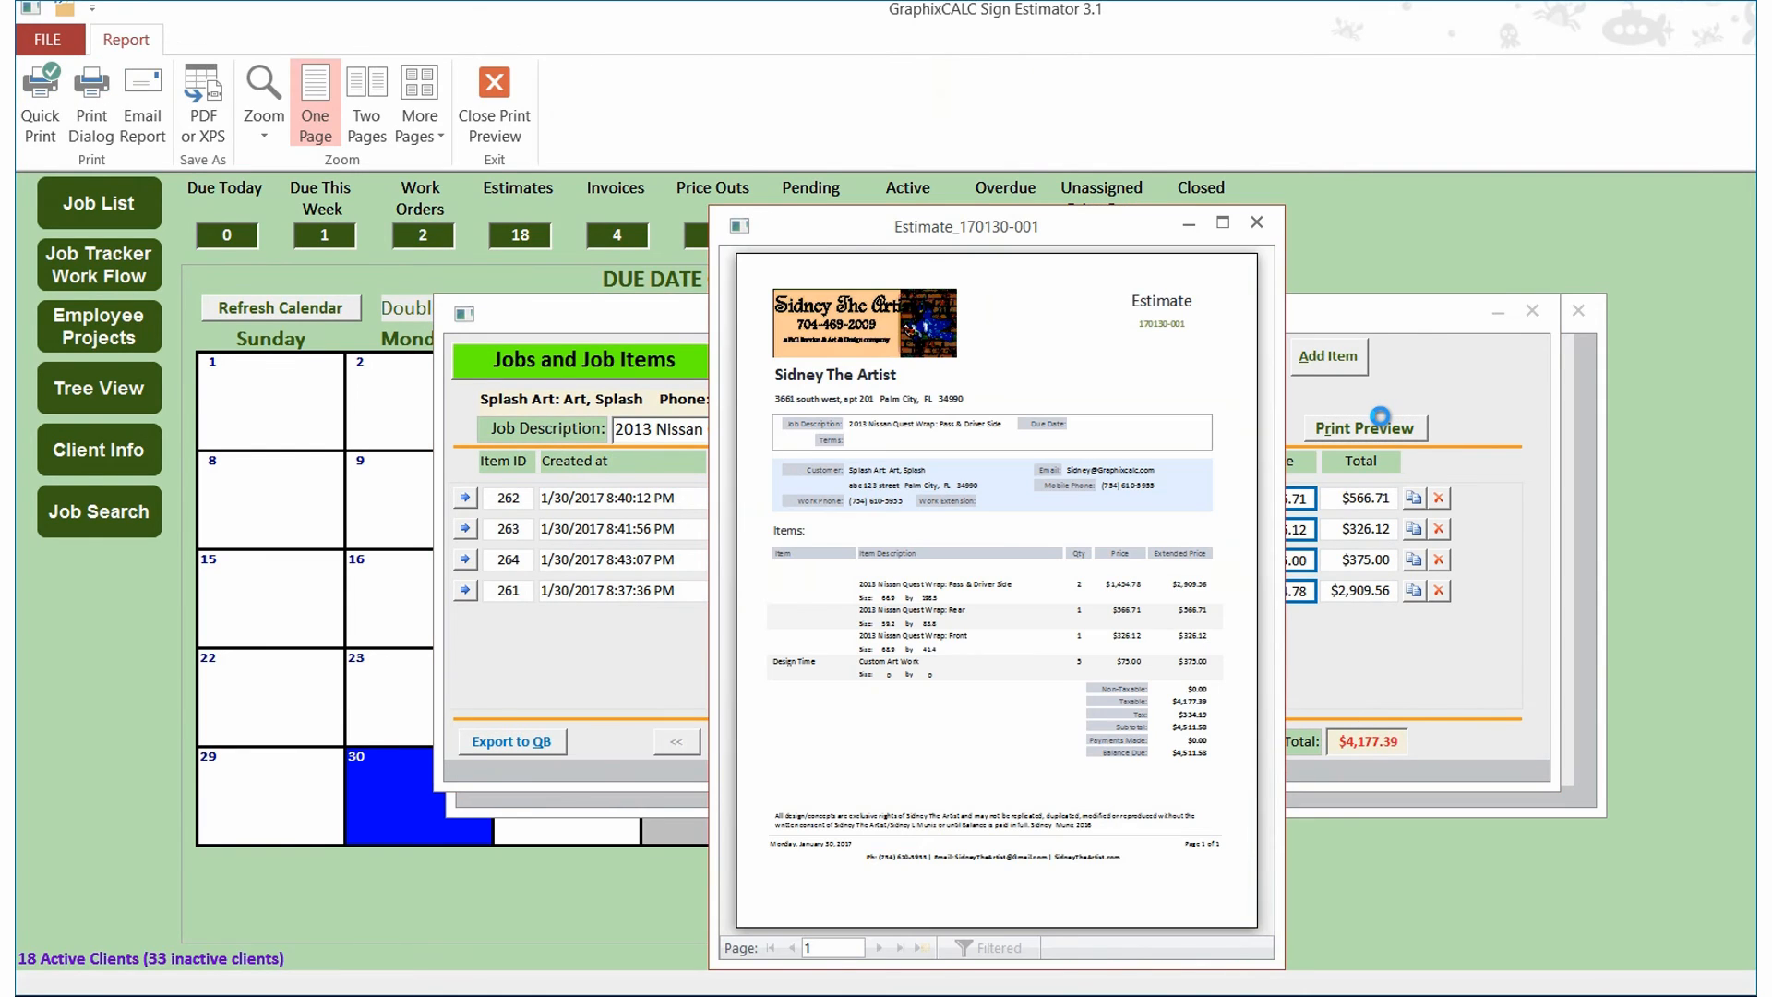
Step: Close the estimate preview, reopen the "2013 Nissan Quest Wrap: Pass & Driver Side" item and start adding a proof image to it
click(1256, 223)
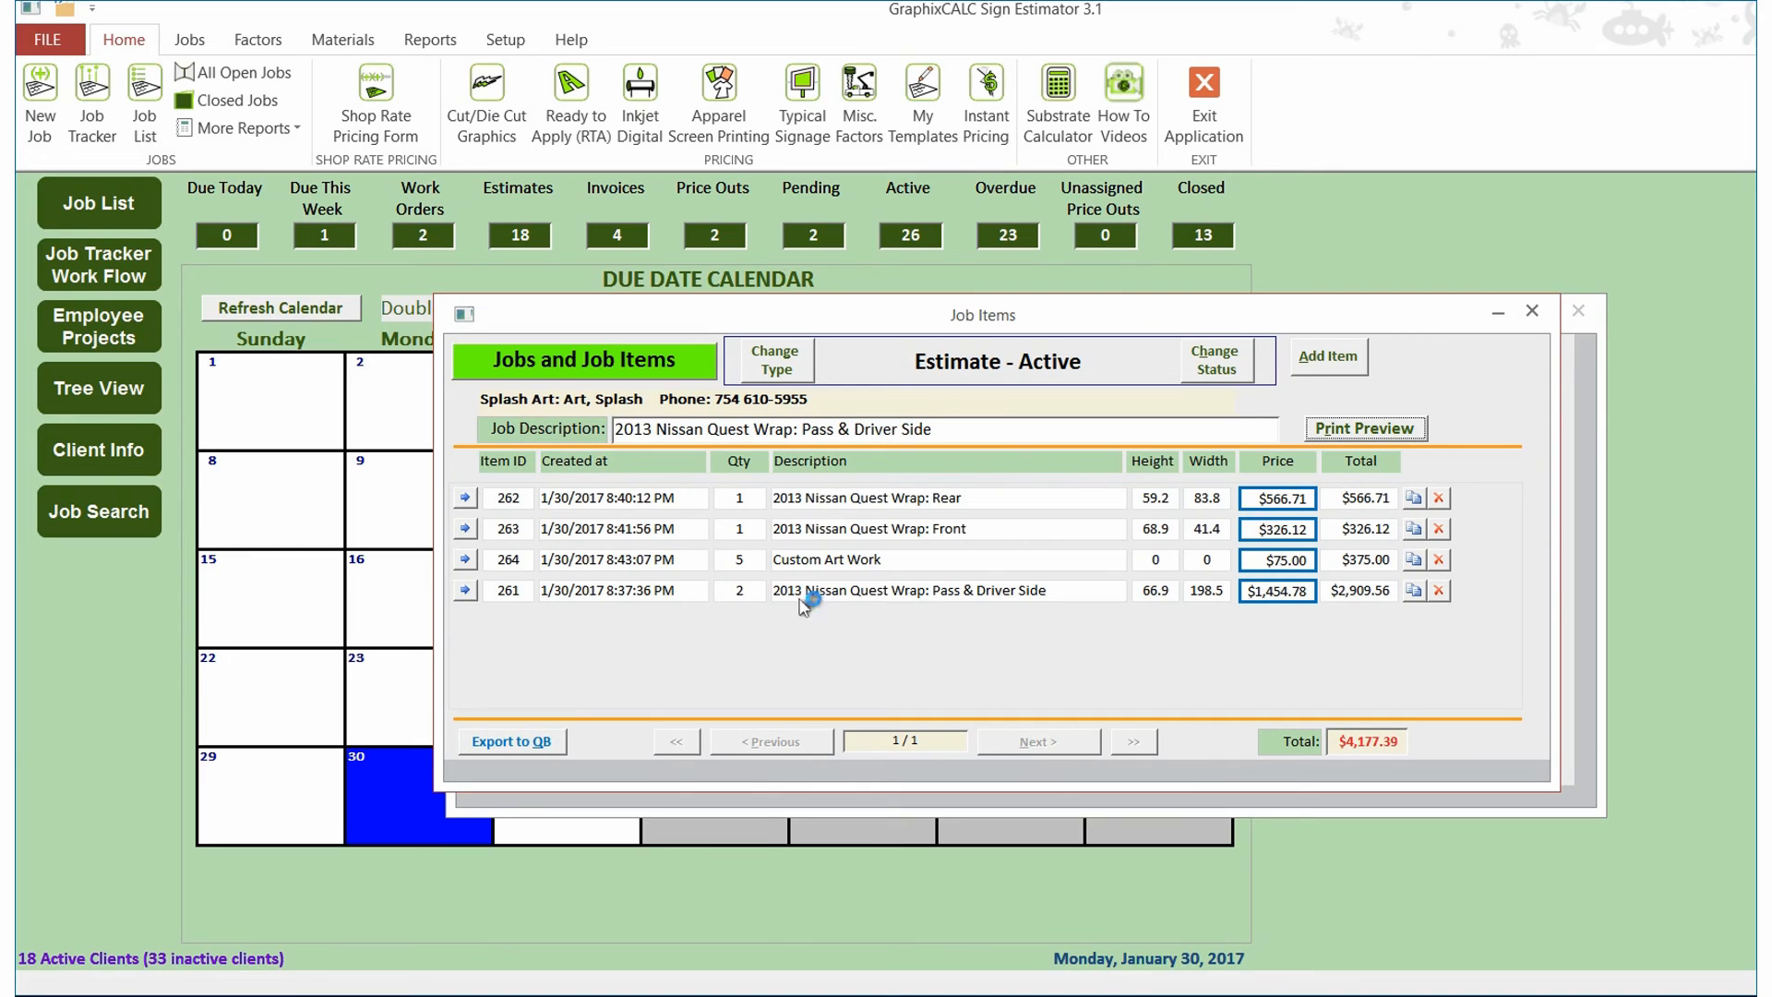
click(456, 596)
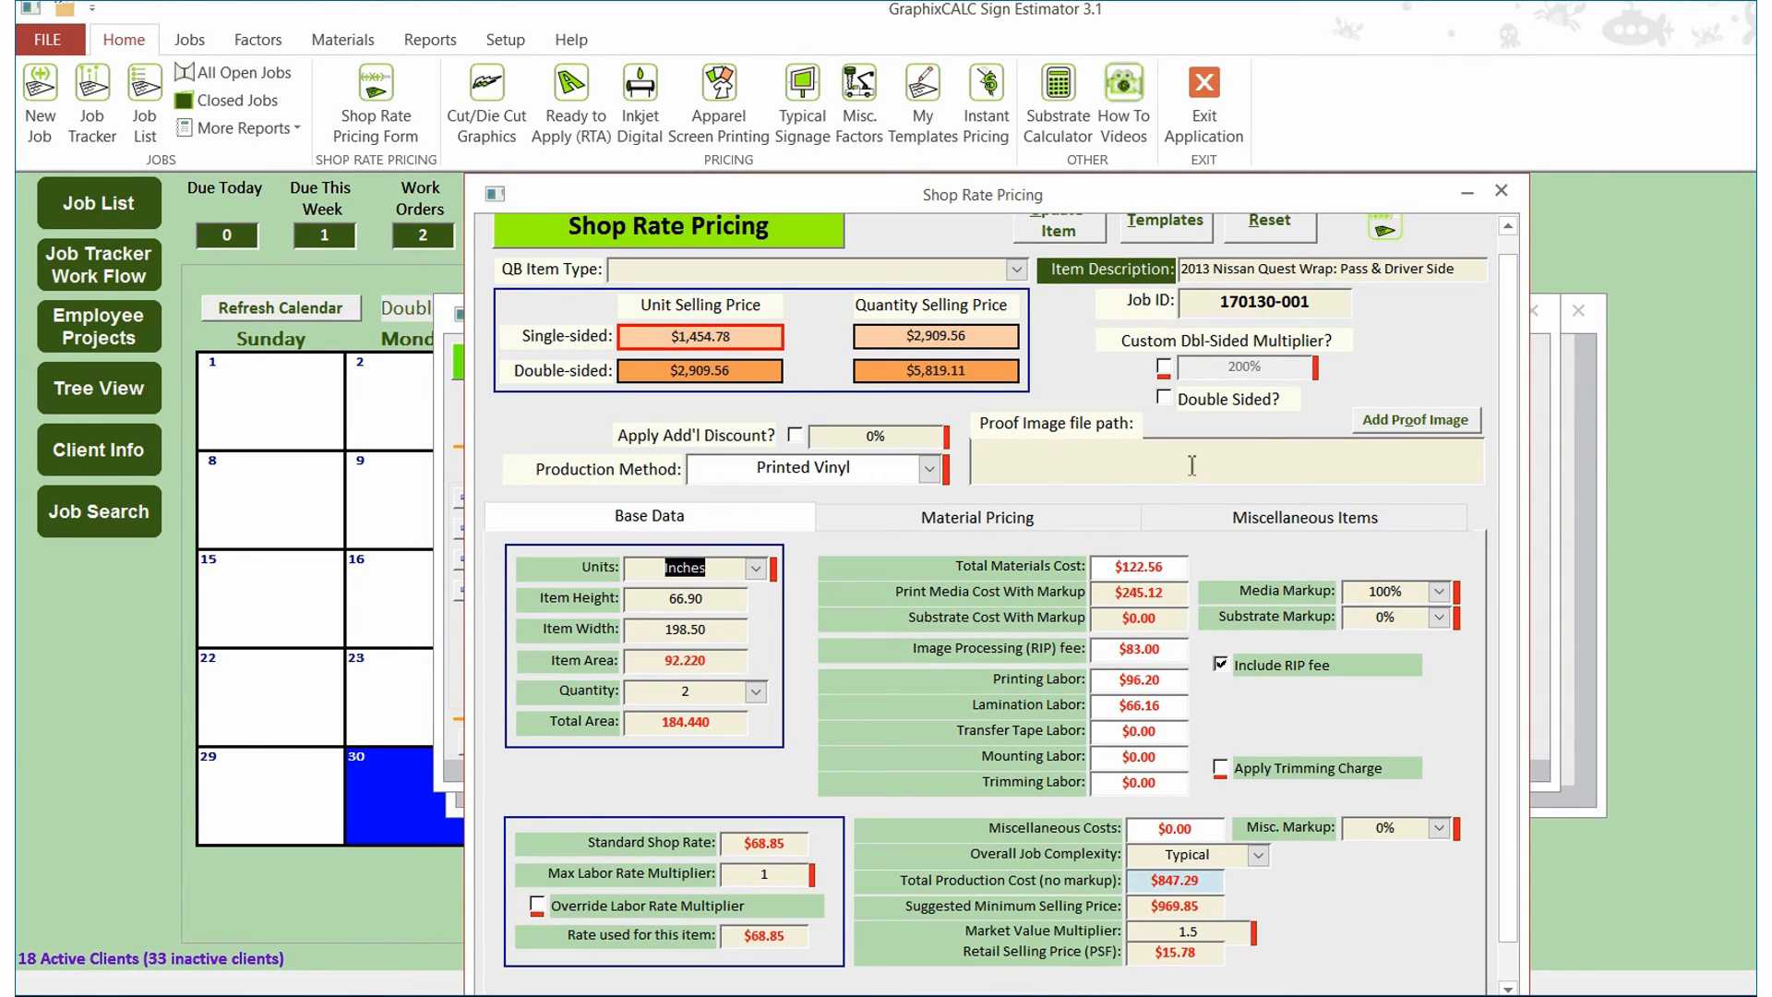
click(1415, 433)
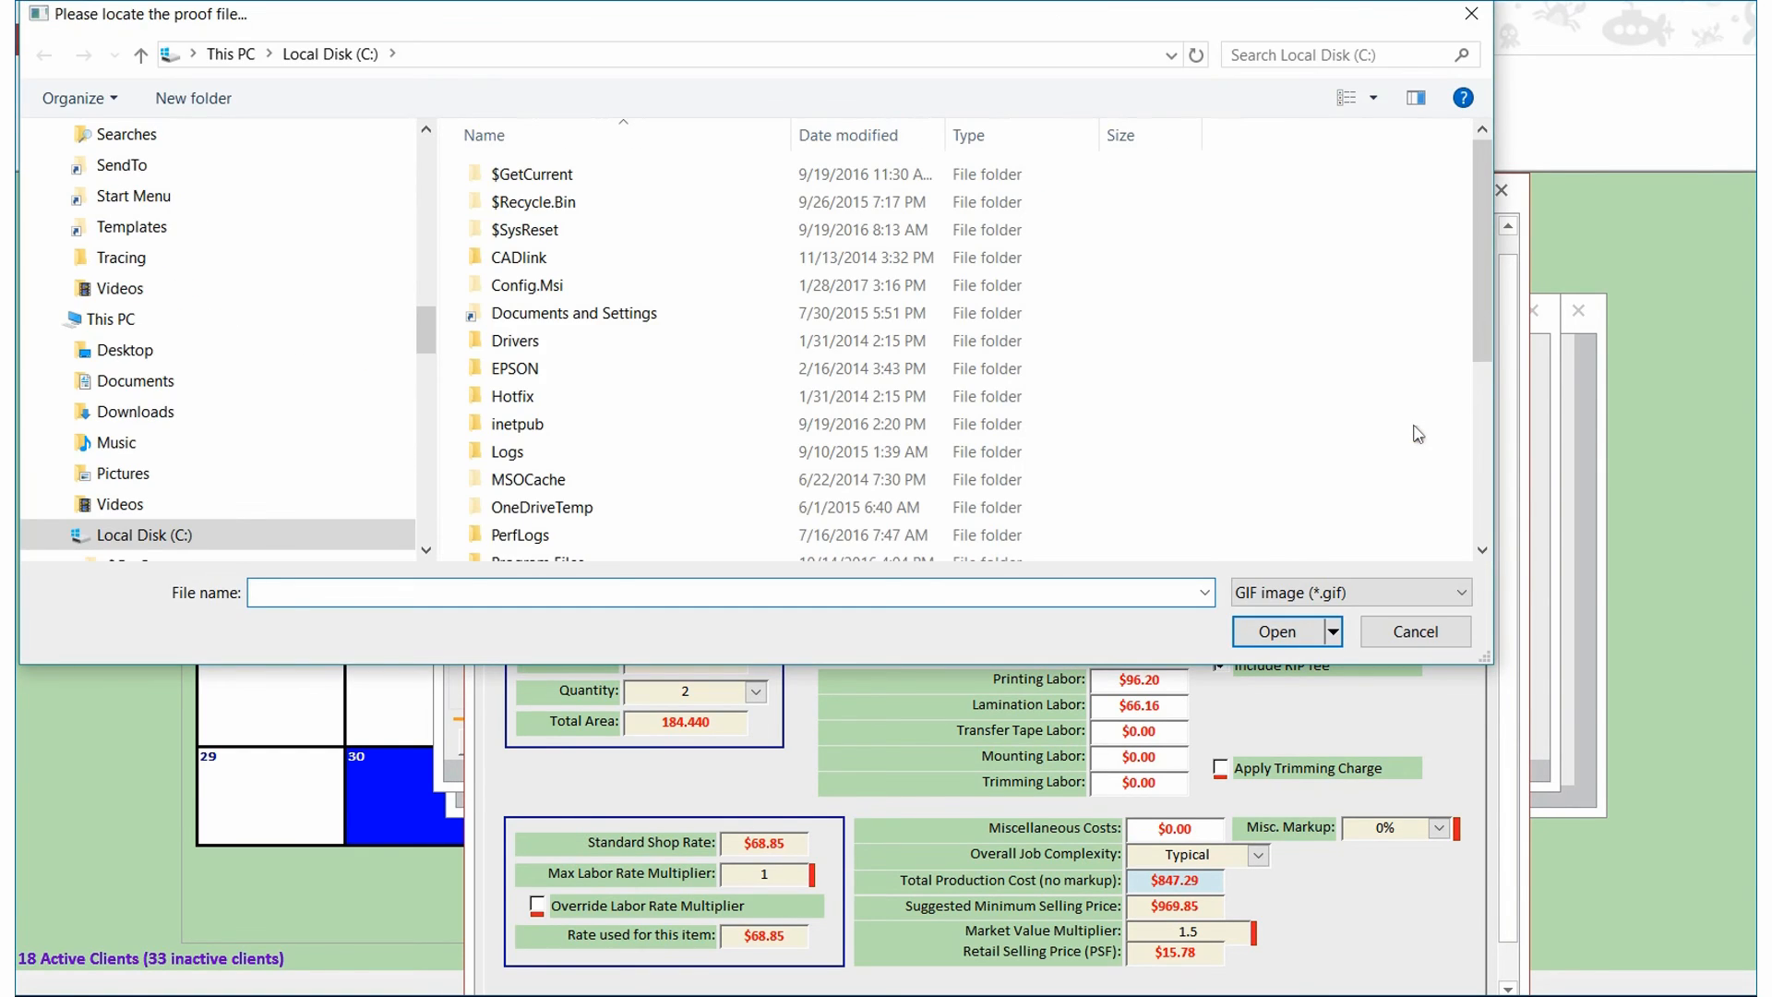
Step: Look for the proof in the Desktop folder GSE PVO Video Elements, with the file type set to JPEG image (*.jpg, *.jpeg)
scroll(228, 259, up, 15)
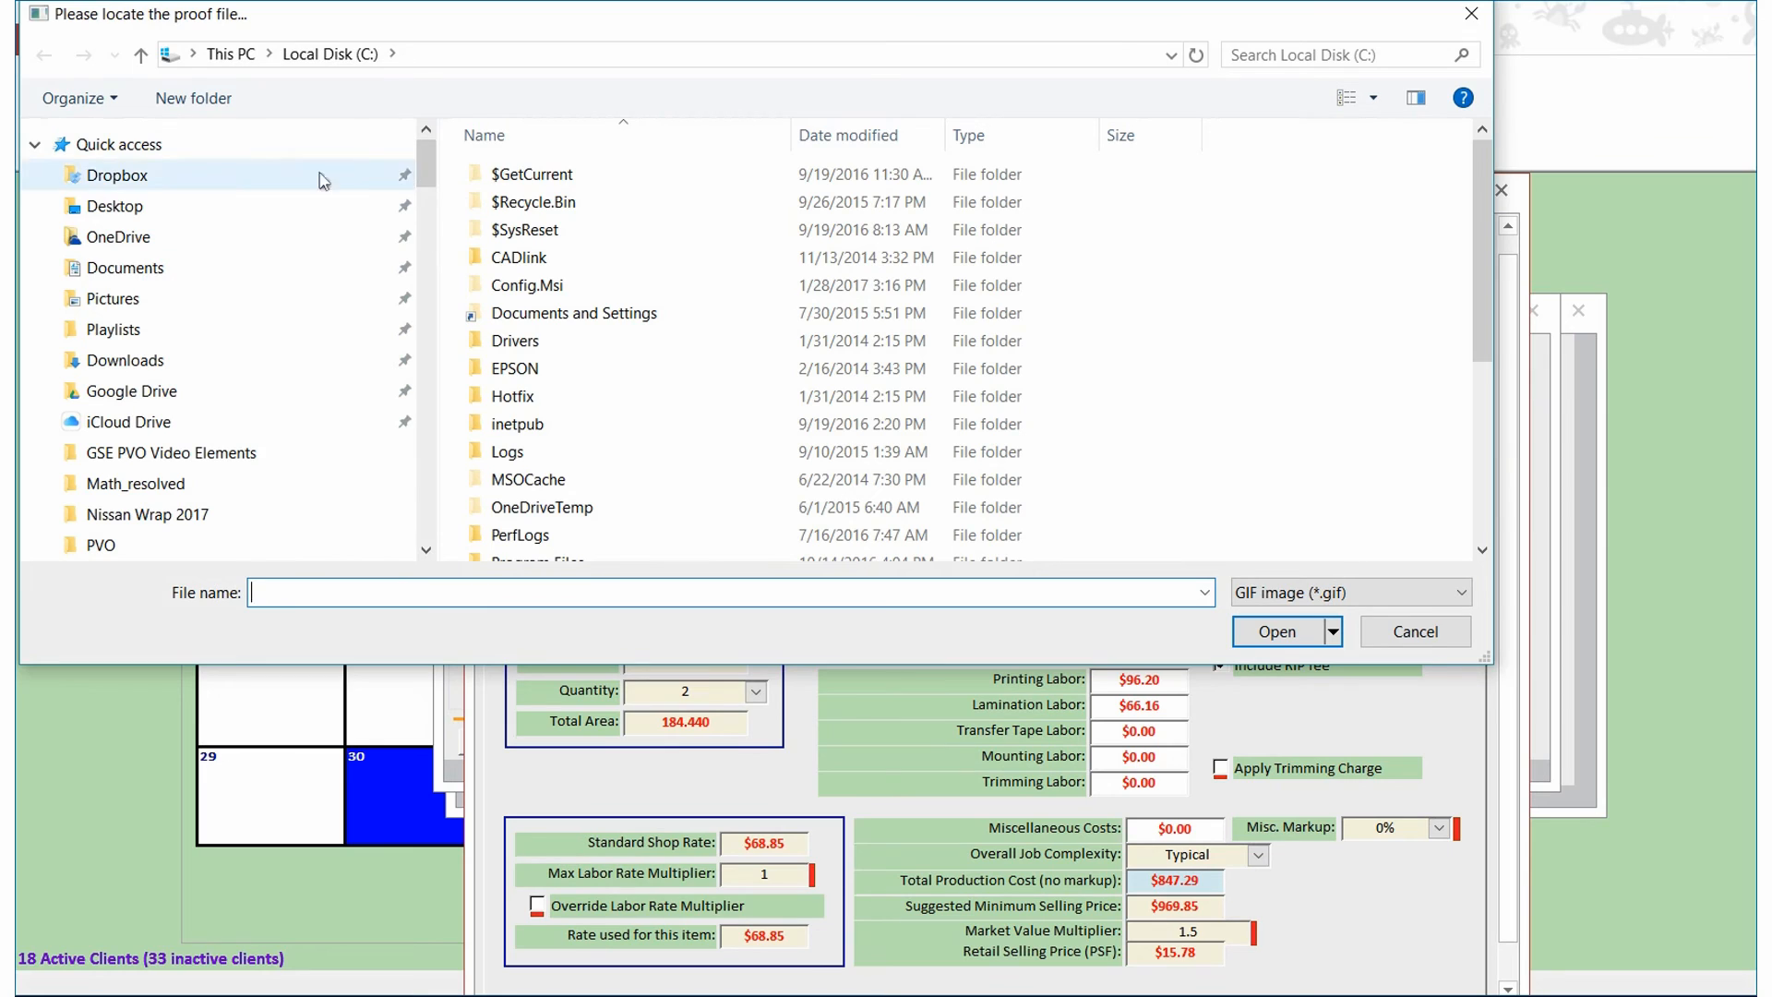
click(208, 214)
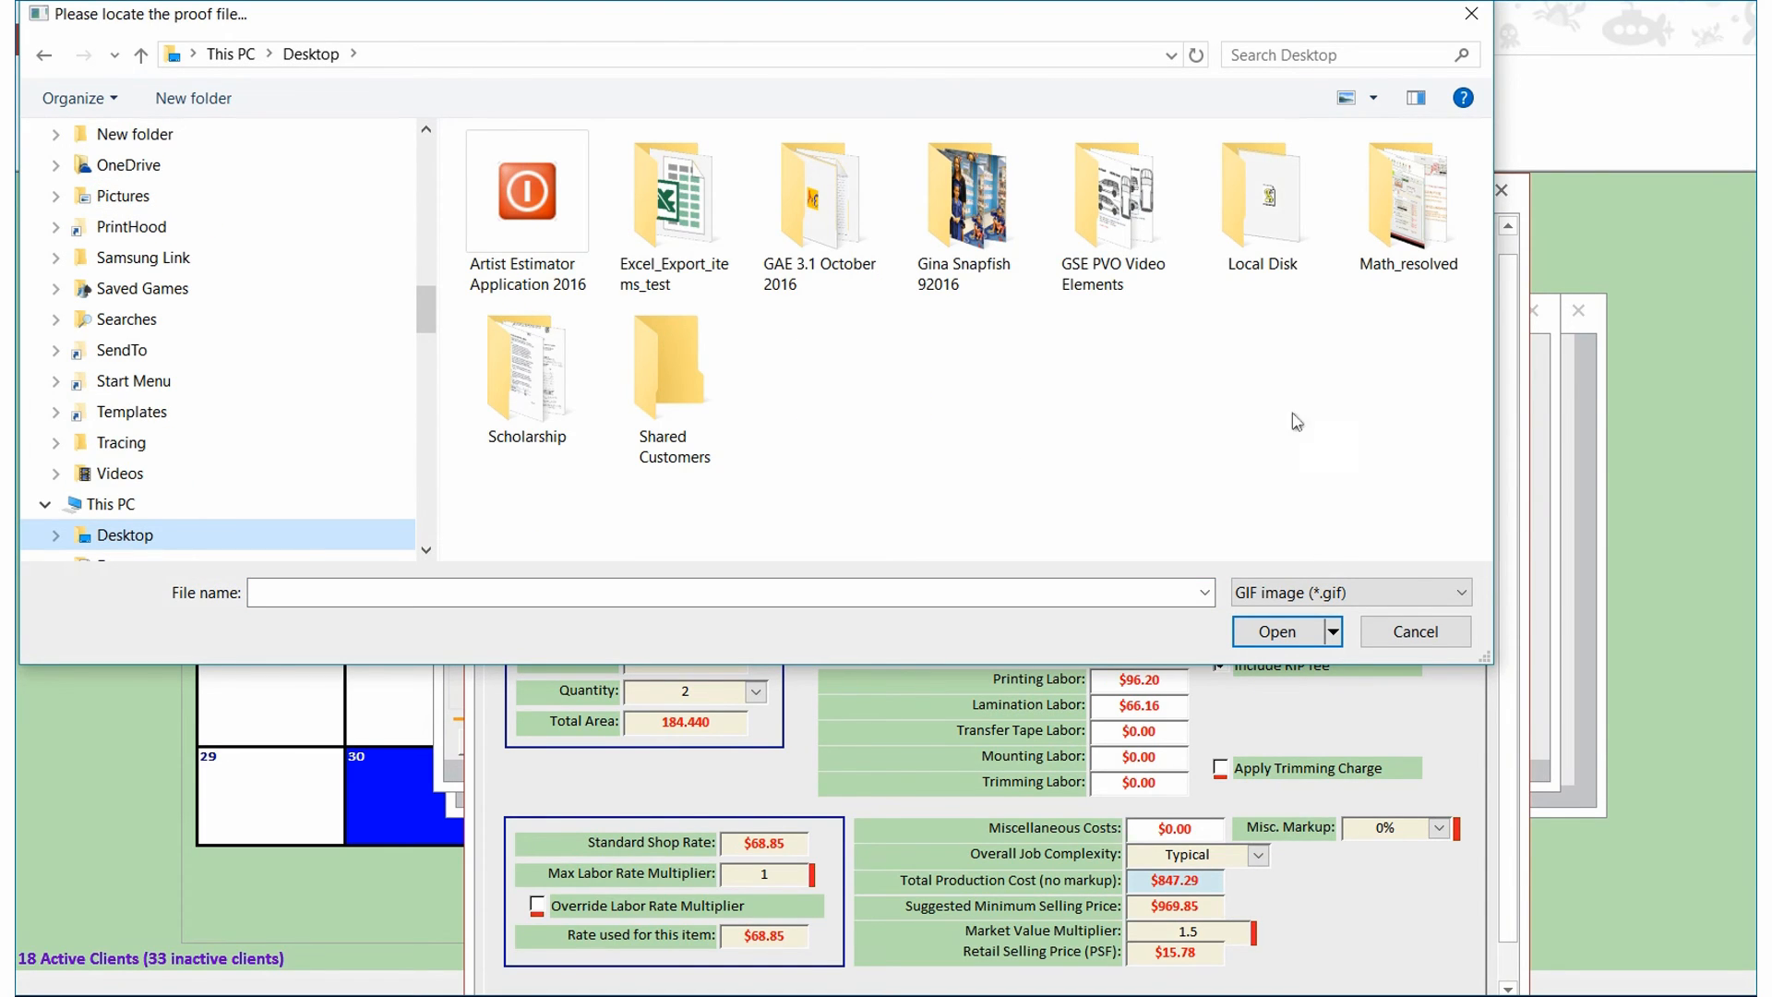
click(1140, 237)
double_click(1141, 237)
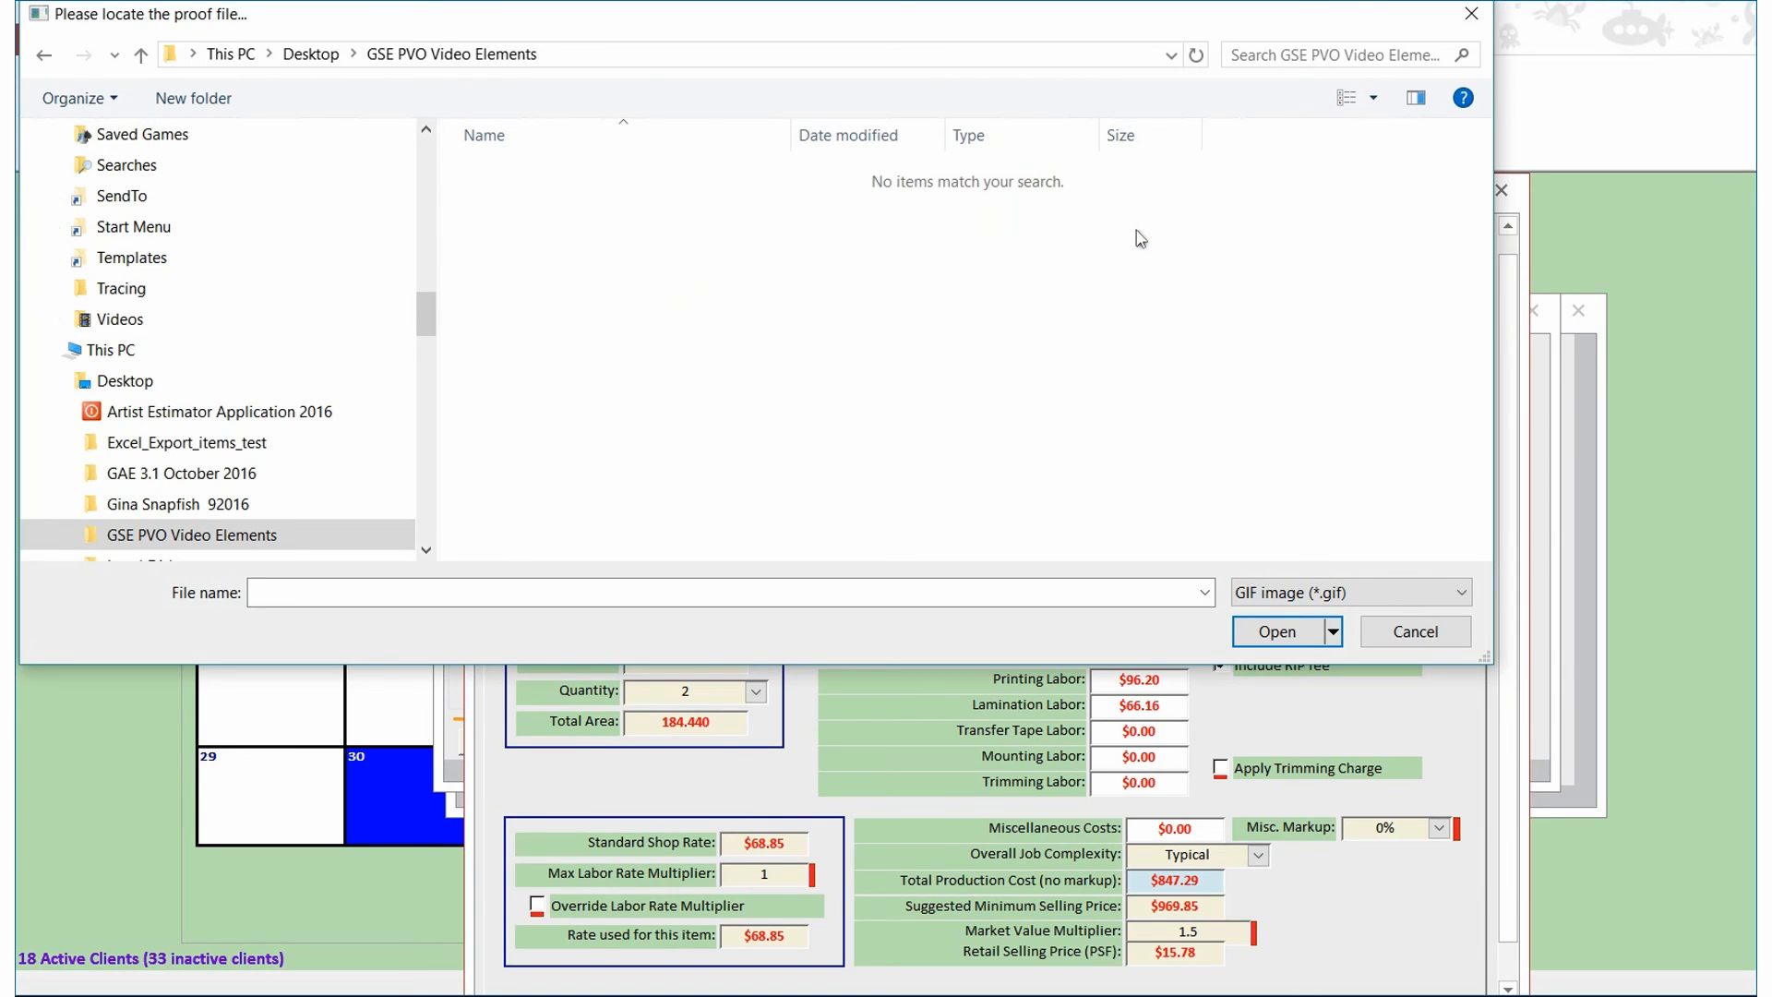
click(1347, 592)
click(1296, 639)
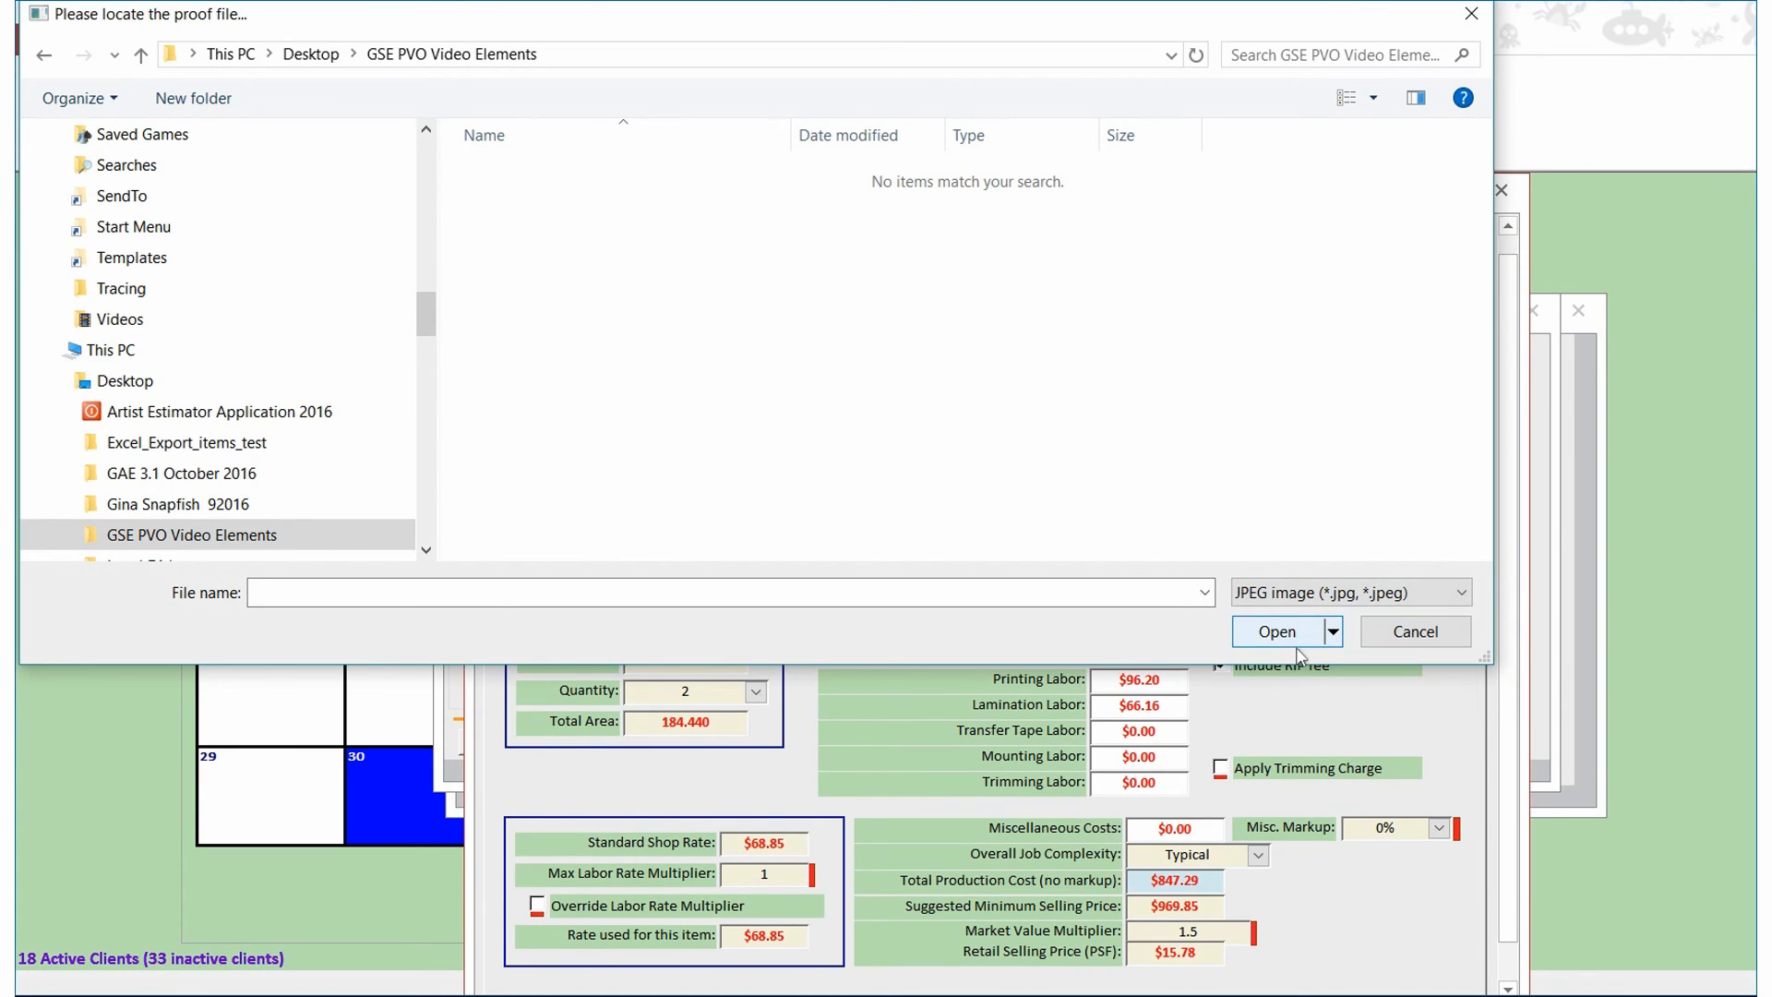
click(1461, 591)
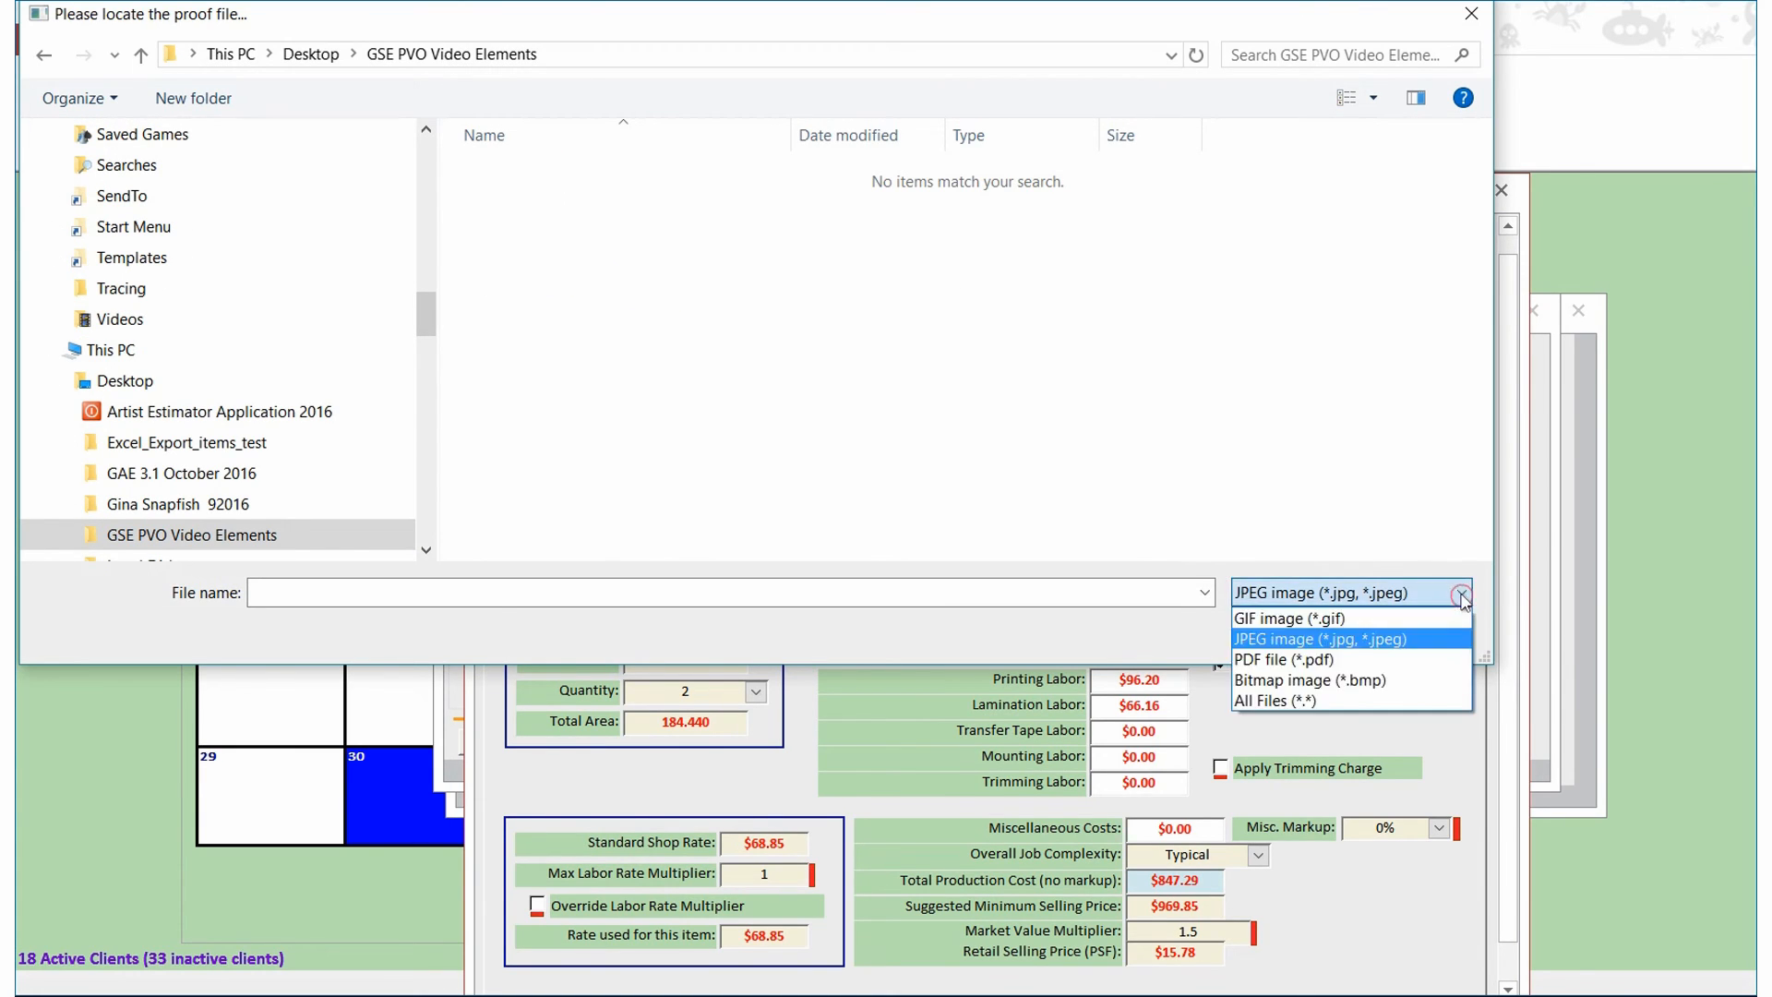
click(1361, 644)
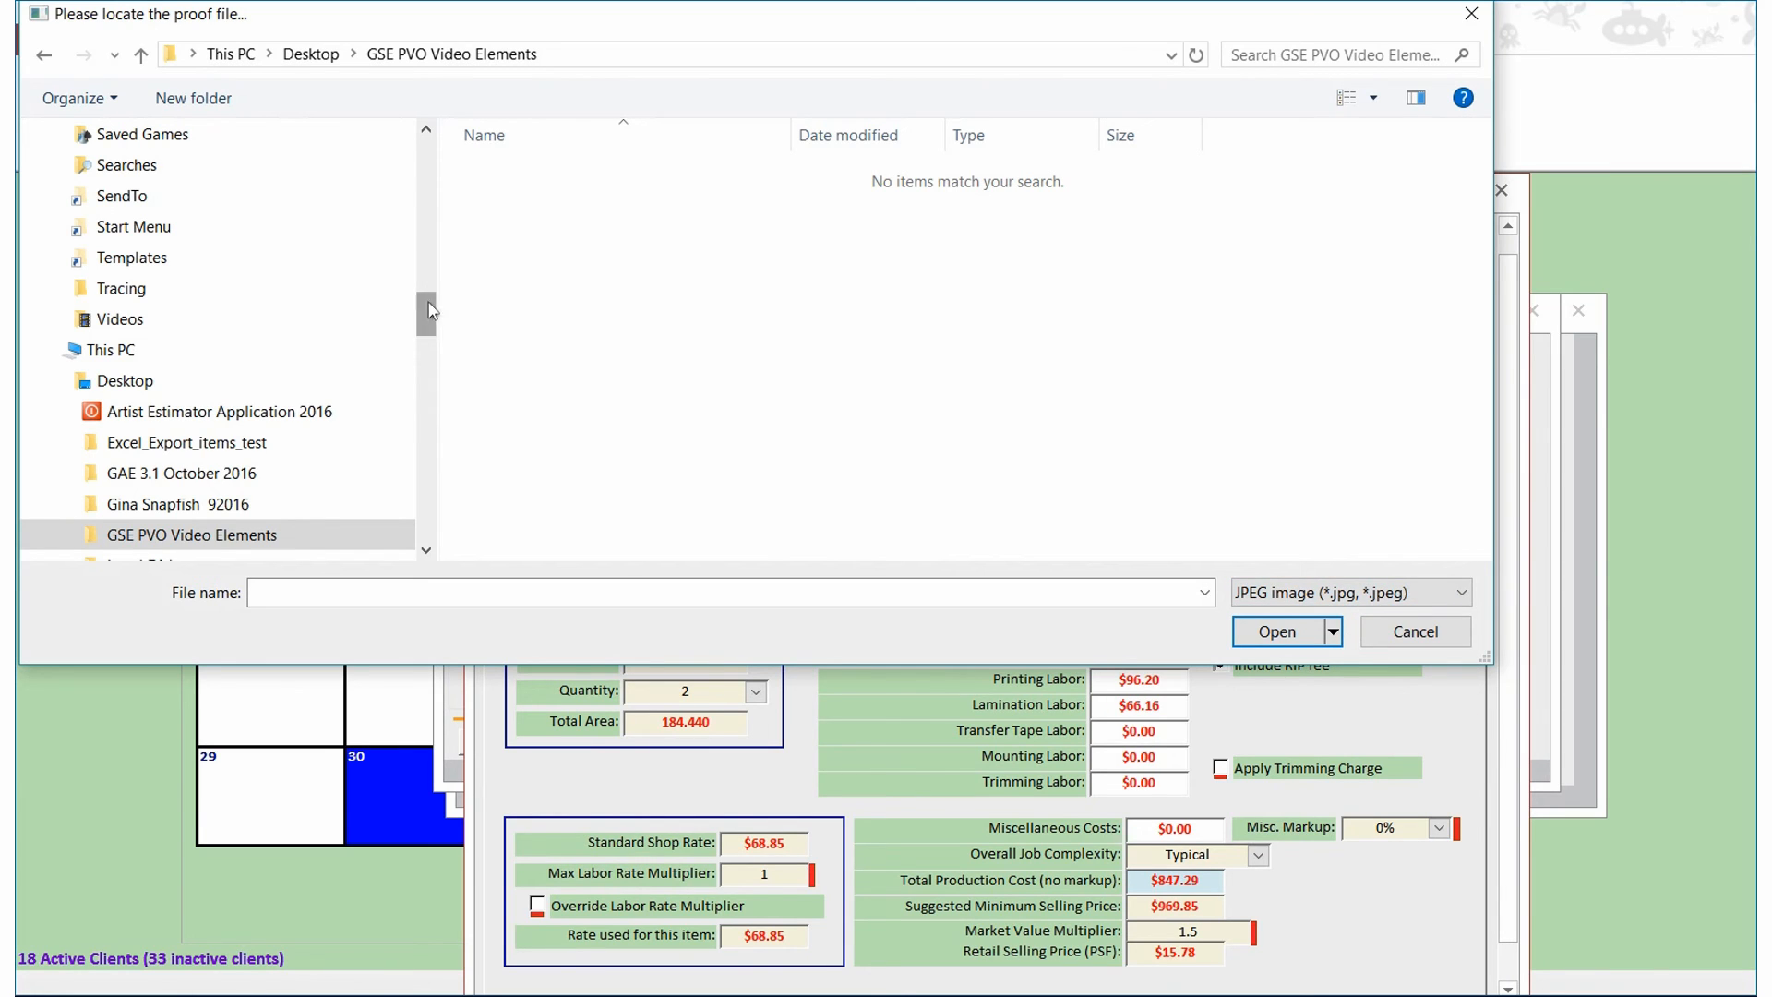
Step: Attach Nissan_with_wrap.jpg from the Documents folder Advertising > Nissan Wrap 2017 as the item's proof image
drag(426, 314, 426, 161)
click(219, 268)
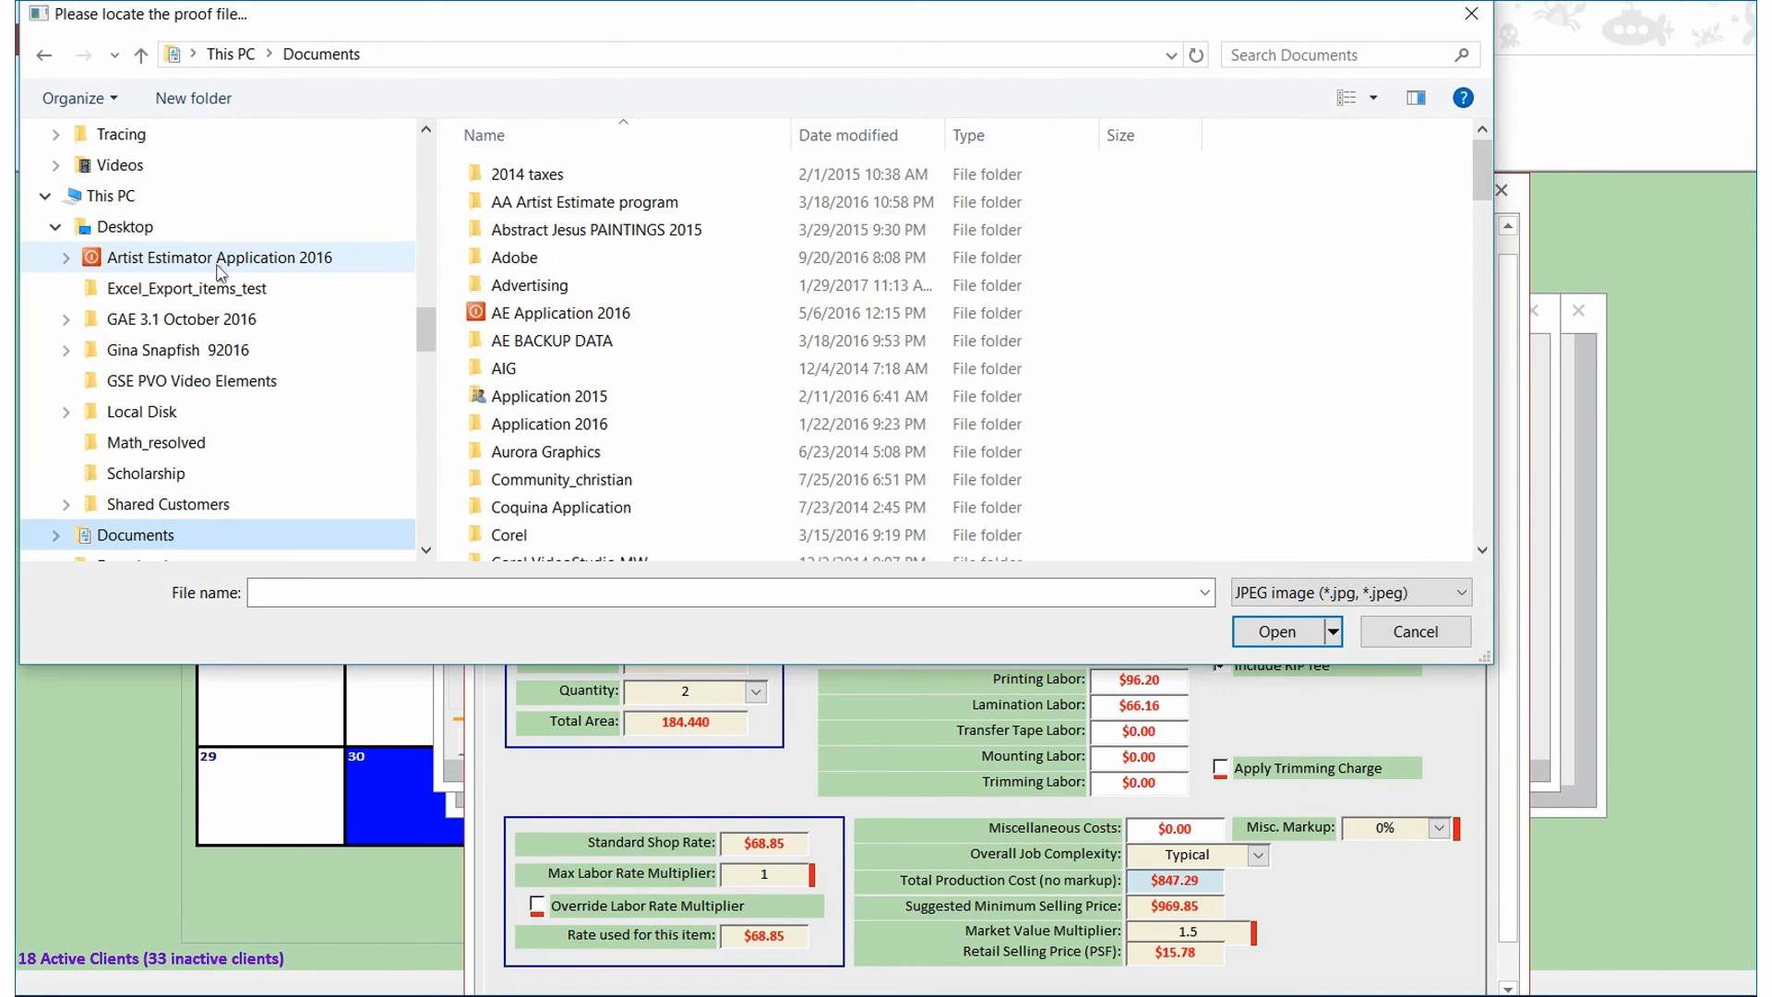
double_click(531, 285)
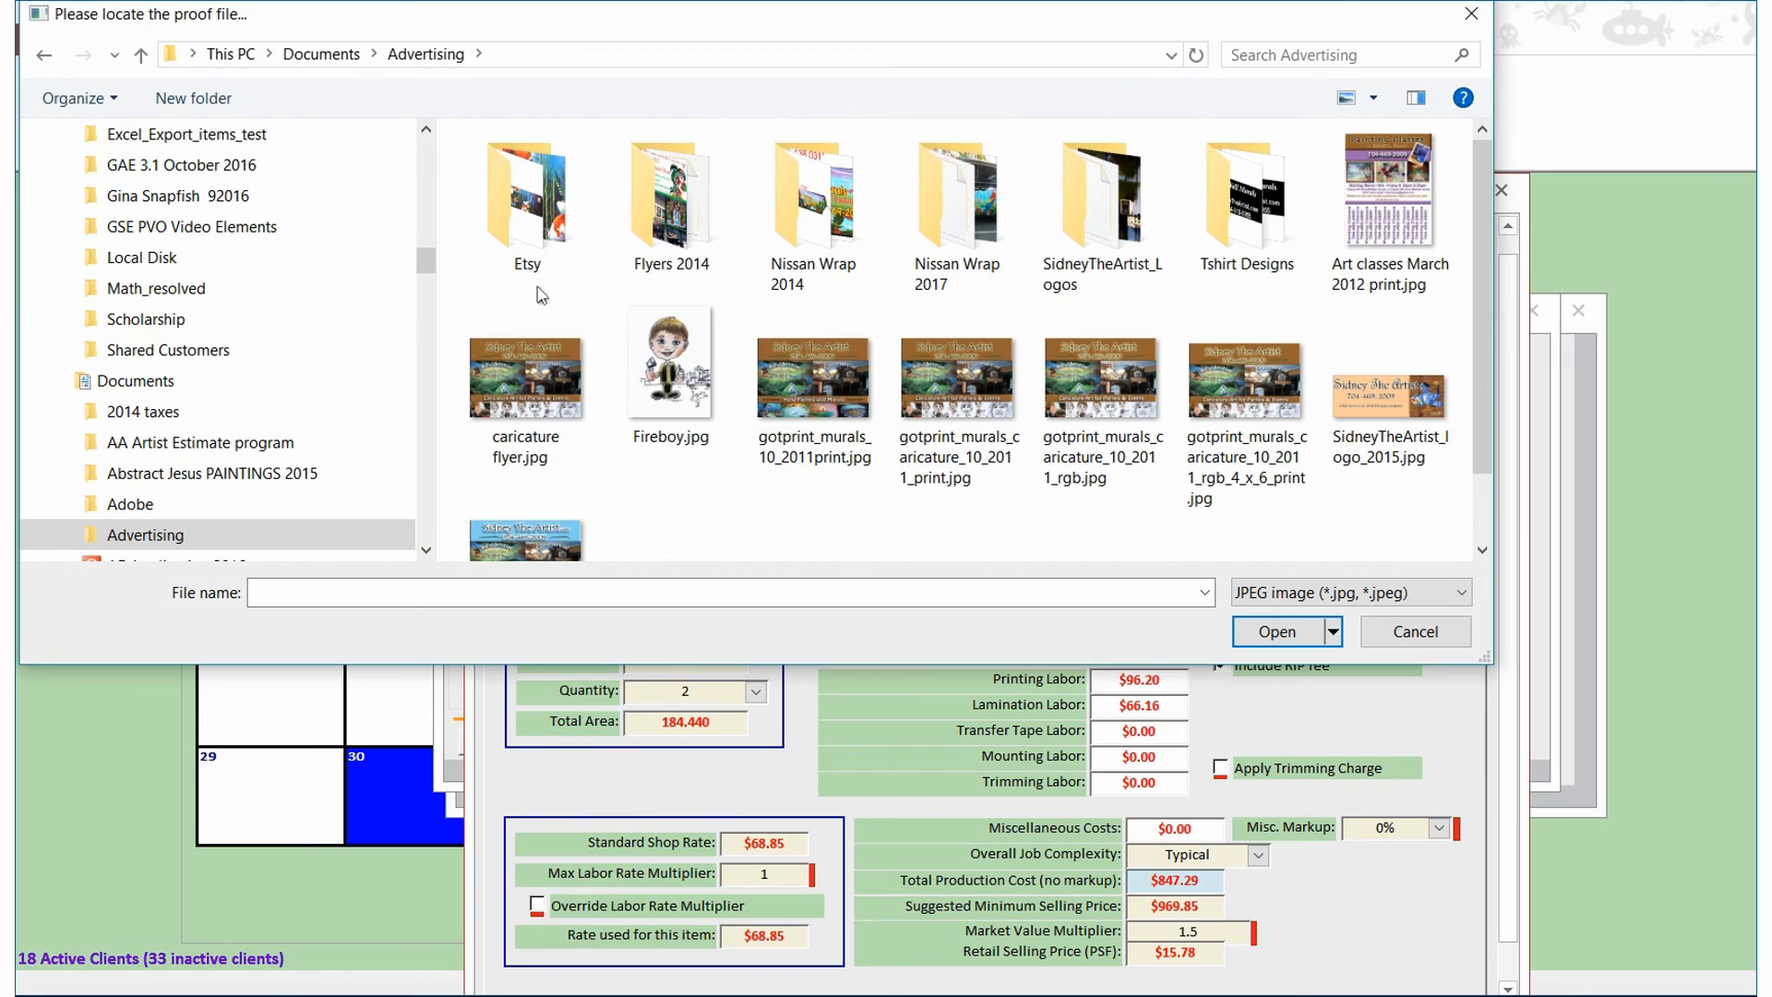
double_click(934, 241)
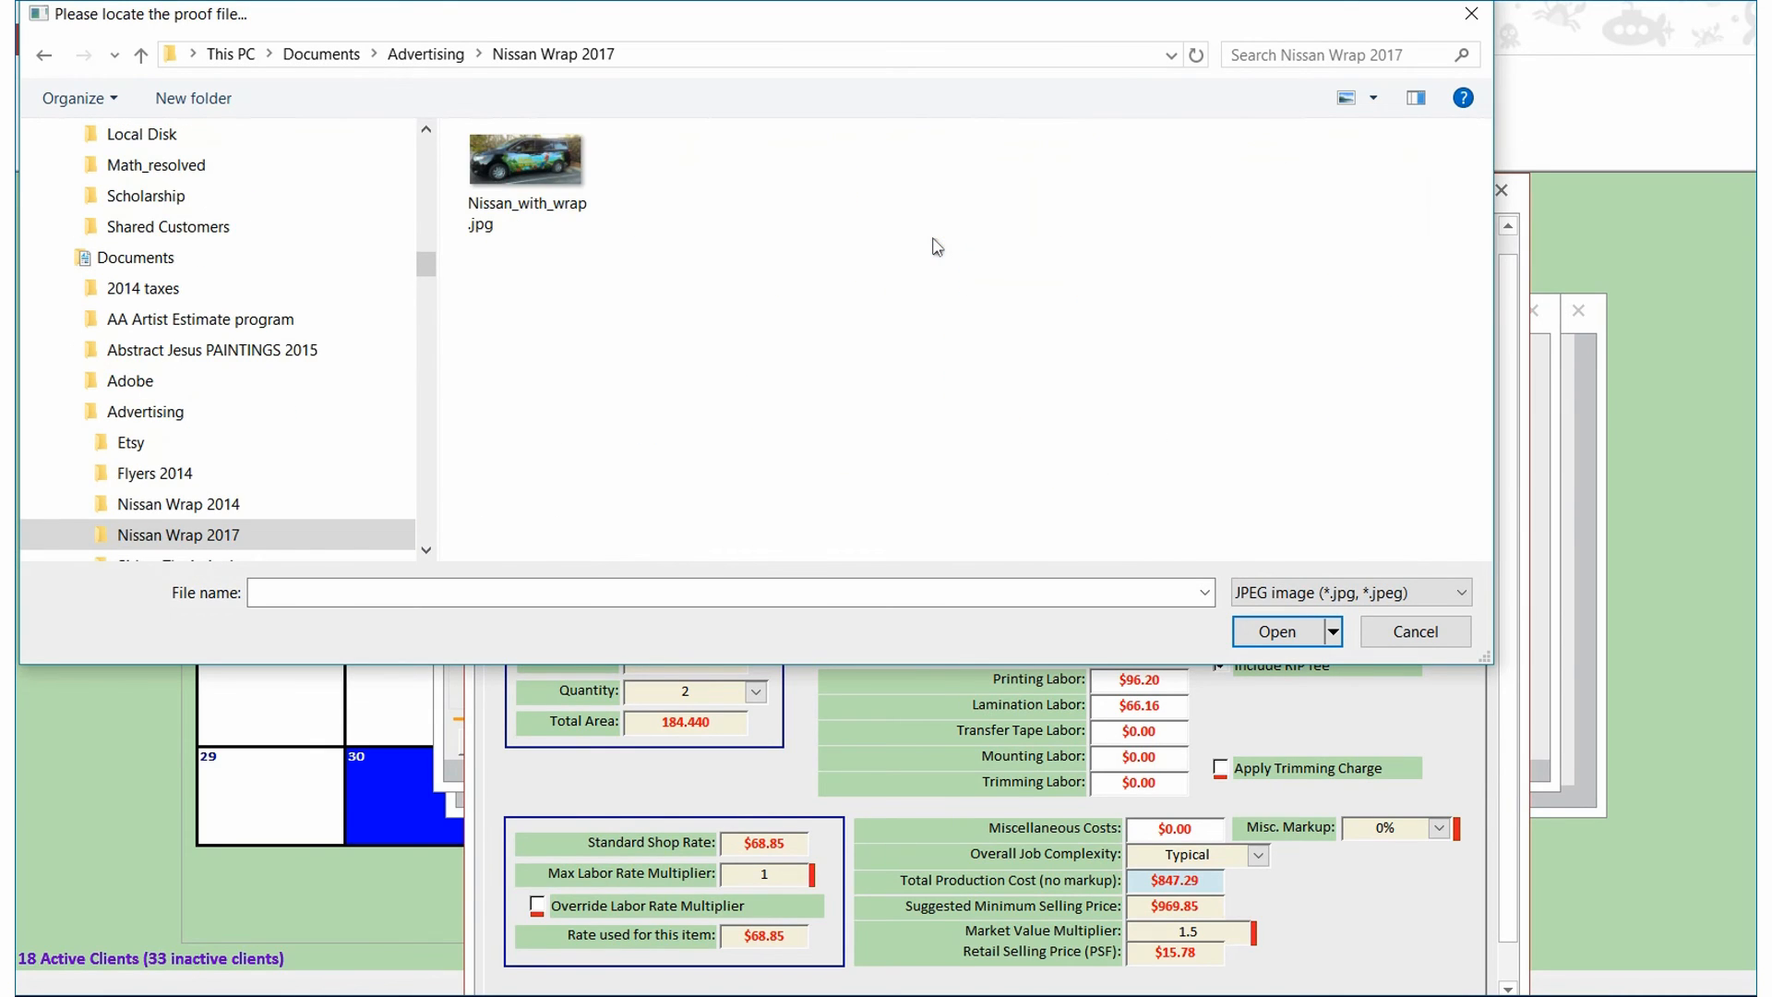
click(526, 166)
click(1272, 635)
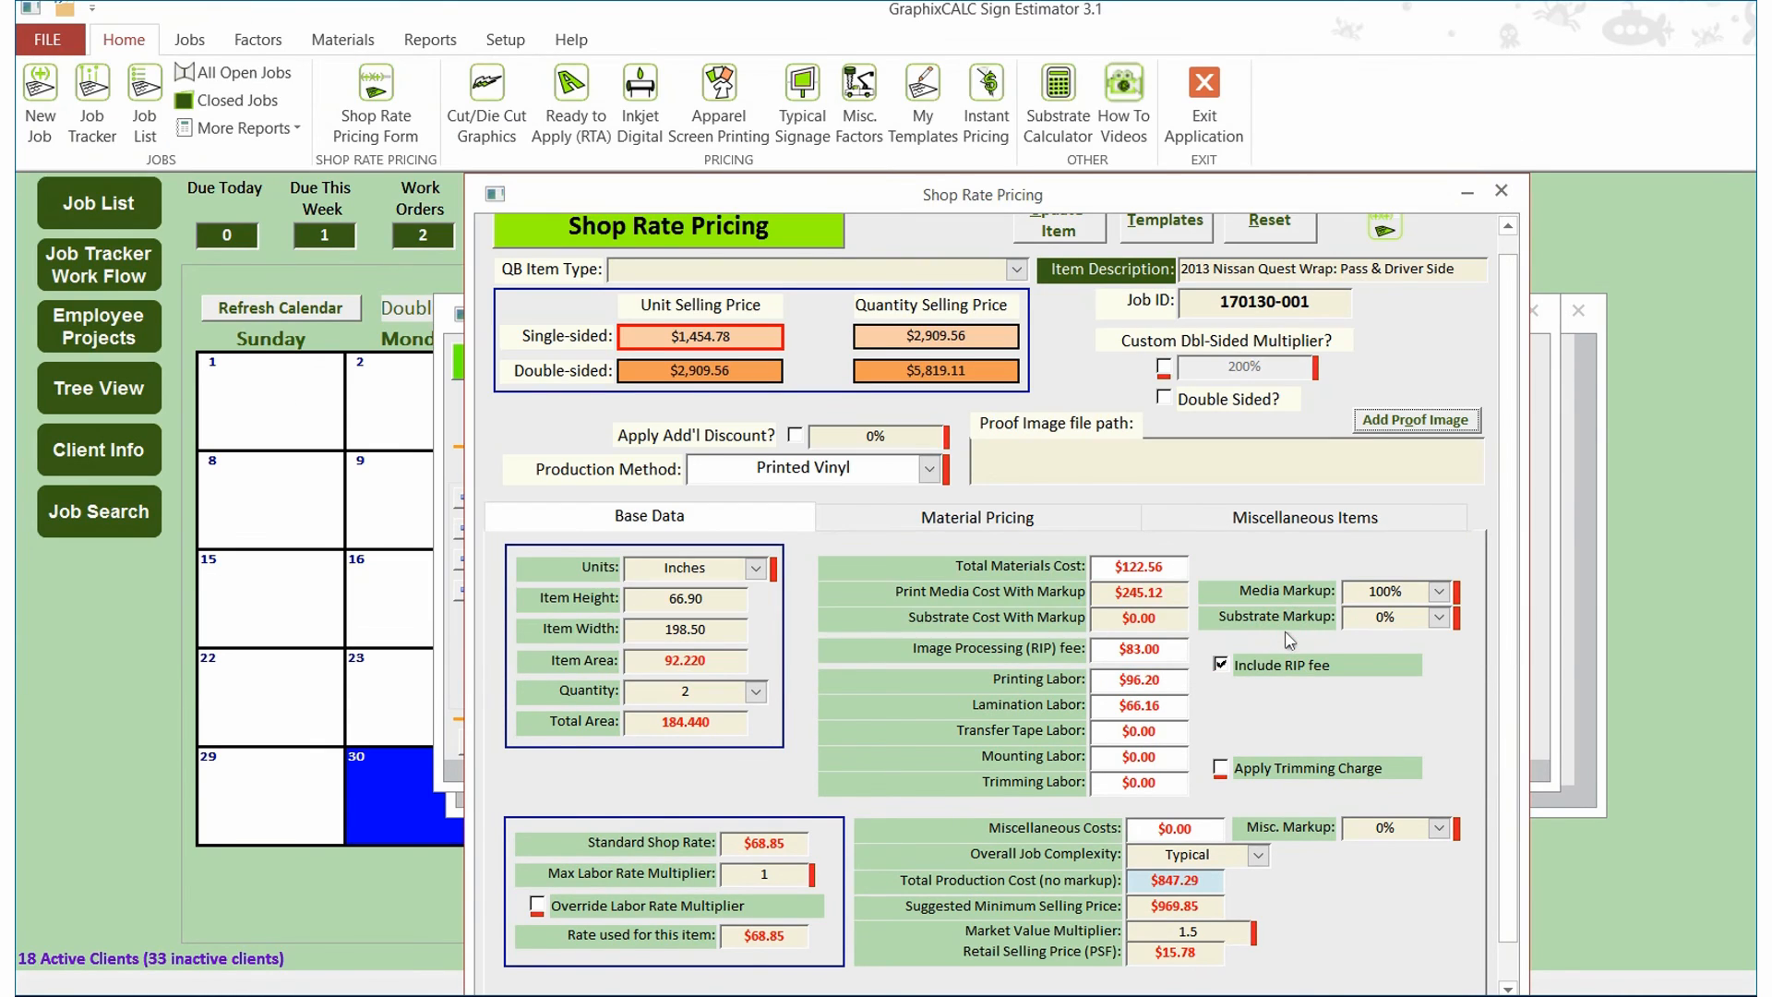
Step: Update the Pass & Driver Side item with the proof image and close its Shop Rate Pricing form
click(1075, 235)
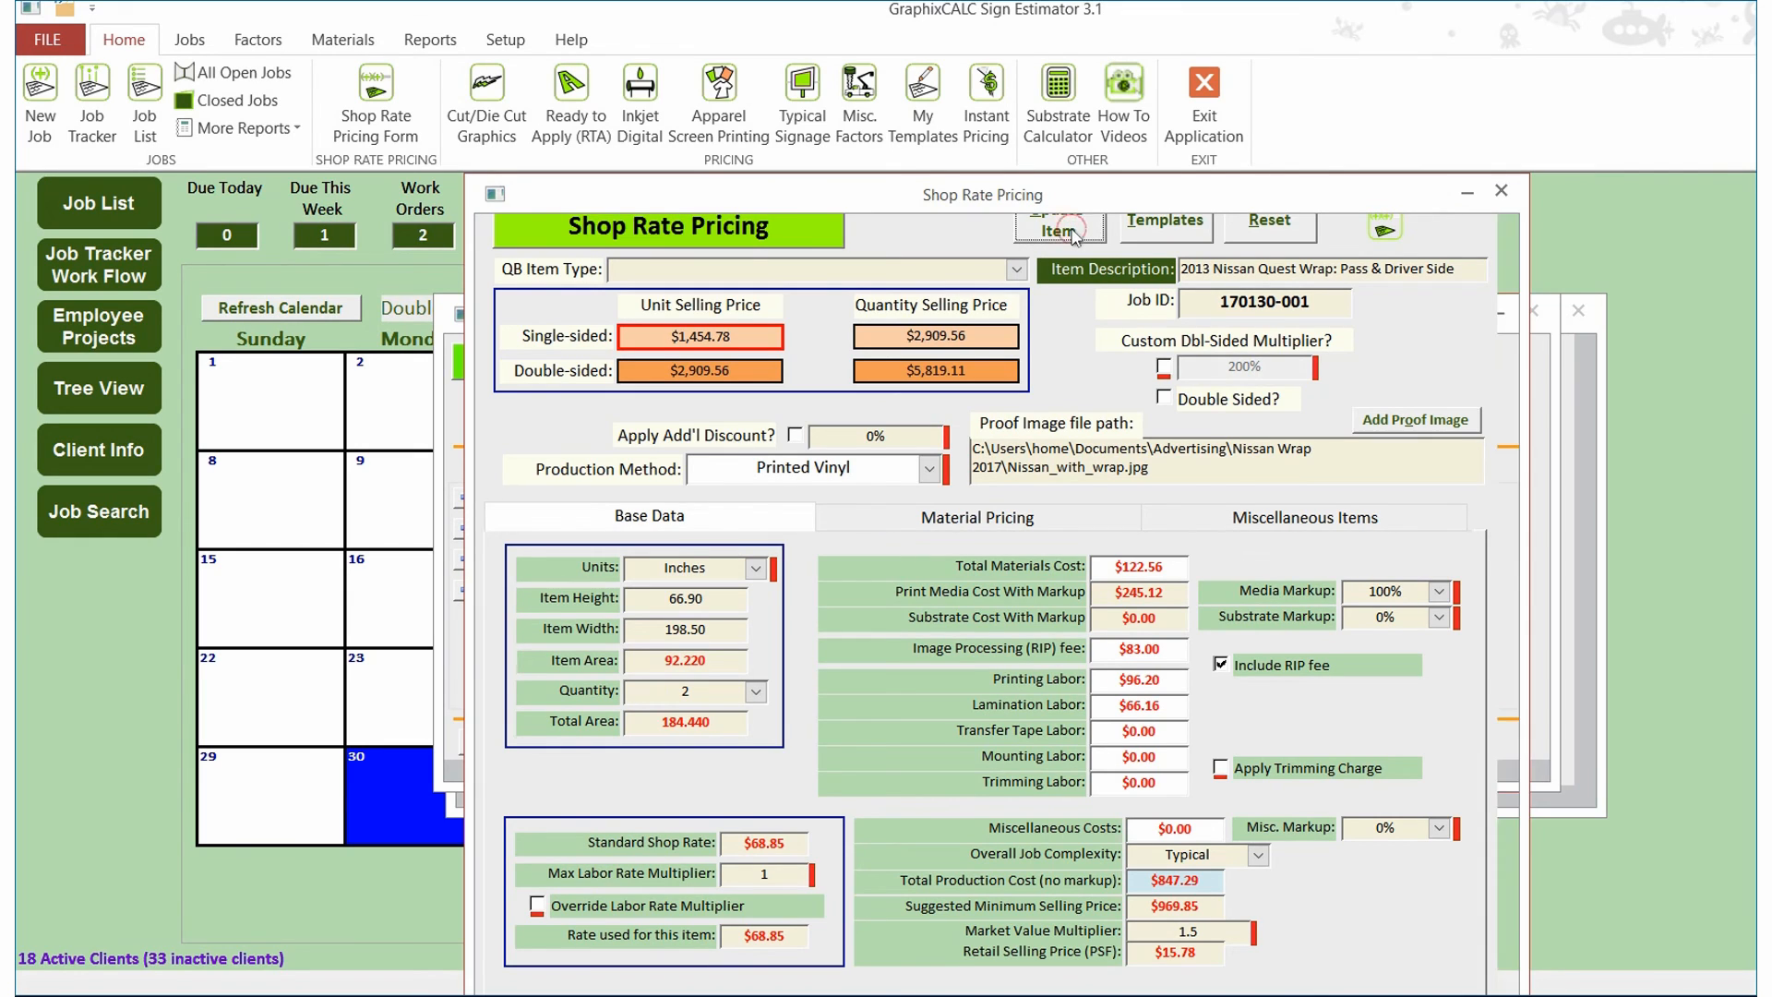
click(1052, 639)
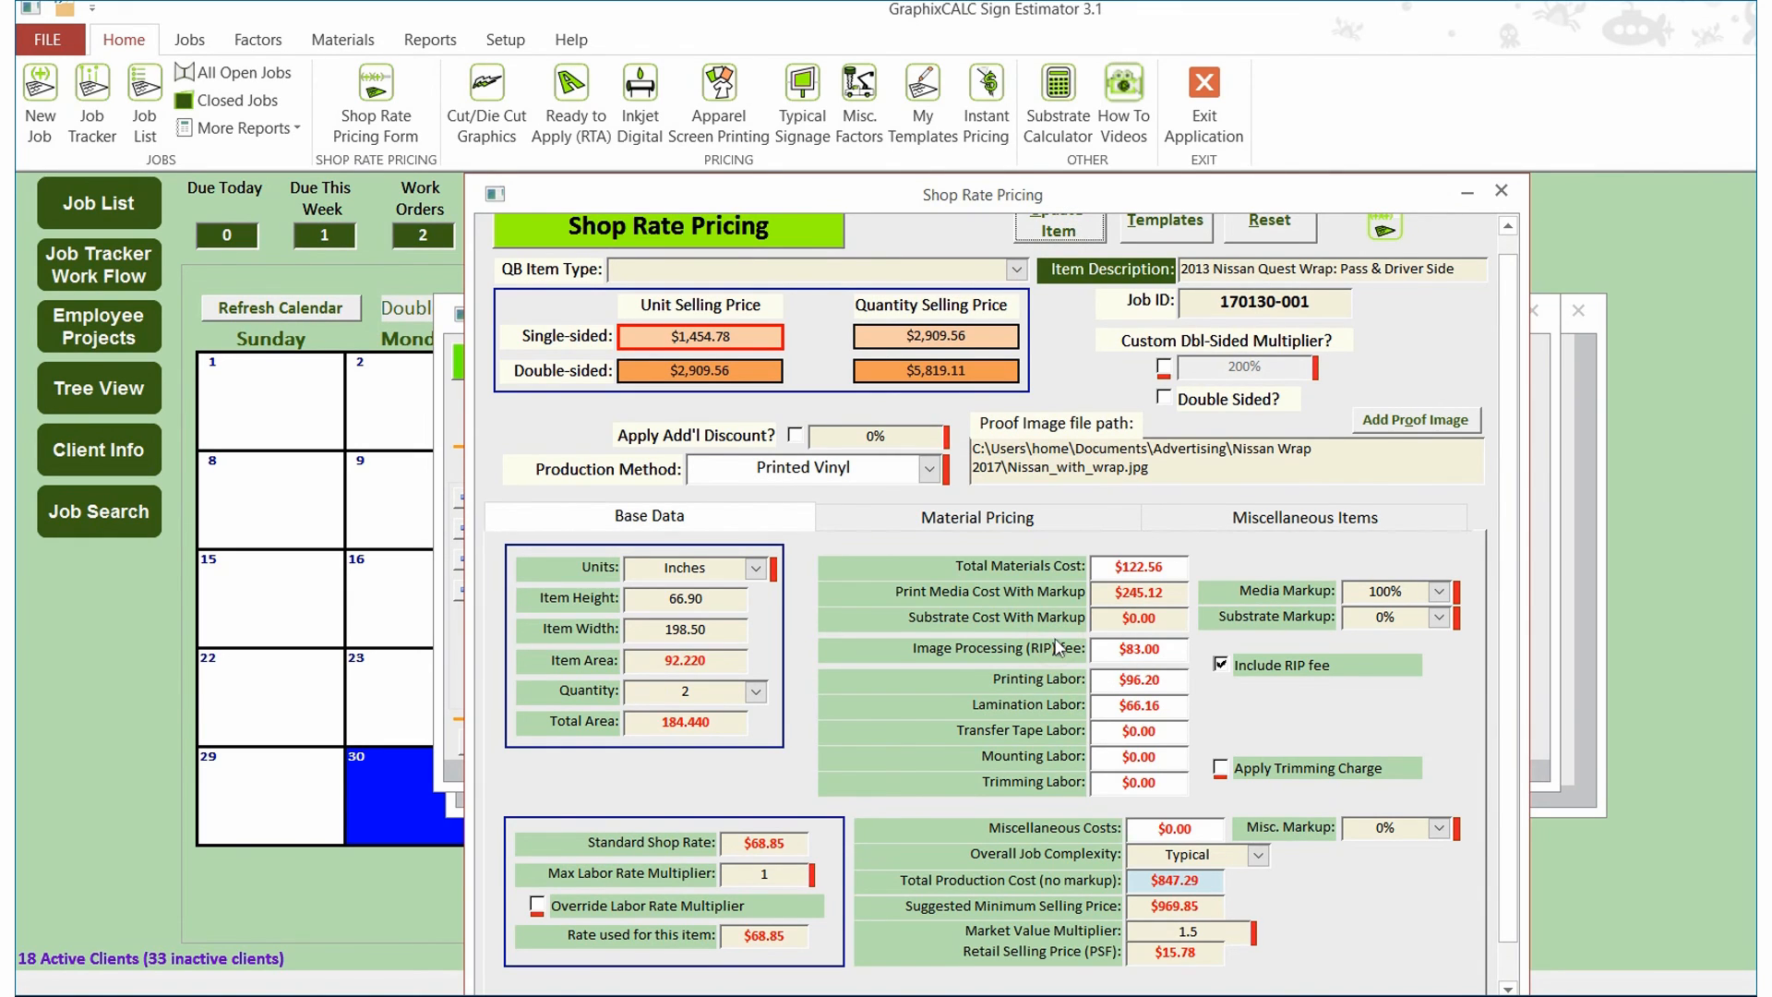
click(1500, 191)
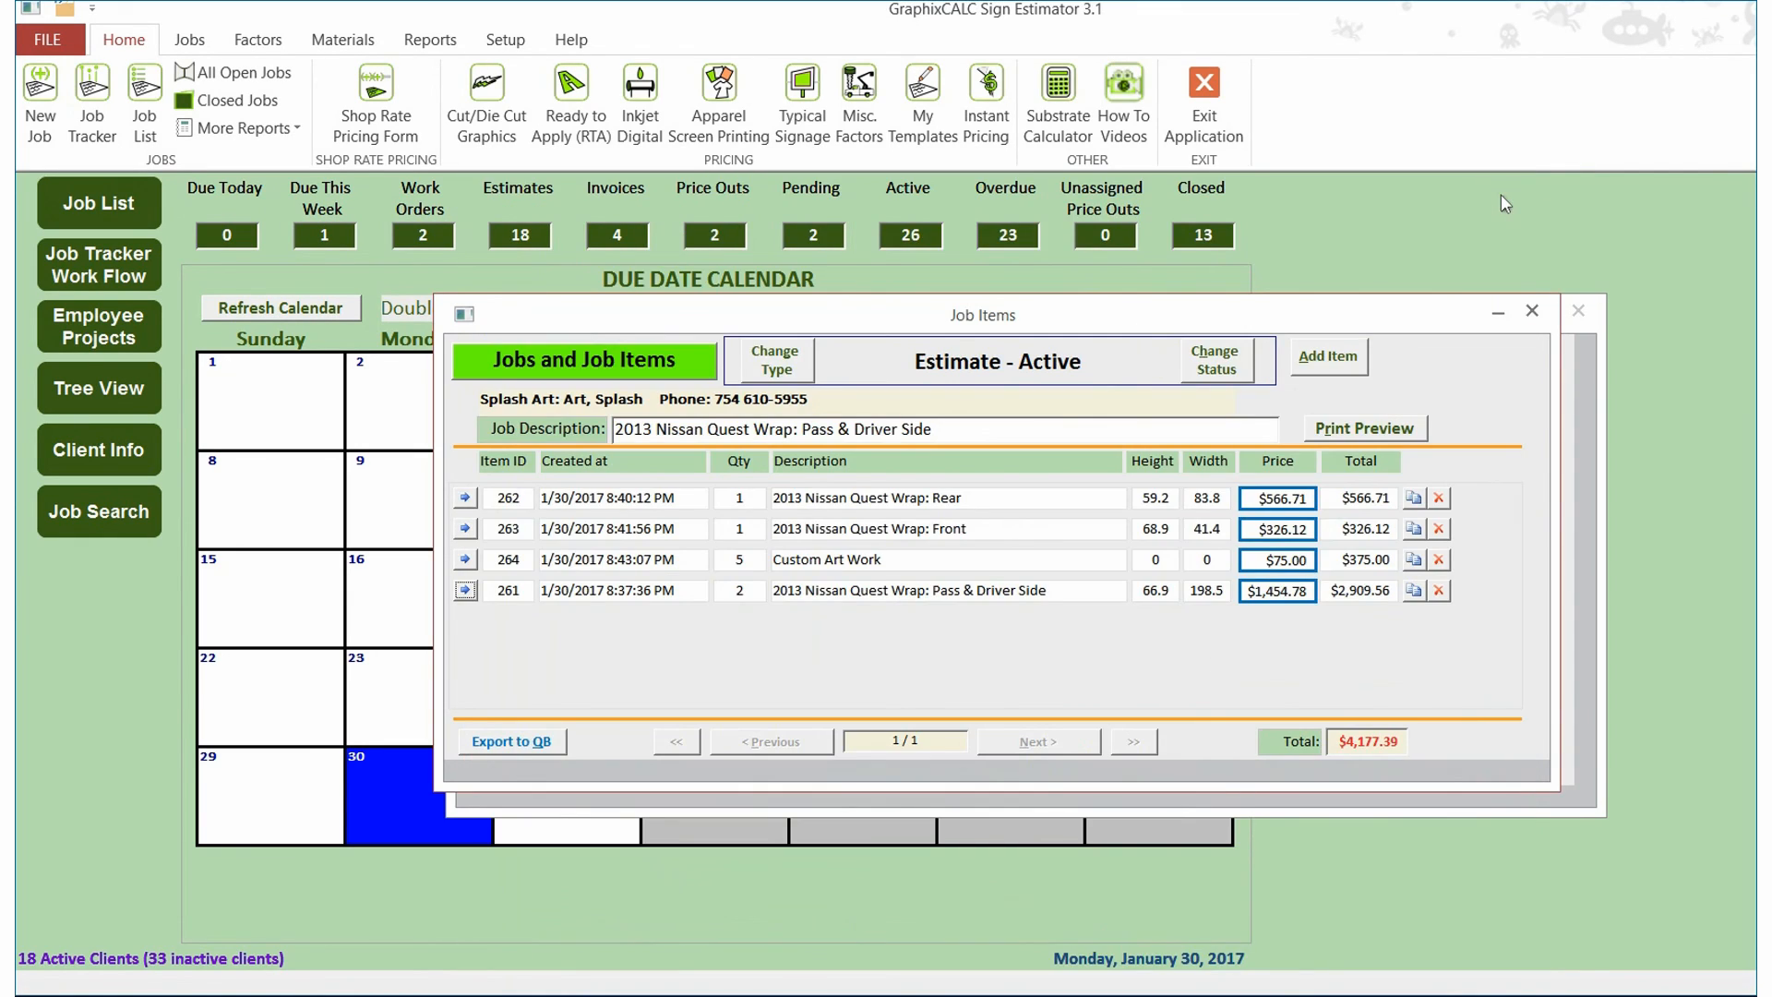
Step: Preview the estimate with the checks-payable, "50% Deposit, Balance Due upon Completion", "Design Deposit (NON REFUNDABLE)" and "All work is complete!" messages included
click(1372, 430)
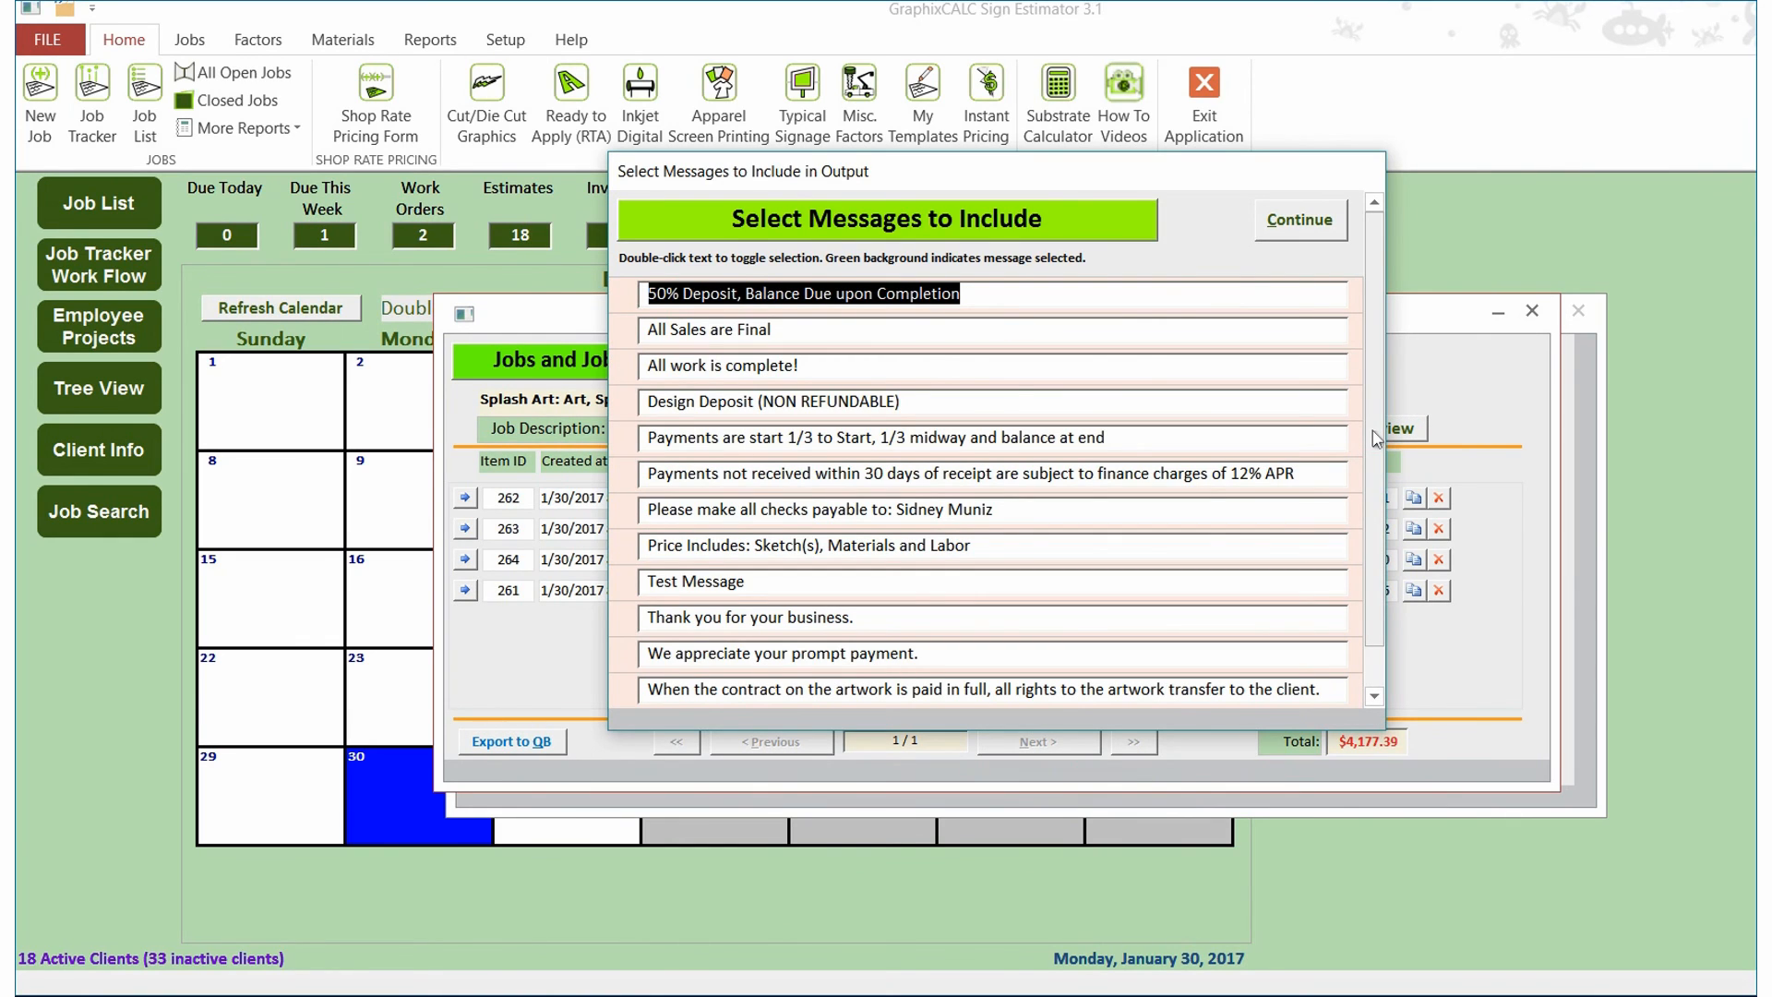
double_click(940, 513)
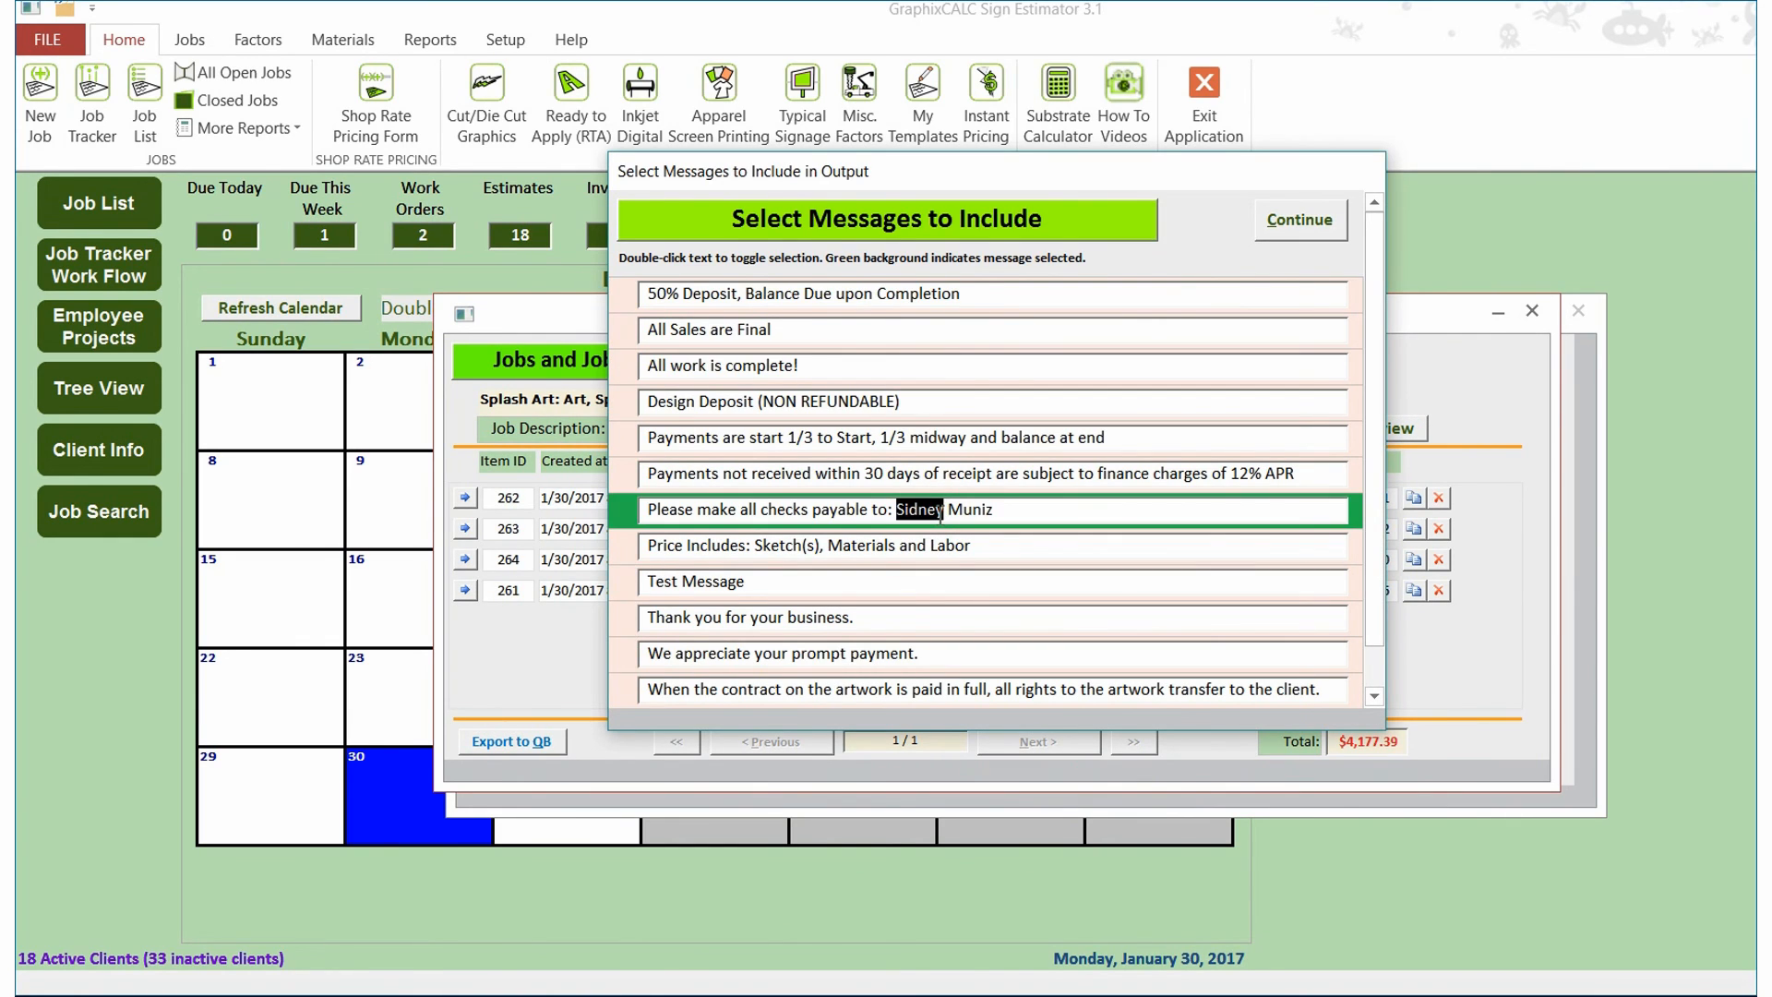
double_click(890, 295)
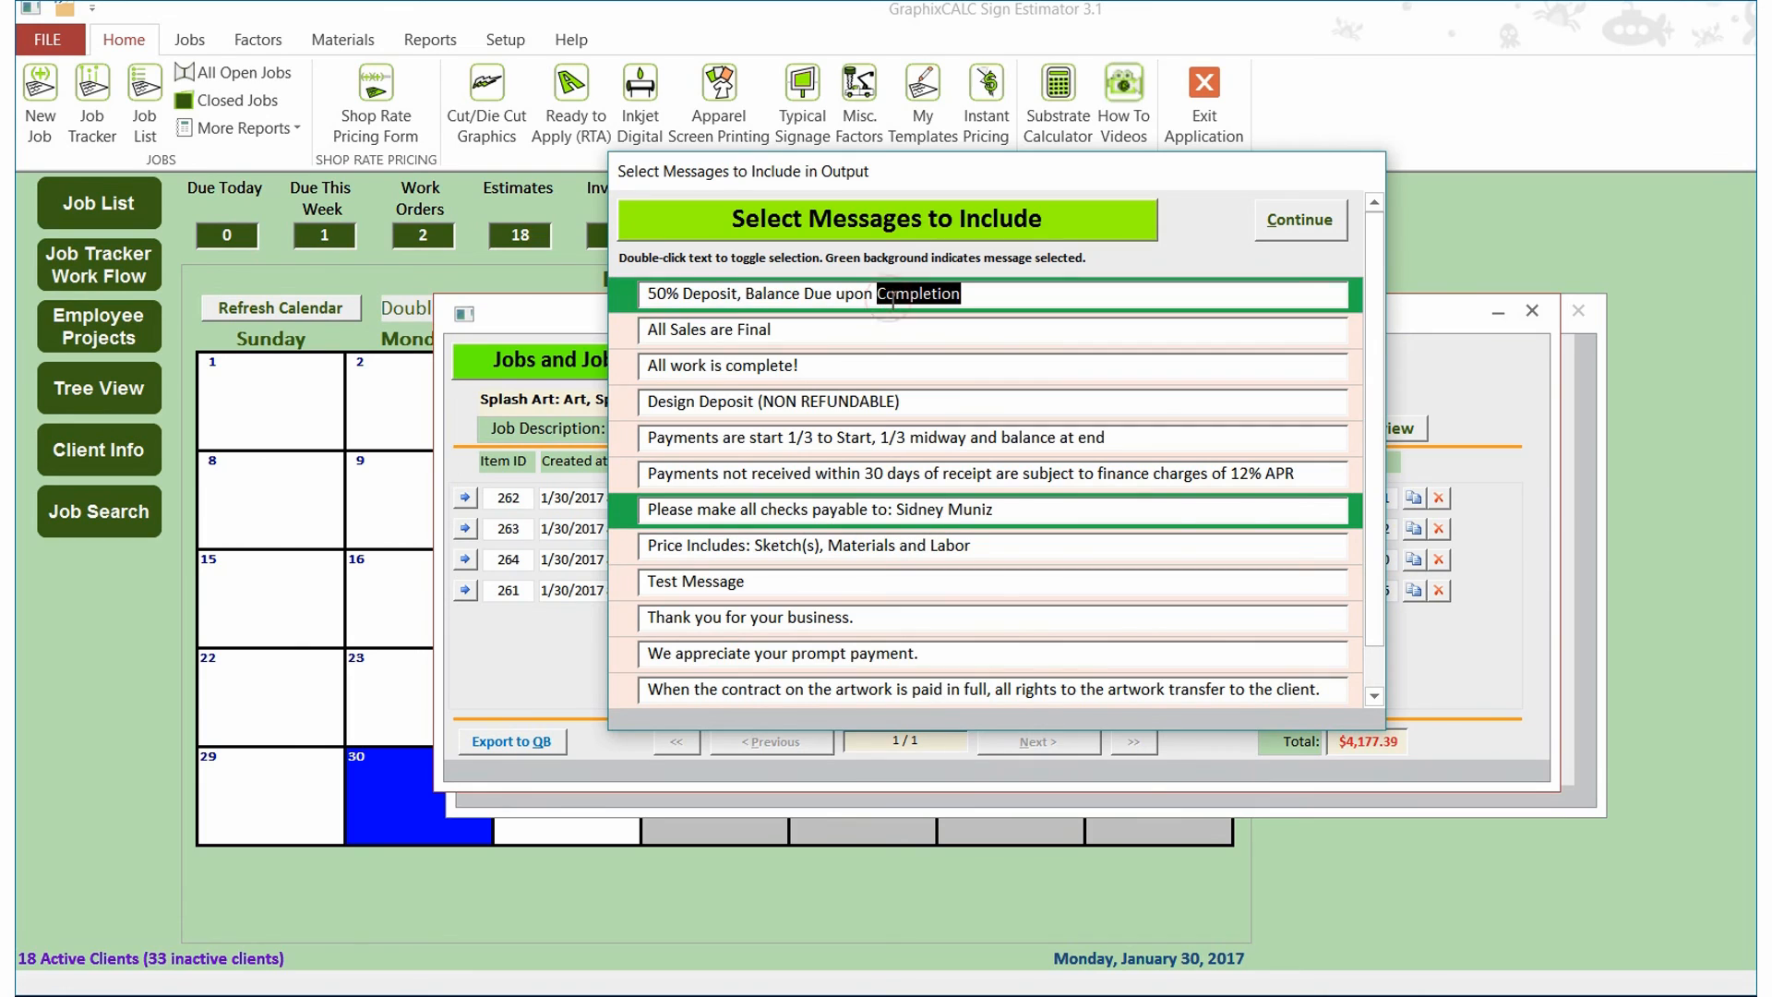
double_click(920, 402)
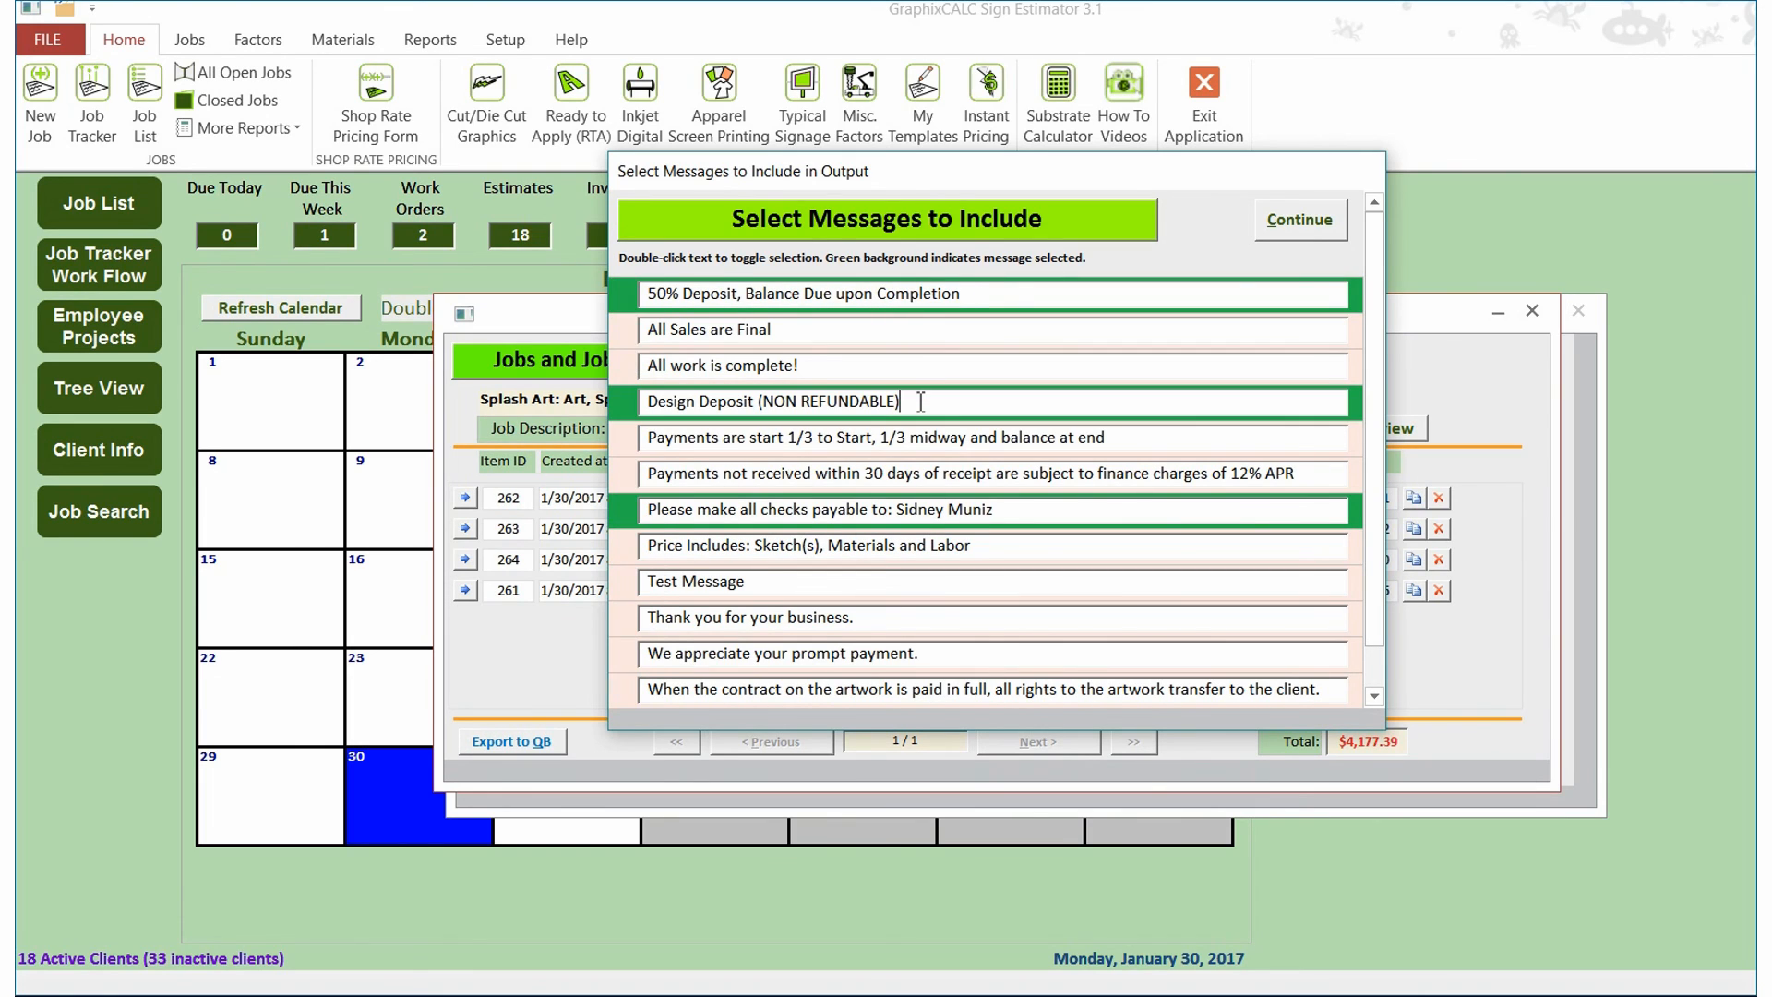
click(837, 369)
double_click(837, 369)
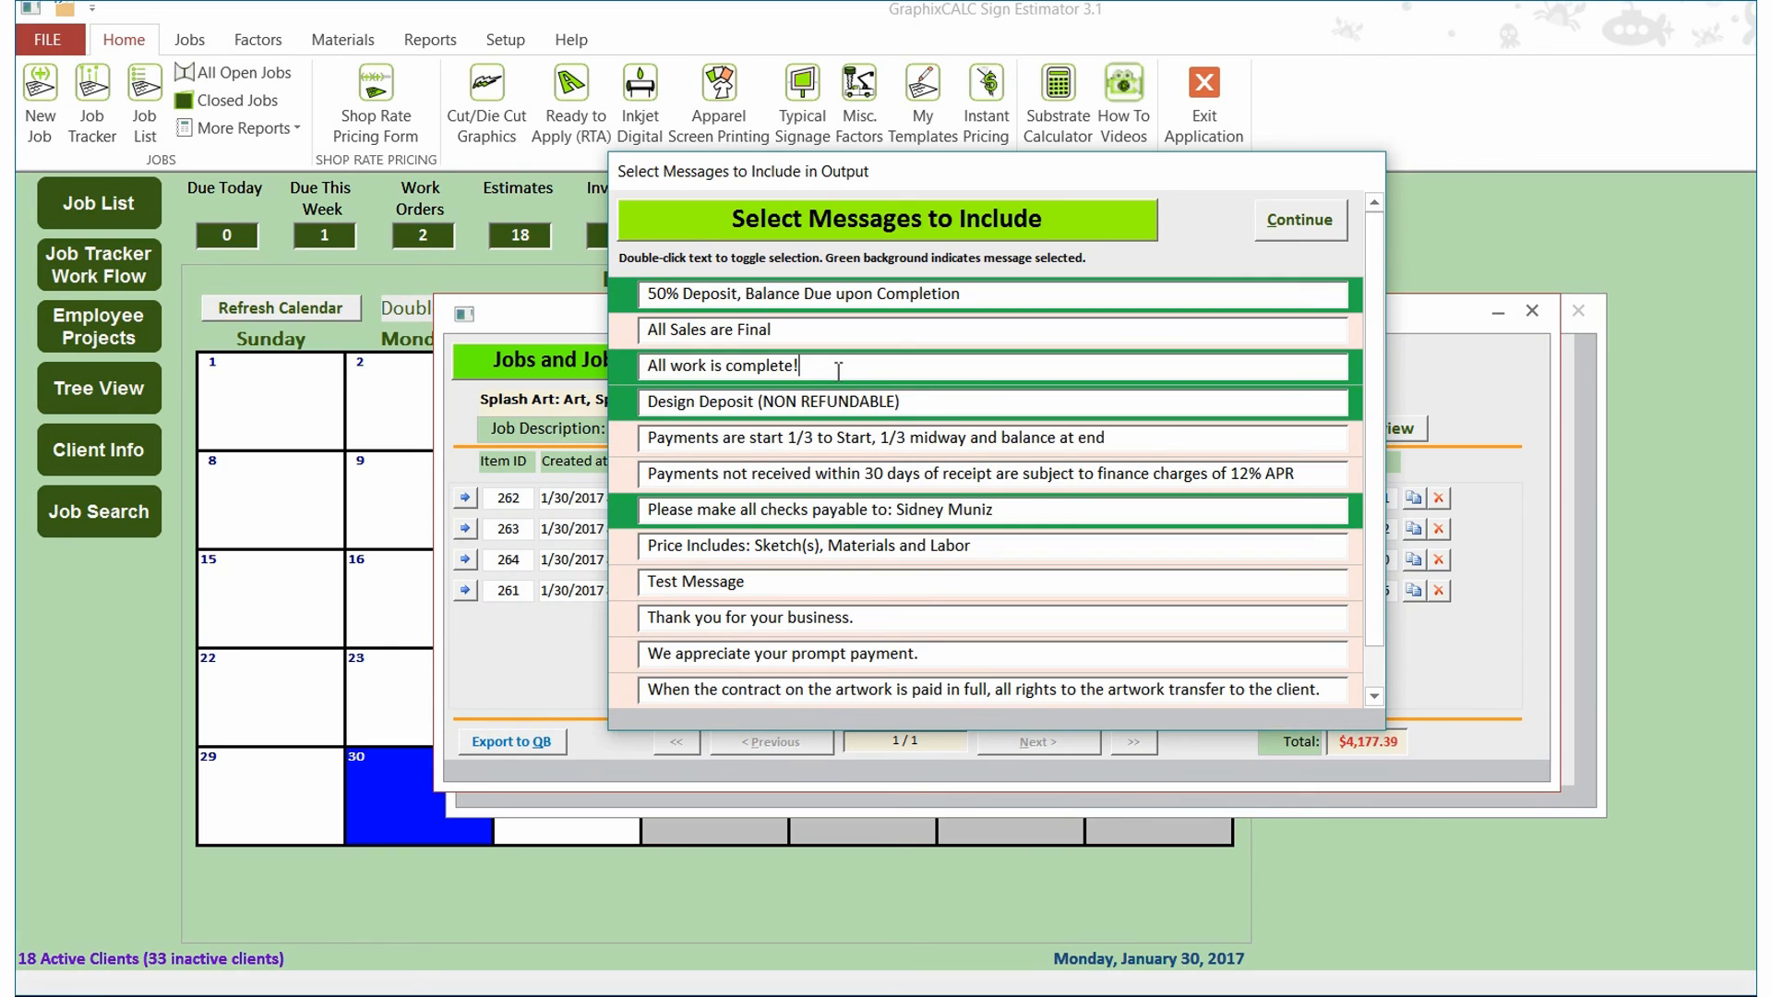
click(1327, 222)
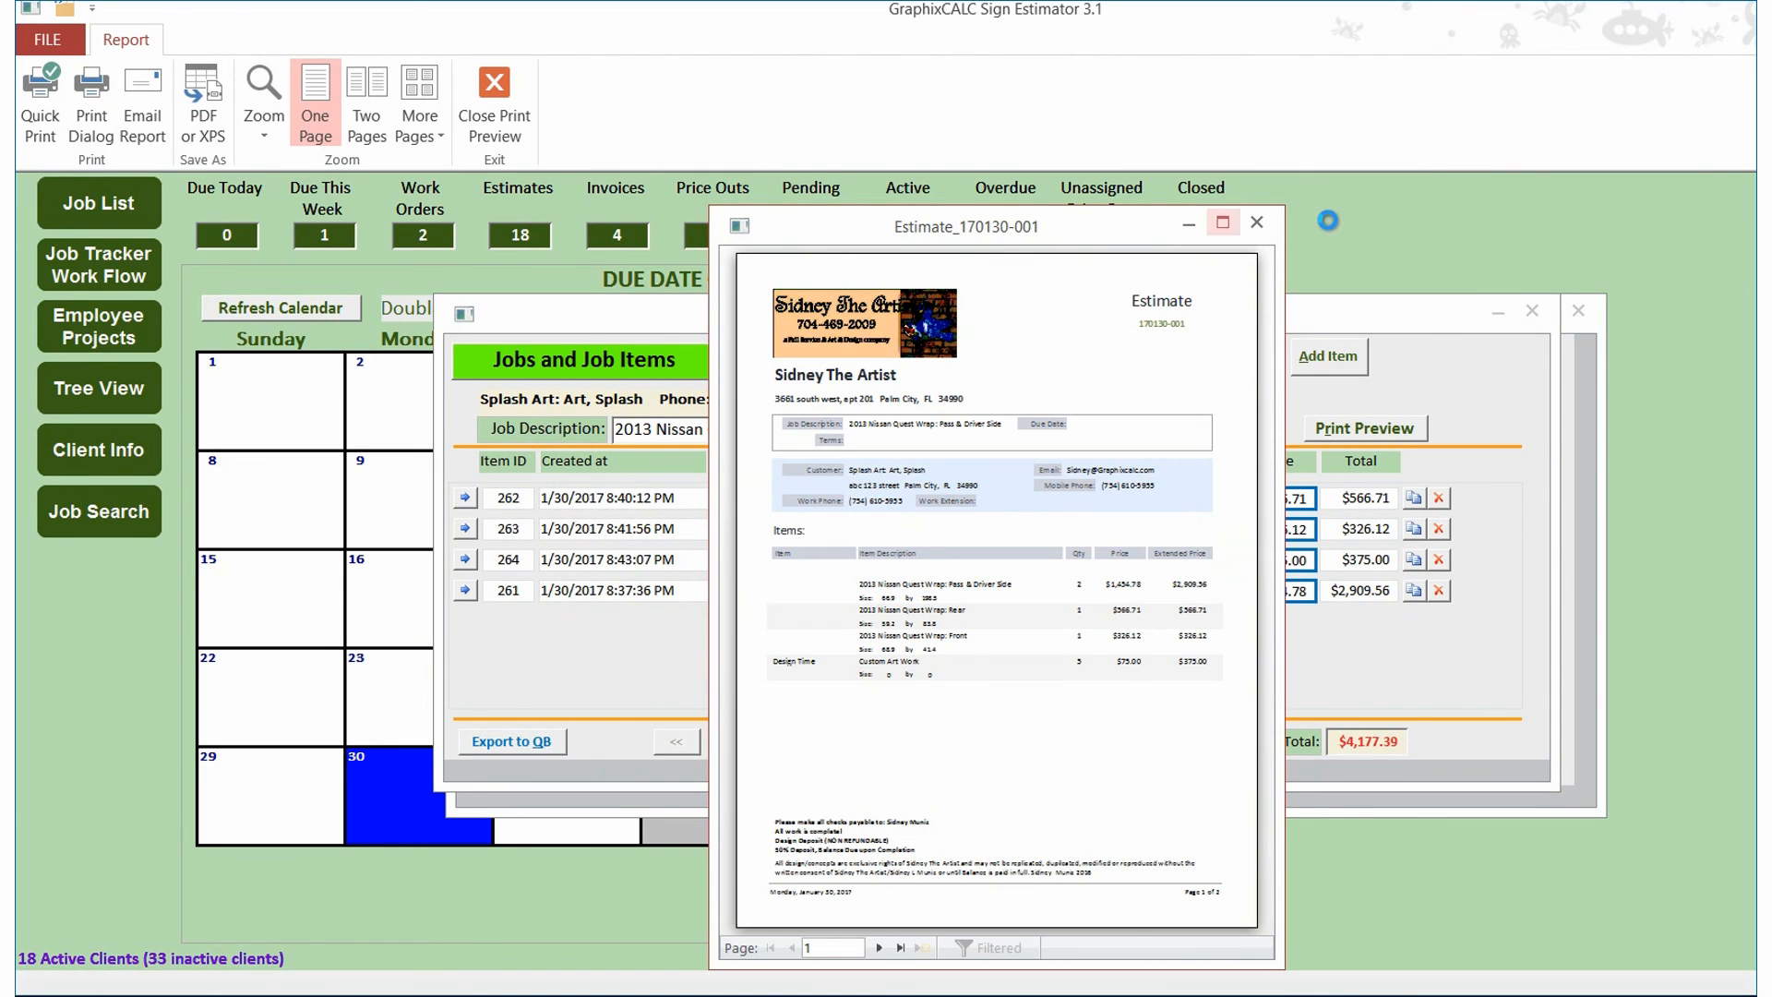
Step: Maximize the estimate preview and examine the first page's customer details, items and included messages
click(1223, 223)
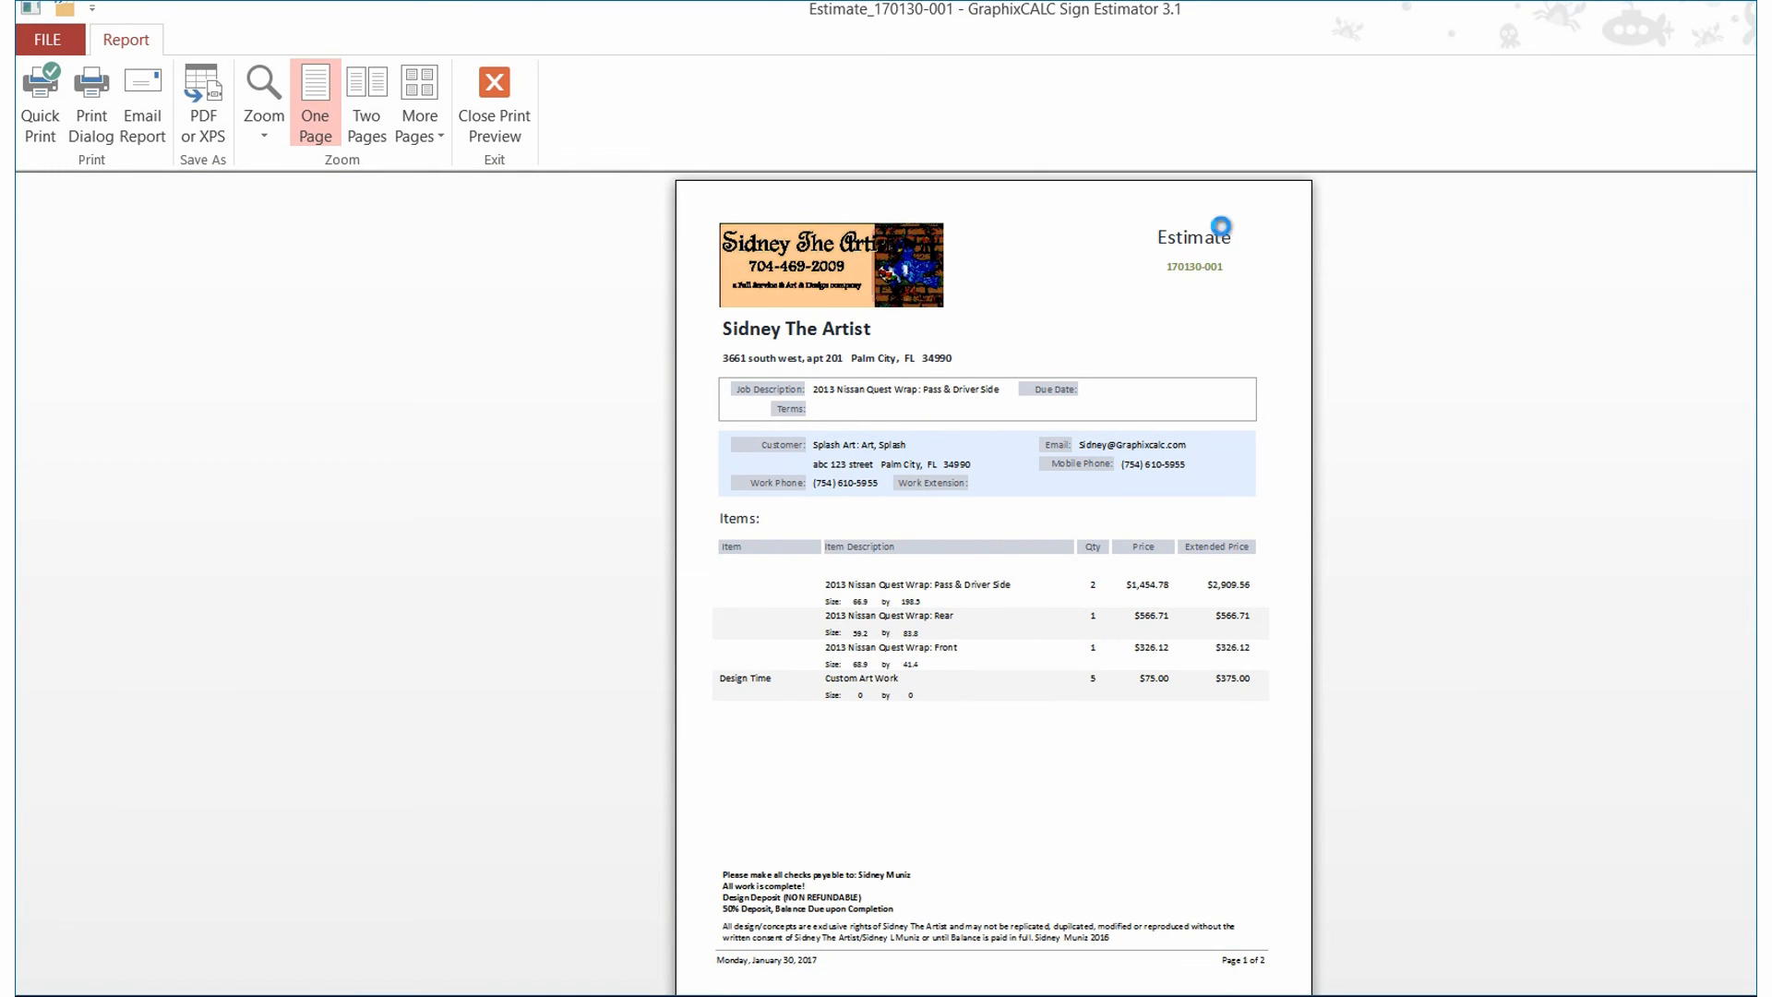
click(1028, 387)
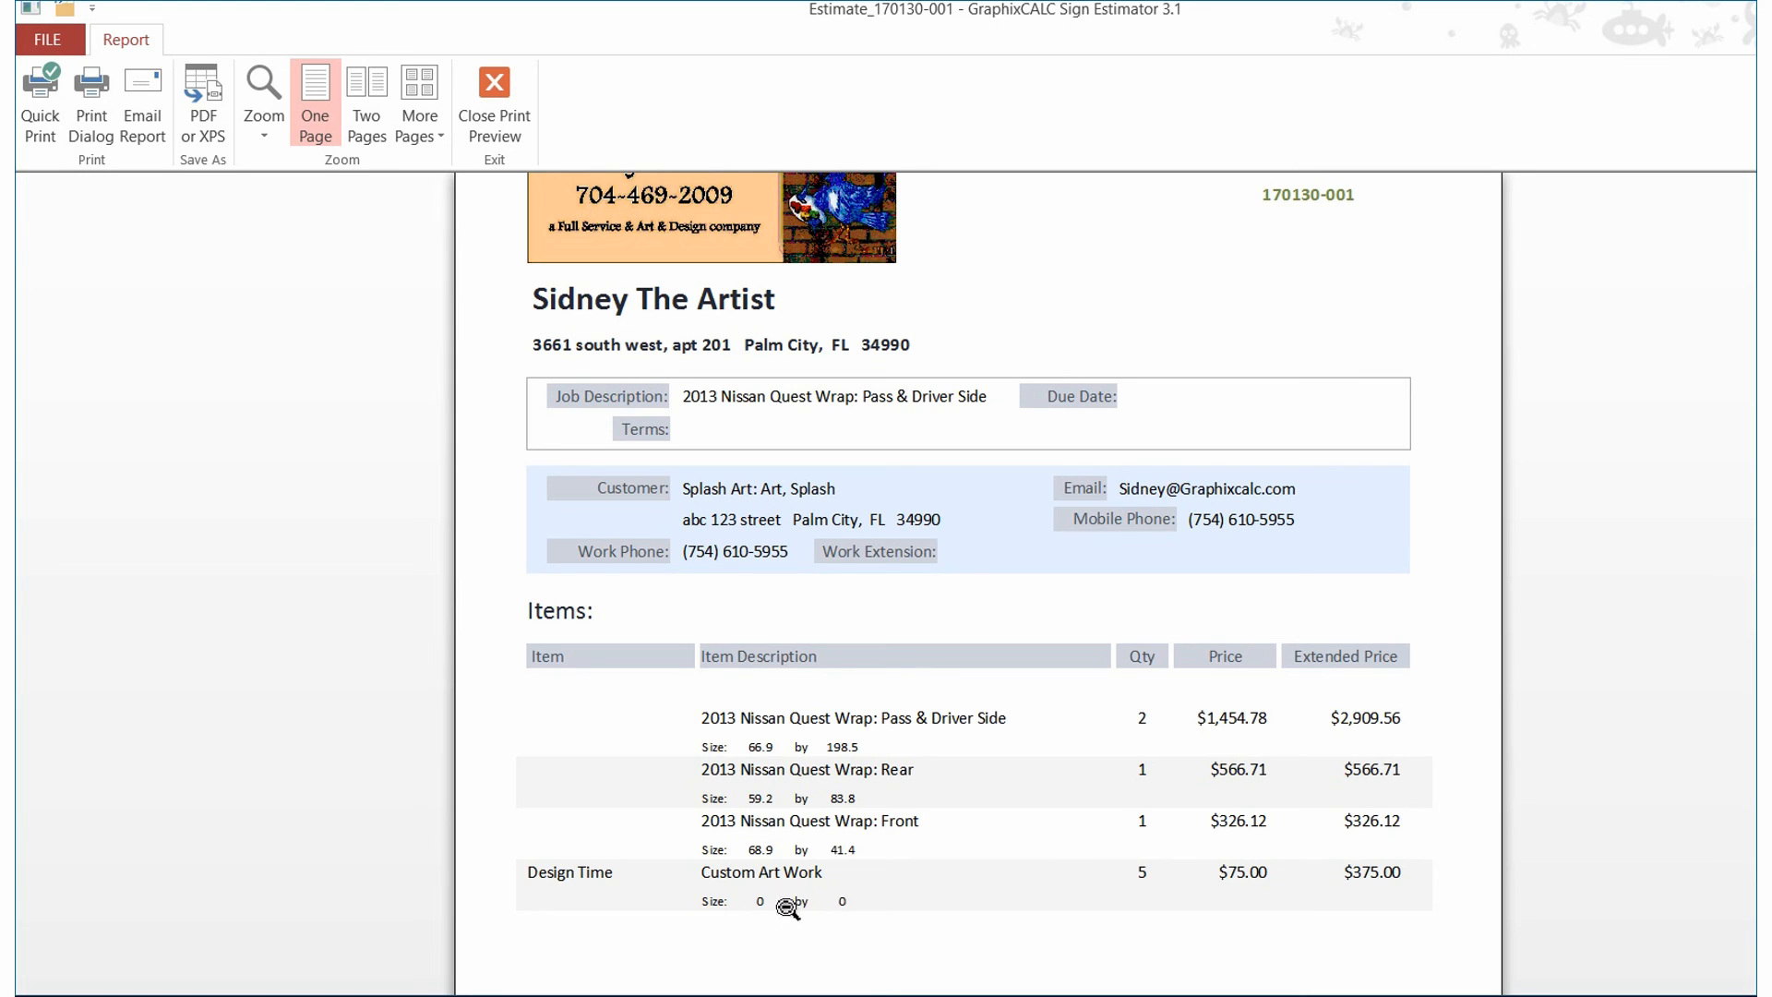
scroll(1710, 549, down, 1)
scroll(1712, 549, down, 8)
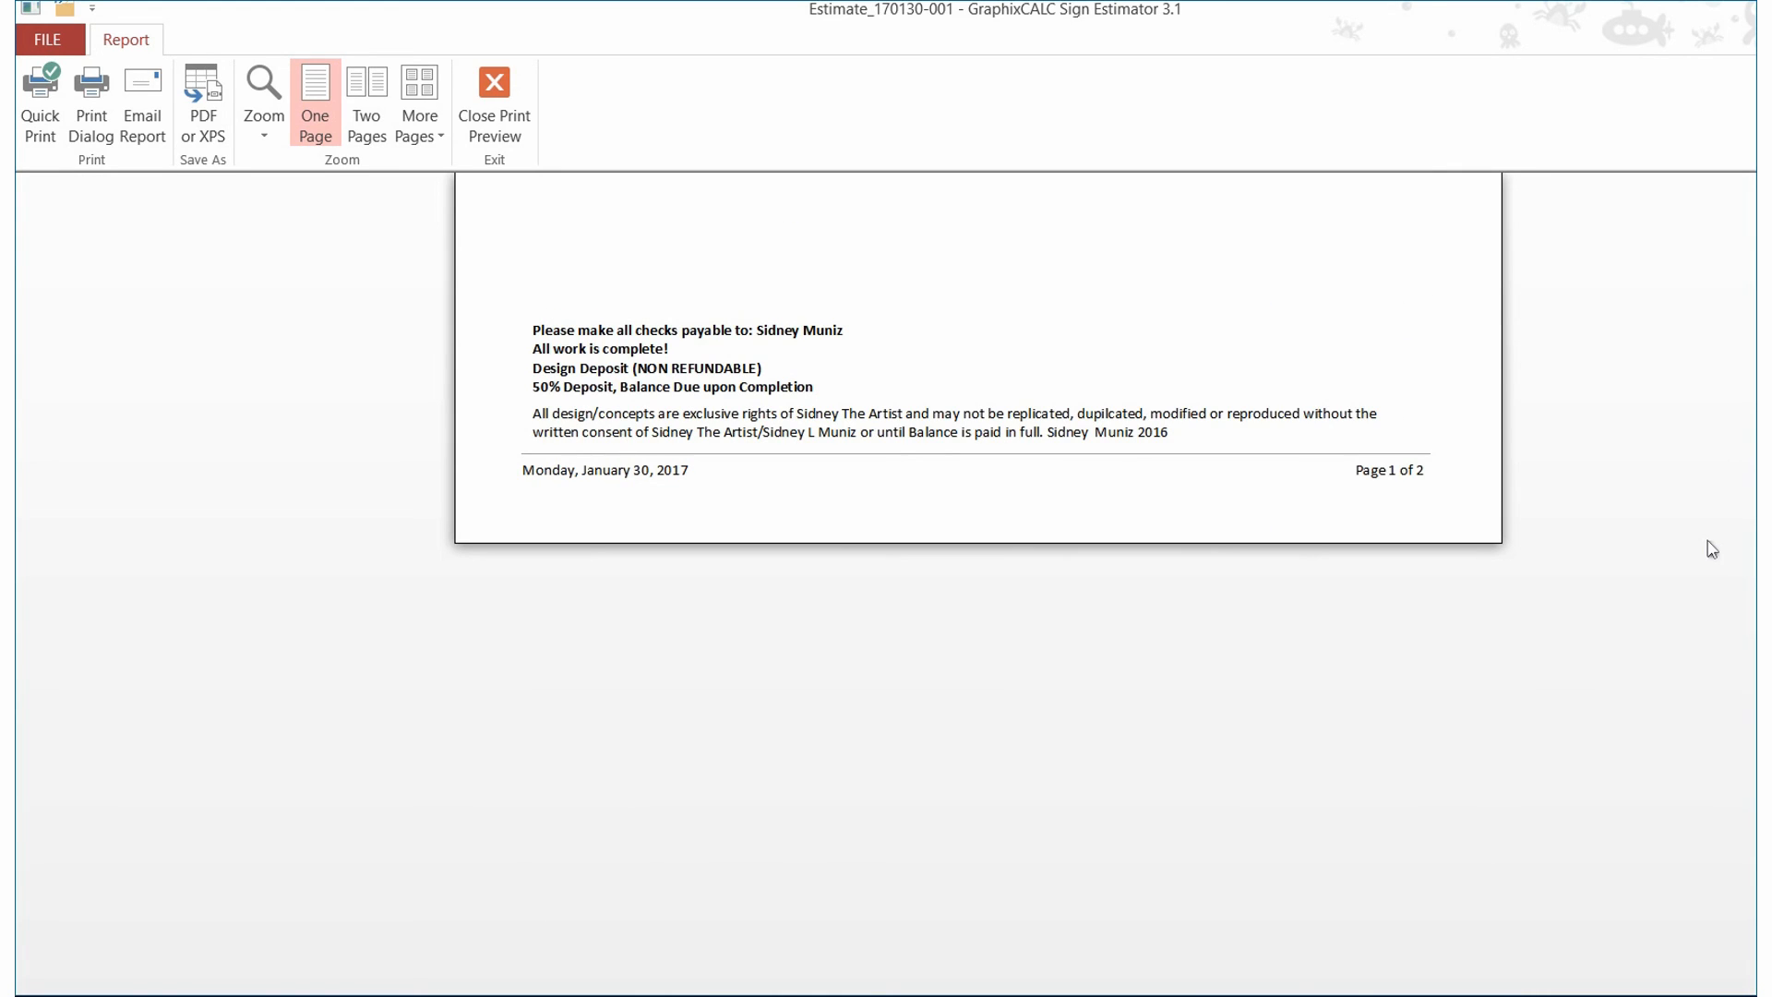
Step: Examine the totals and proof image on the estimate's second page, show both pages side by side and close the preview
key(super+Down)
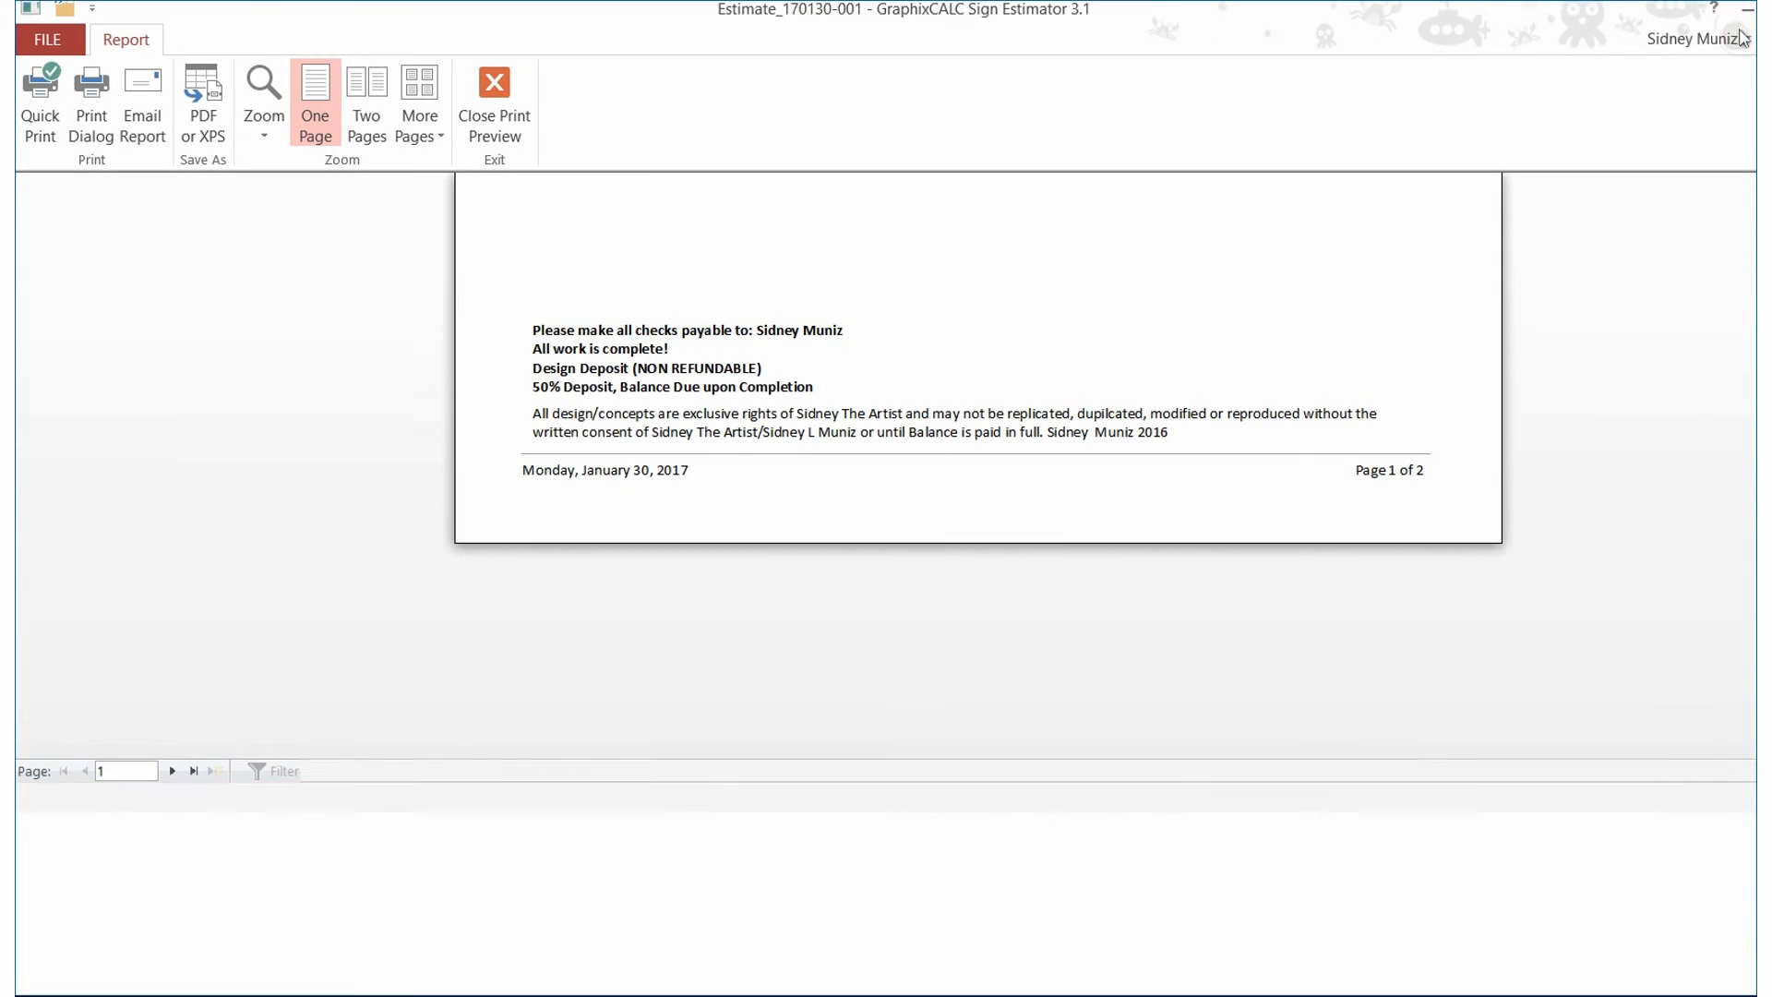
click(1747, 24)
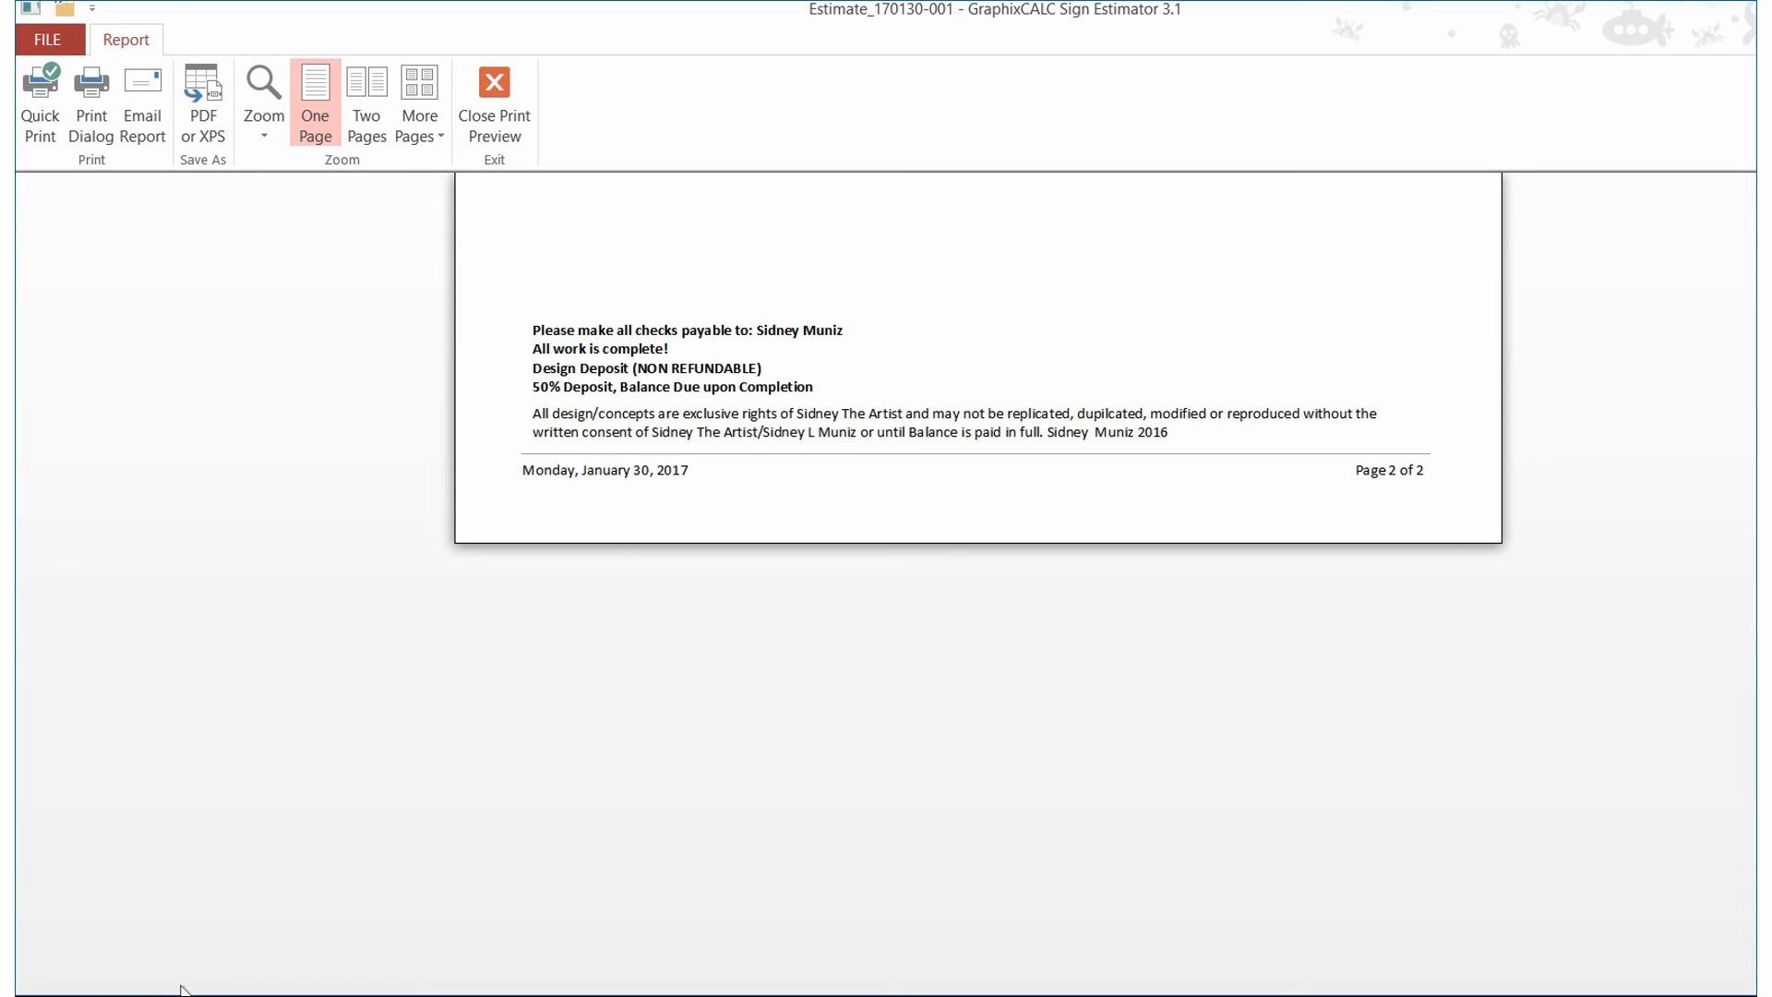
scroll(647, 201, up, 5)
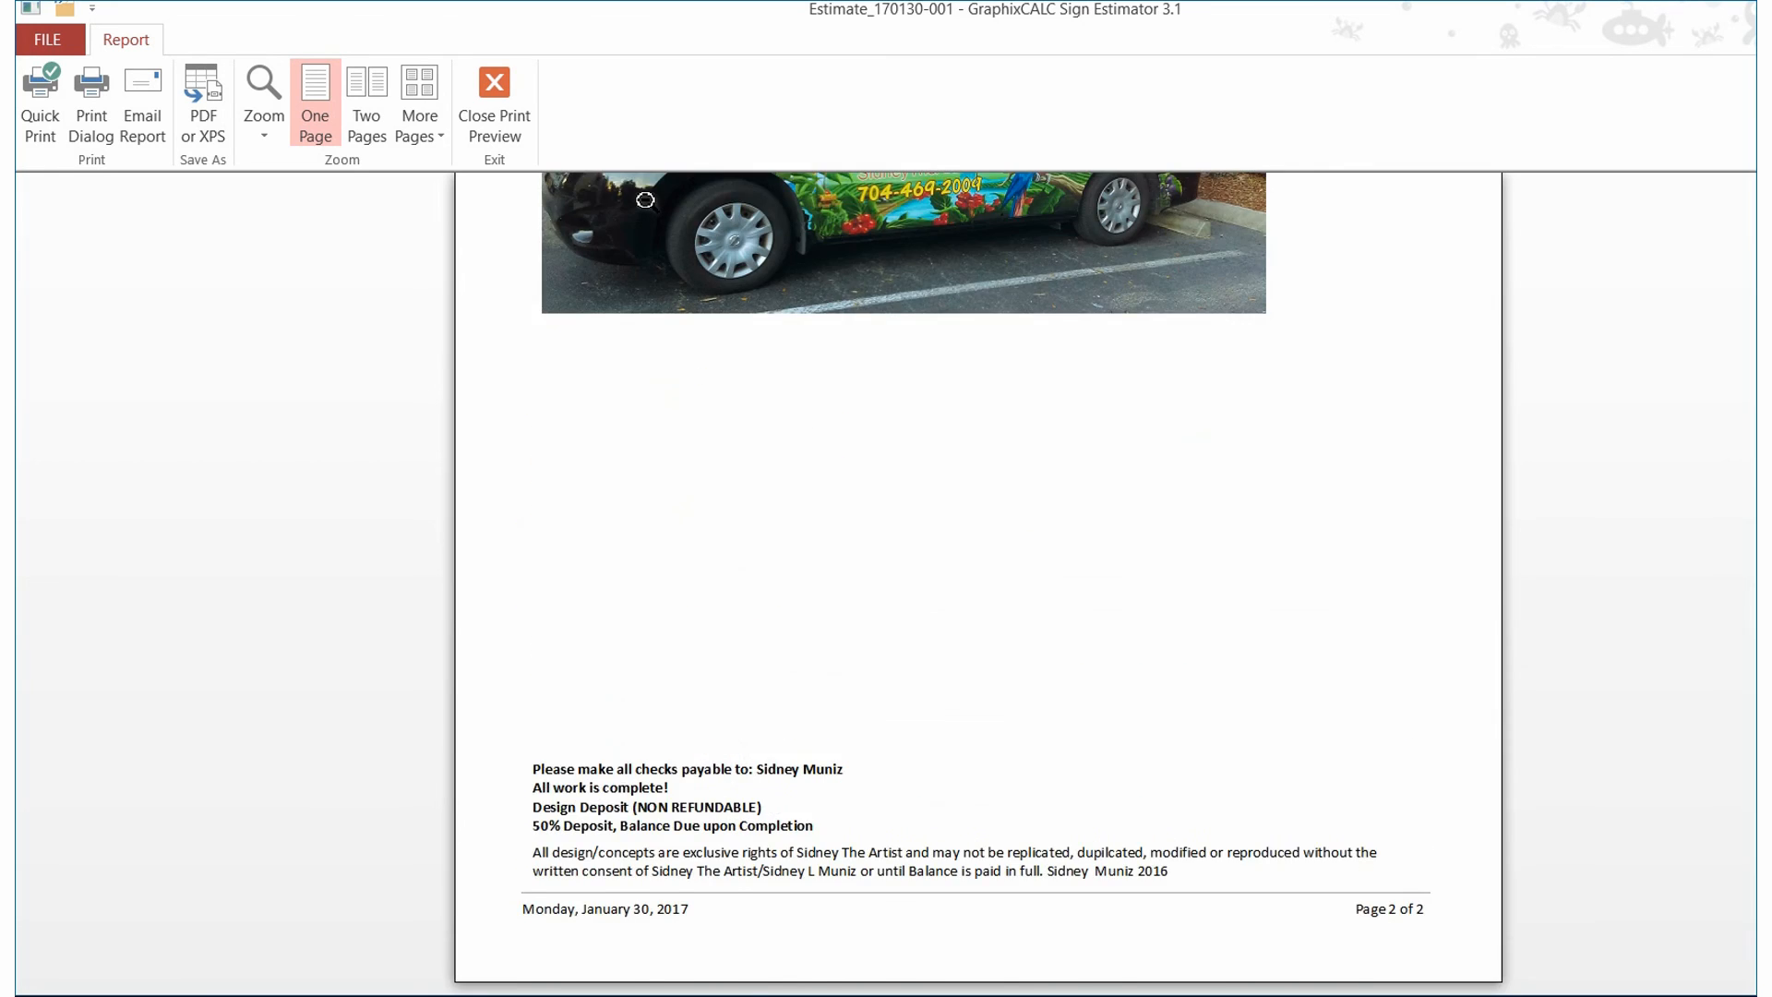
scroll(647, 201, up, 3)
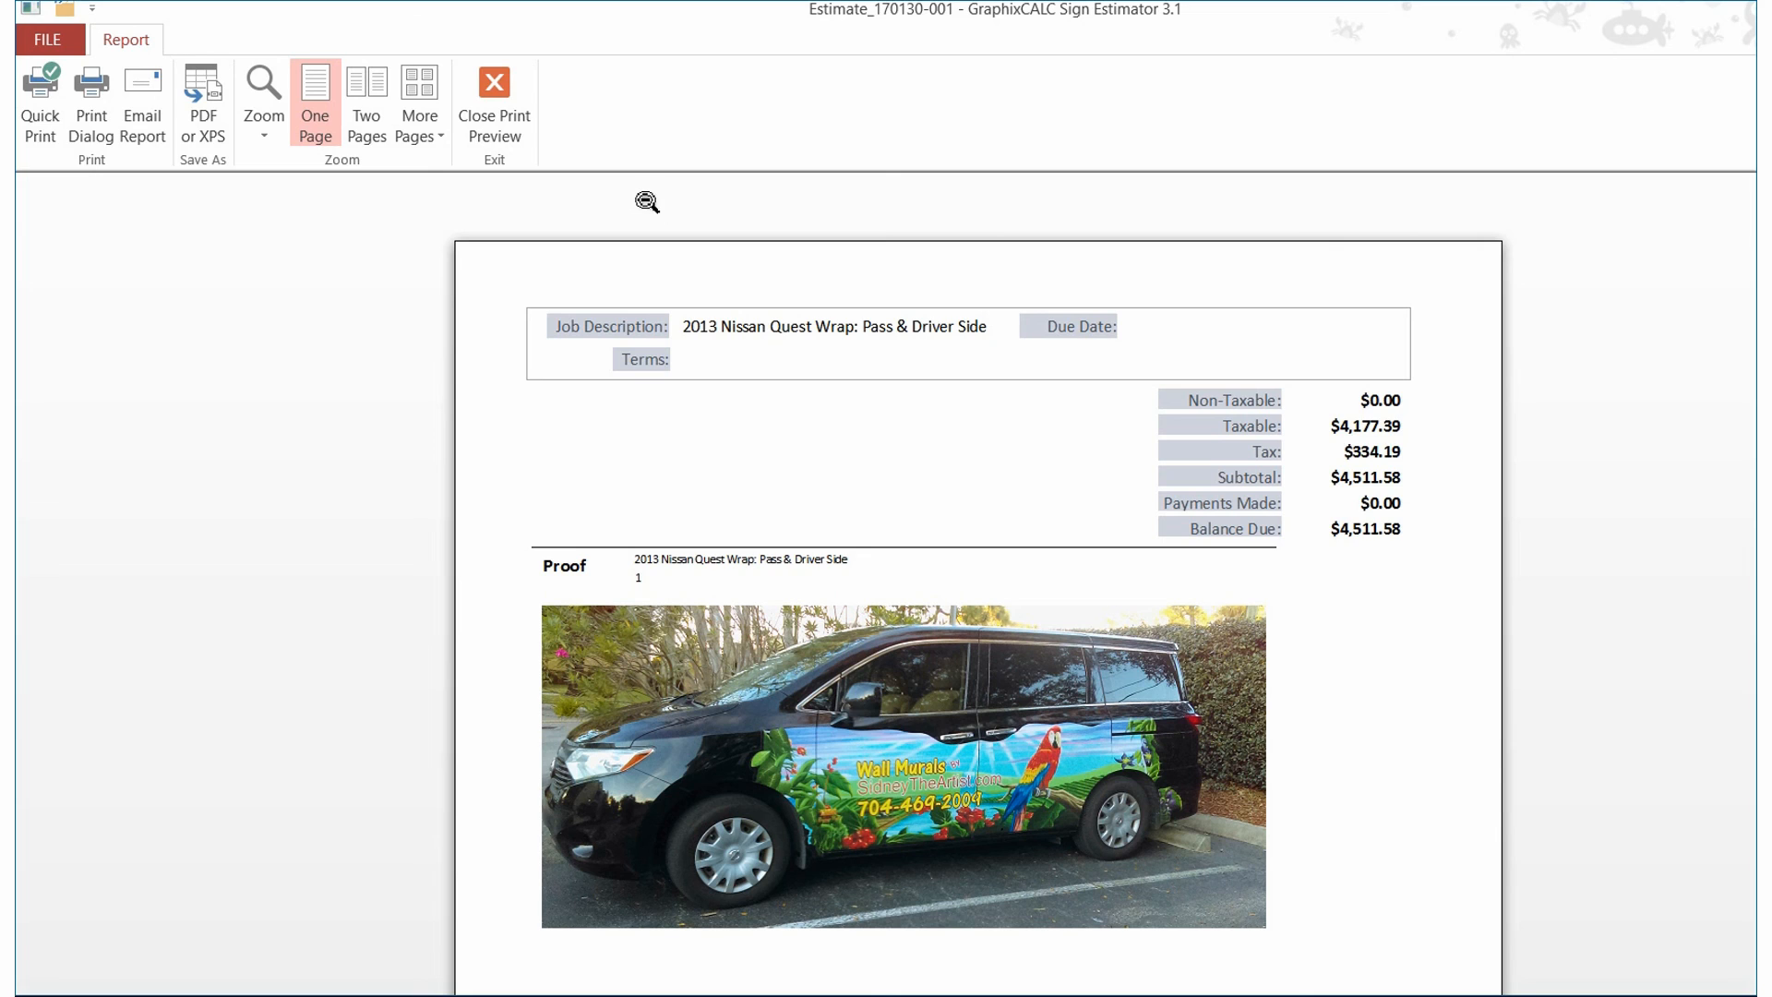
click(364, 115)
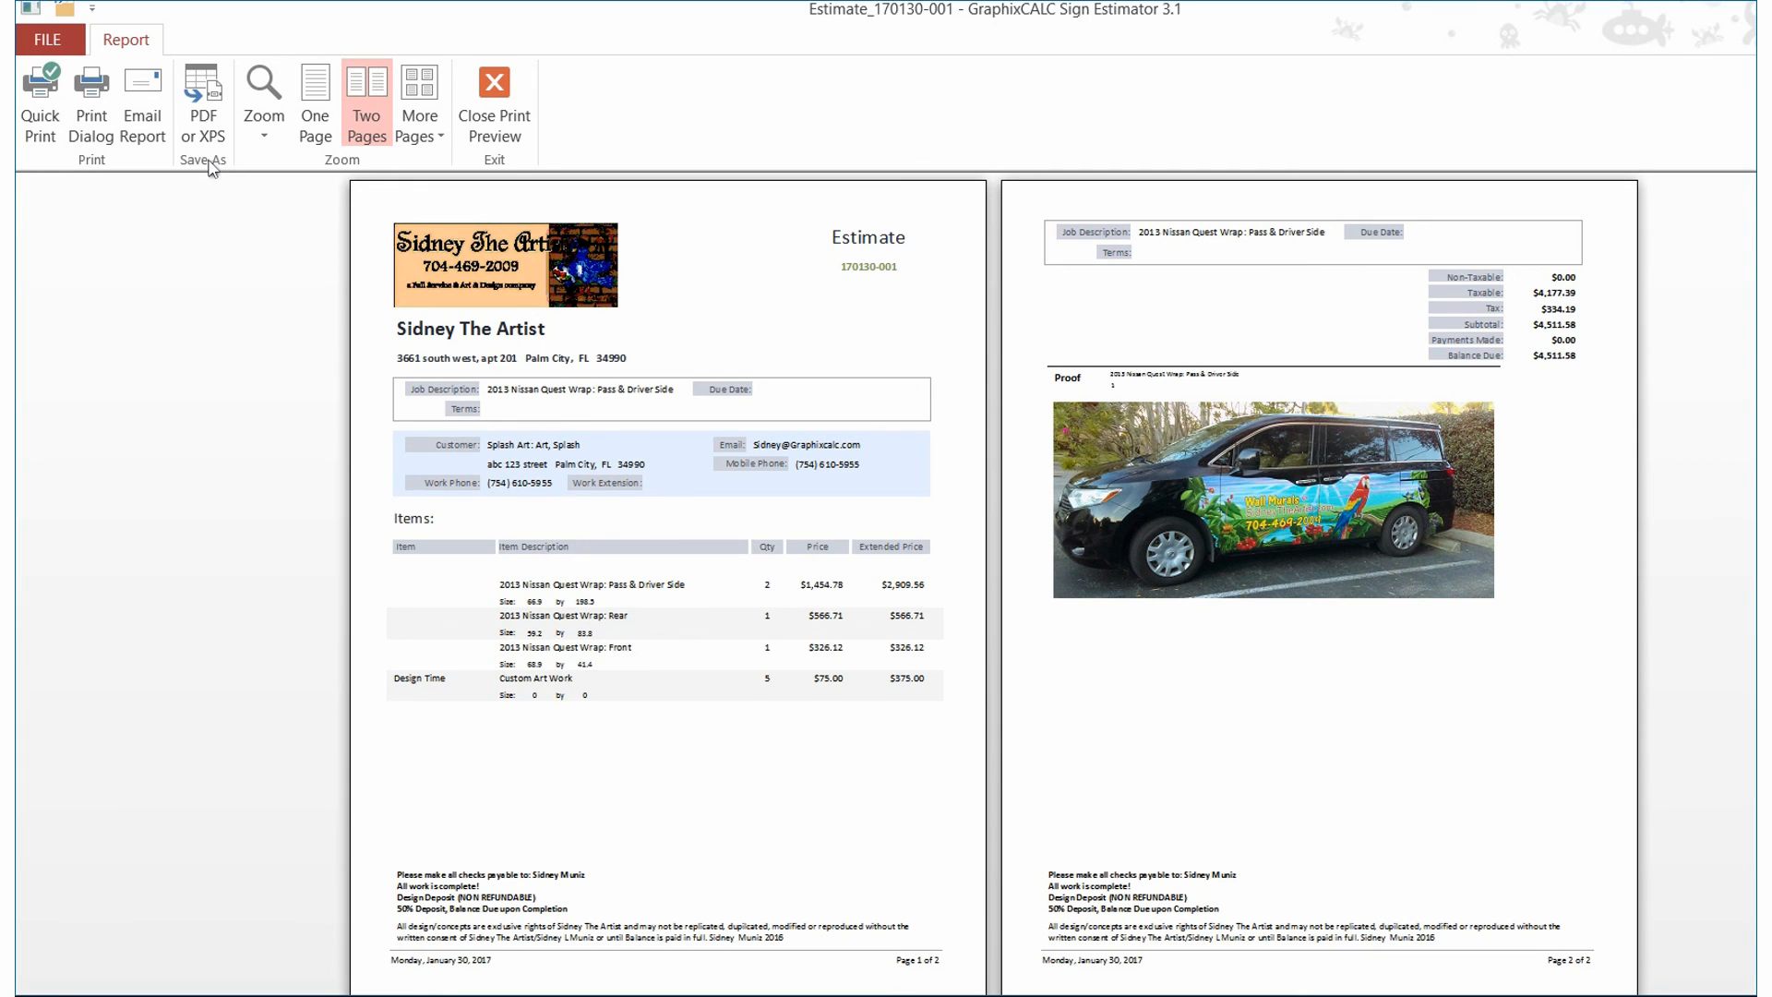
click(494, 103)
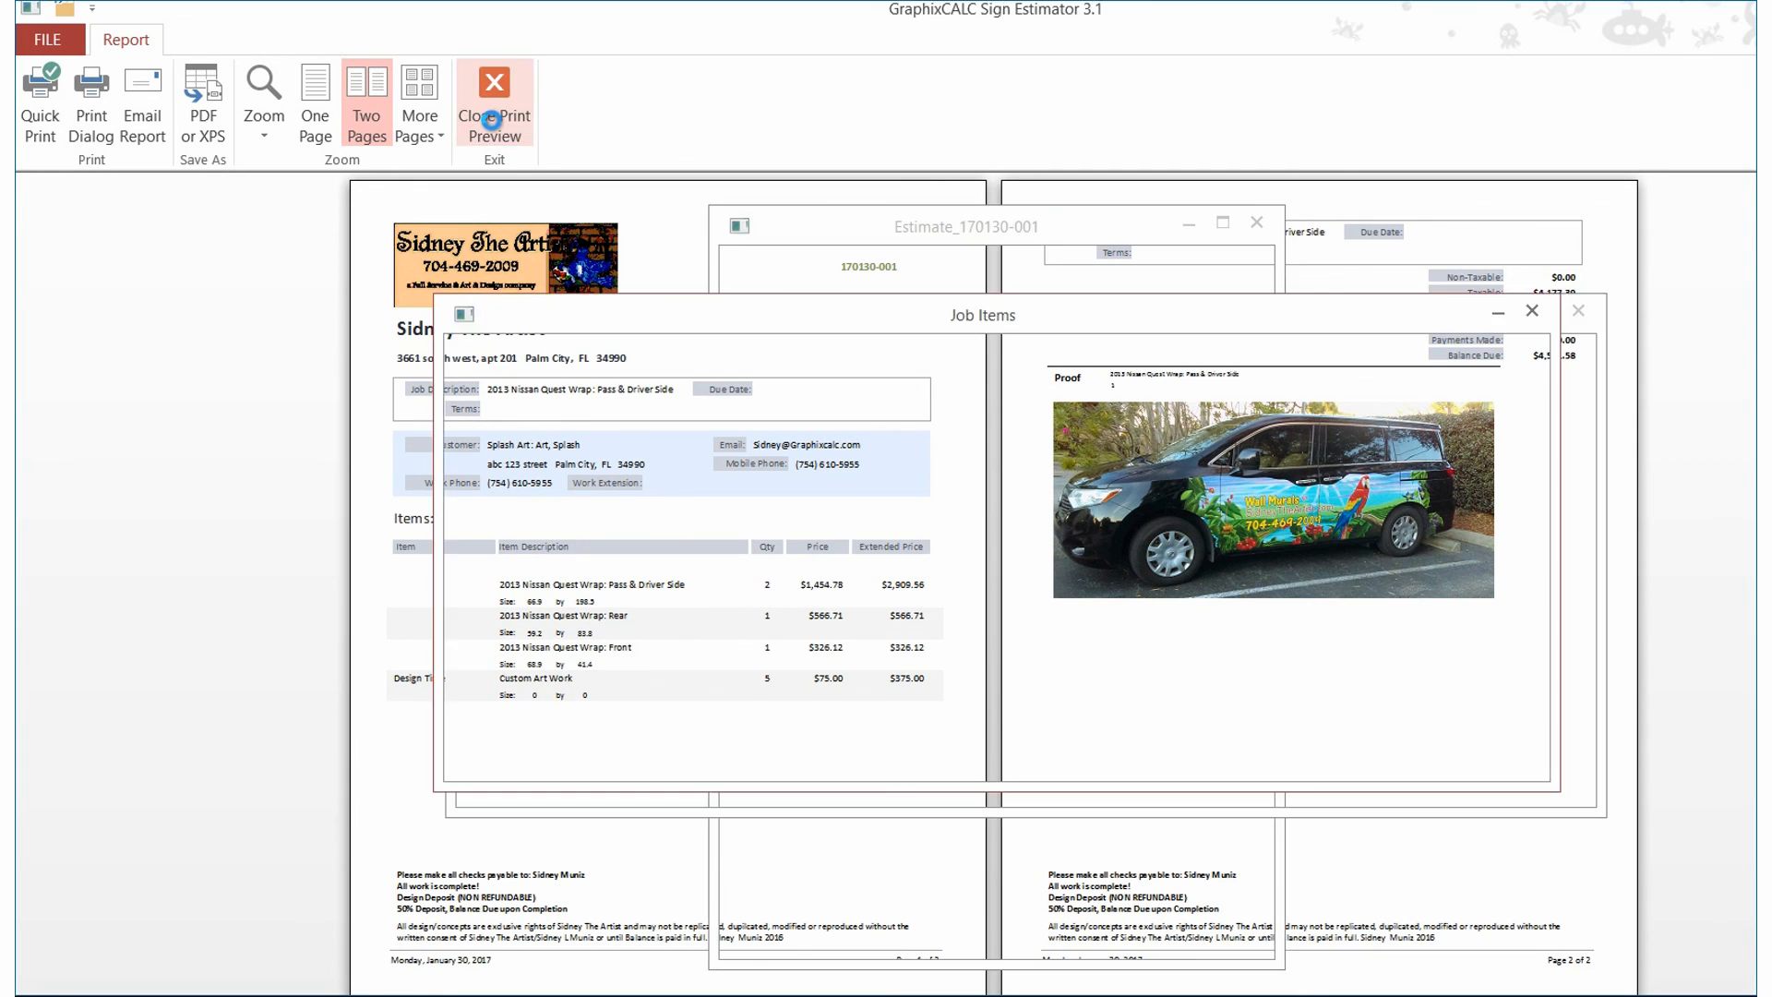